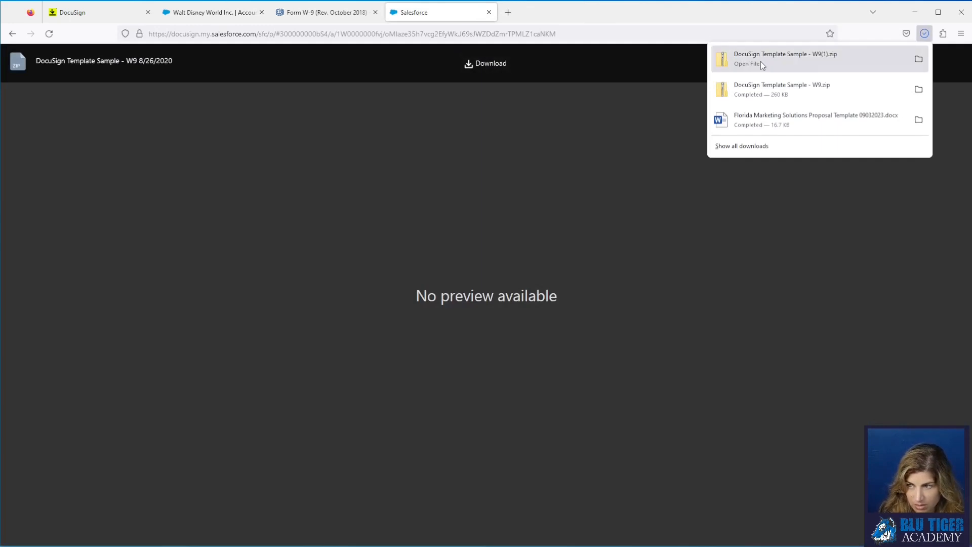
Switch to DocuSign and upload the DocuSign Template Sample - W9 zip file from Downloads as a template
{"action": "left_click", "coordinate": [761, 62]}
{"action": "left_click", "coordinate": [117, 18]}
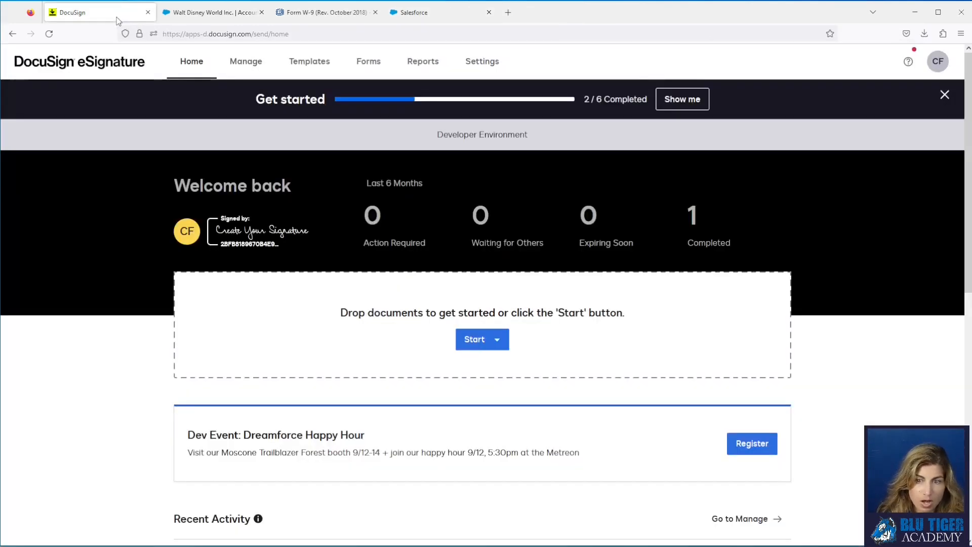
{"action": "left_click", "coordinate": [310, 63]}
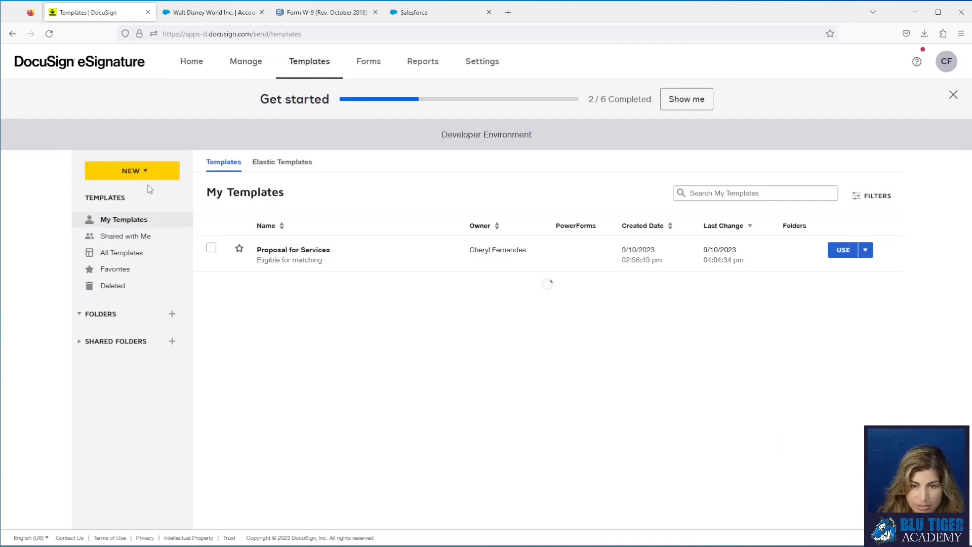
{"action": "left_click", "coordinate": [142, 171]}
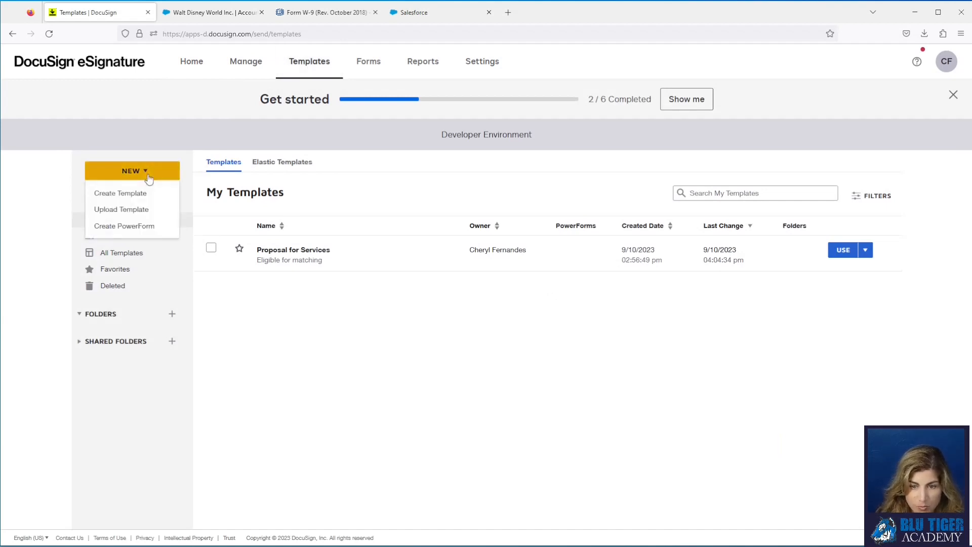
{"action": "left_click", "coordinate": [144, 211]}
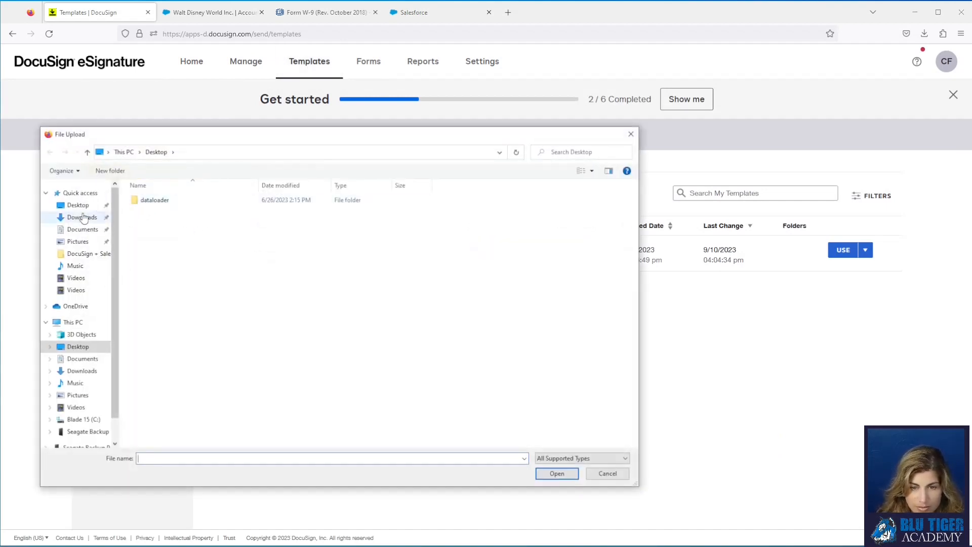
{"action": "left_click", "coordinate": [82, 217]}
{"action": "left_click", "coordinate": [185, 228]}
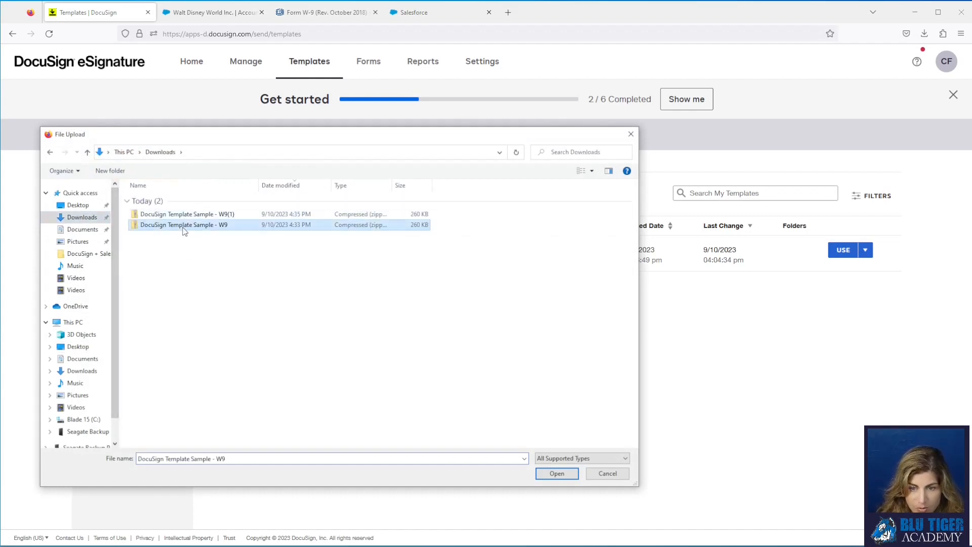
{"action": "left_click", "coordinate": [552, 476]}
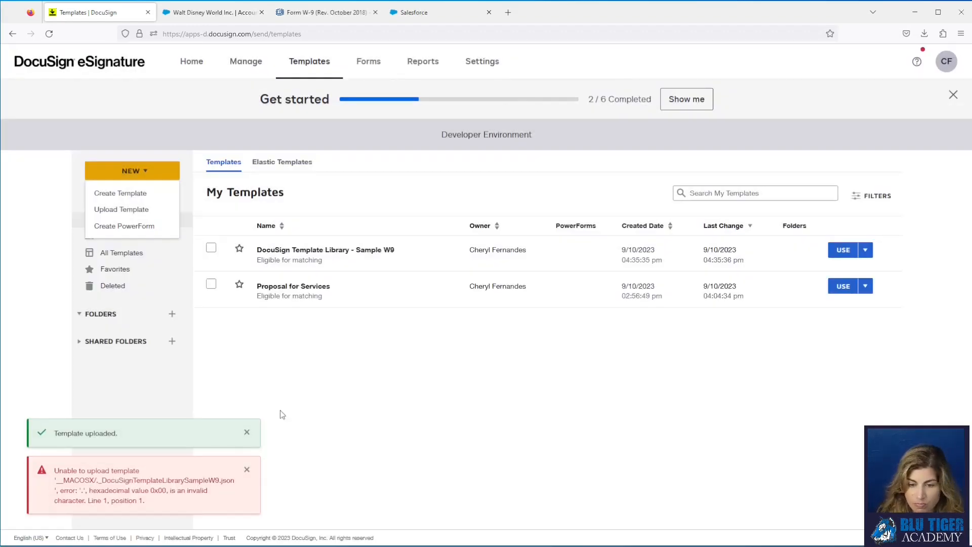
Dismiss both template upload notifications
{"action": "left_click", "coordinate": [343, 397]}
{"action": "left_click", "coordinate": [247, 432]}
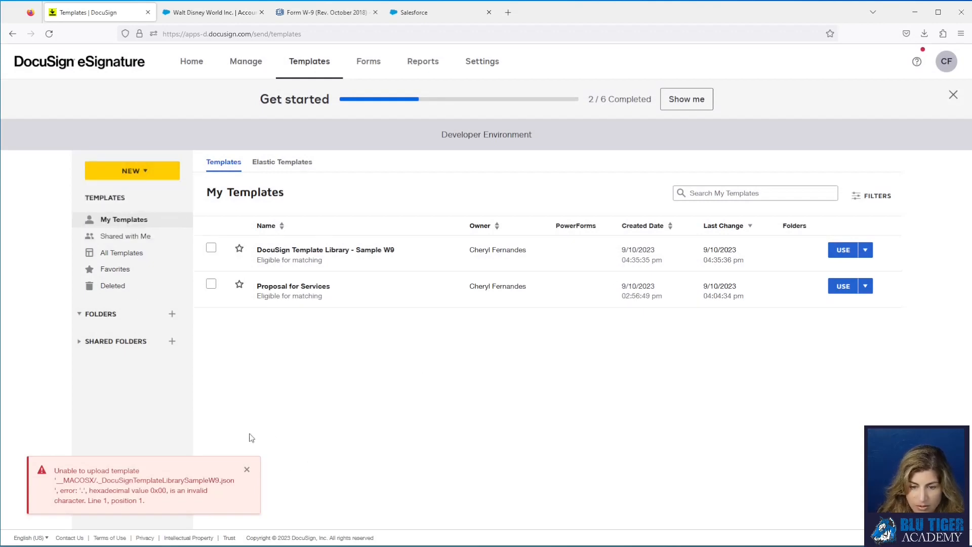
{"action": "left_click", "coordinate": [247, 469]}
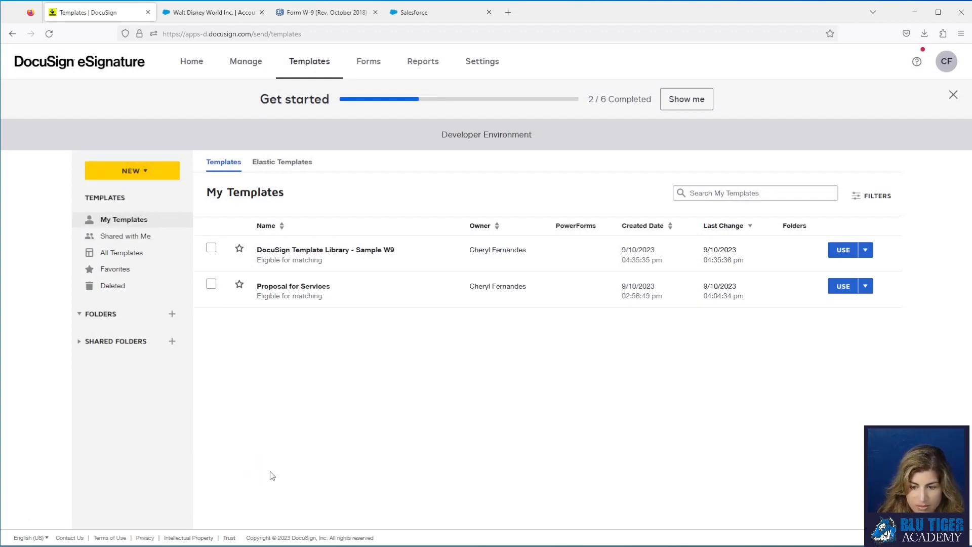
Open the DocuSign Template Library - Sample W9 template for editing and inspect the first name-line text field on its form
{"action": "left_click", "coordinate": [346, 252]}
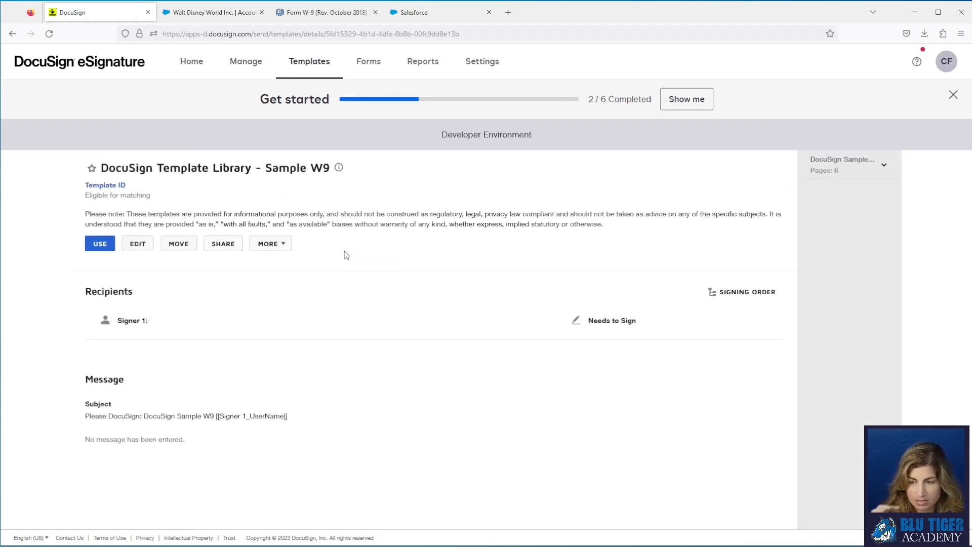
{"action": "left_click", "coordinate": [138, 244]}
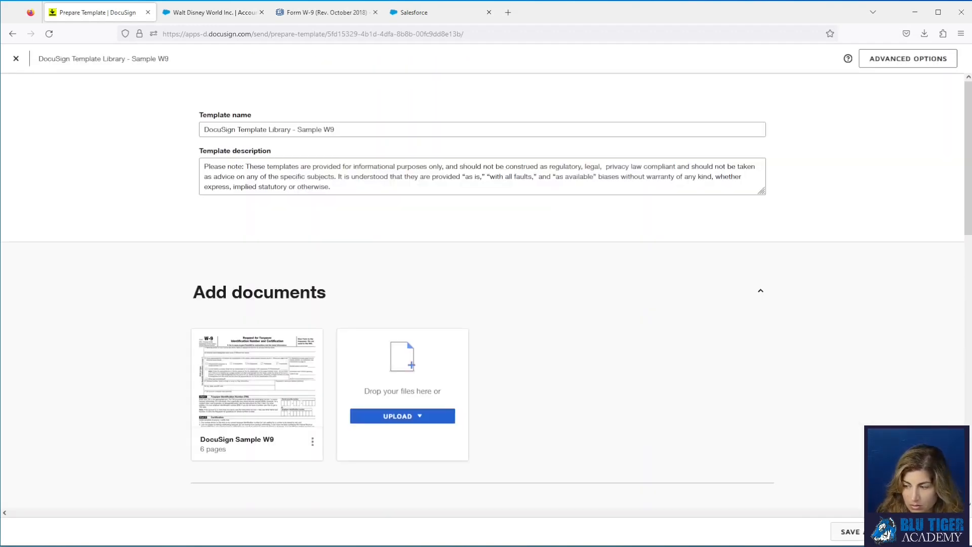
{"action": "left_click", "coordinate": [936, 532]}
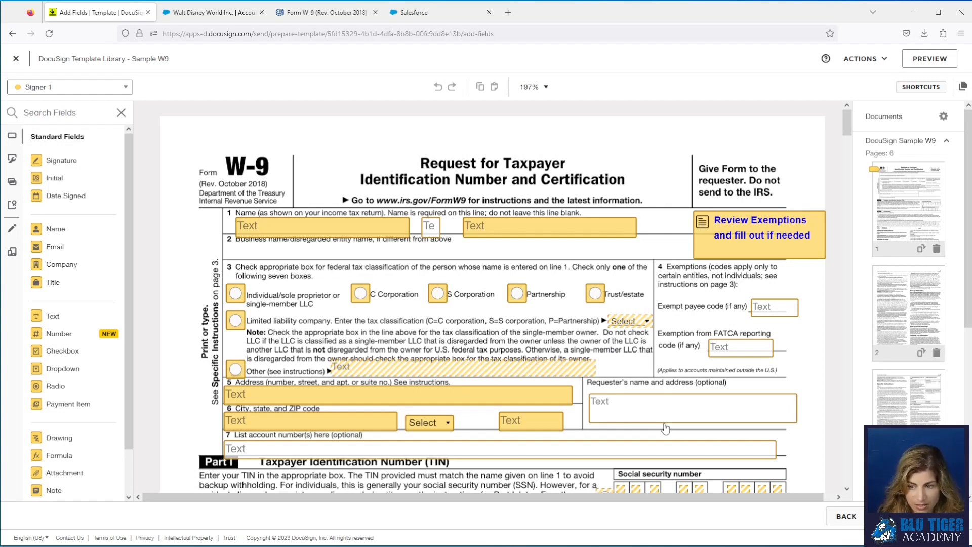
{"action": "left_click", "coordinate": [351, 233]}
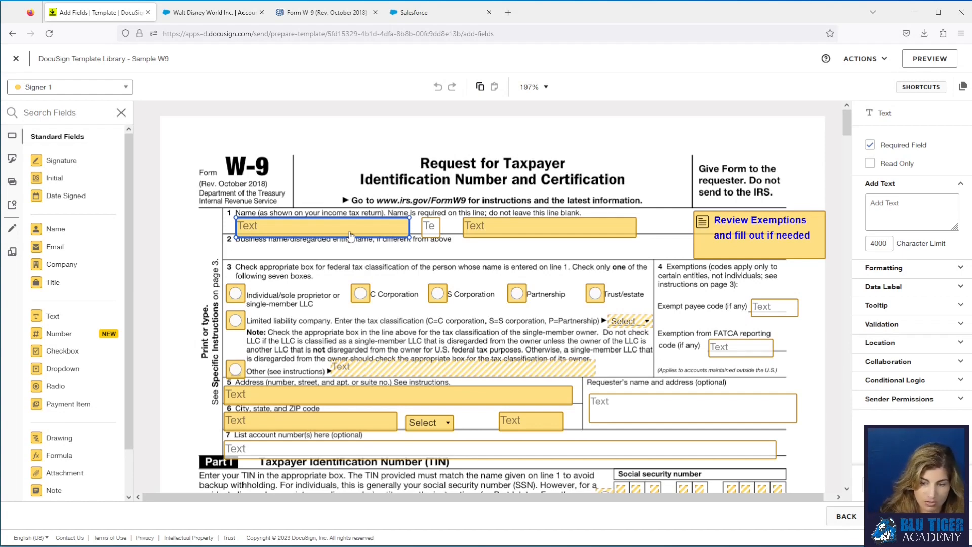
Switch to Salesforce, find the DocuSign Envelope Templates item among the apps and open its list
{"action": "left_click", "coordinate": [229, 20]}
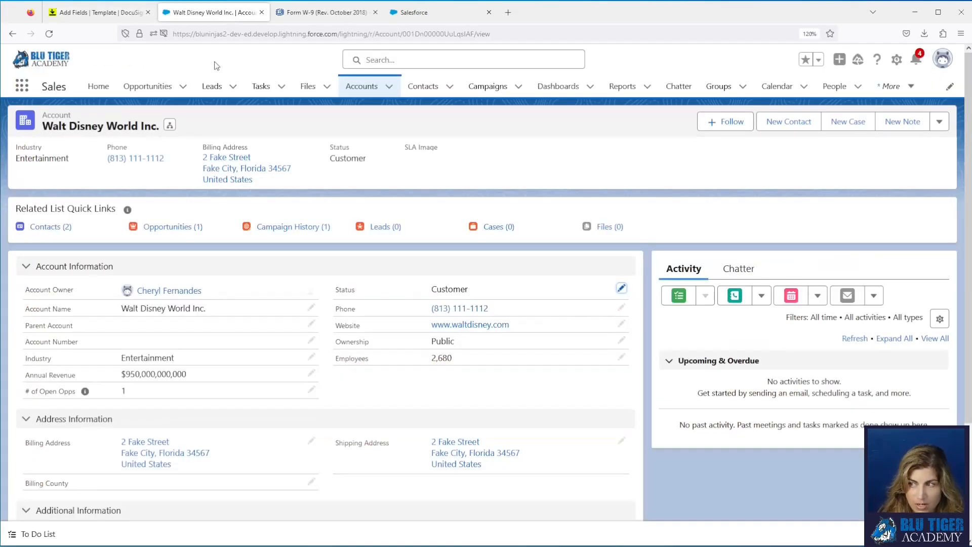
{"action": "left_click", "coordinate": [22, 86]}
{"action": "type", "text": "dousign "}
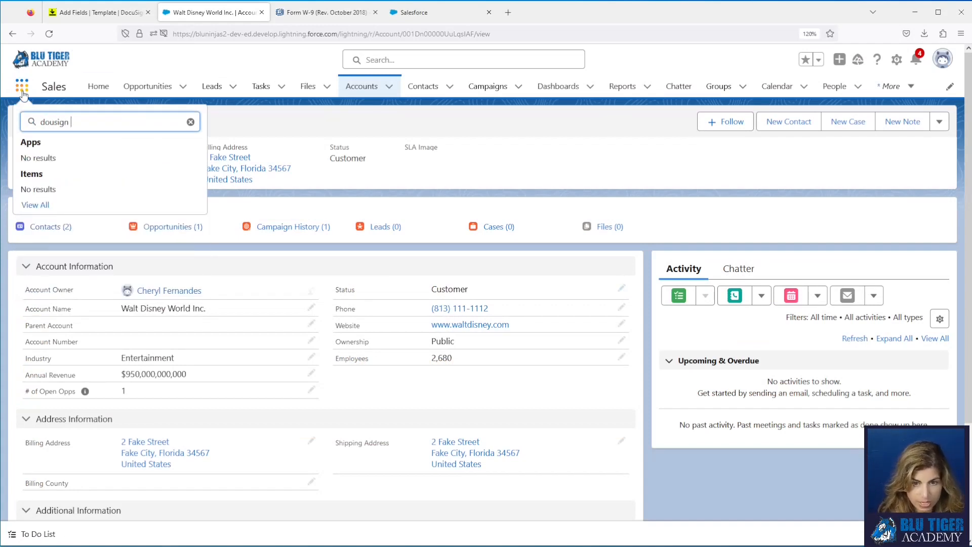
{"action": "type", "text": "en"}
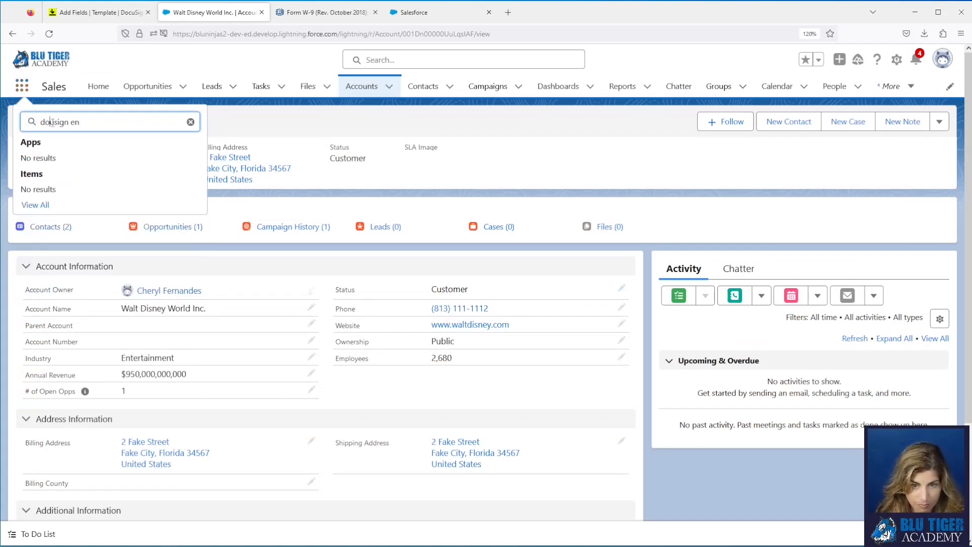
{"action": "left_click", "coordinate": [78, 195]}
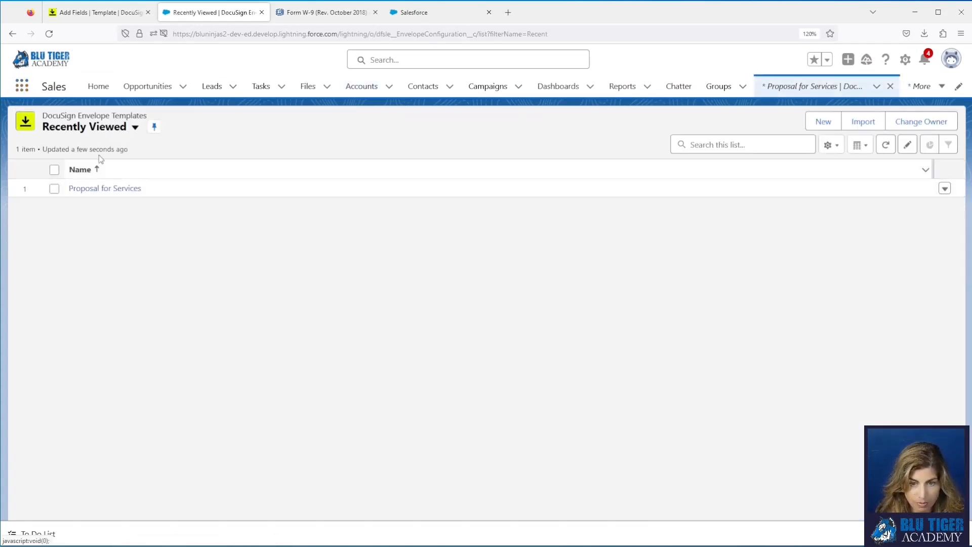
{"action": "left_click", "coordinate": [99, 129]}
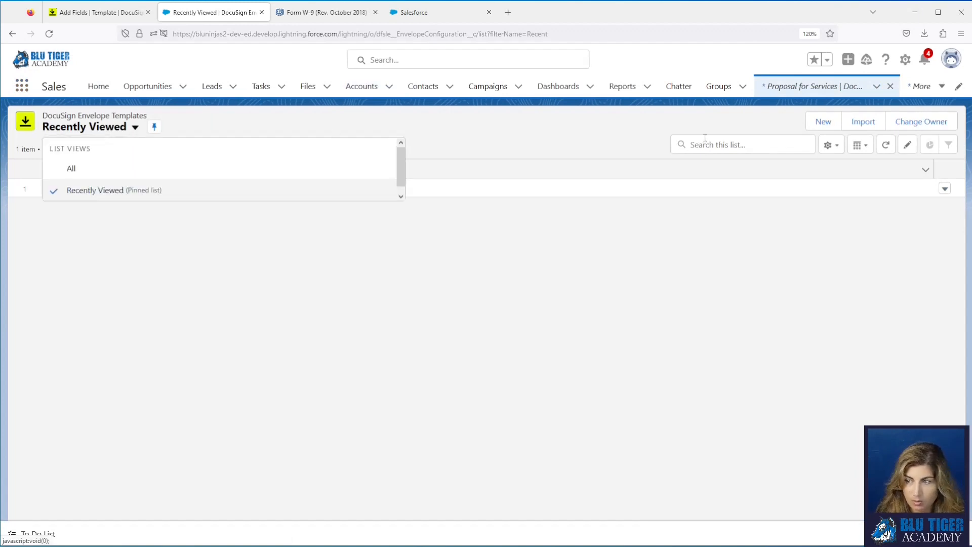
Create a new envelope template named W9 with Account as its data source
{"action": "left_click", "coordinate": [823, 122]}
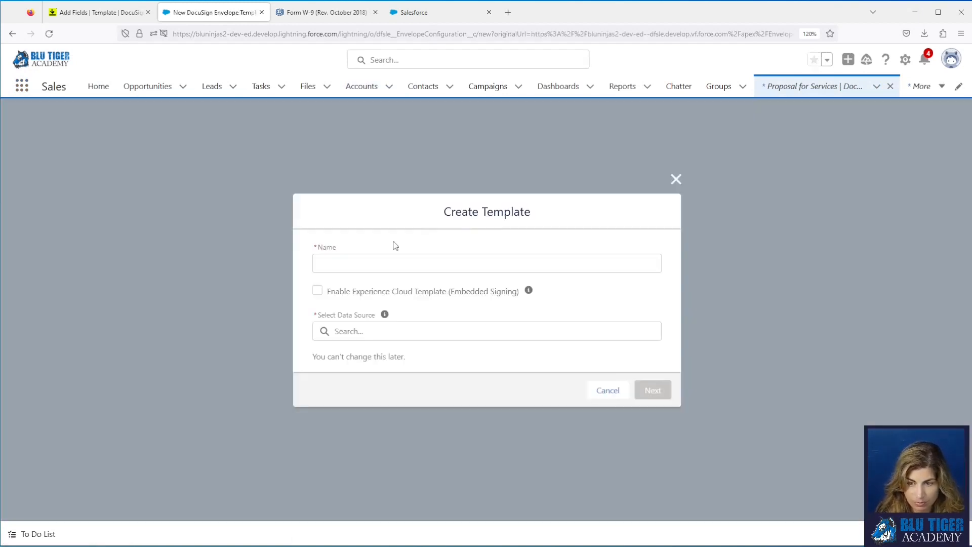
{"action": "left_click", "coordinate": [381, 260]}
{"action": "type", "text": "W9"}
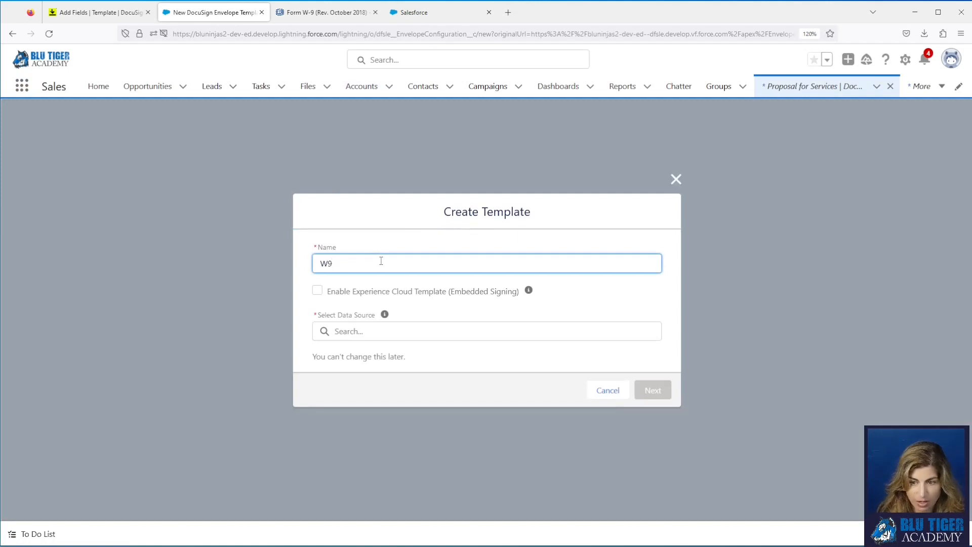
{"action": "left_click", "coordinate": [362, 335]}
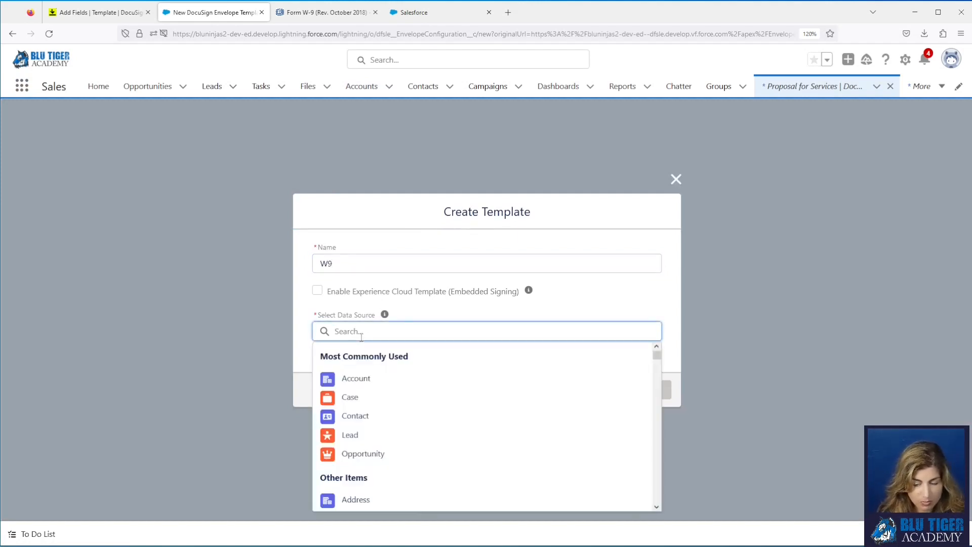
{"action": "left_click", "coordinate": [359, 380]}
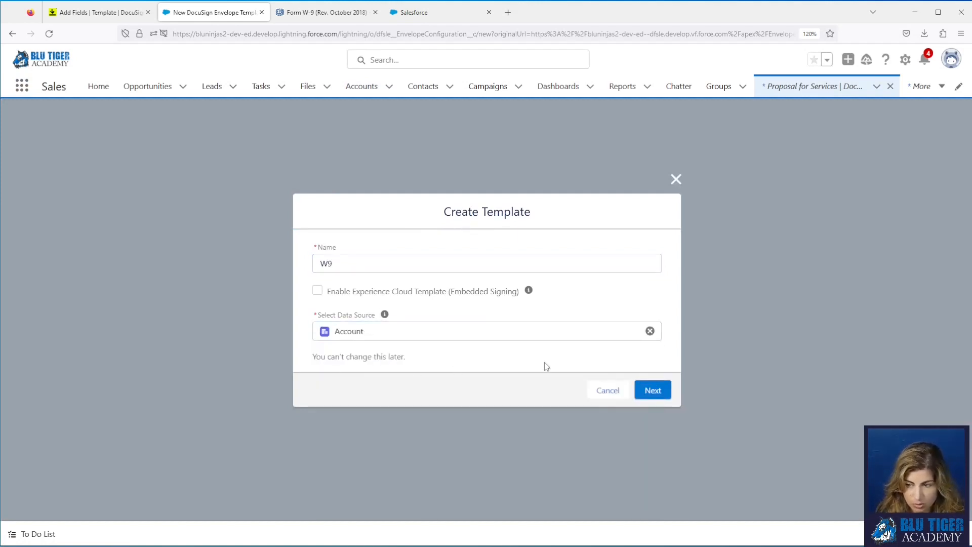
{"action": "left_click", "coordinate": [651, 390]}
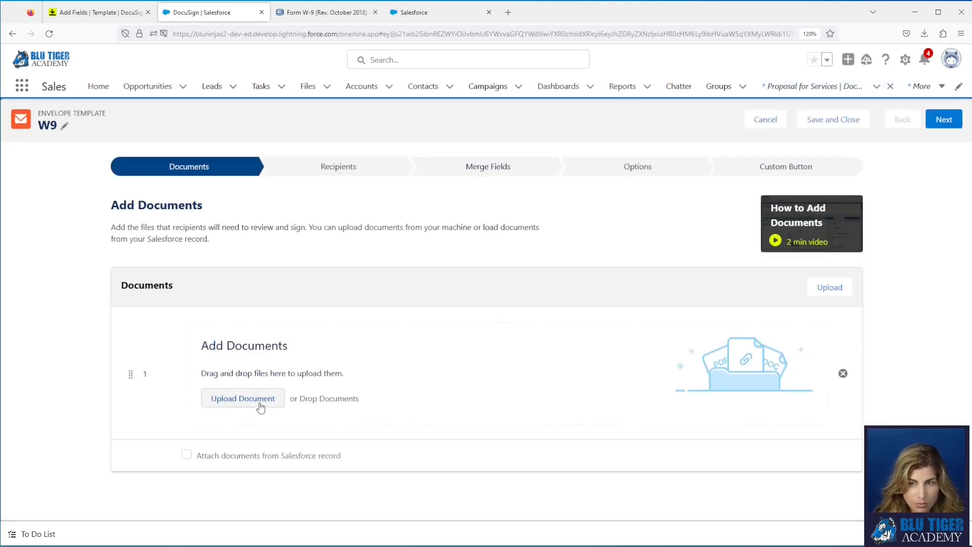
Check the IRS Form W-9, upload Form W-9 from Downloads as the envelope template's document, and continue to the recipients
{"action": "left_click", "coordinate": [321, 13]}
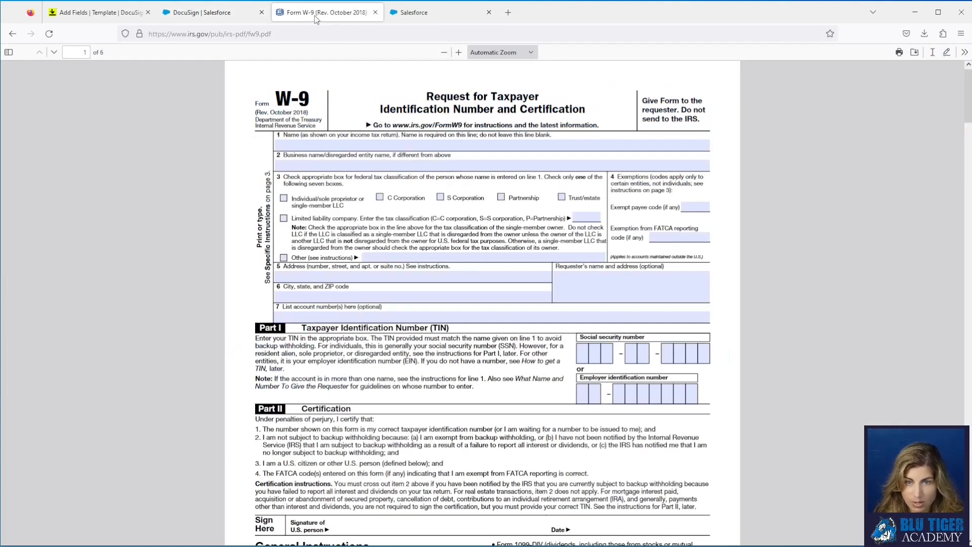
{"action": "left_click", "coordinate": [210, 17]}
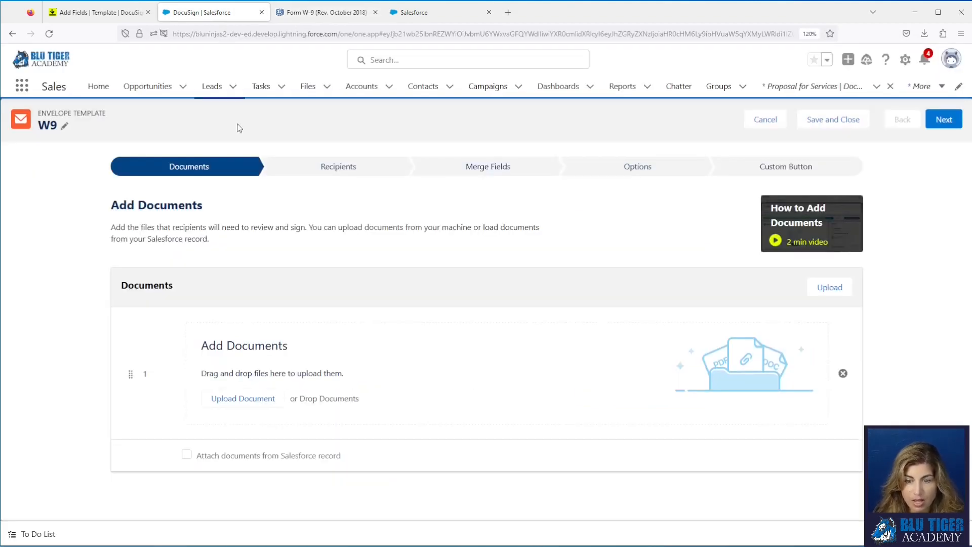
{"action": "left_click", "coordinate": [243, 398]}
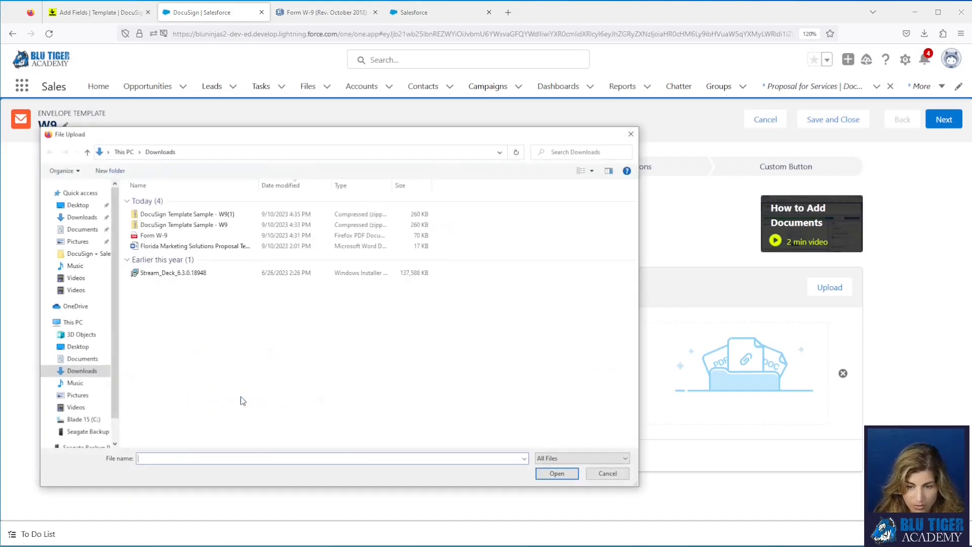
{"action": "left_click", "coordinate": [179, 237]}
{"action": "left_click", "coordinate": [549, 475]}
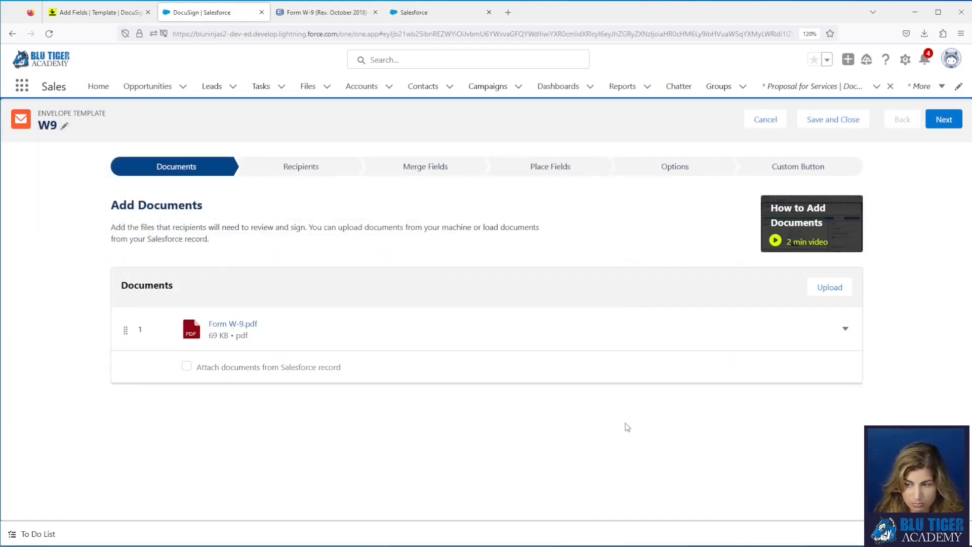
{"action": "left_click", "coordinate": [944, 120]}
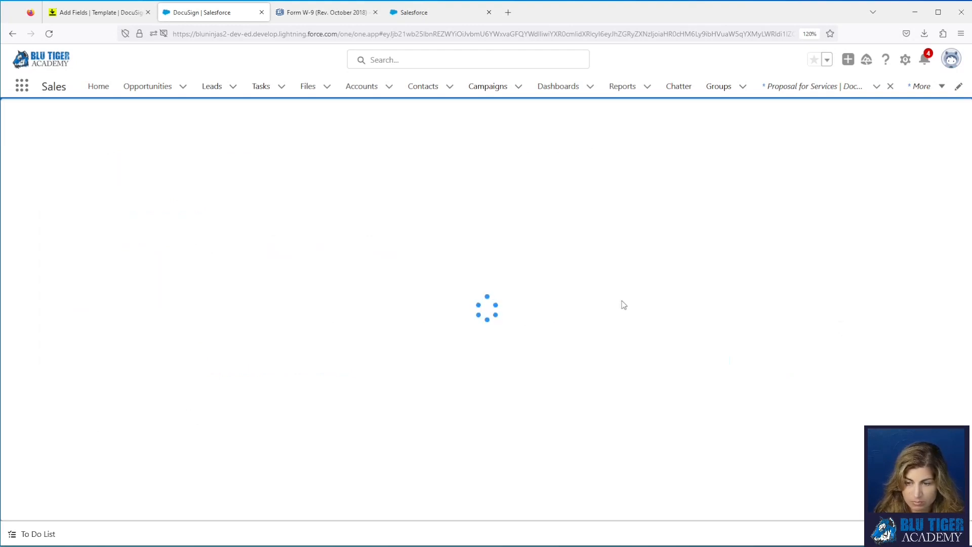
Start a new recipient for the W9 template, sourced from the account's Contacts related list
{"action": "left_click", "coordinate": [780, 288]}
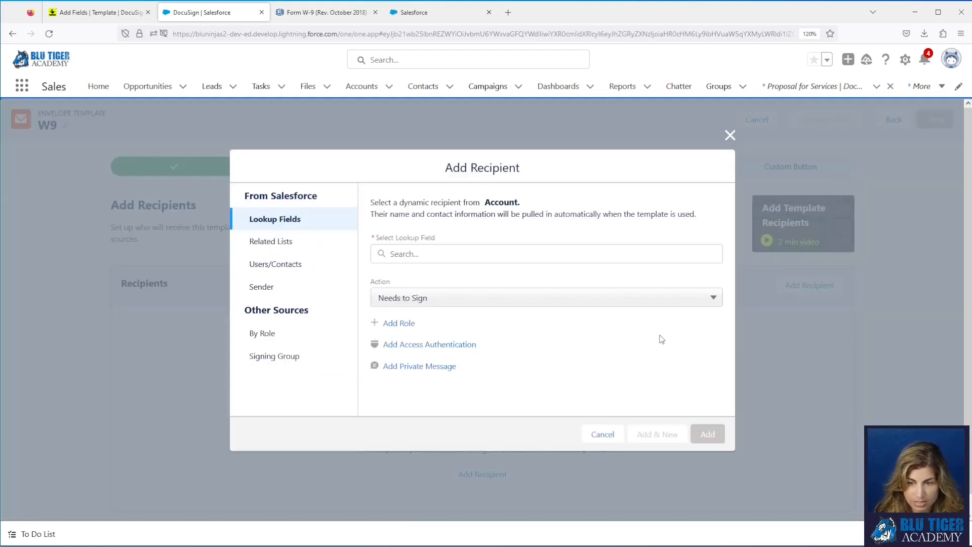
{"action": "left_click", "coordinate": [289, 248]}
{"action": "left_click", "coordinate": [437, 233]}
{"action": "type", "text": "Co"}
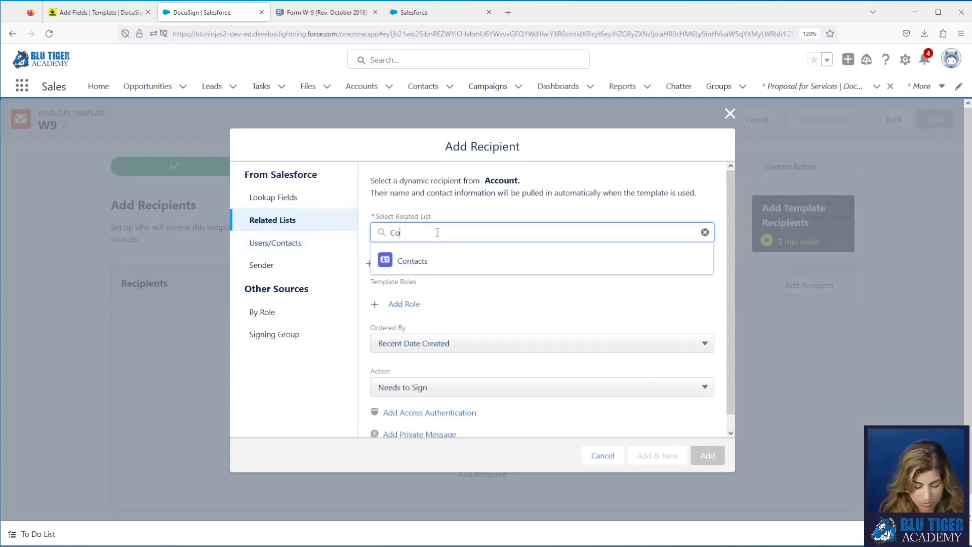
{"action": "type", "text": "ntac"}
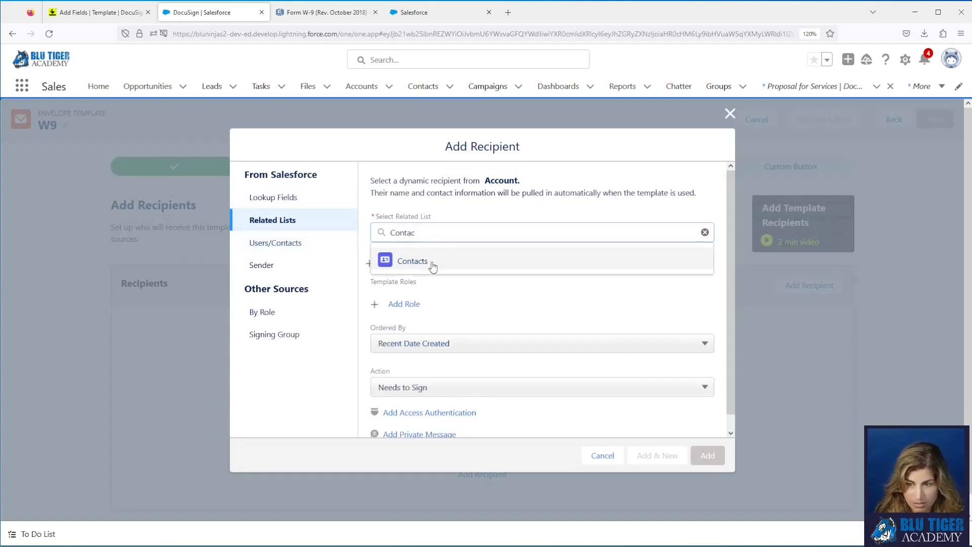
{"action": "left_click", "coordinate": [433, 265]}
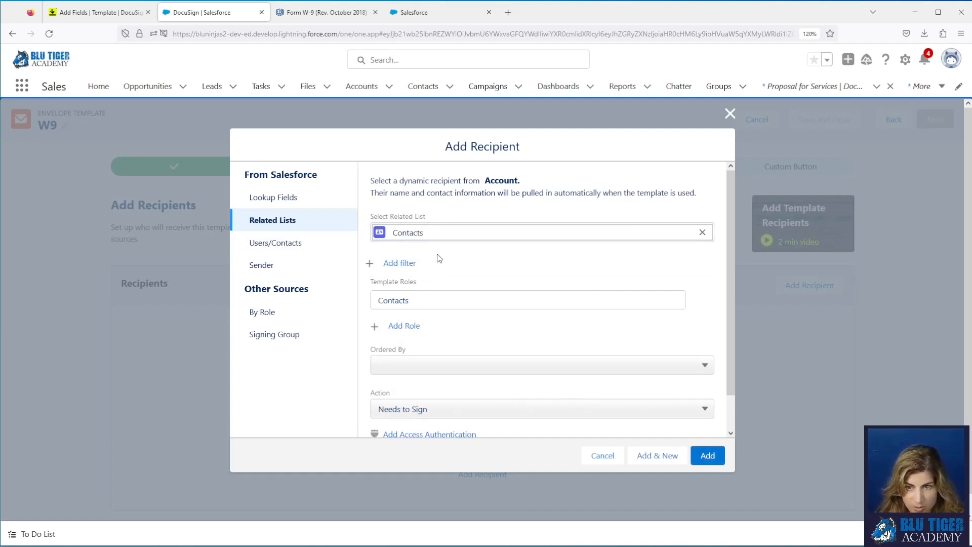
Set the recipient's template role to Signer 1 and add the recipient to the template
{"action": "double_click", "coordinate": [426, 299]}
{"action": "type", "text": "Signer 1"}
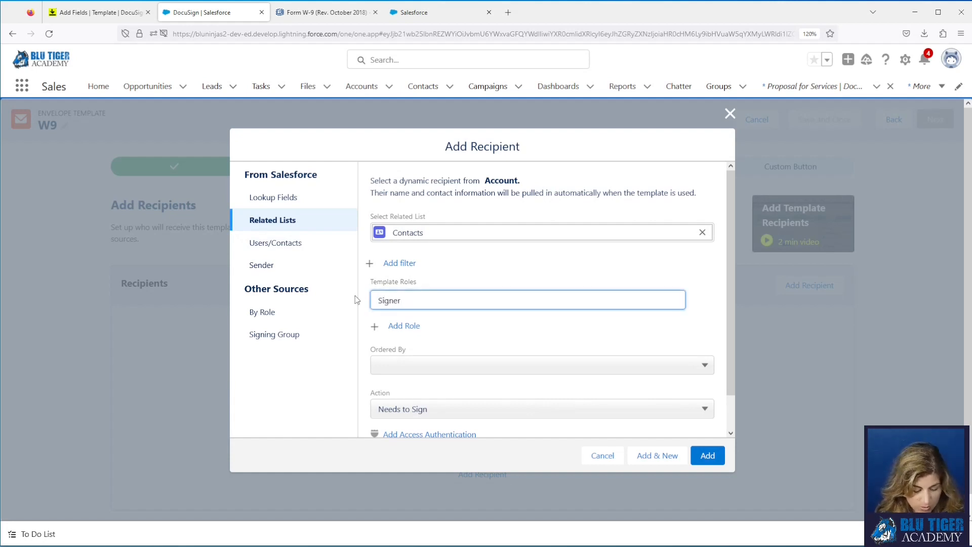
{"action": "left_click", "coordinate": [449, 340]}
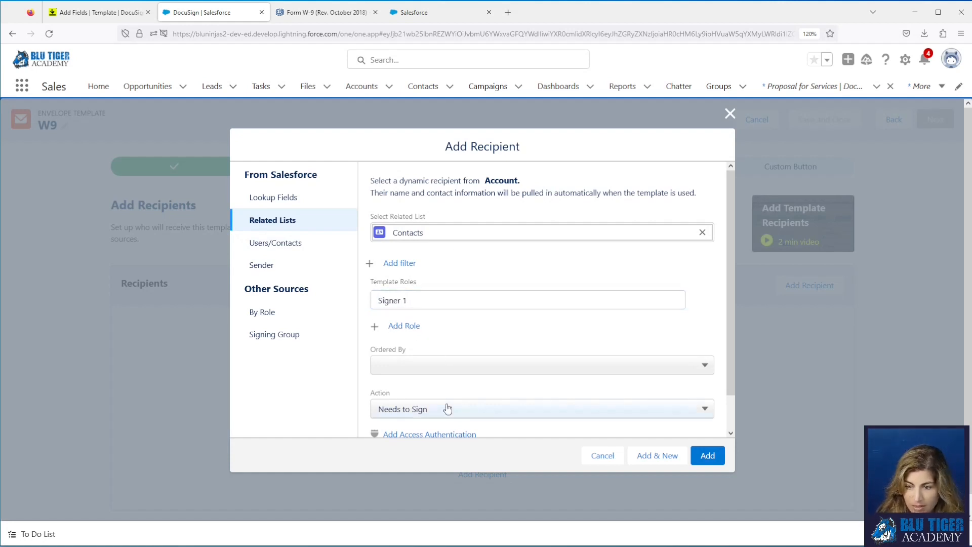
{"action": "scroll", "coordinate": [436, 399], "scroll_direction": "down", "scroll_amount": 1}
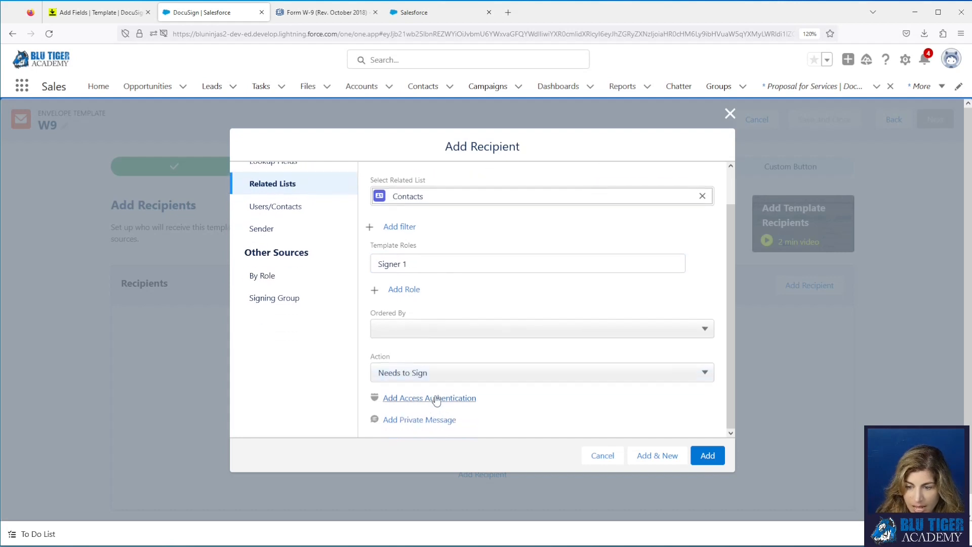
{"action": "left_click", "coordinate": [708, 456]}
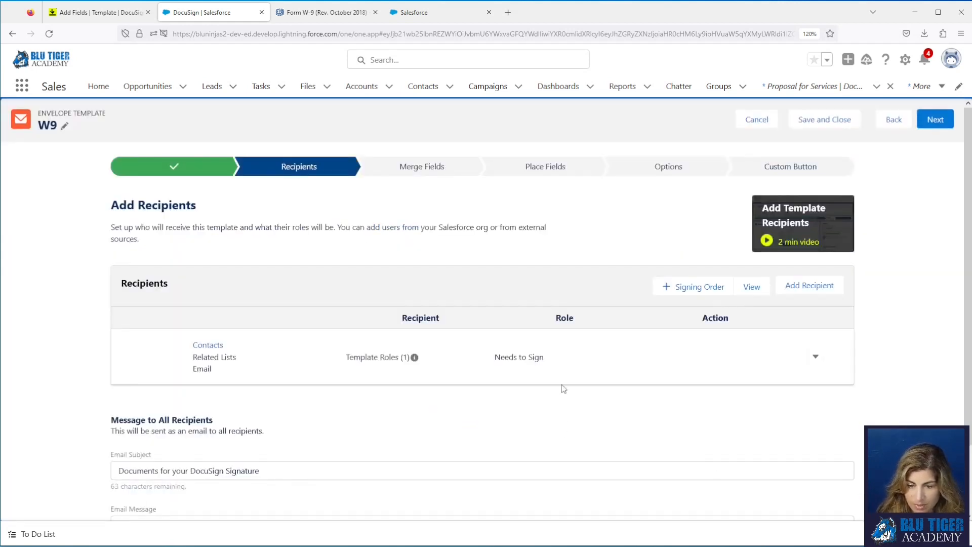
Set the recipients' email subject to "W9 for {!Account.Name}" and continue to the merge fields
{"action": "scroll", "coordinate": [324, 413], "scroll_direction": "down", "scroll_amount": 2}
{"action": "left_click_drag", "start_coordinate": [297, 397], "coordinate": [109, 395]}
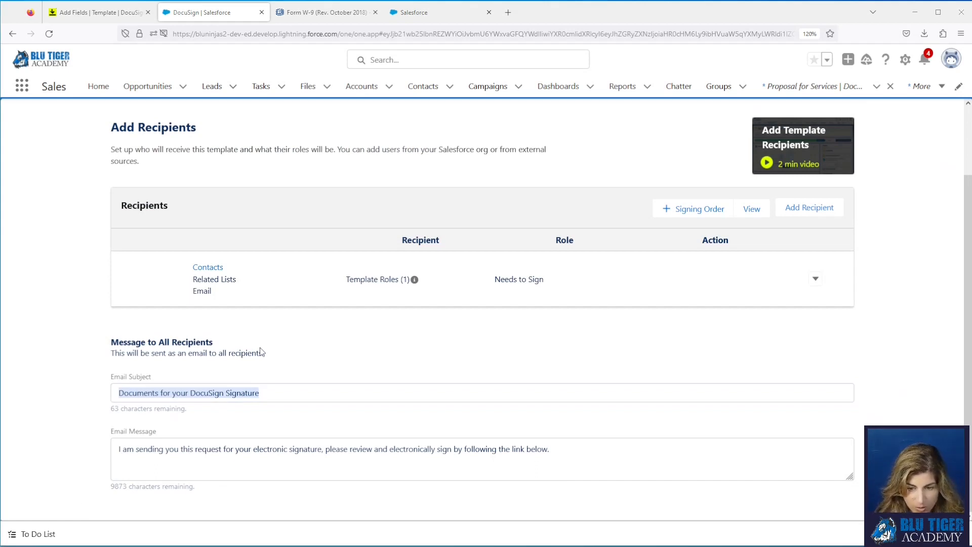
{"action": "key", "text": "alt+Tab"}
{"action": "type", "text": "W9 for {!Account.Name}"}
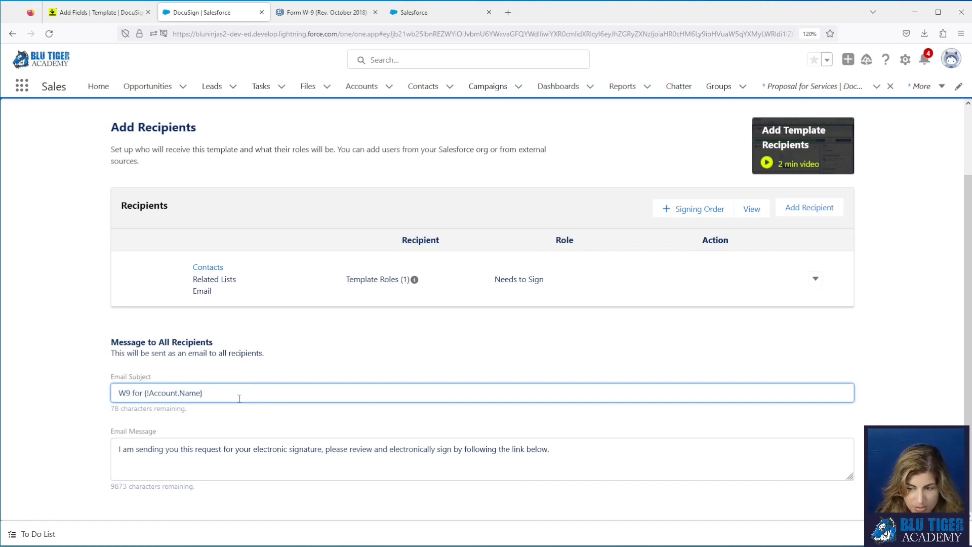
{"action": "scroll", "coordinate": [603, 369], "scroll_direction": "up", "scroll_amount": 2}
{"action": "left_click", "coordinate": [933, 122]}
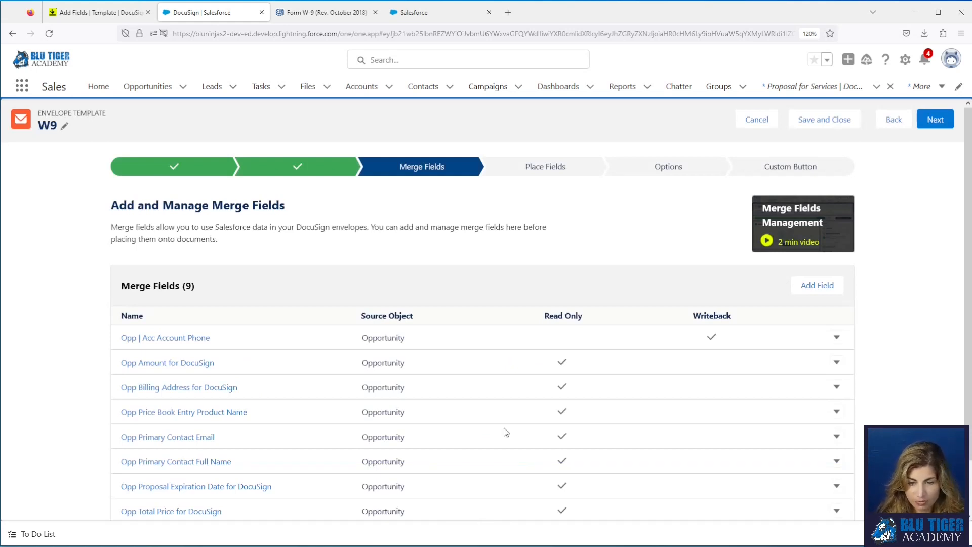
Check the existing merge fields and start a new merge field with Account as its source object
{"action": "scroll", "coordinate": [136, 346], "scroll_direction": "down", "scroll_amount": 1}
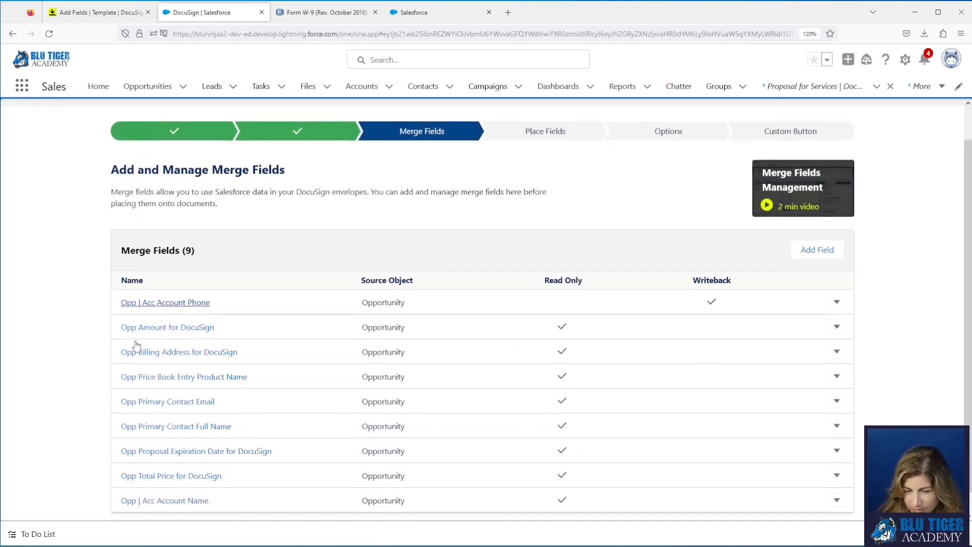
{"action": "scroll", "coordinate": [135, 346], "scroll_direction": "down", "scroll_amount": 1}
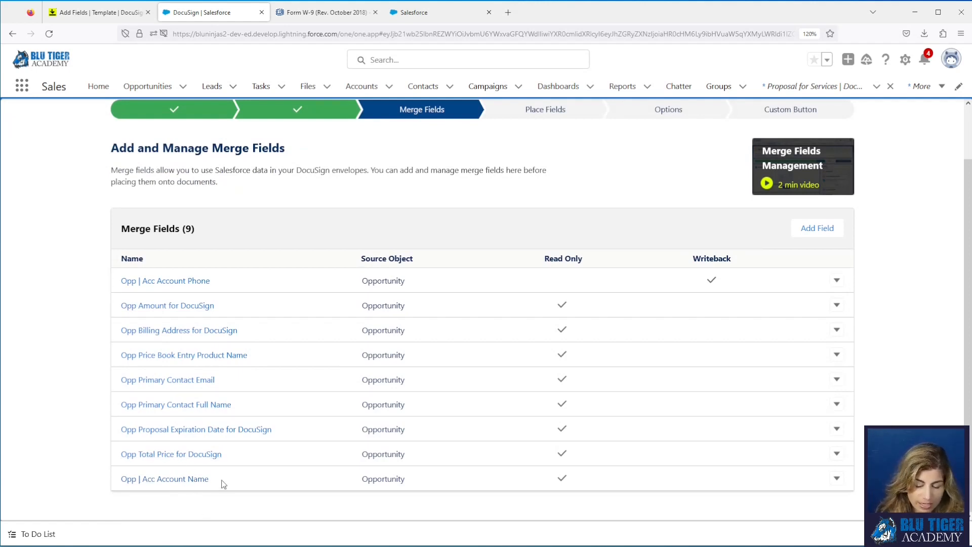
{"action": "left_click_drag", "start_coordinate": [223, 484], "coordinate": [120, 486]}
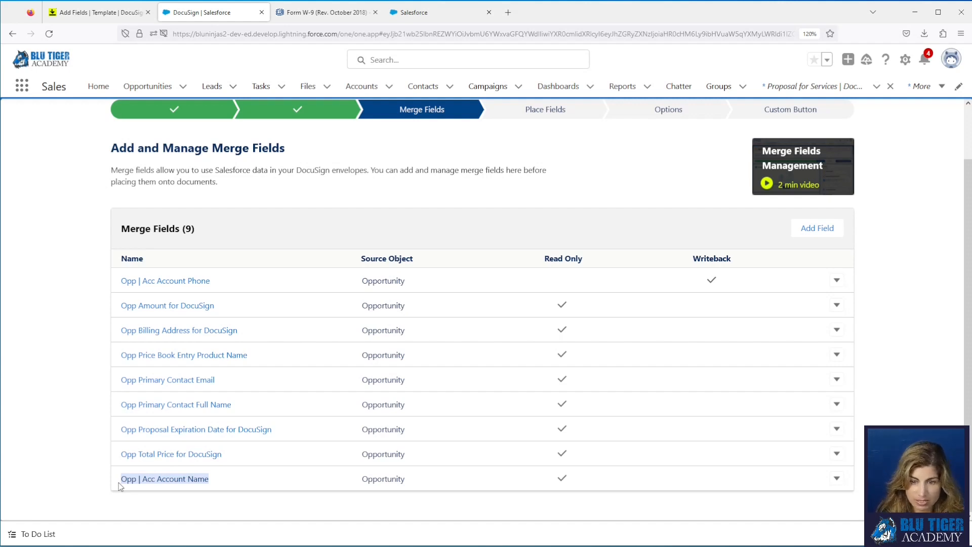
{"action": "left_click", "coordinate": [821, 228]}
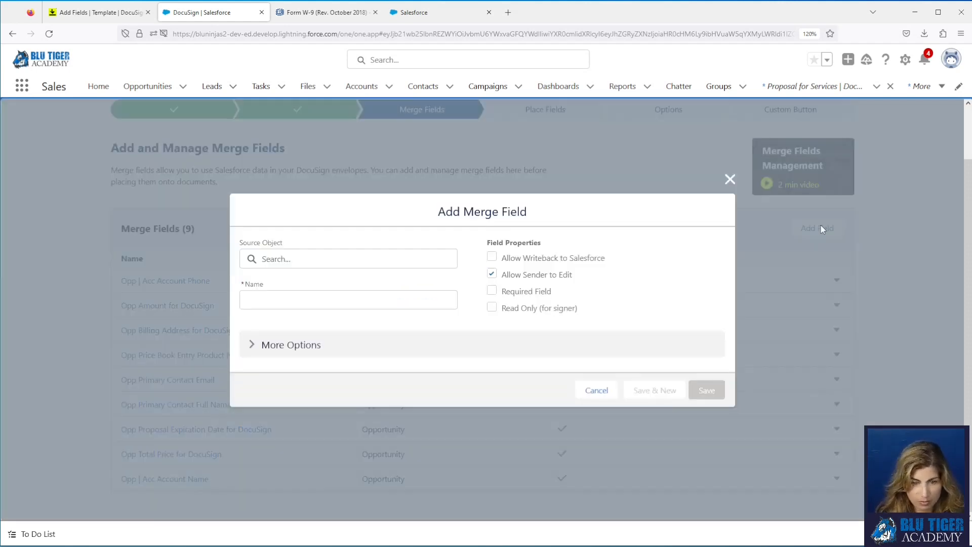
{"action": "left_click", "coordinate": [348, 265]}
{"action": "left_click", "coordinate": [349, 271]}
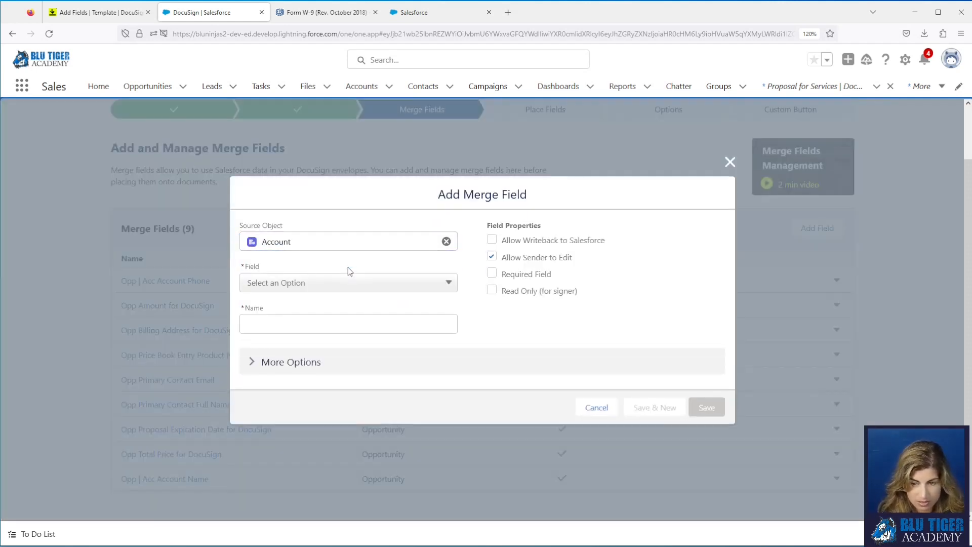
Choose the Account Name field, allow writeback to Salesforce, make it required, and save it while starting another merge field
{"action": "left_click", "coordinate": [317, 282]}
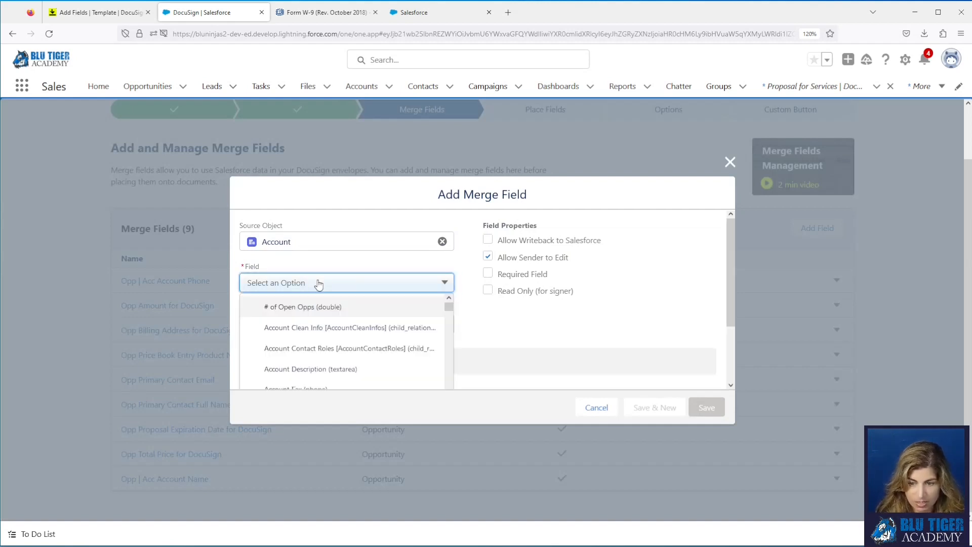
{"action": "scroll", "coordinate": [319, 326], "scroll_direction": "down", "scroll_amount": 2}
{"action": "scroll", "coordinate": [321, 331], "scroll_direction": "down", "scroll_amount": 2}
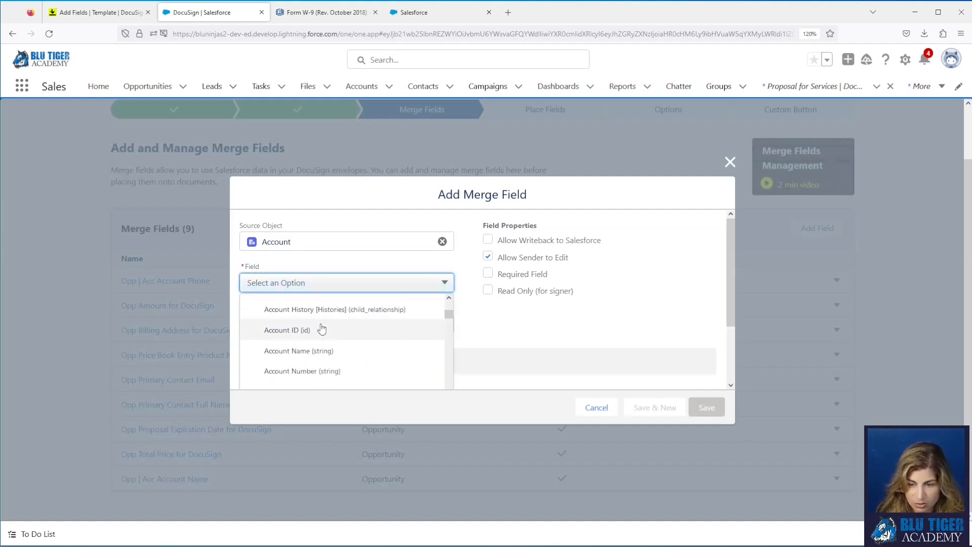
{"action": "left_click", "coordinate": [321, 351]}
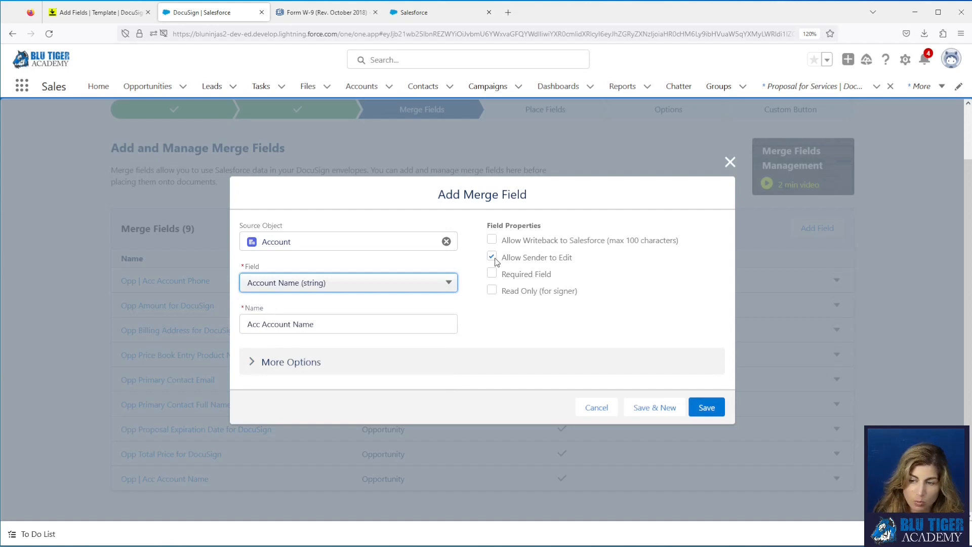
{"action": "left_click", "coordinate": [491, 240]}
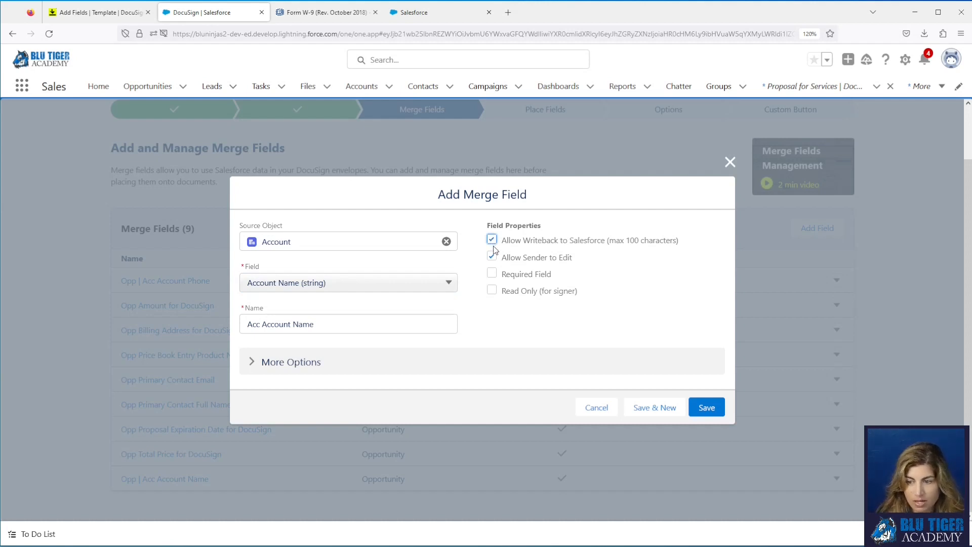
{"action": "left_click", "coordinate": [492, 274]}
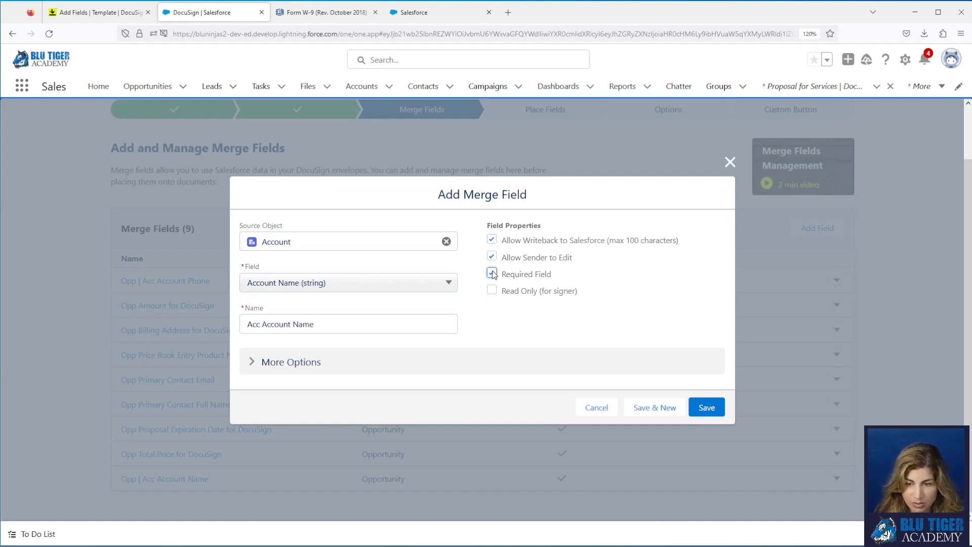
{"action": "left_click", "coordinate": [665, 413]}
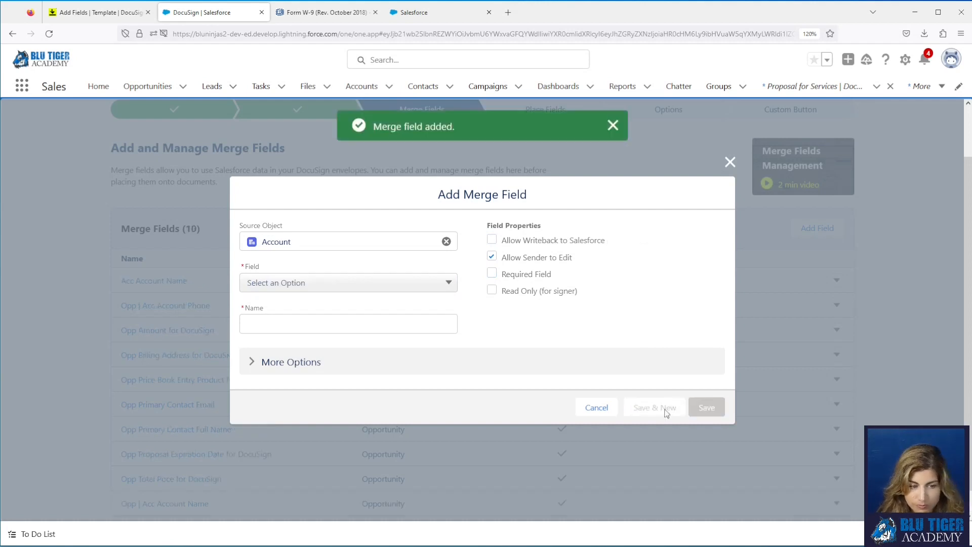
Add a merge field for the account's Billing Street, allowing writeback to Salesforce and making it required
{"action": "left_click", "coordinate": [315, 290]}
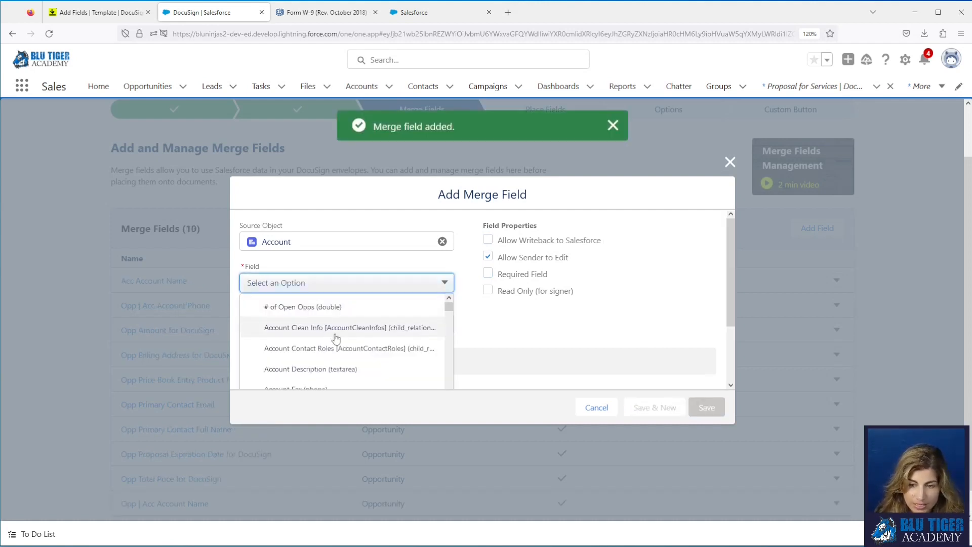
{"action": "scroll", "coordinate": [335, 339], "scroll_direction": "down", "scroll_amount": 12}
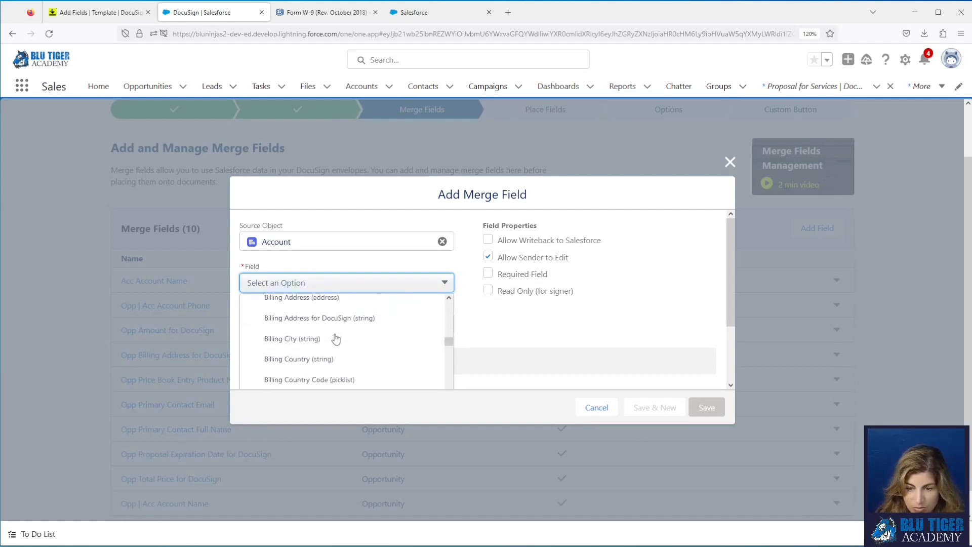
{"action": "left_click", "coordinate": [327, 343]}
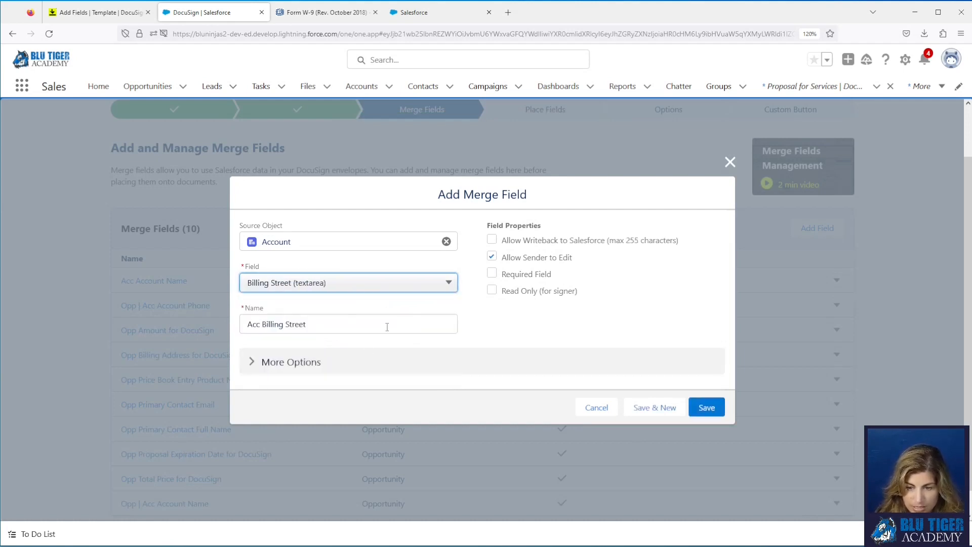
{"action": "left_click", "coordinate": [492, 239]}
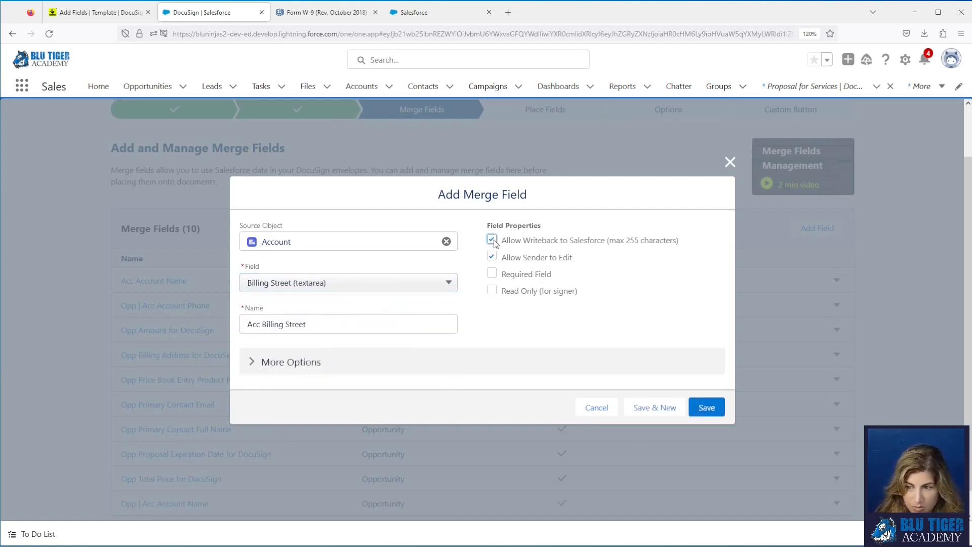
{"action": "left_click", "coordinate": [492, 273]}
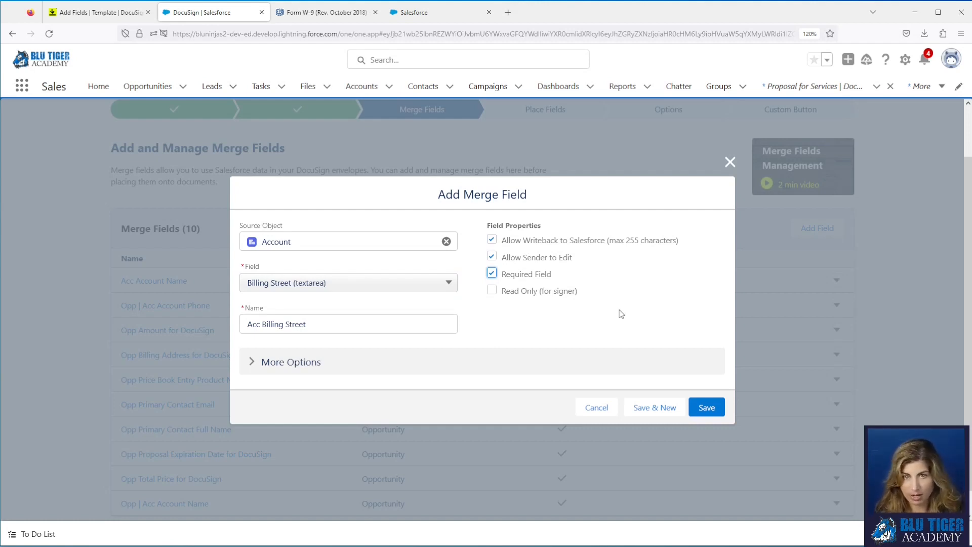
{"action": "left_click", "coordinate": [707, 407]}
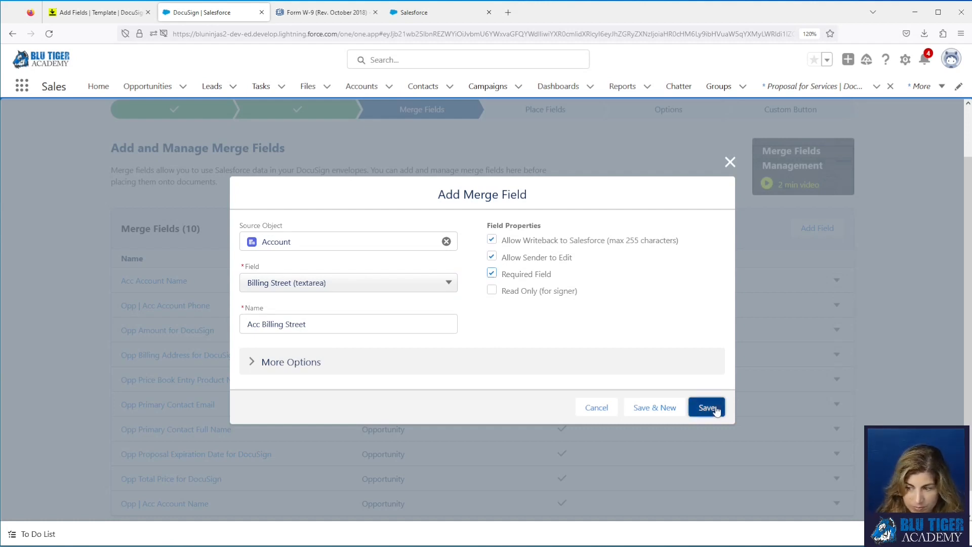
Add a merge field for the account's Billing City, allowing writeback to Salesforce and making it required
{"action": "left_click", "coordinate": [810, 228]}
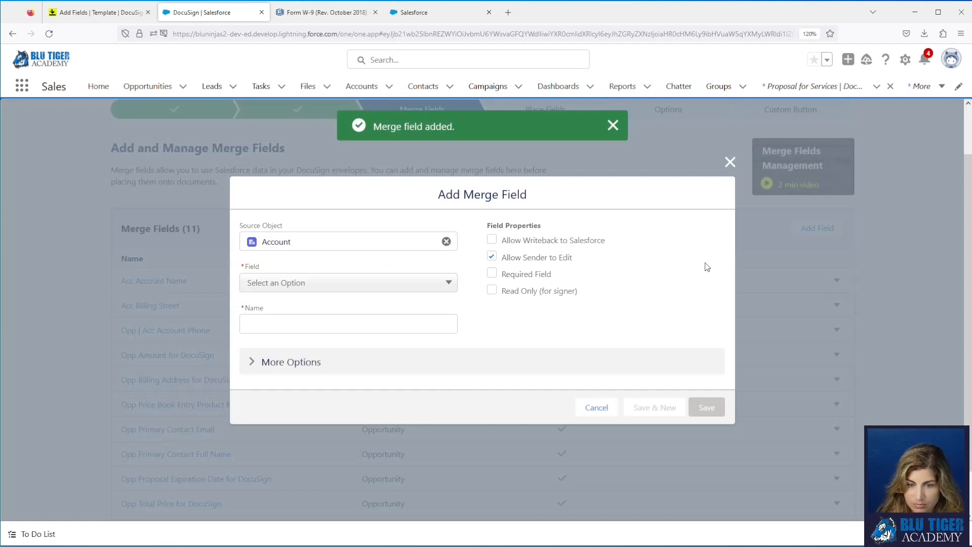
{"action": "left_click", "coordinate": [323, 290]}
{"action": "scroll", "coordinate": [327, 348], "scroll_direction": "down", "scroll_amount": 5}
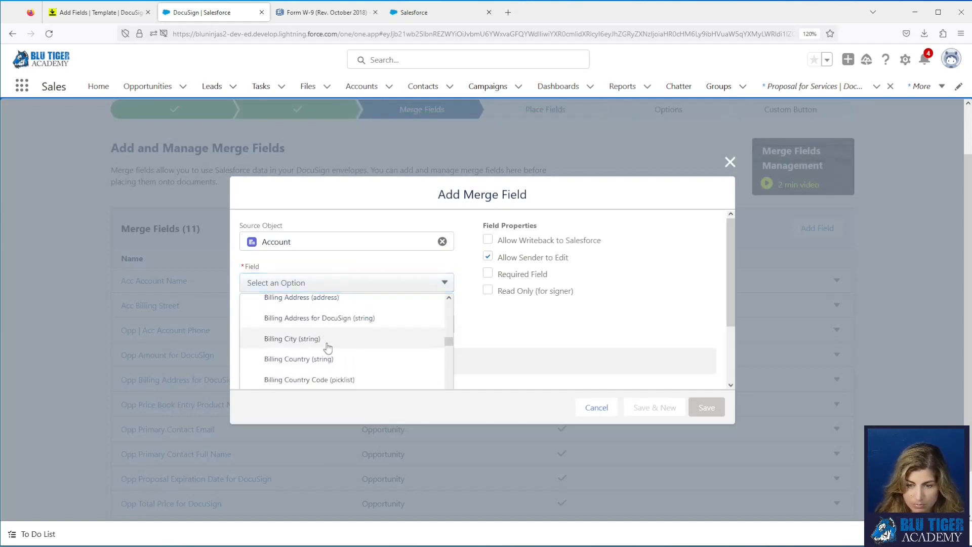
{"action": "left_click", "coordinate": [327, 348]}
{"action": "left_click", "coordinate": [491, 273]}
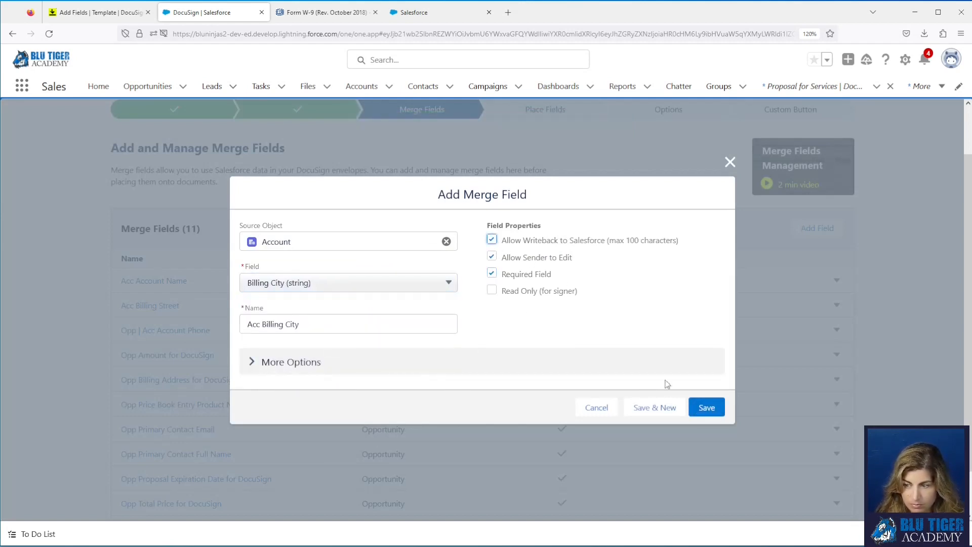
{"action": "left_click", "coordinate": [707, 407]}
Start another Account merge field and choose Billing State/Province Code (picklist) as its field
{"action": "left_click", "coordinate": [816, 231]}
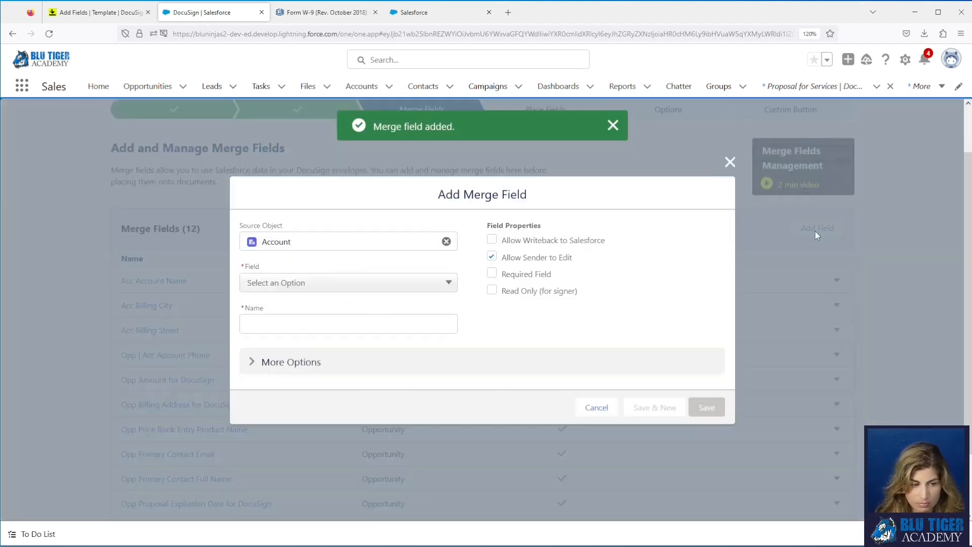
{"action": "left_click", "coordinate": [274, 283]}
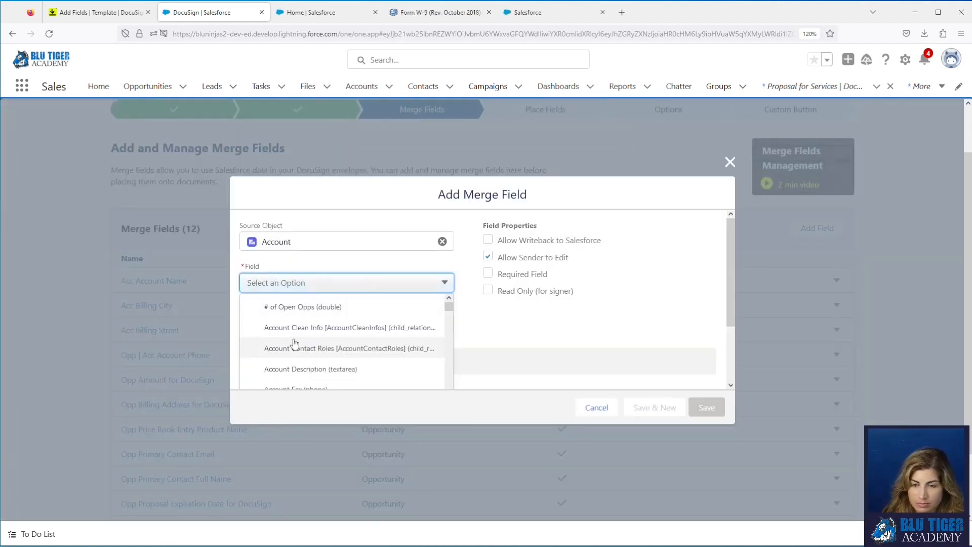
{"action": "scroll", "coordinate": [294, 340], "scroll_direction": "down", "scroll_amount": 6}
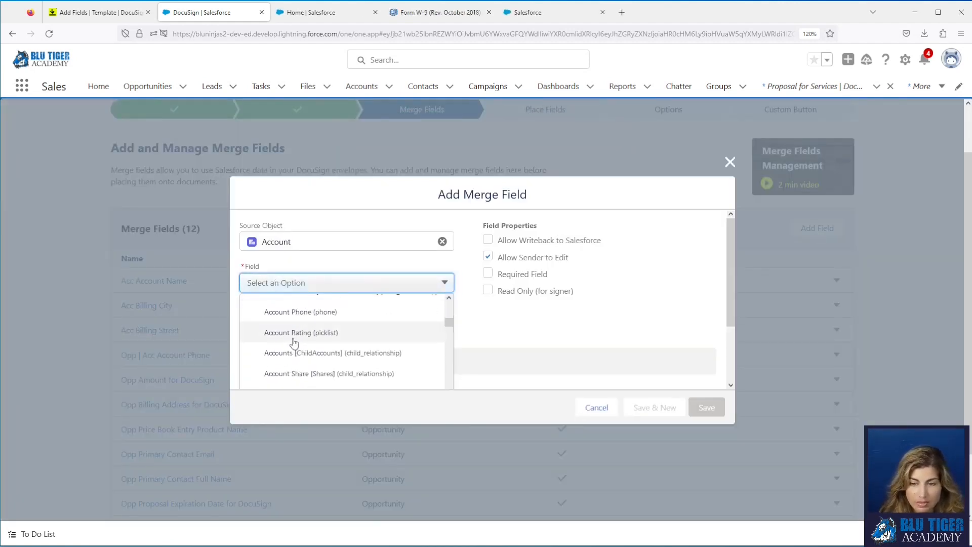
{"action": "scroll", "coordinate": [293, 343], "scroll_direction": "down", "scroll_amount": 8}
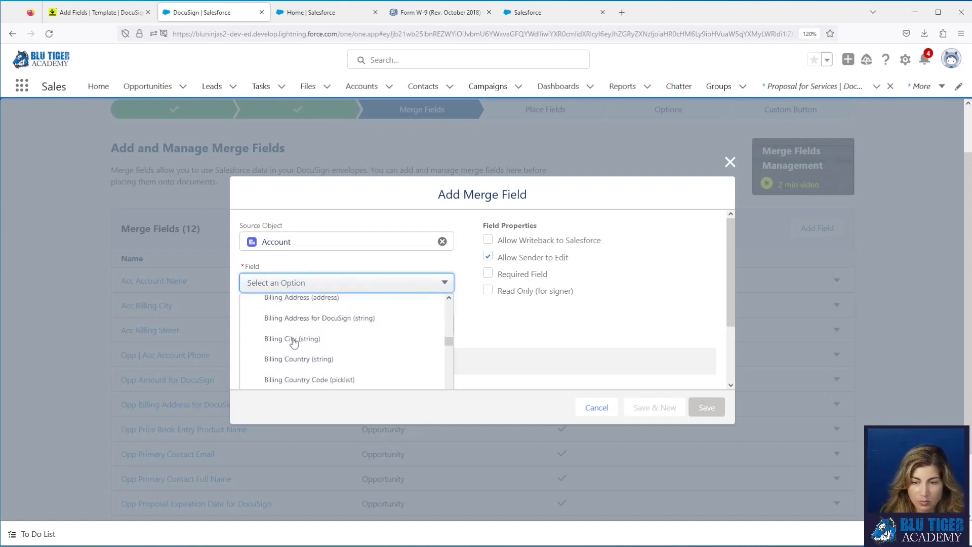
{"action": "scroll", "coordinate": [294, 343], "scroll_direction": "down", "scroll_amount": 3}
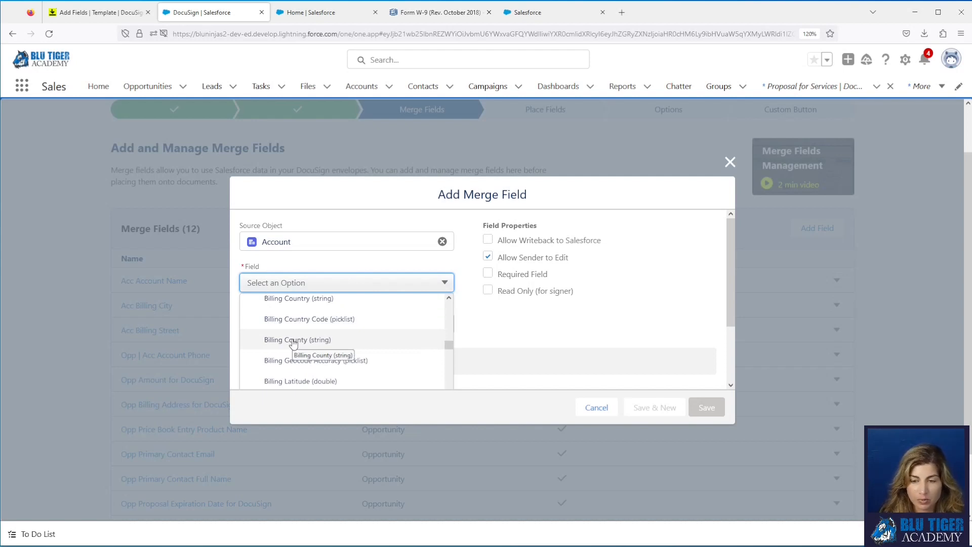
{"action": "scroll", "coordinate": [293, 344], "scroll_direction": "down", "scroll_amount": 3}
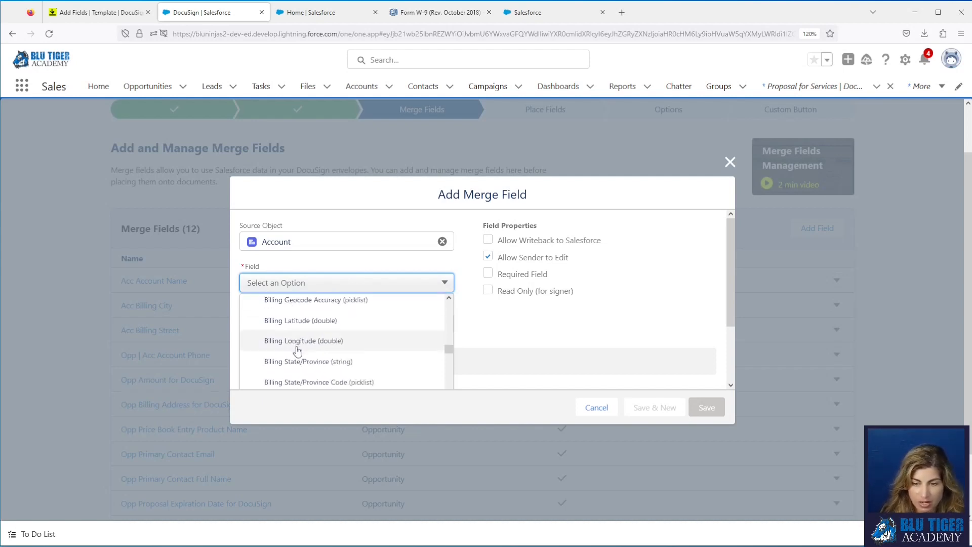
{"action": "left_click", "coordinate": [299, 380]}
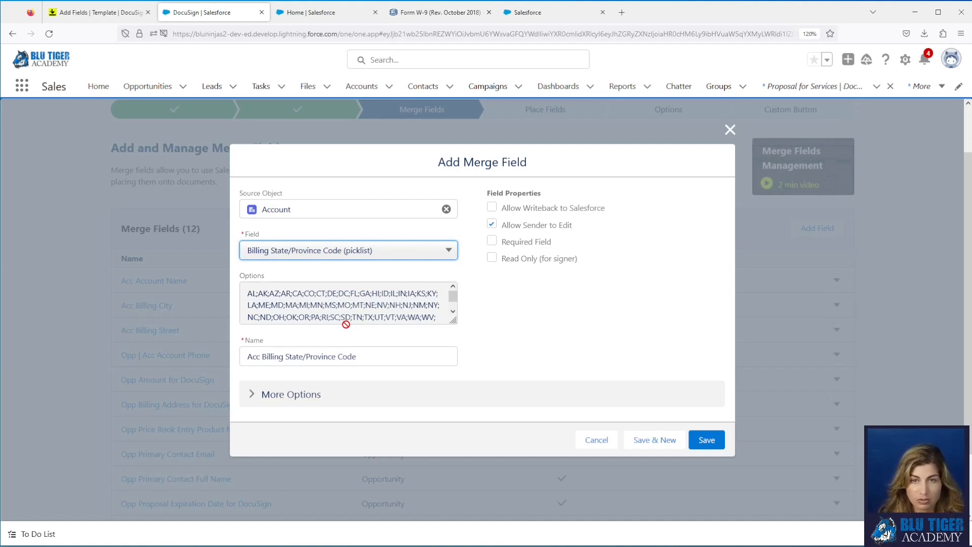
In Salesforce Setup, find State and Country/Territory Picklists and open the configuration of states, countries and territories
{"action": "left_click", "coordinate": [318, 14]}
{"action": "left_click", "coordinate": [66, 118]}
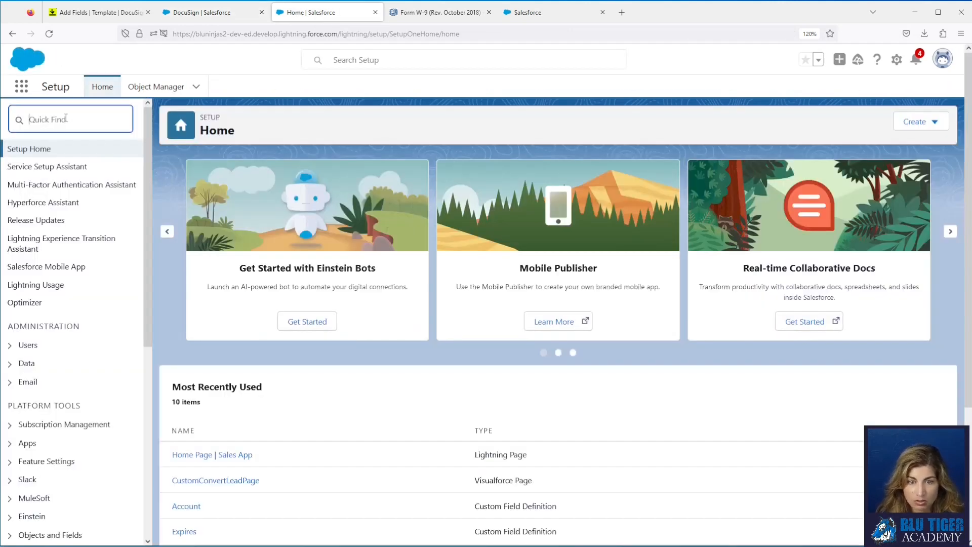
{"action": "type", "text": "state"}
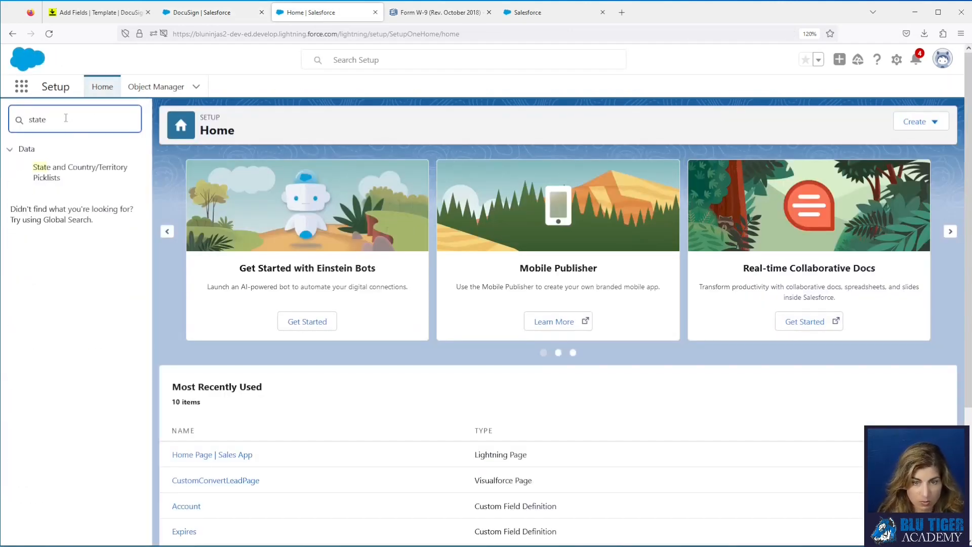
{"action": "left_click", "coordinate": [65, 176]}
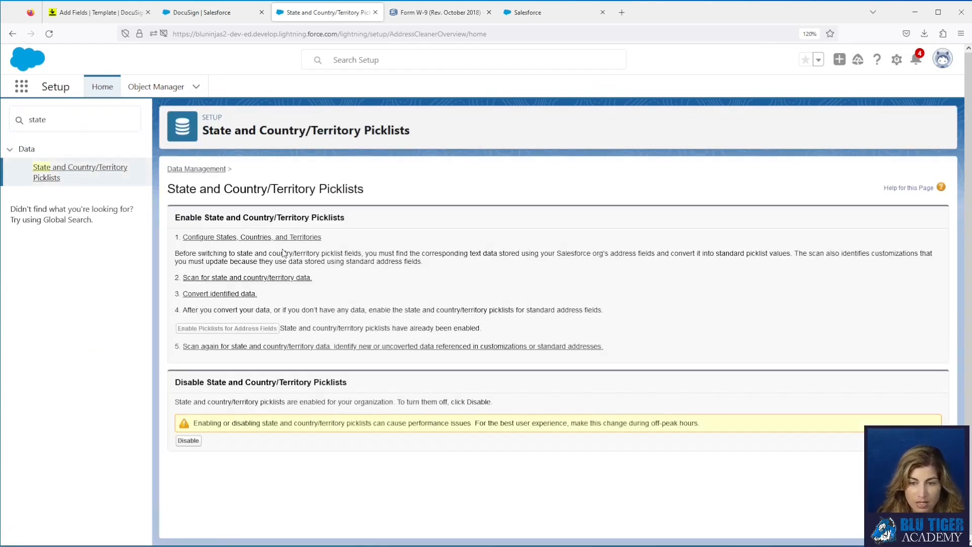
{"action": "left_click", "coordinate": [281, 238]}
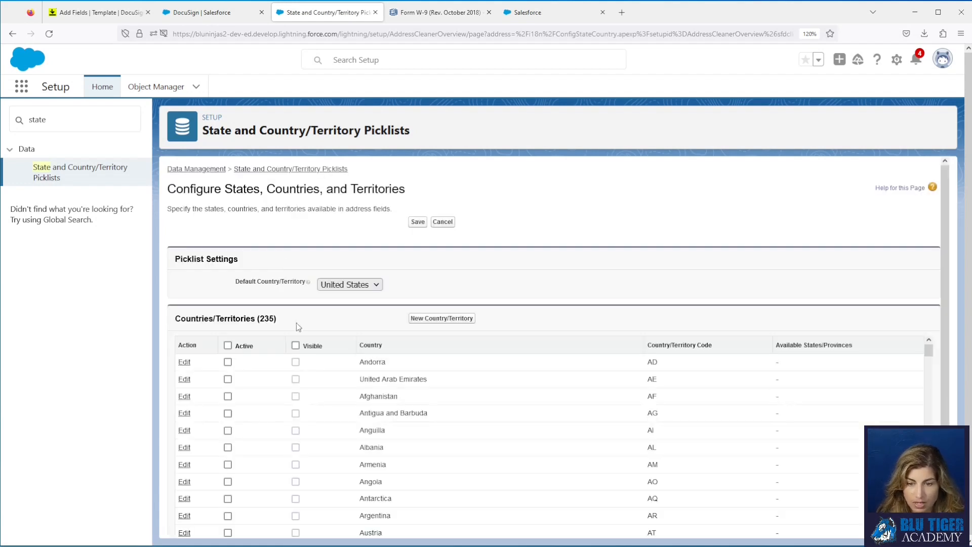
Look up United States in the countries/territories list and examine which countries are active and visible
{"action": "scroll", "coordinate": [312, 372], "scroll_direction": "down", "scroll_amount": 2}
{"action": "scroll", "coordinate": [312, 370], "scroll_direction": "down", "scroll_amount": 4}
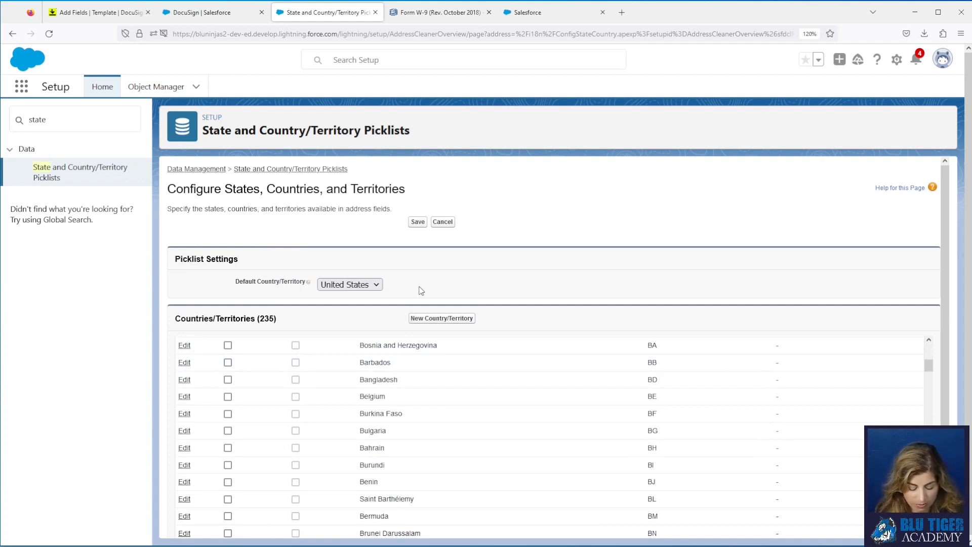
{"action": "key", "text": "ctrl+f"}
{"action": "type", "text": "united states"}
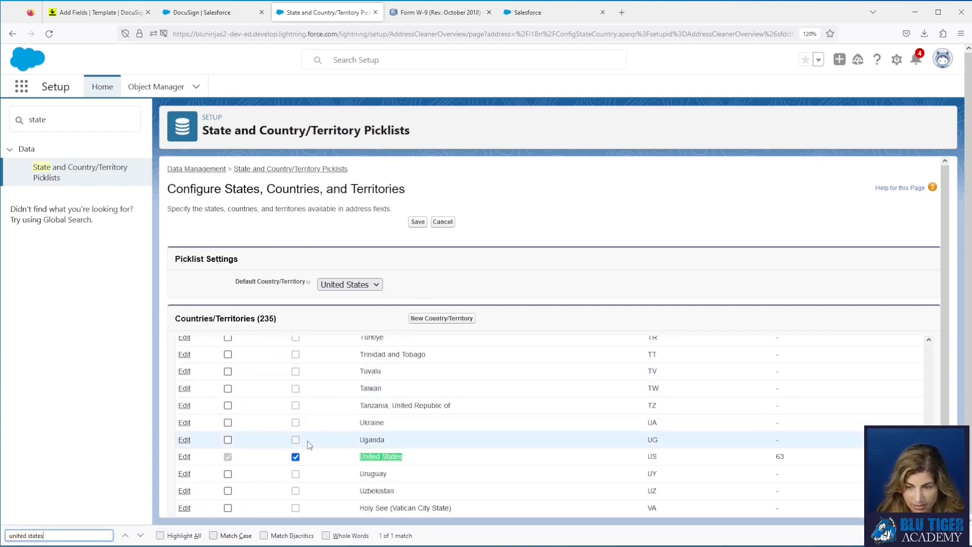
{"action": "scroll", "coordinate": [308, 441], "scroll_direction": "up", "scroll_amount": 6}
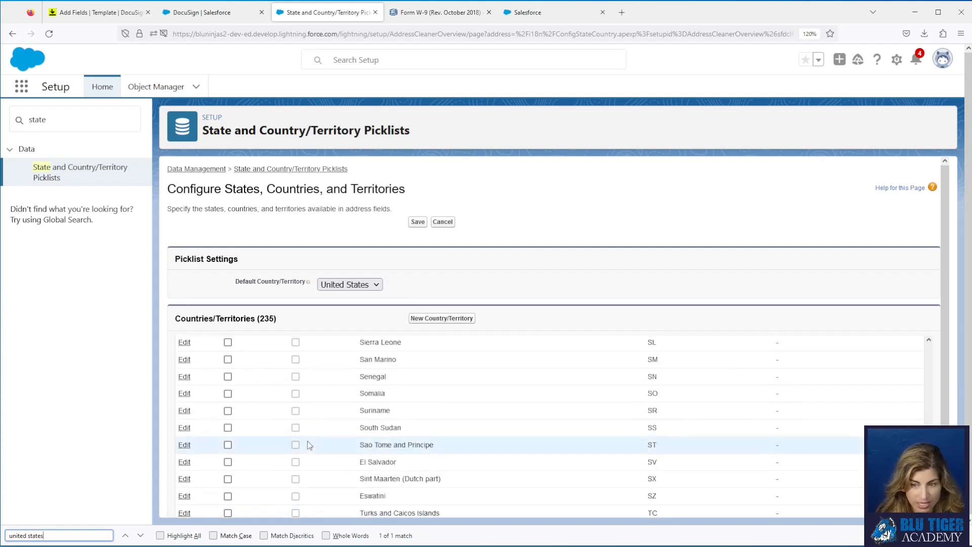
{"action": "scroll", "coordinate": [308, 441], "scroll_direction": "up", "scroll_amount": 3}
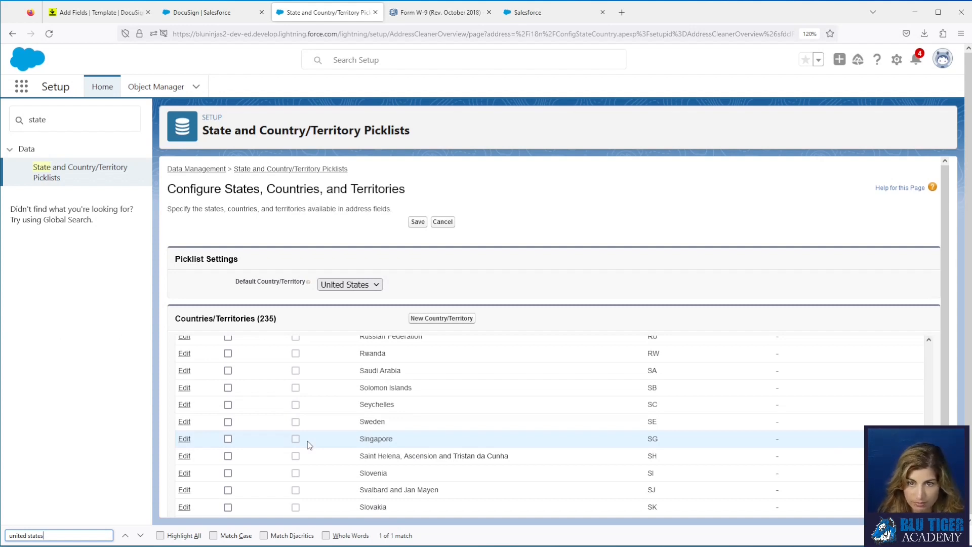
{"action": "left_click", "coordinate": [338, 243]}
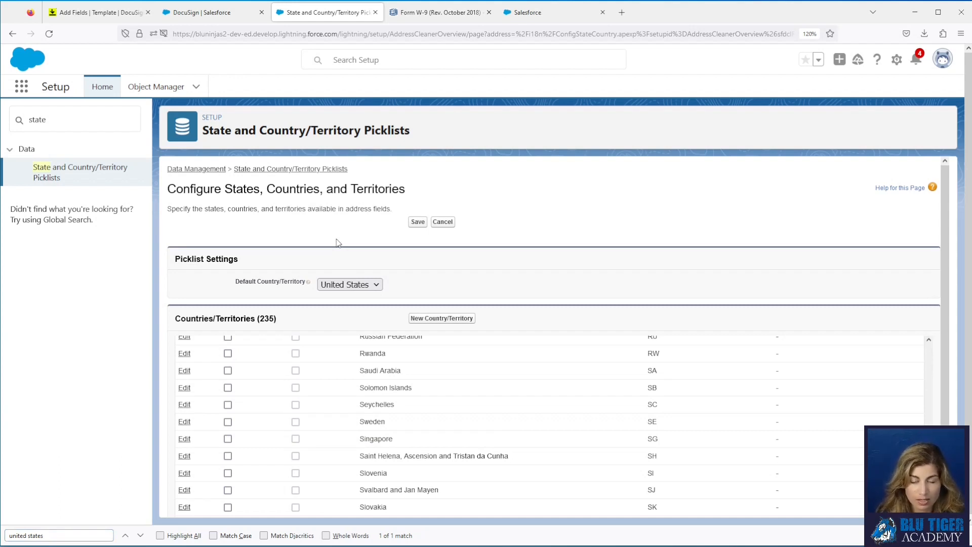
Back in the DocuSign merge field setup, allow writeback for Billing State/Province Code, make it required, and save it while starting another field
{"action": "left_click", "coordinate": [233, 13]}
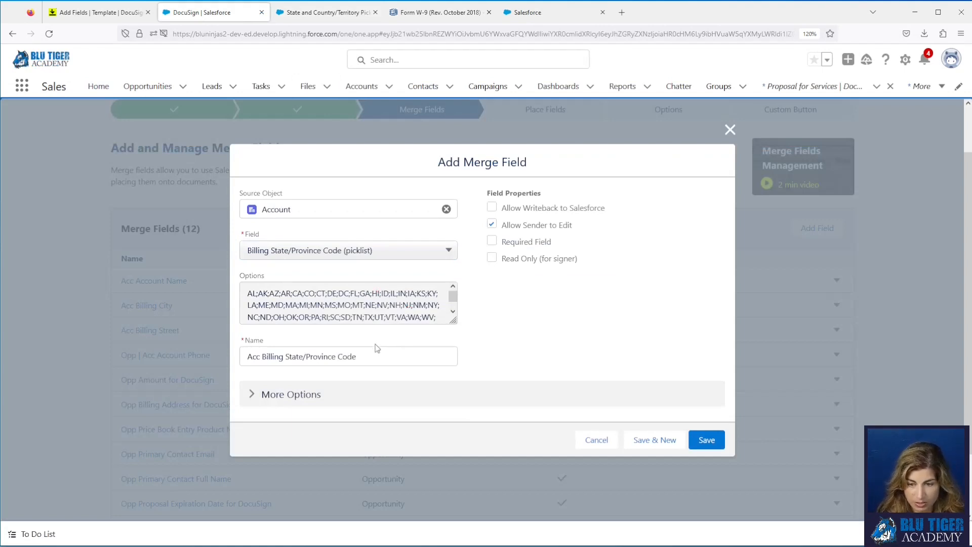
{"action": "left_click", "coordinate": [492, 241]}
{"action": "left_click", "coordinate": [653, 440]}
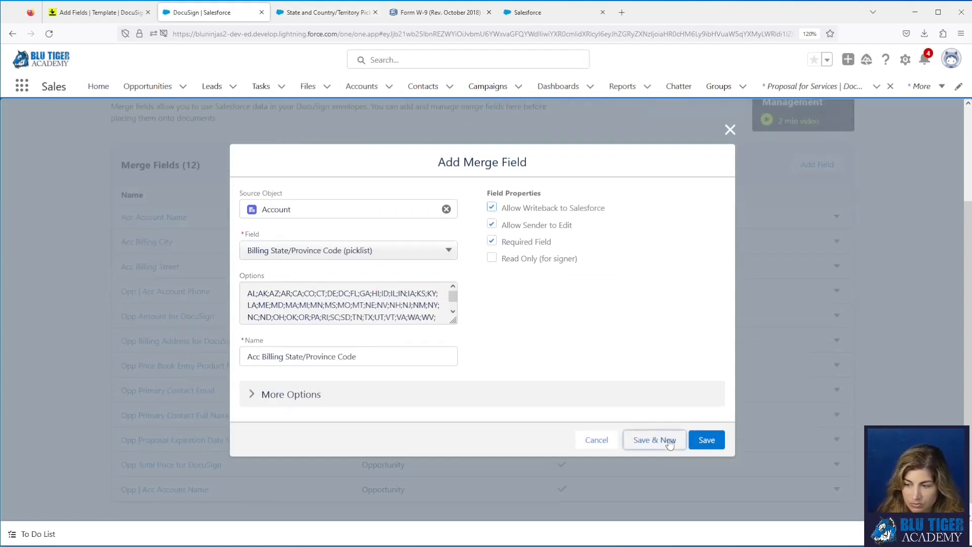
Choose Billing Zip/Postal Code (string) as the account merge field and save it
{"action": "left_click", "coordinate": [329, 283]}
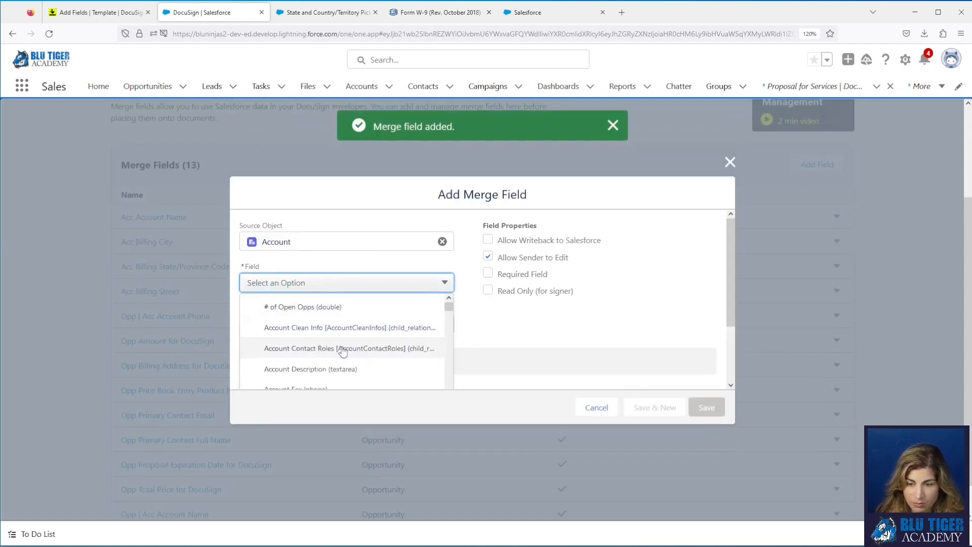
{"action": "scroll", "coordinate": [341, 348], "scroll_direction": "down", "scroll_amount": 3}
{"action": "scroll", "coordinate": [342, 351], "scroll_direction": "down", "scroll_amount": 5}
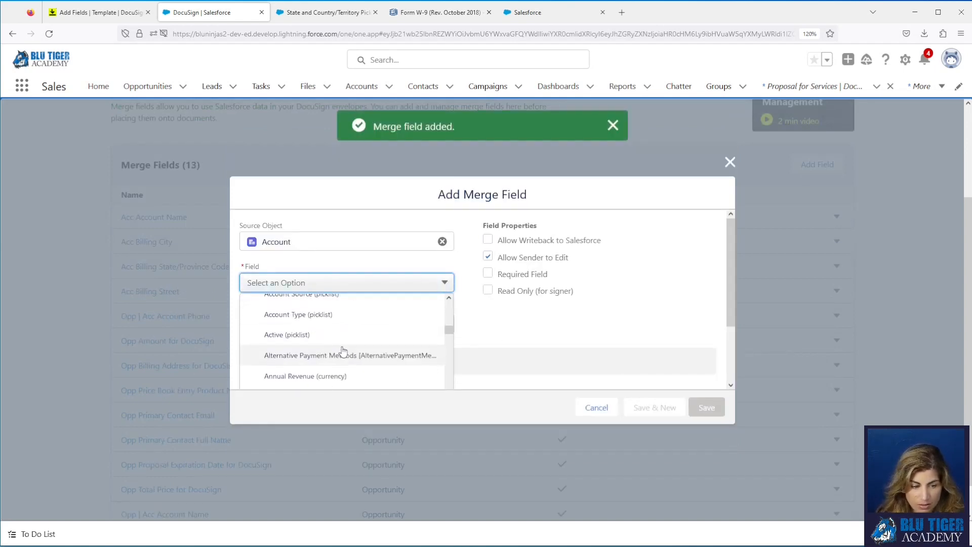
{"action": "scroll", "coordinate": [343, 350], "scroll_direction": "down", "scroll_amount": 5}
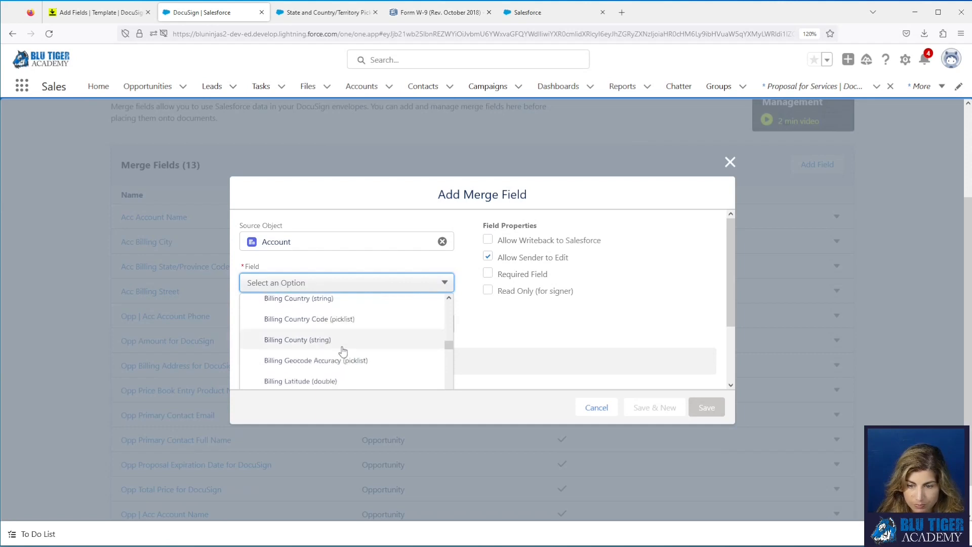
{"action": "left_click", "coordinate": [340, 372]}
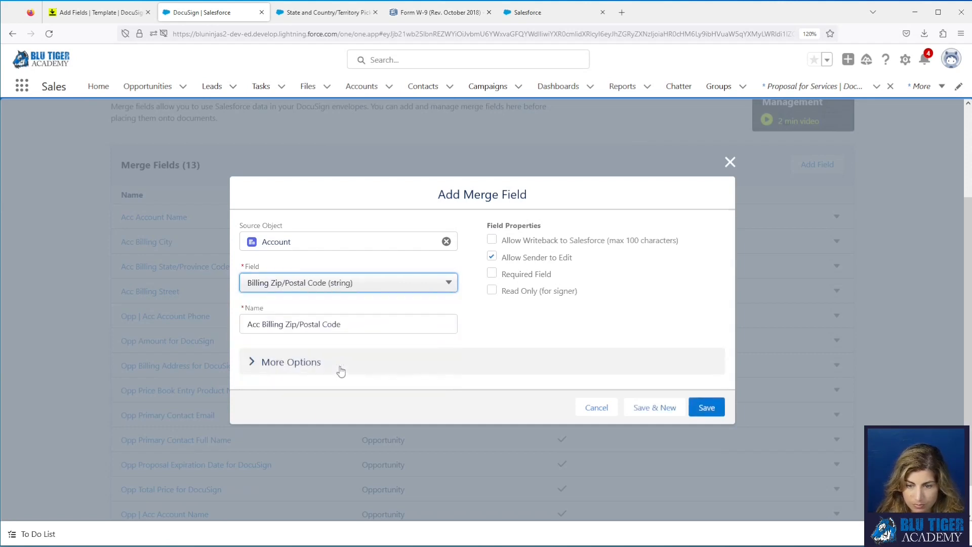
{"action": "left_click", "coordinate": [707, 408]}
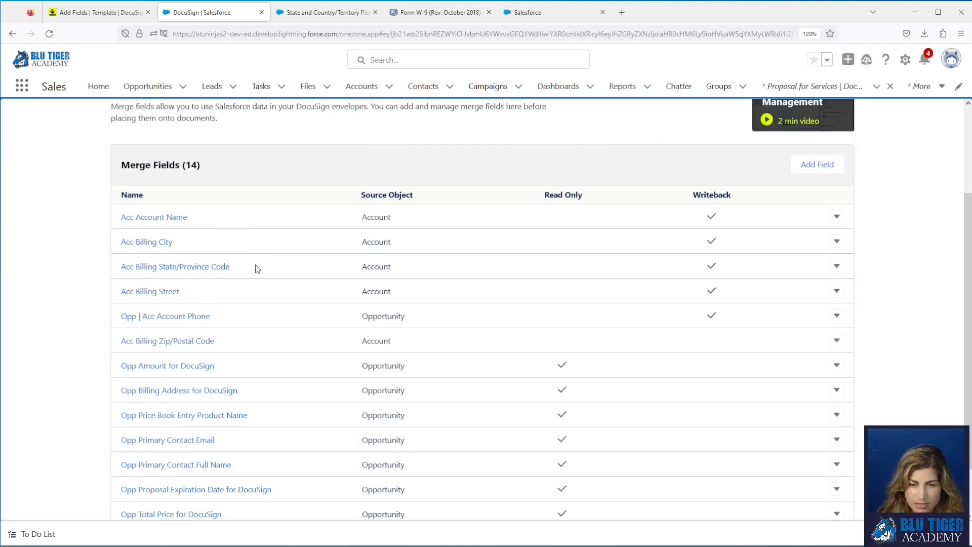
{"action": "left_click", "coordinate": [808, 166]}
{"action": "left_click", "coordinate": [314, 261]}
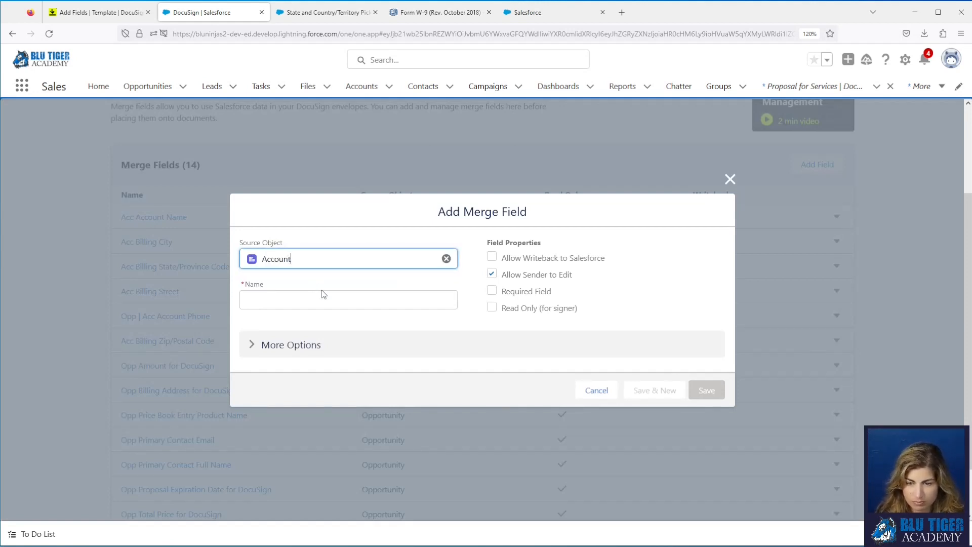
{"action": "left_click", "coordinate": [342, 282]}
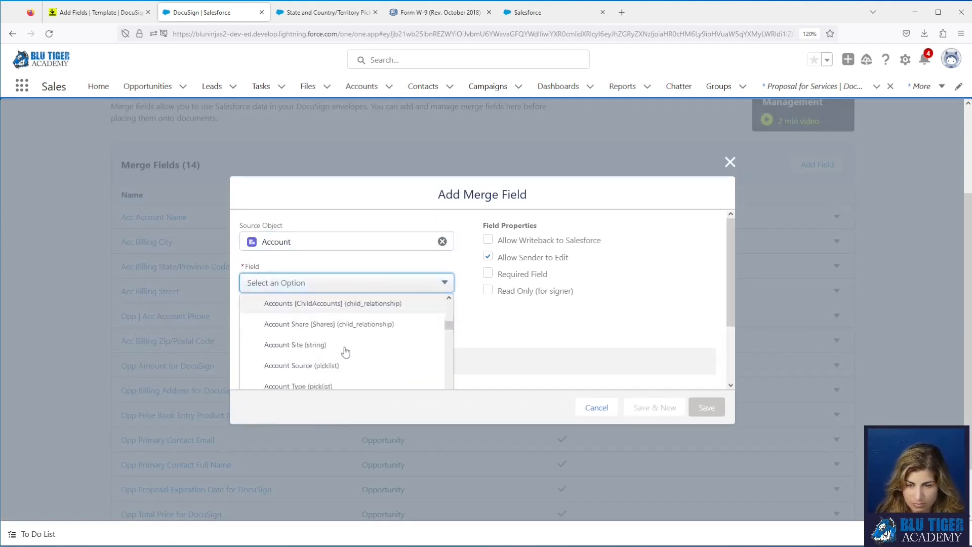
{"action": "scroll", "coordinate": [346, 351], "scroll_direction": "down", "scroll_amount": 15}
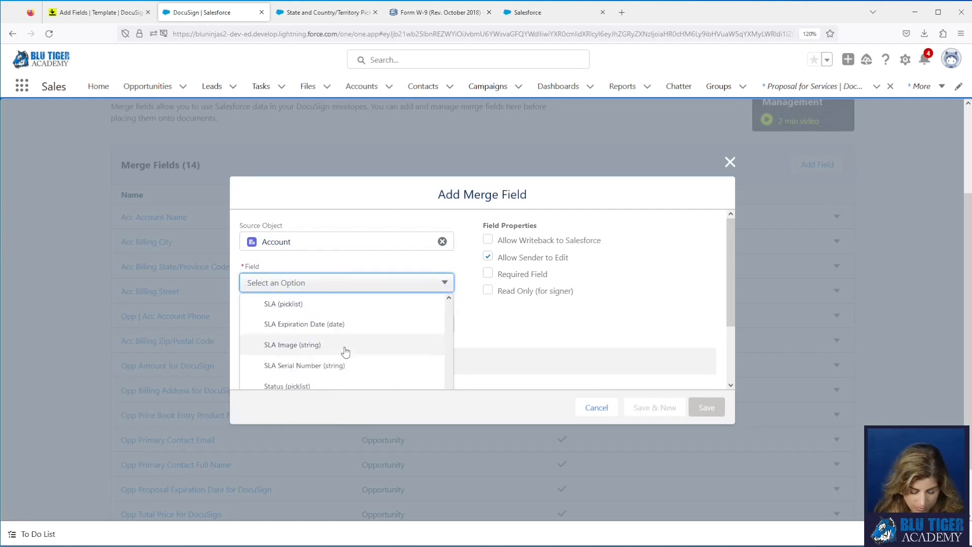
{"action": "scroll", "coordinate": [345, 350], "scroll_direction": "up", "scroll_amount": 10}
{"action": "left_click_drag", "start_coordinate": [449, 363], "coordinate": [450, 320]}
{"action": "left_click", "coordinate": [399, 142]}
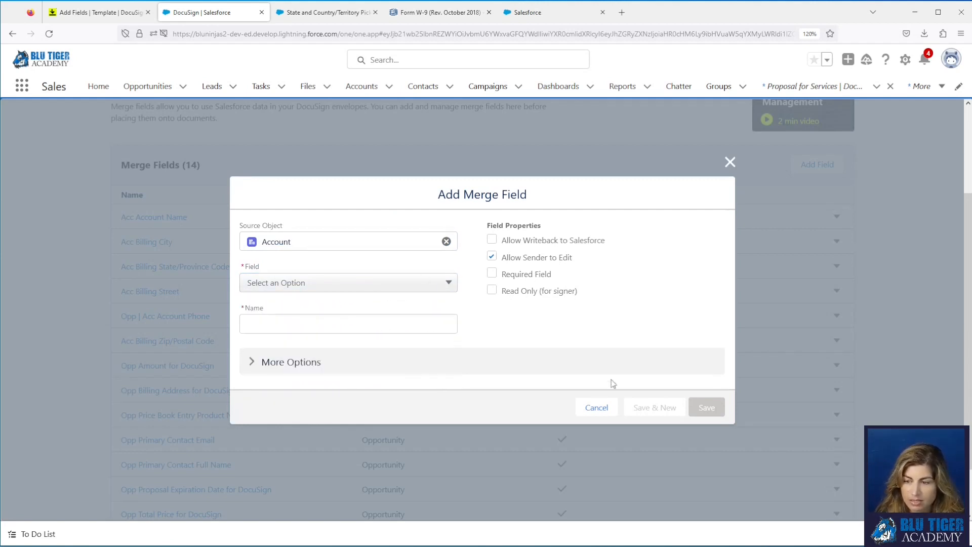
{"action": "left_click", "coordinate": [602, 407]}
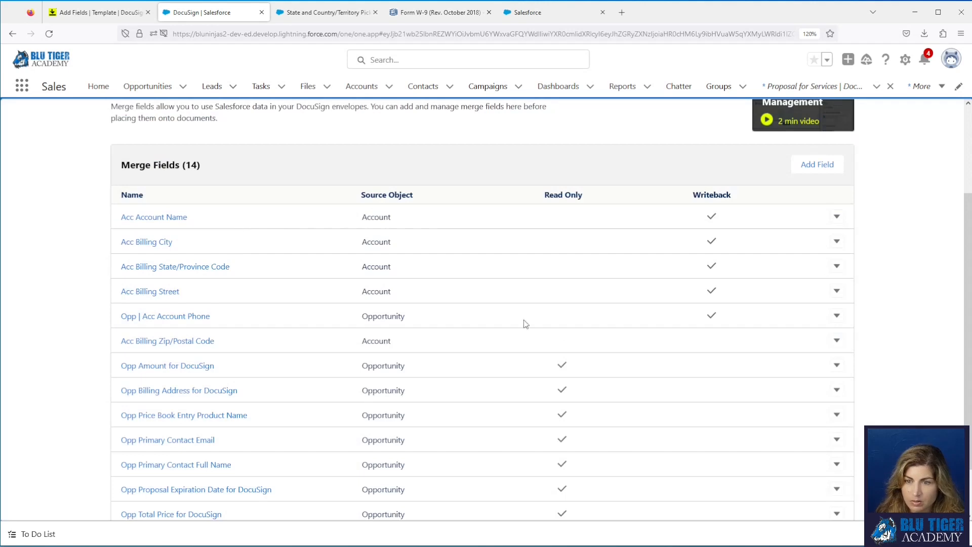
Open the Accounts page in a separate browser tab and switch to it
{"action": "right_click", "coordinate": [363, 86]}
{"action": "left_click", "coordinate": [386, 94]}
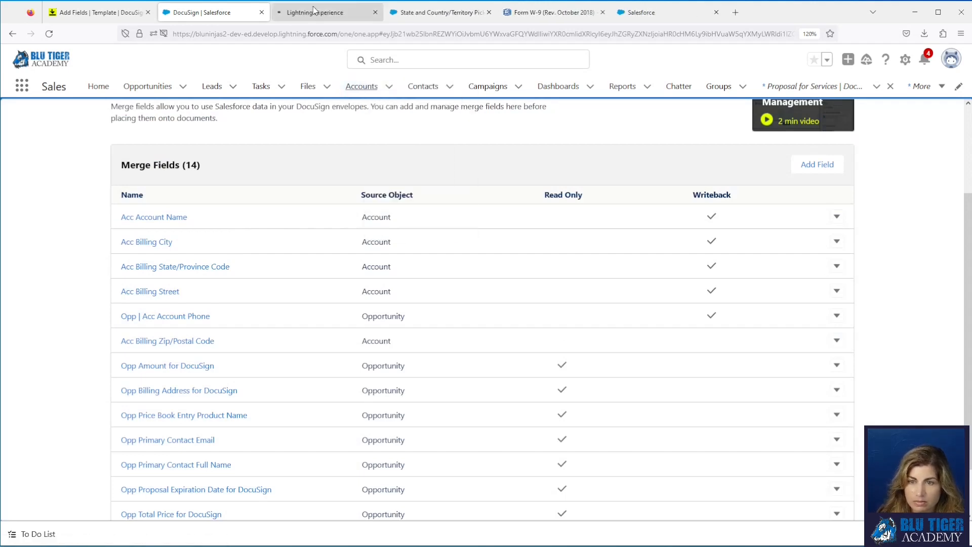
{"action": "left_click", "coordinate": [315, 12]}
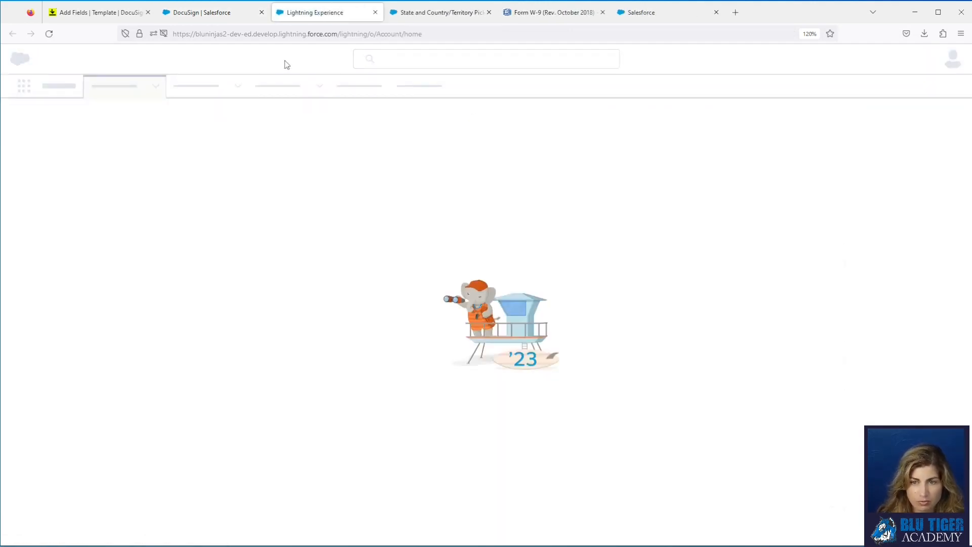
Open the Account object in Setup's Object Manager and check the Walt Disney World Inc. account record in the other tab
{"action": "left_click", "coordinate": [416, 15]}
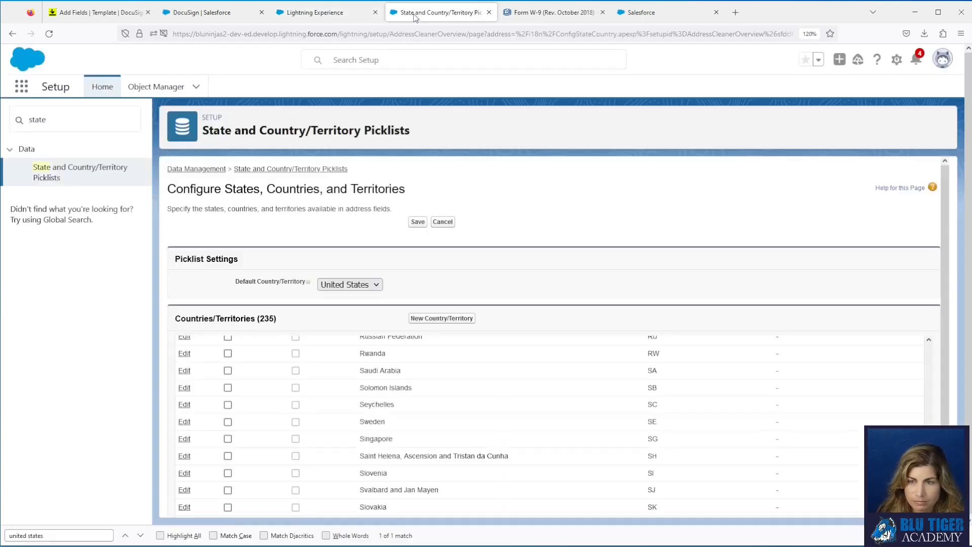
{"action": "left_click", "coordinate": [134, 92]}
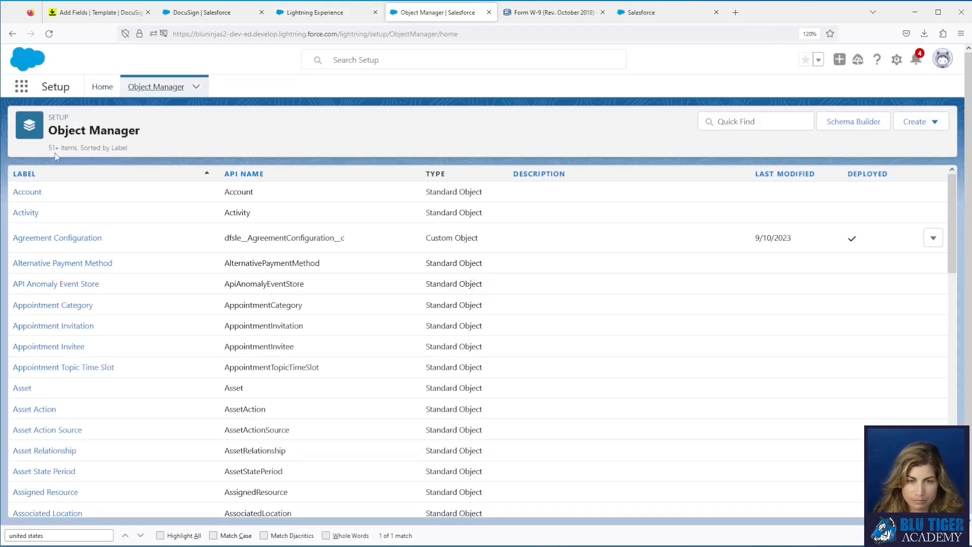
{"action": "left_click", "coordinate": [37, 194]}
{"action": "left_click", "coordinate": [320, 17]}
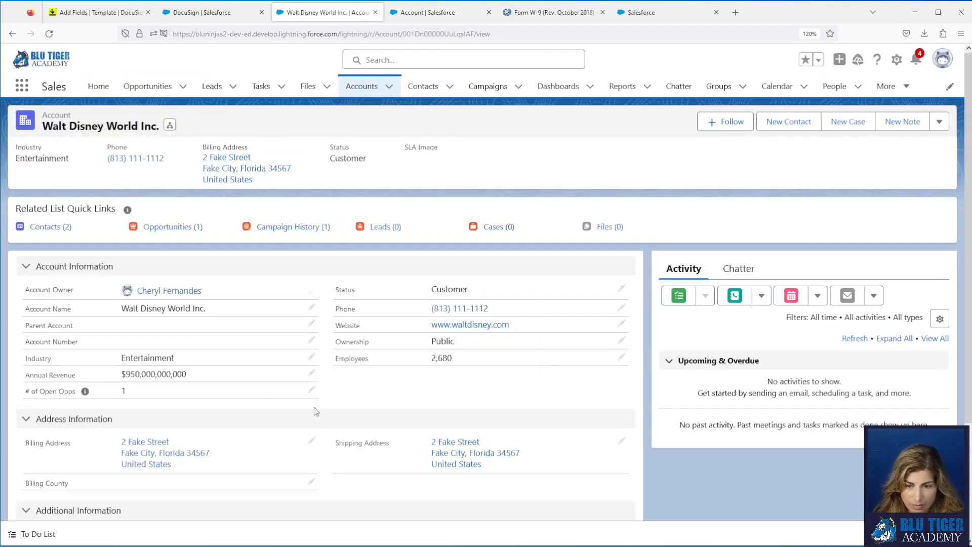
{"action": "left_click", "coordinate": [420, 12]}
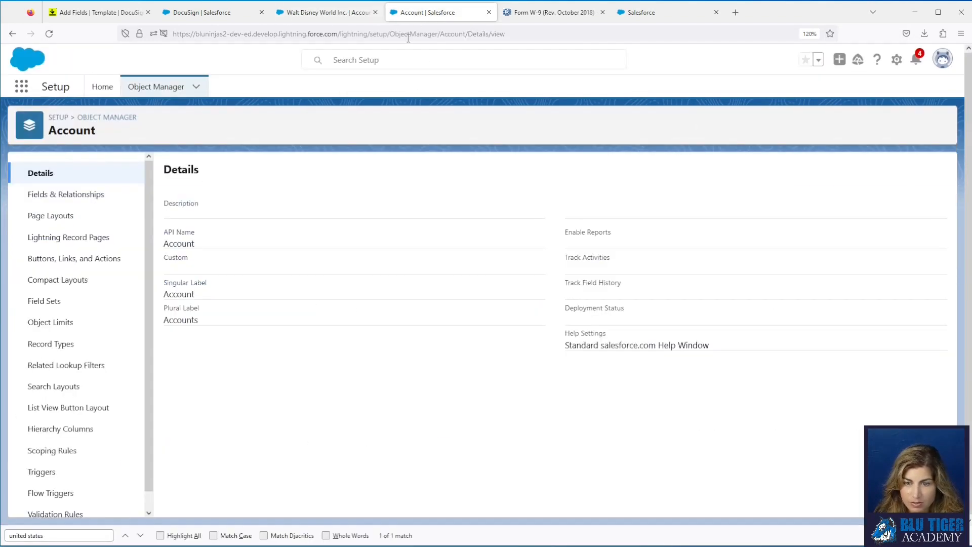
Start a new custom field on the Account object with the Text data type and proceed to its details
{"action": "left_click", "coordinate": [62, 196]}
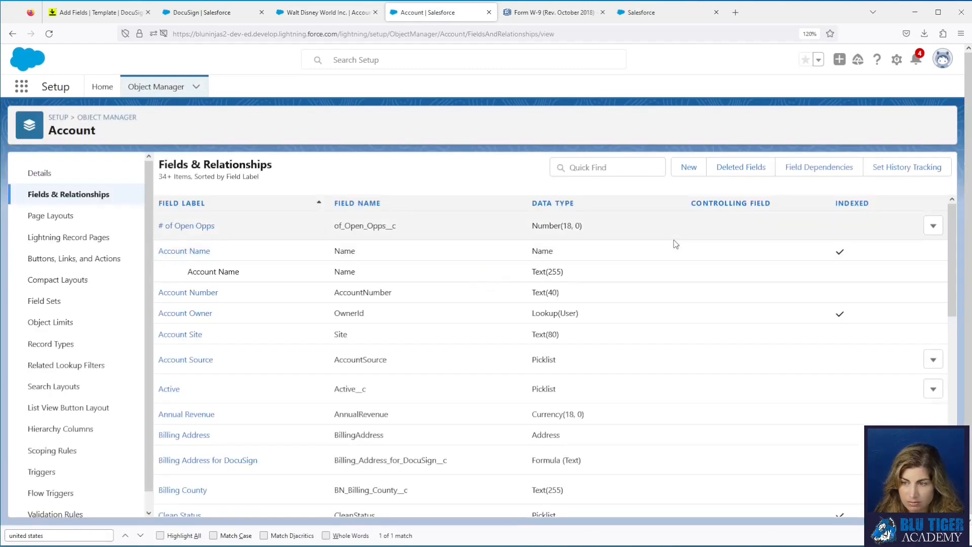
{"action": "left_click", "coordinate": [689, 167]}
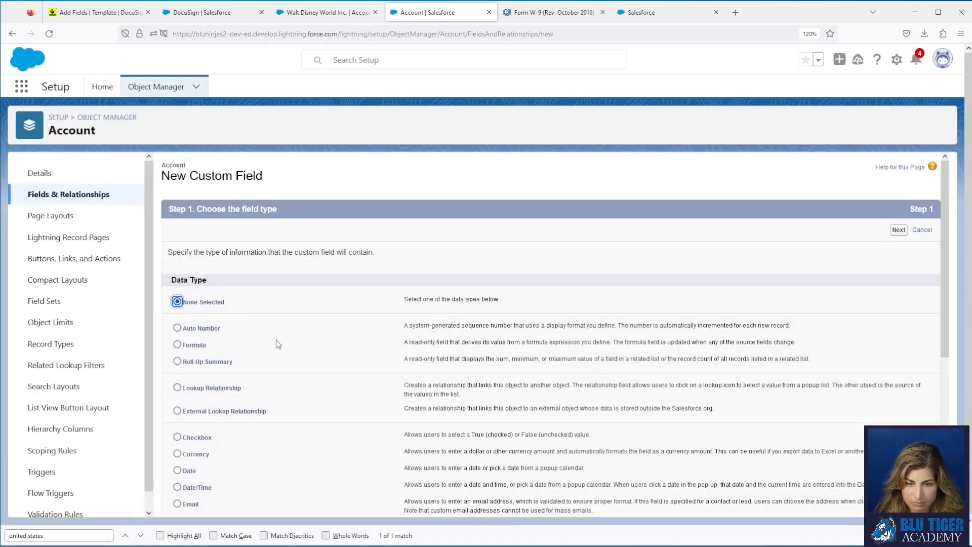
{"action": "scroll", "coordinate": [188, 348], "scroll_direction": "down", "scroll_amount": 3}
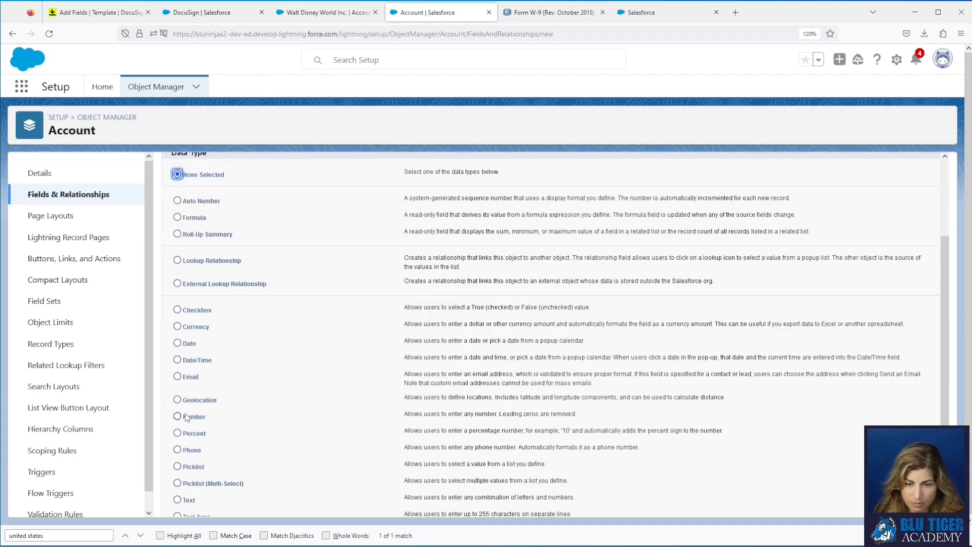
{"action": "scroll", "coordinate": [188, 436], "scroll_direction": "down", "scroll_amount": 3}
{"action": "left_click", "coordinate": [177, 373]}
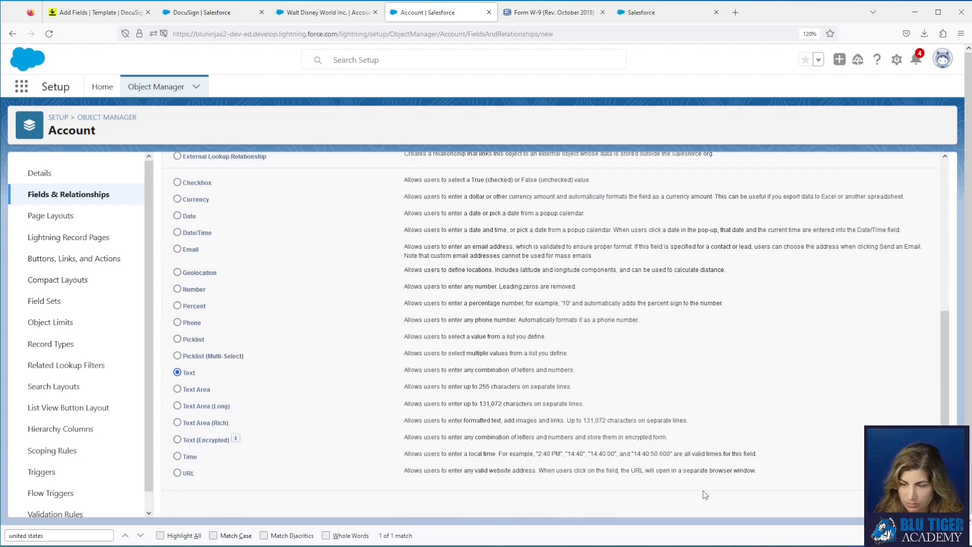
{"action": "left_click", "coordinate": [899, 501]}
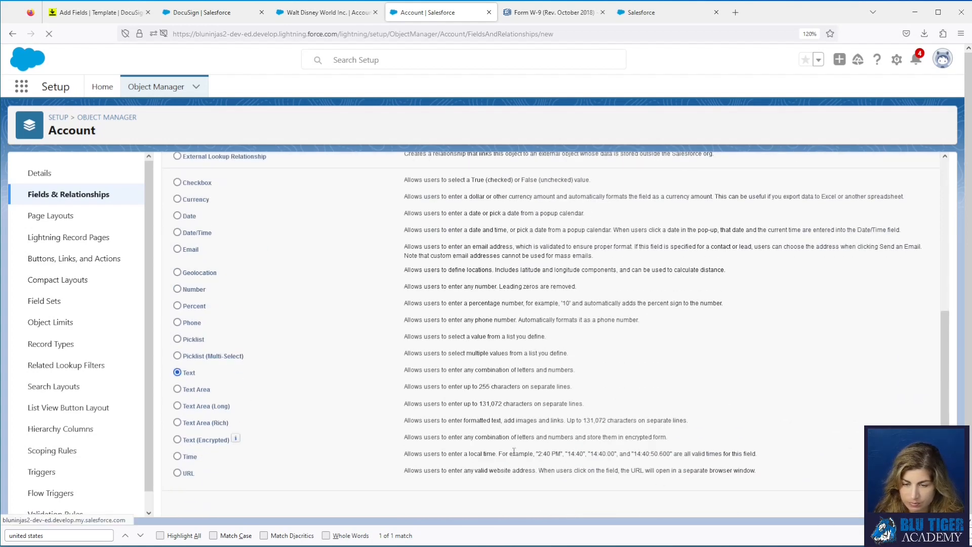
Label the new text field "Tax Id/FEIN #" and set its maximum length to 10
{"action": "type", "text": "Tax Id/FEIN #"}
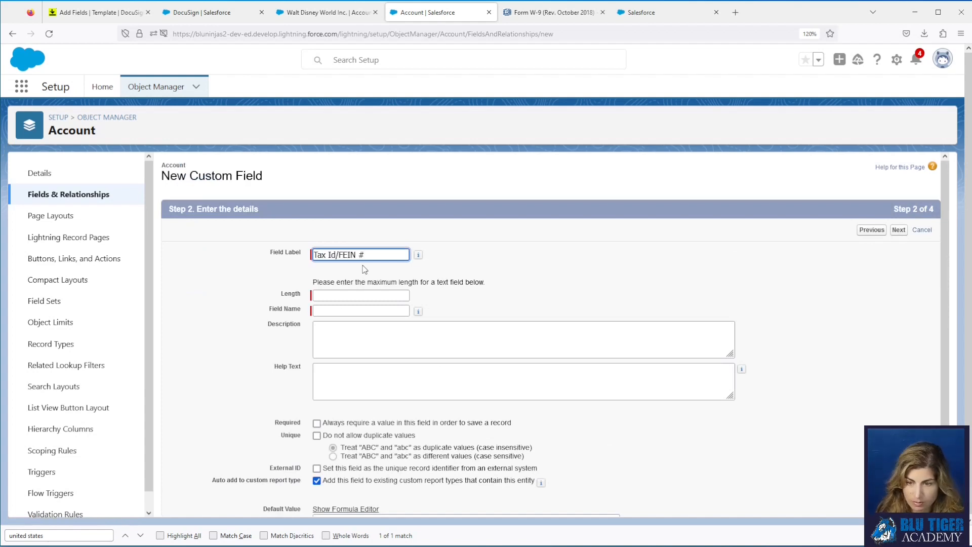
{"action": "left_click", "coordinate": [357, 295]}
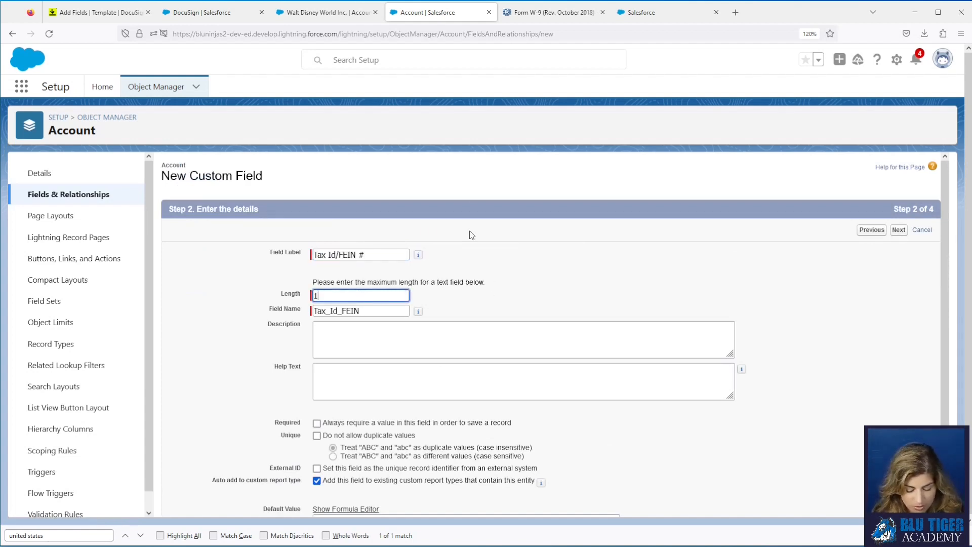
{"action": "left_click", "coordinate": [509, 292]}
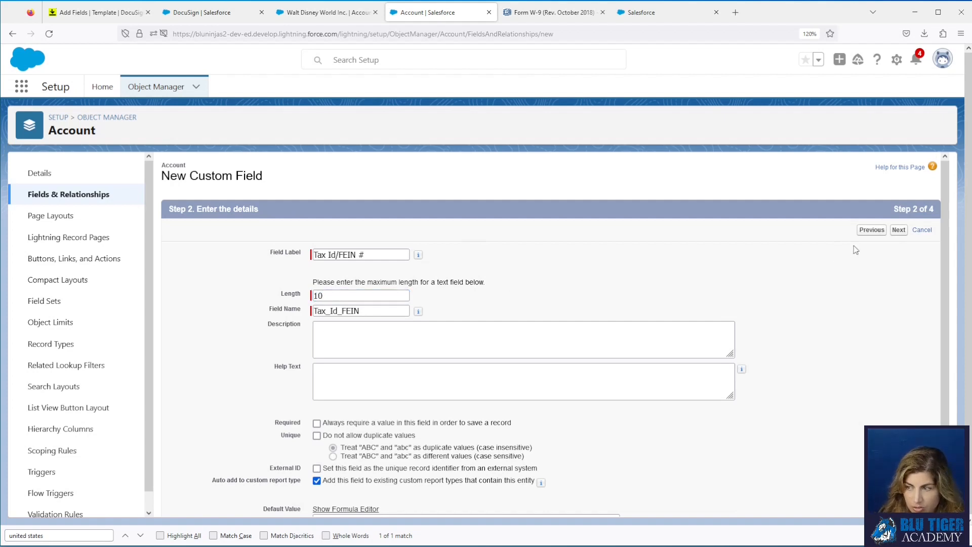
Keep the default field-level security, add the new field only to the Account Layout, save it, and return to the template's merge fields
{"action": "left_click", "coordinate": [899, 231]}
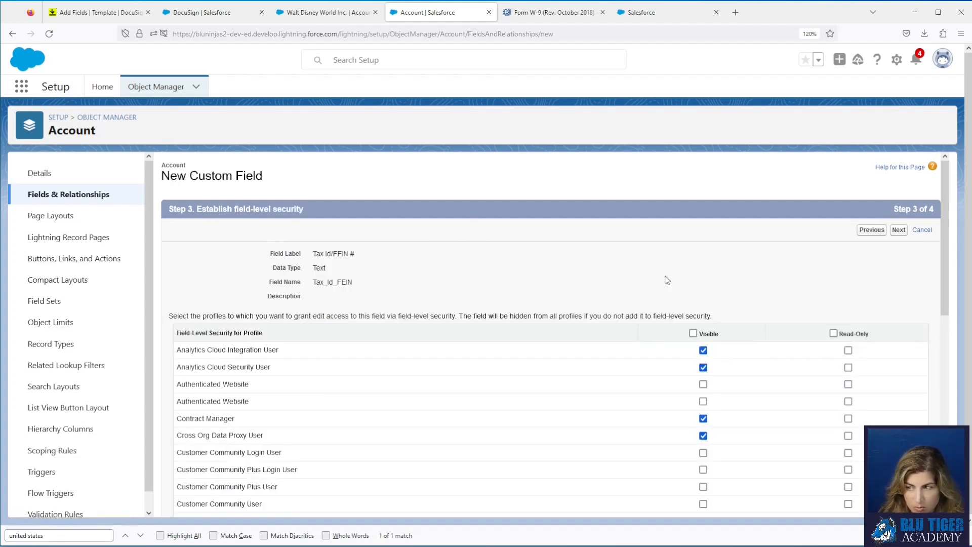
{"action": "left_click", "coordinate": [899, 229]}
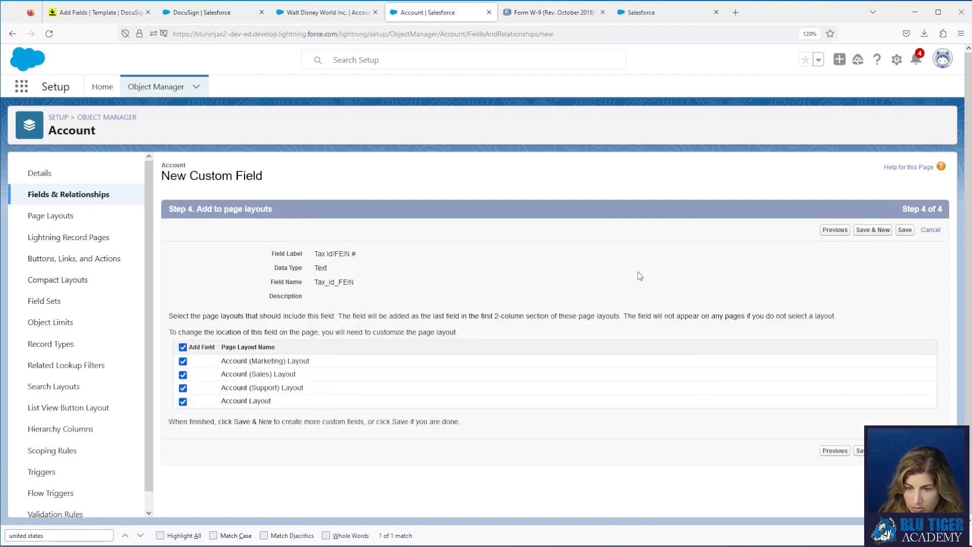
{"action": "left_click", "coordinate": [183, 348]}
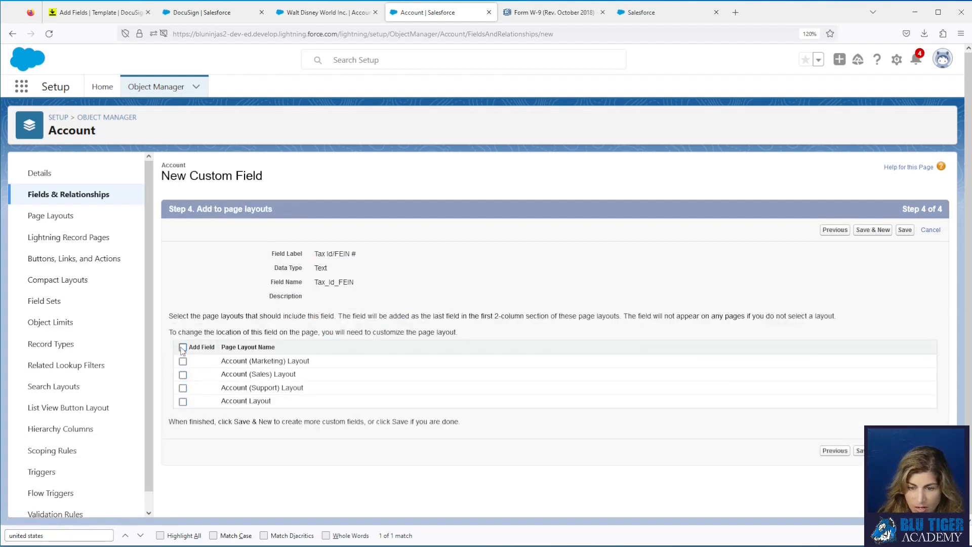
{"action": "left_click", "coordinate": [183, 402]}
{"action": "left_click", "coordinate": [870, 450]}
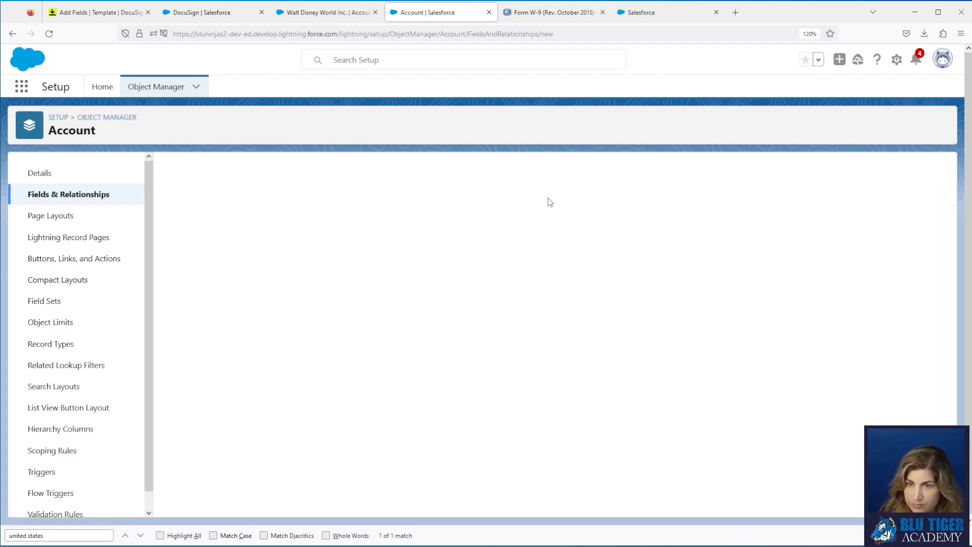
{"action": "left_click", "coordinate": [342, 15]}
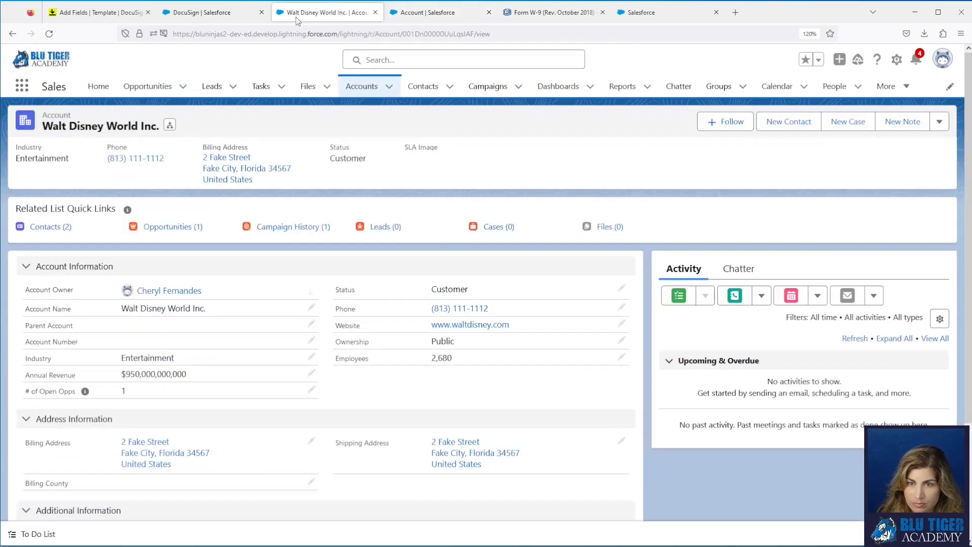
{"action": "left_click", "coordinate": [236, 16]}
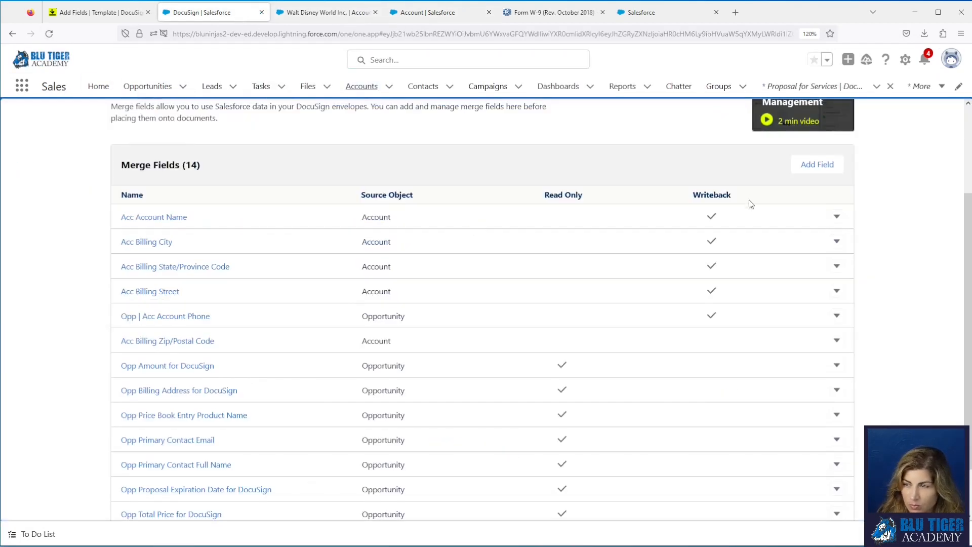
{"action": "left_click", "coordinate": [807, 170]}
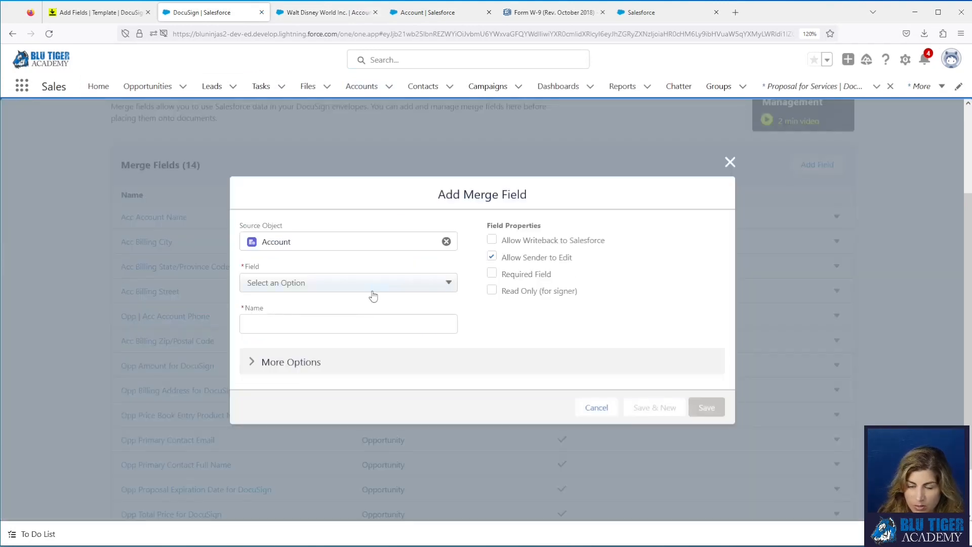
{"action": "left_click", "coordinate": [332, 287]}
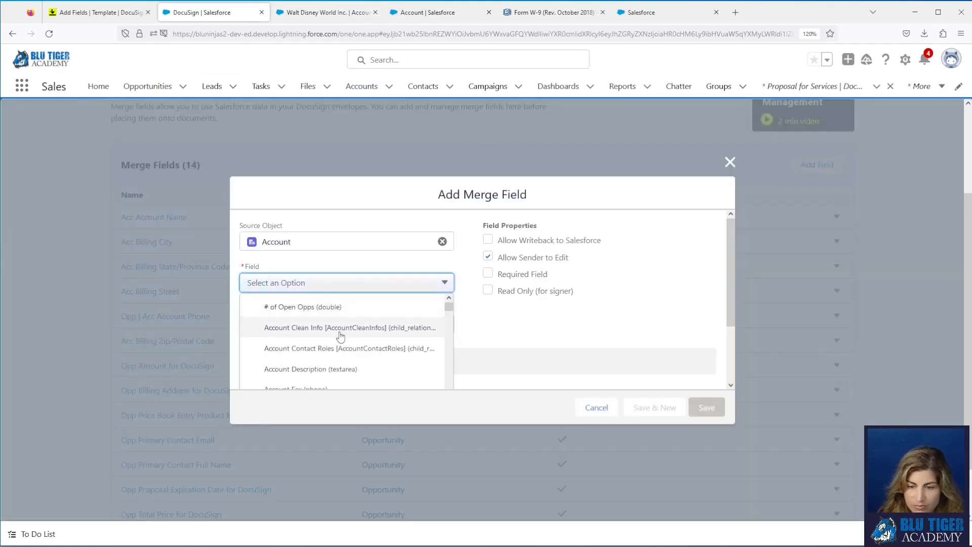
{"action": "scroll", "coordinate": [341, 334], "scroll_direction": "down", "scroll_amount": 15}
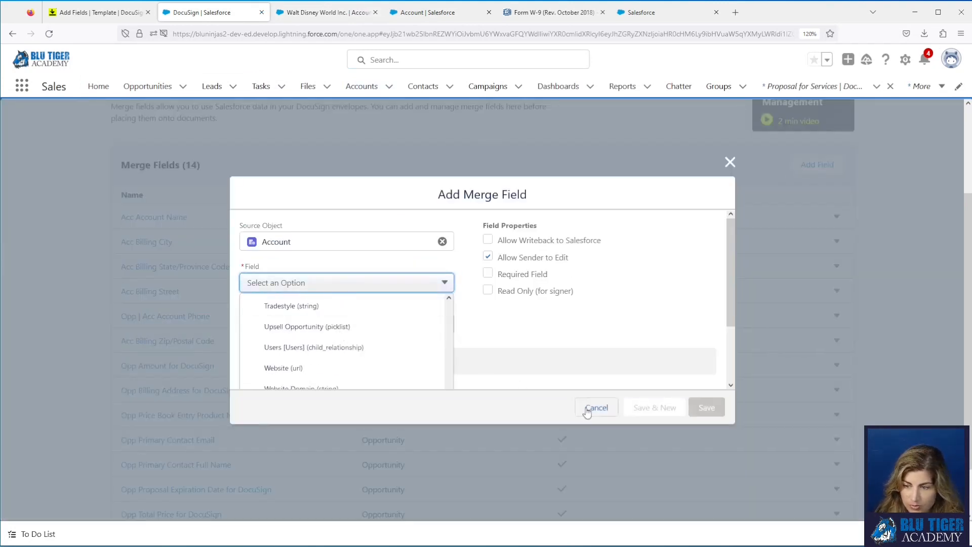
{"action": "left_click", "coordinate": [593, 408]}
Continue through the remaining stages of the W9 envelope template, save it, and go back to the templates
{"action": "scroll", "coordinate": [604, 393], "scroll_direction": "up", "scroll_amount": 3}
{"action": "left_click", "coordinate": [931, 122]}
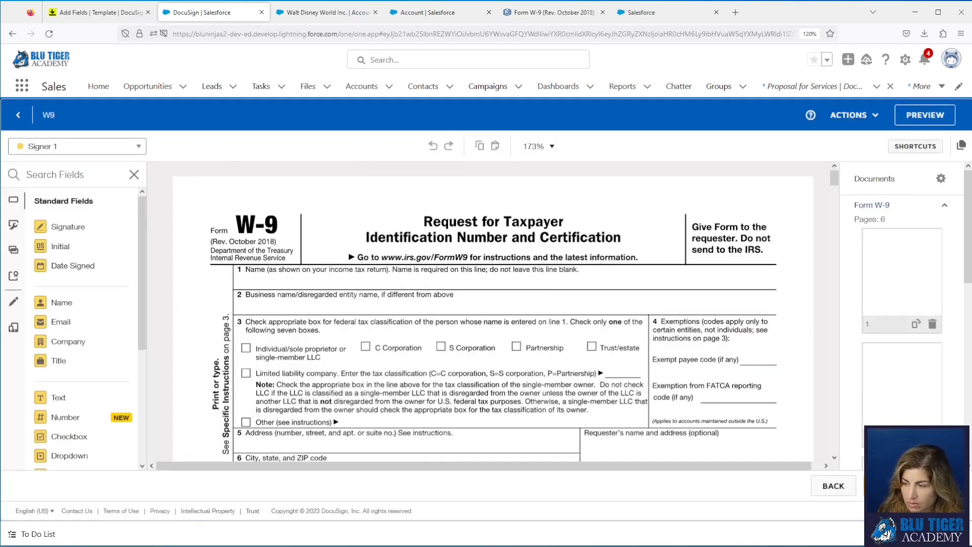
{"action": "left_click", "coordinate": [908, 486]}
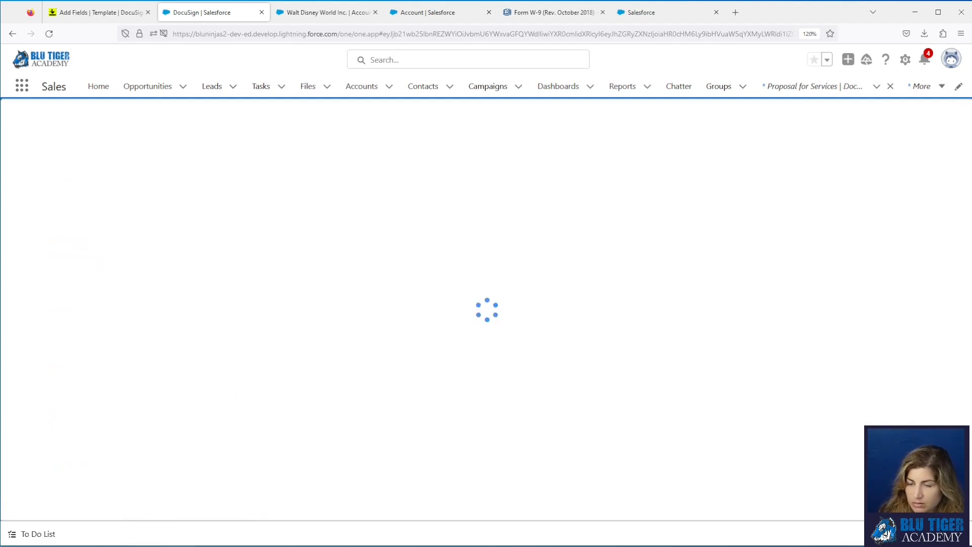
{"action": "left_click", "coordinate": [796, 130]}
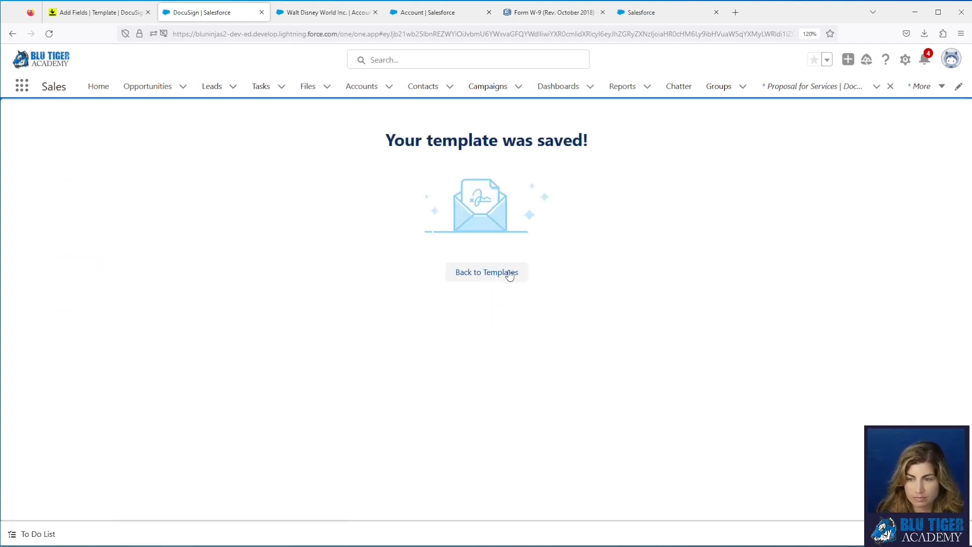
{"action": "left_click", "coordinate": [508, 273]}
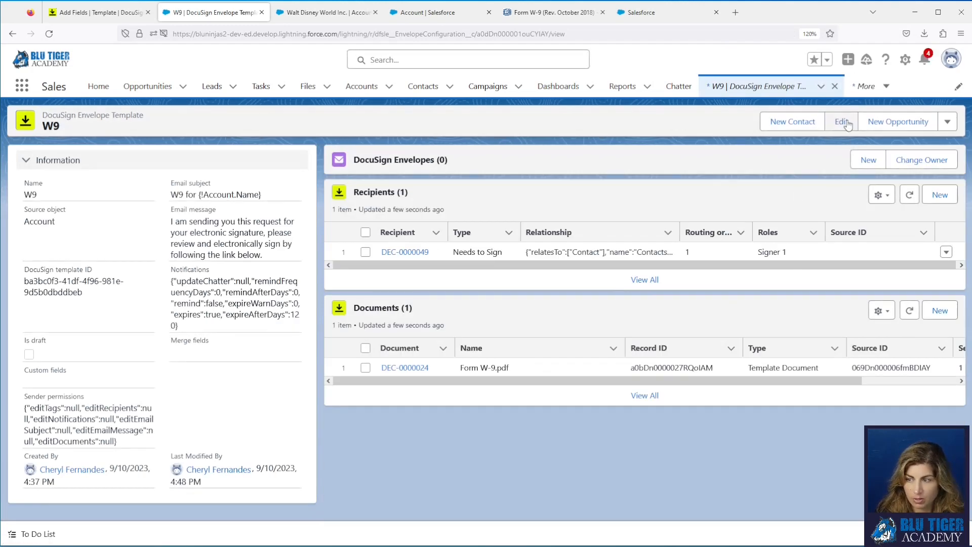
Edit the W9 template and add an Account merge field for Tax Id/FEIN #, required and with writeback to Salesforce allowed
{"action": "left_click", "coordinate": [842, 123]}
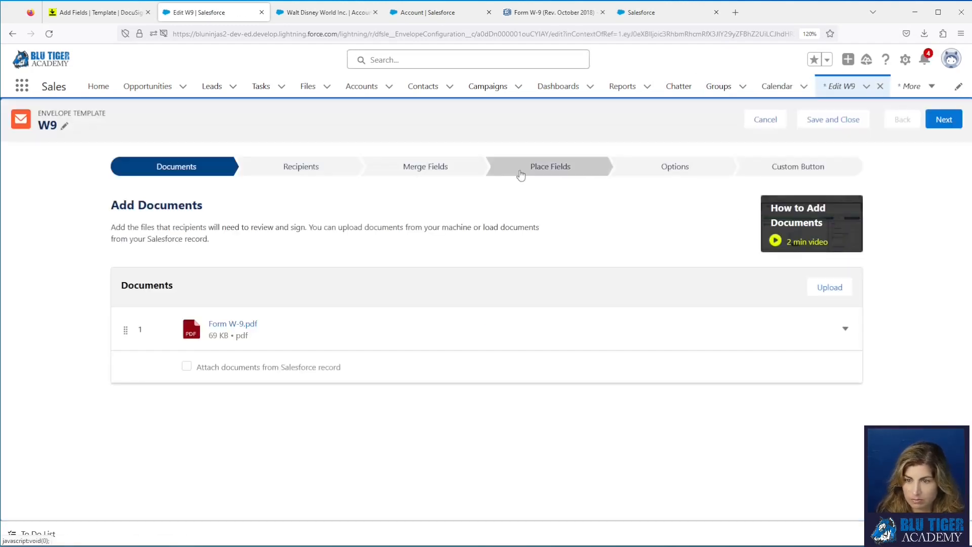
{"action": "left_click", "coordinate": [444, 168]}
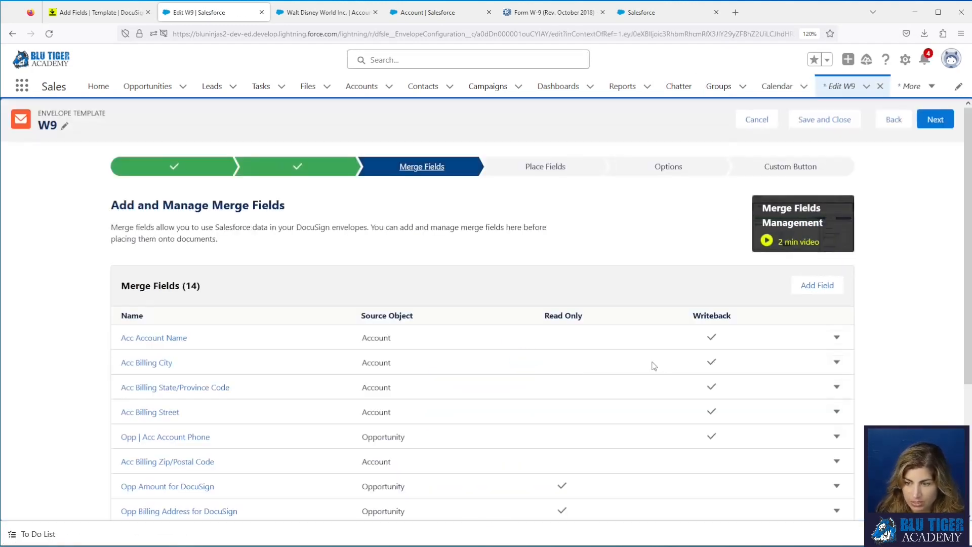
{"action": "left_click", "coordinate": [810, 286]}
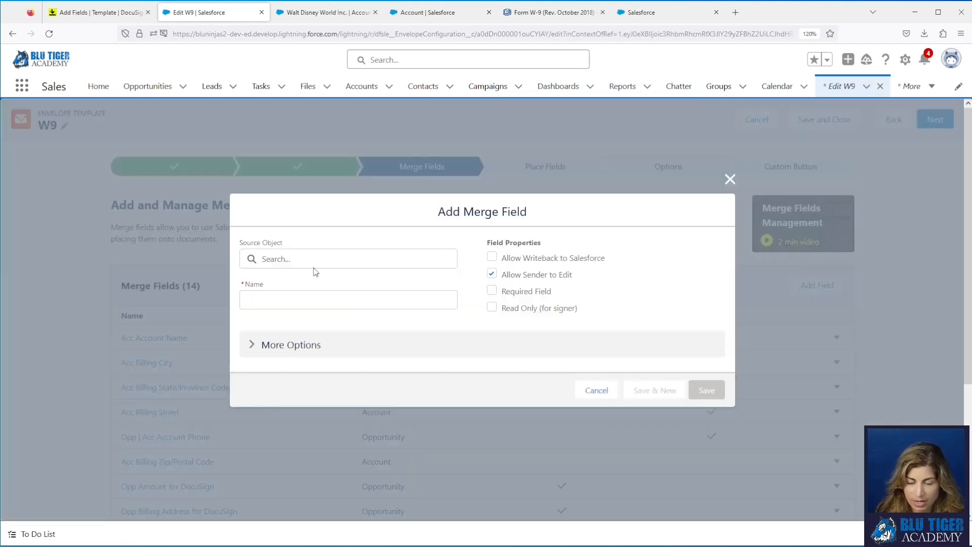
{"action": "left_click", "coordinate": [293, 283]}
{"action": "scroll", "coordinate": [321, 344], "scroll_direction": "down", "scroll_amount": 5}
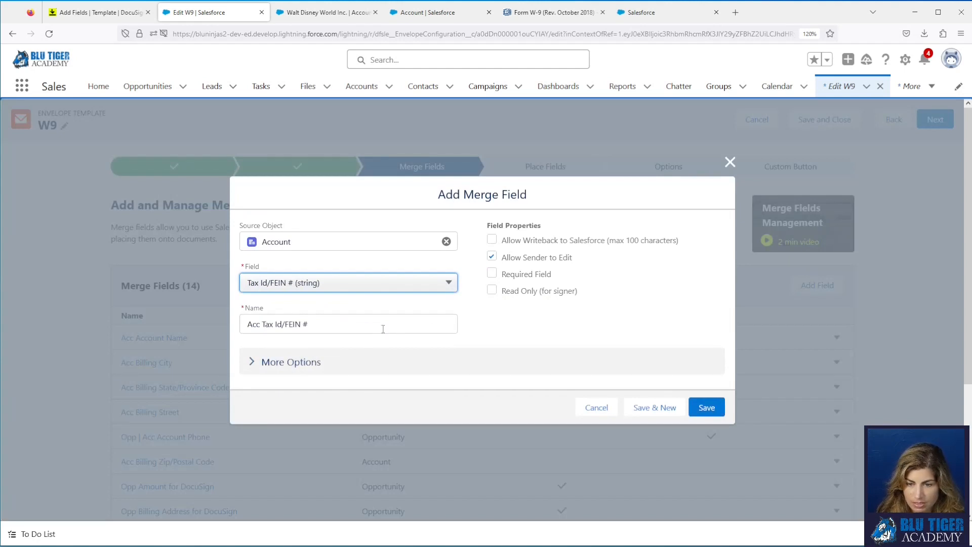
{"action": "left_click", "coordinate": [492, 274]}
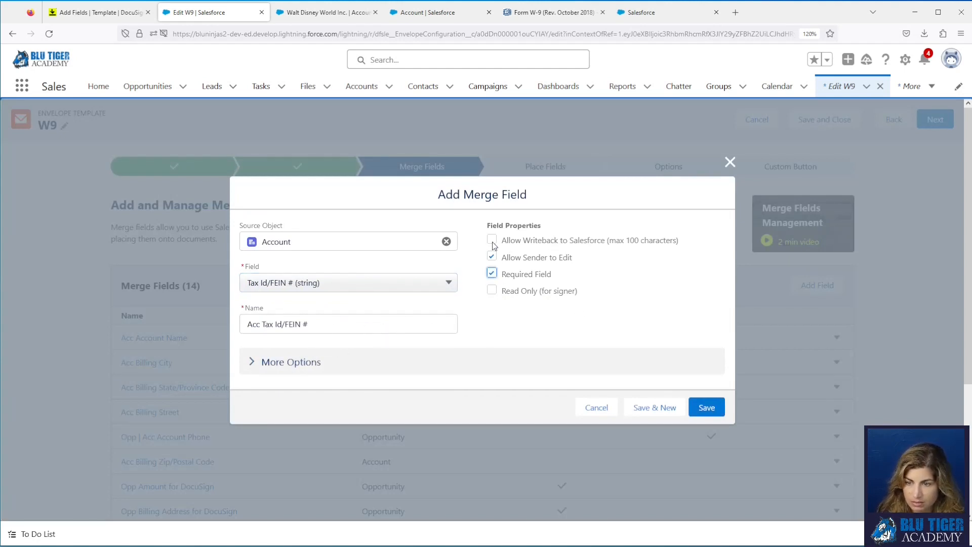
{"action": "left_click", "coordinate": [492, 240]}
{"action": "left_click", "coordinate": [708, 409]}
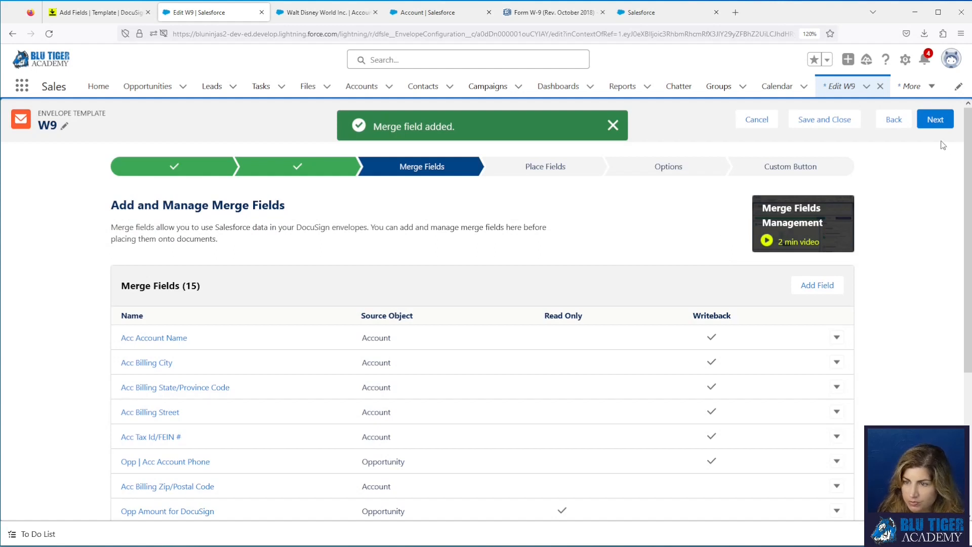
Place the Acc Account Name merge field on line 2 and Acc Billing Street on line 5 of the W-9 form
{"action": "left_click", "coordinate": [935, 122]}
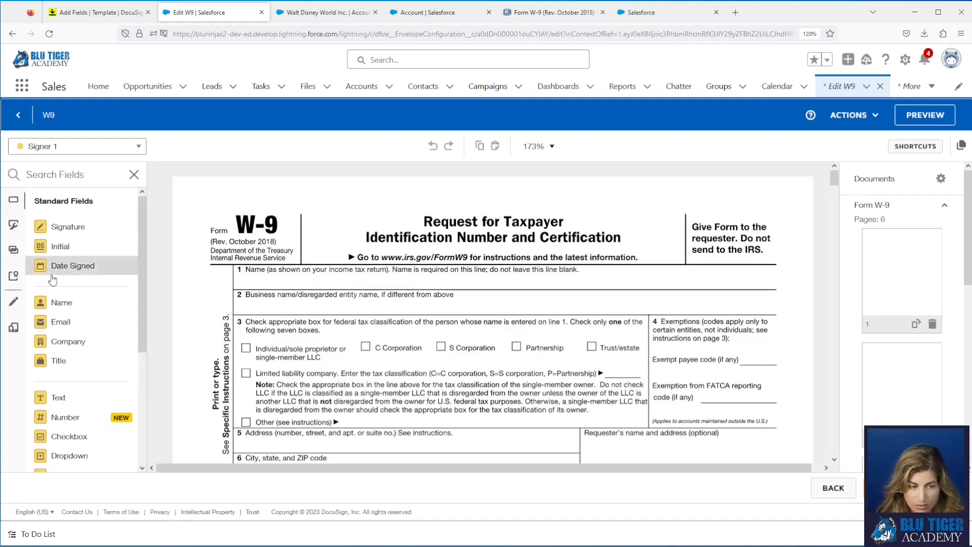
{"action": "left_click", "coordinate": [14, 249]}
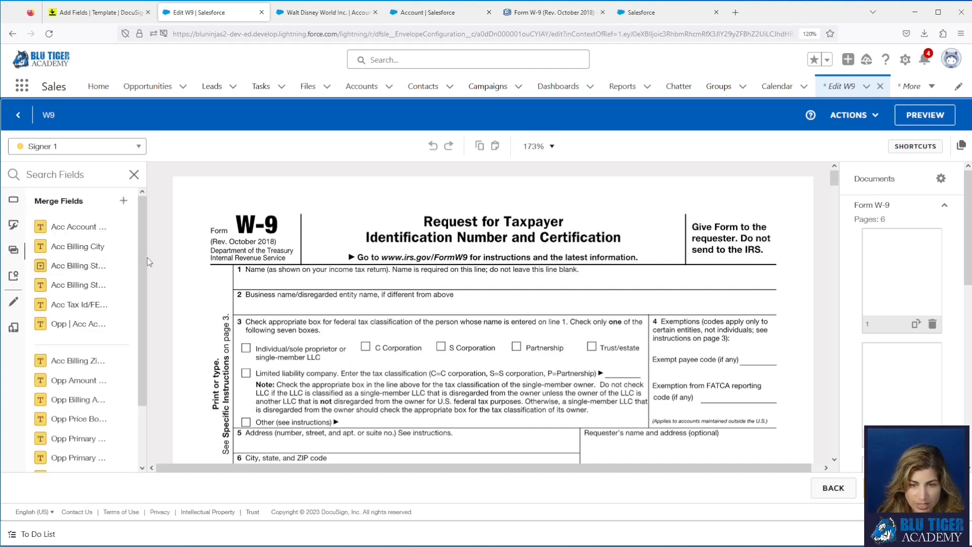
{"action": "left_click_drag", "start_coordinate": [146, 259], "coordinate": [246, 259]}
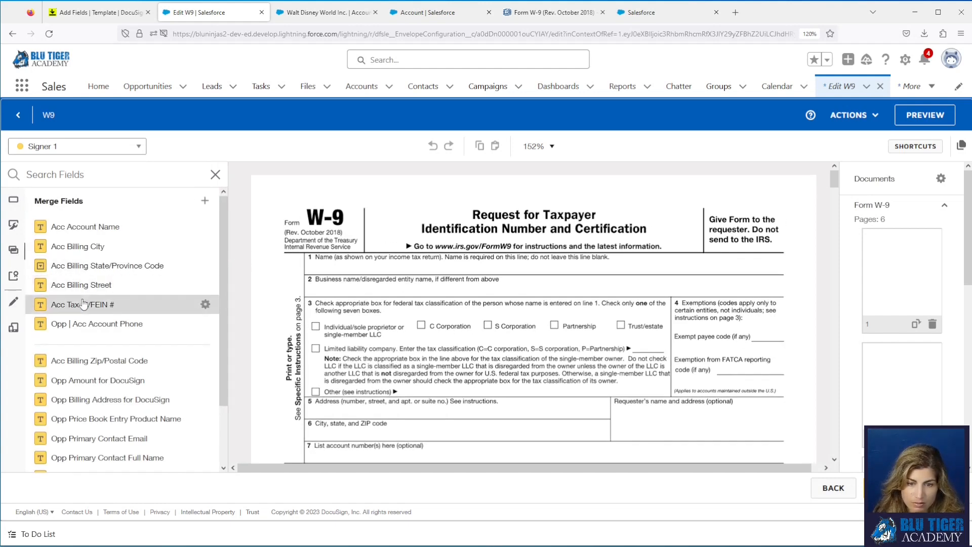
{"action": "left_click_drag", "start_coordinate": [76, 228], "coordinate": [349, 291]}
{"action": "left_click_drag", "start_coordinate": [93, 289], "coordinate": [319, 411]}
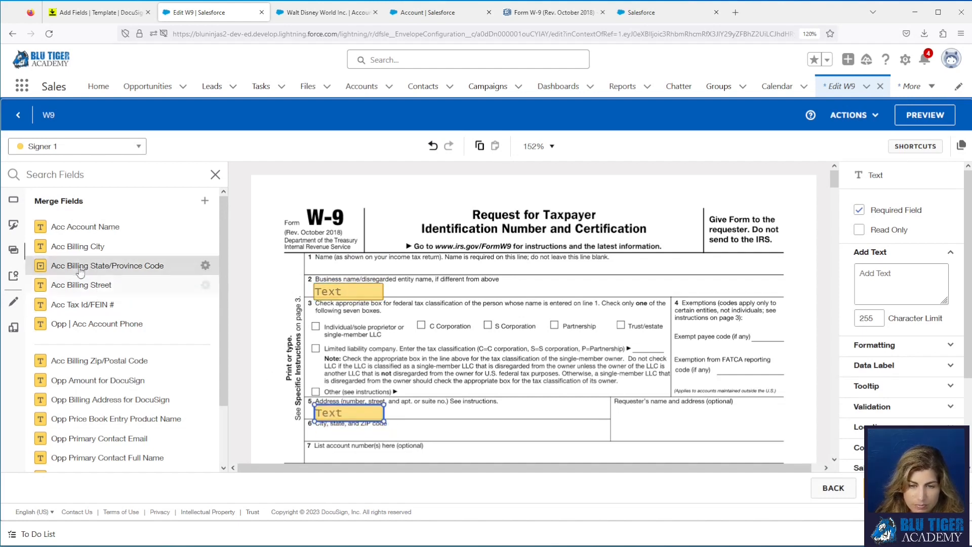
Place the Acc Billing City, State/Province Code and Zip/Postal Code merge fields along line 6, and make the zip code field required
{"action": "left_click_drag", "start_coordinate": [79, 246], "coordinate": [317, 434]}
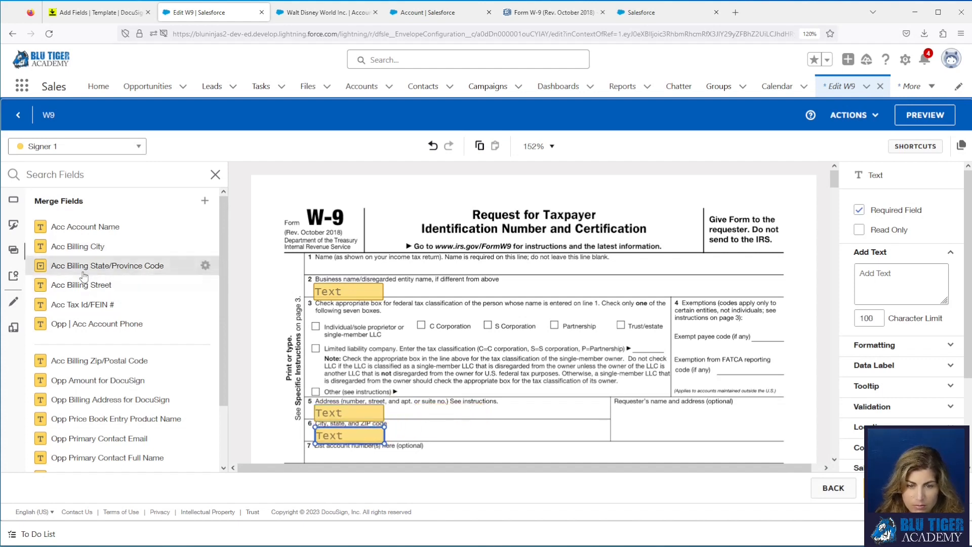
{"action": "left_click_drag", "start_coordinate": [84, 276], "coordinate": [414, 432]}
{"action": "left_click_drag", "start_coordinate": [161, 362], "coordinate": [506, 422]}
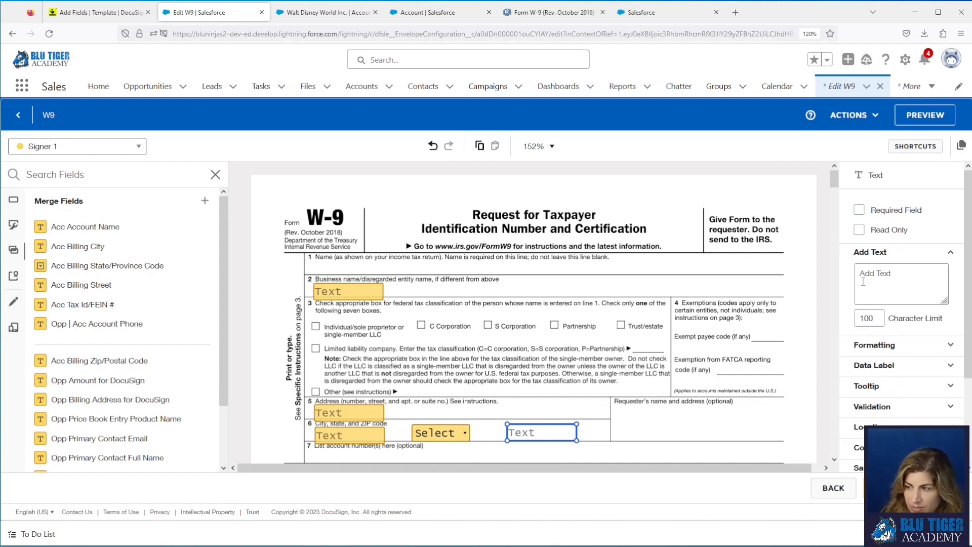
{"action": "left_click", "coordinate": [859, 209]}
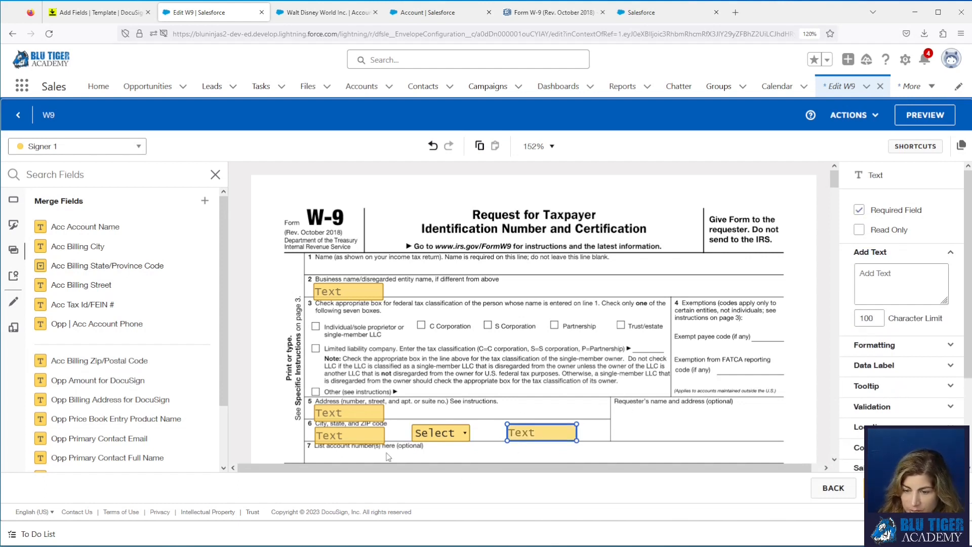
Format all five placed merge fields in Calibri, size 11
{"action": "left_click_drag", "start_coordinate": [287, 266], "coordinate": [607, 457]}
{"action": "left_click", "coordinate": [886, 276]}
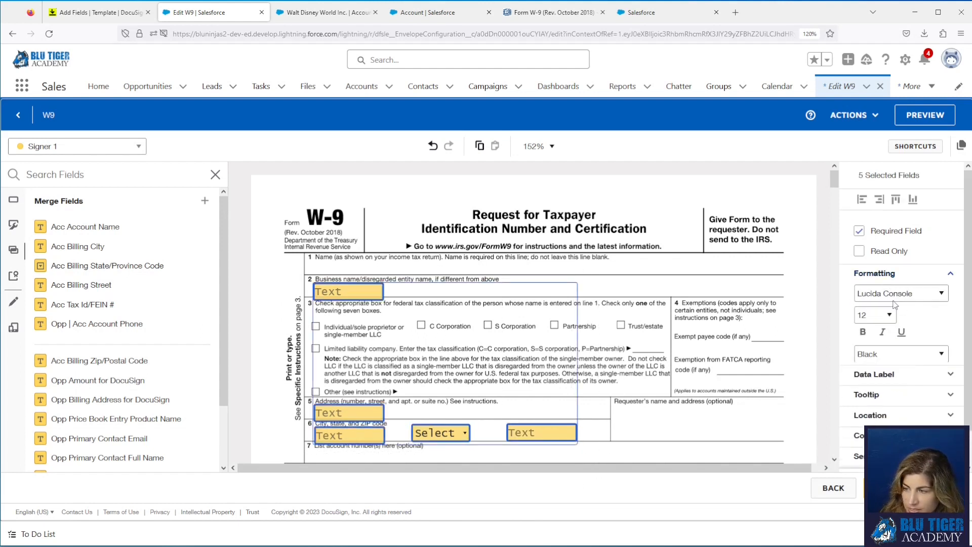
{"action": "left_click", "coordinate": [887, 294]}
{"action": "left_click", "coordinate": [883, 340]}
{"action": "left_click", "coordinate": [881, 315]}
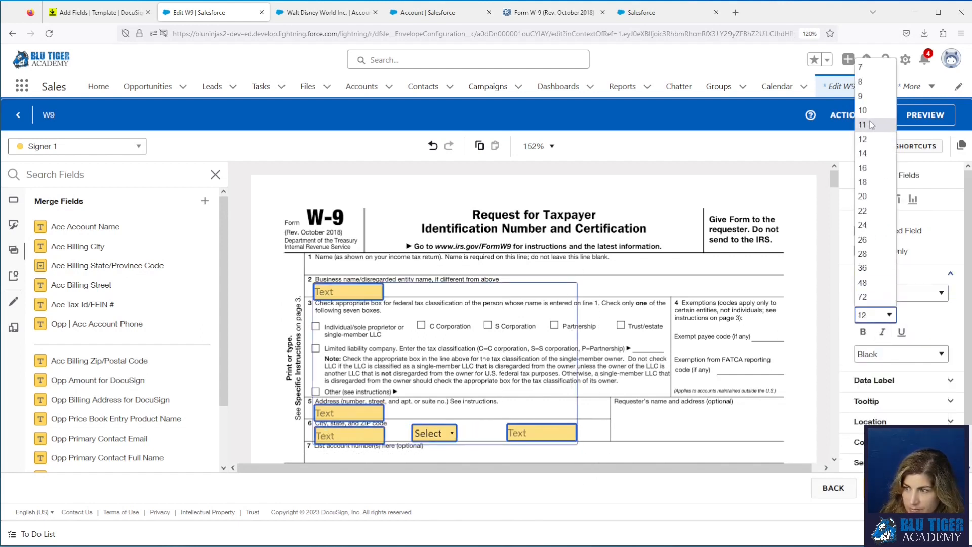
{"action": "left_click", "coordinate": [873, 124]}
{"action": "left_click", "coordinate": [642, 412]}
Align the city, state and zip code fields on line 6 along their top edges and nudge them slightly down
{"action": "left_click_drag", "start_coordinate": [283, 428], "coordinate": [579, 446]}
{"action": "left_click", "coordinate": [897, 199]}
{"action": "key", "text": "Down"}
{"action": "key", "text": "Down"}
{"action": "key", "text": "Down"}
{"action": "key", "text": "Down"}
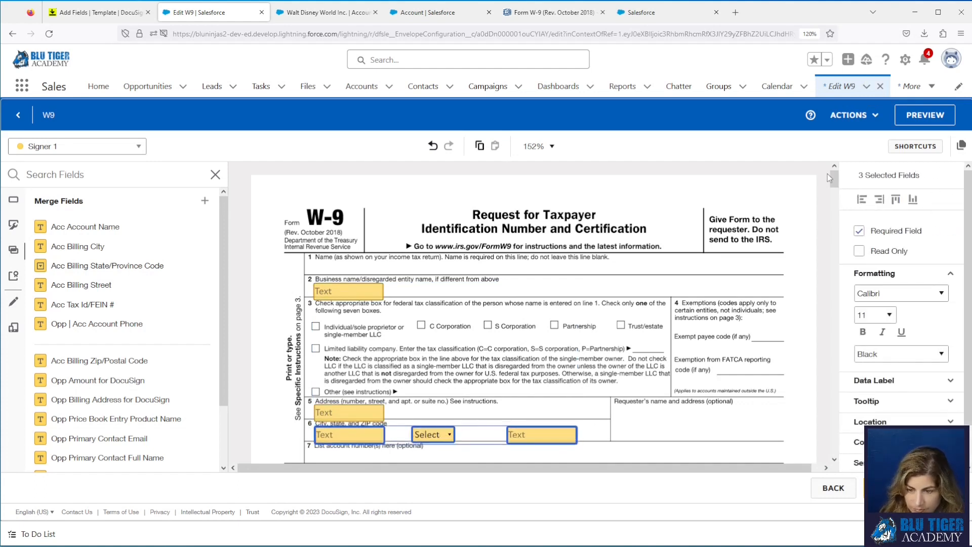
{"action": "key", "text": "Up"}
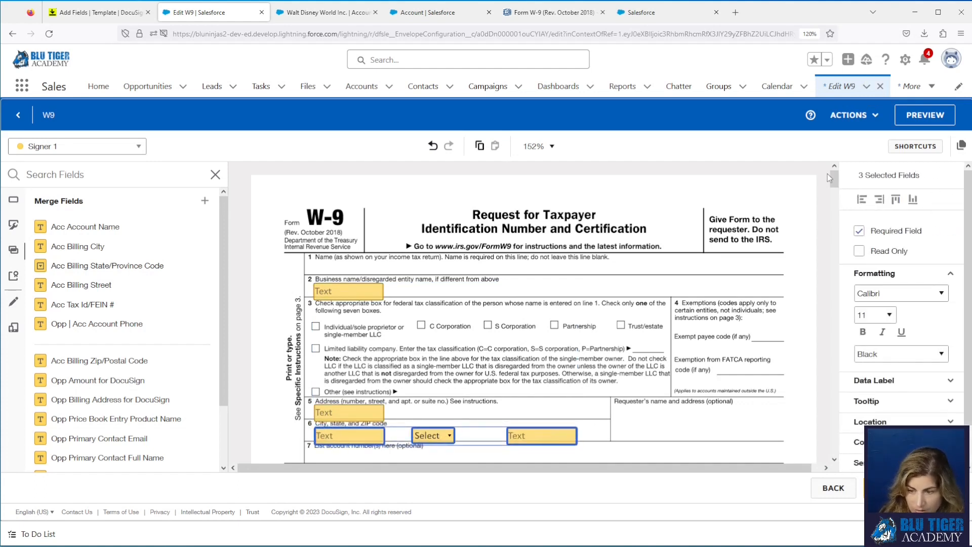
{"action": "left_click", "coordinate": [450, 198]}
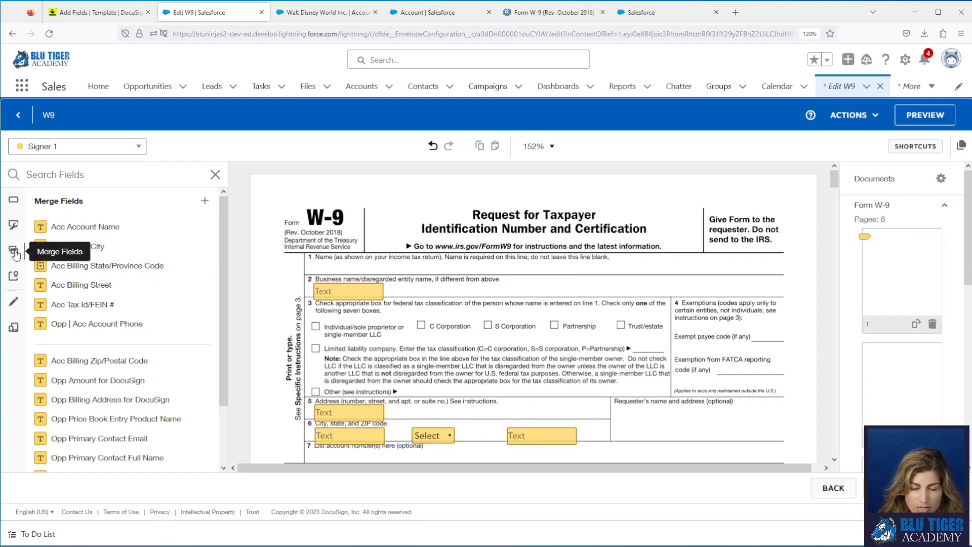
Place two standard Text fields side by side on line 1, the name line of the form
{"action": "left_click", "coordinate": [13, 206]}
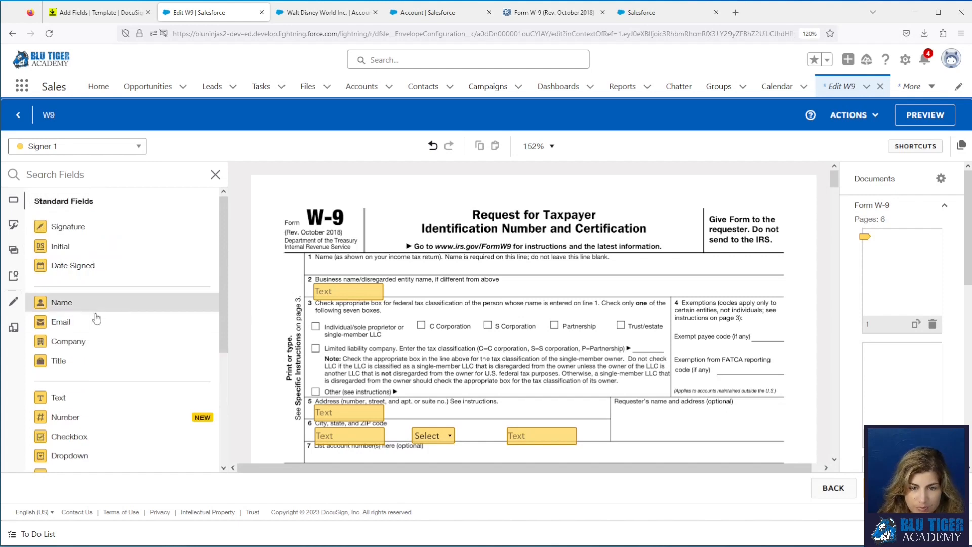
{"action": "left_click_drag", "start_coordinate": [90, 399], "coordinate": [318, 267]}
{"action": "left_click_drag", "start_coordinate": [93, 399], "coordinate": [453, 264]}
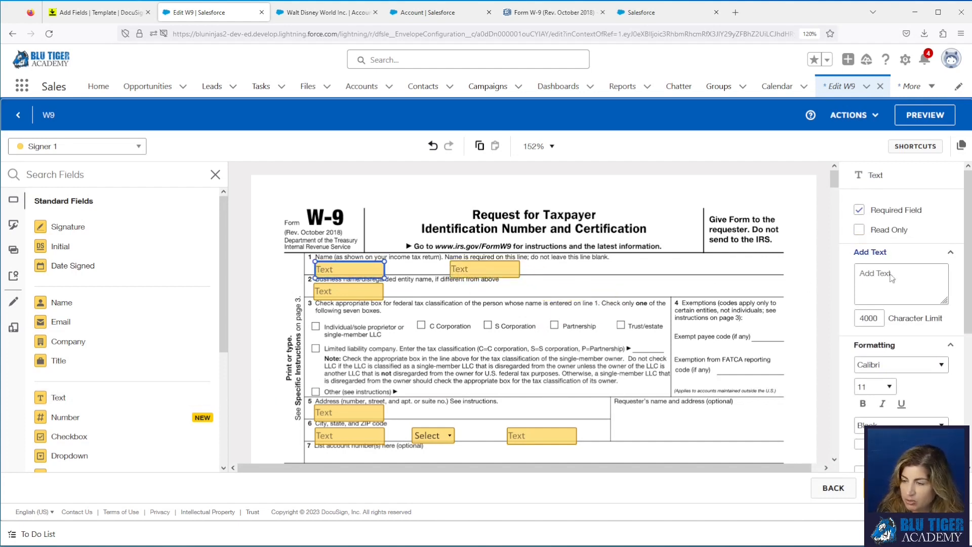
Set the data label of the first Text field on line 1 to First Name
{"action": "scroll", "coordinate": [894, 338], "scroll_direction": "down", "scroll_amount": 2}
{"action": "scroll", "coordinate": [894, 338], "scroll_direction": "down", "scroll_amount": 3}
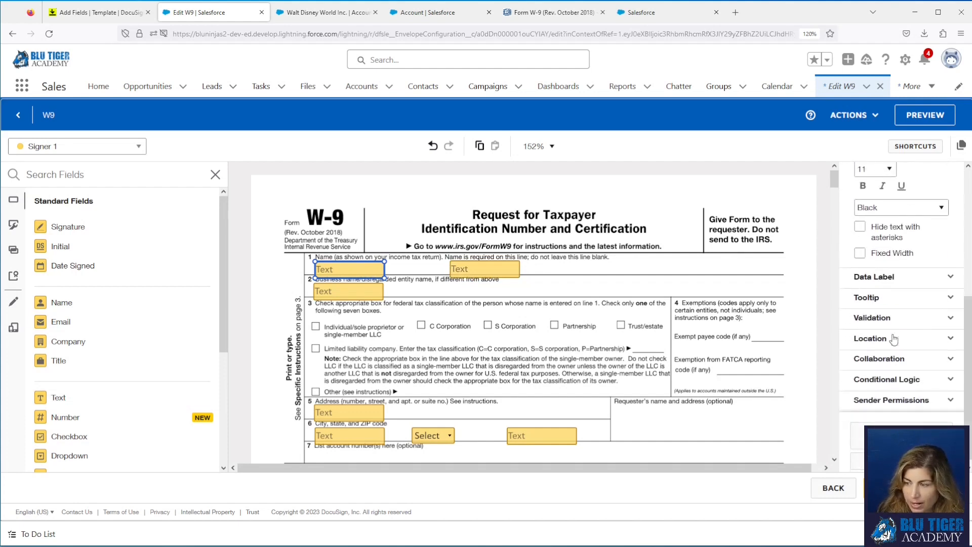
{"action": "left_click", "coordinate": [891, 277]}
{"action": "left_click", "coordinate": [887, 295]}
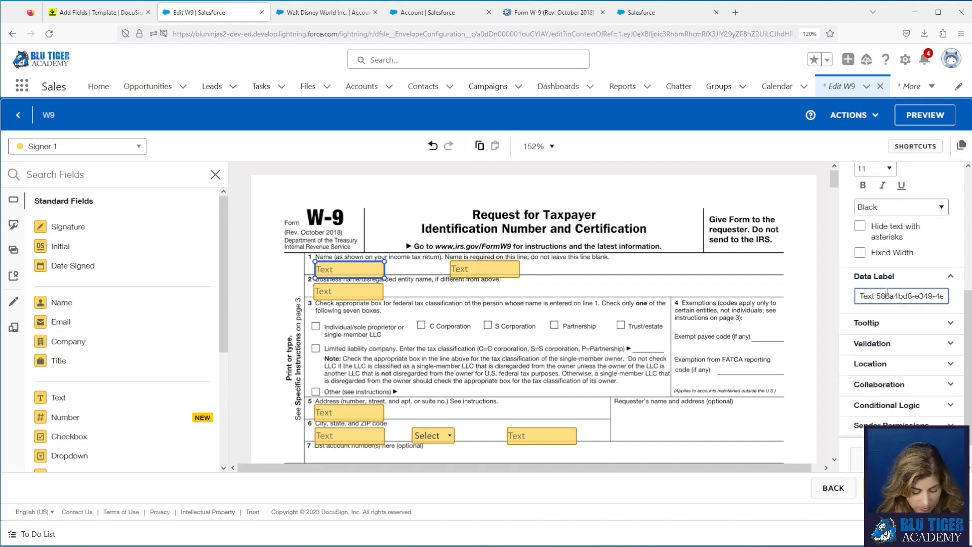
{"action": "key", "text": "ctrl+a"}
{"action": "type", "text": "Fir"}
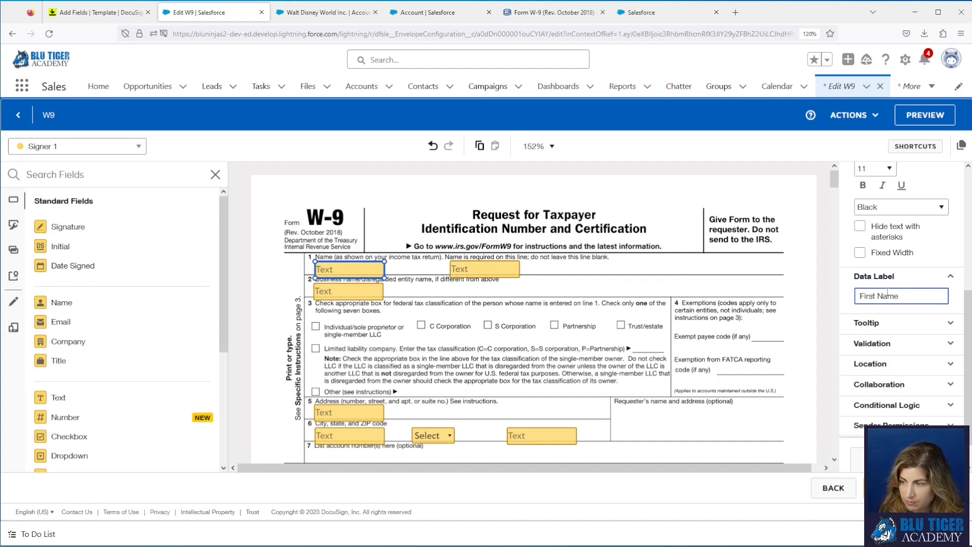
Set the data label of the second Text field on line 1 to Last Name
{"action": "left_click", "coordinate": [485, 271]}
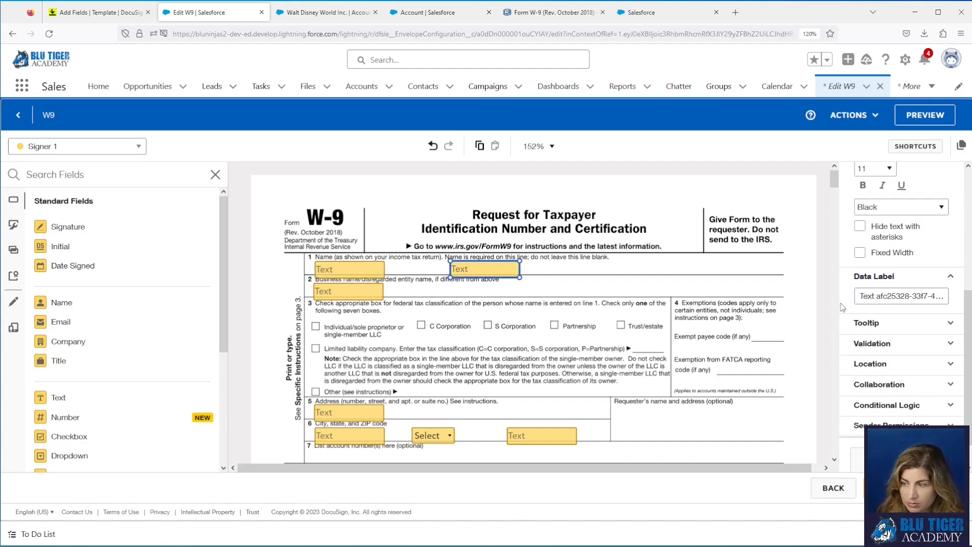
{"action": "left_click", "coordinate": [877, 298]}
{"action": "key", "text": "ctrl+a"}
{"action": "key", "text": "BackSpace"}
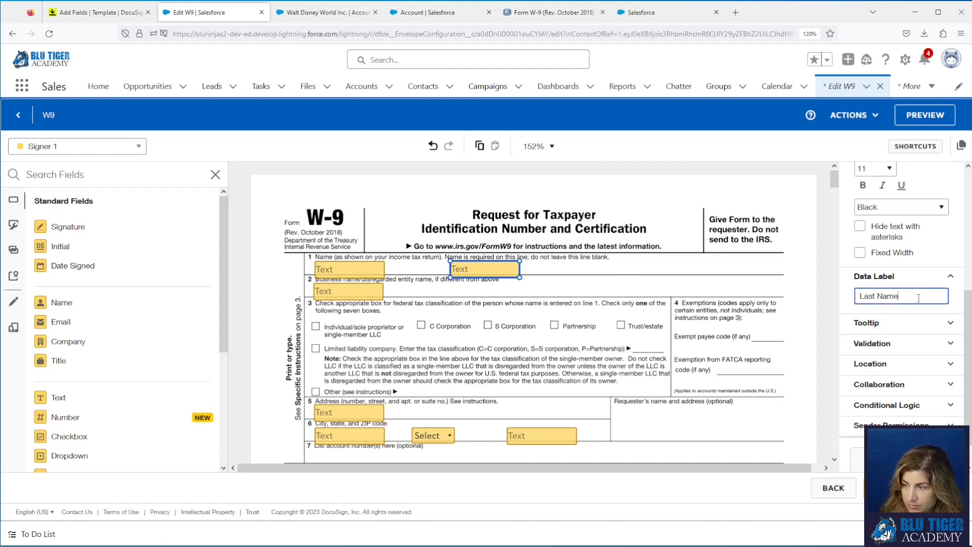
{"action": "left_click", "coordinate": [602, 337]}
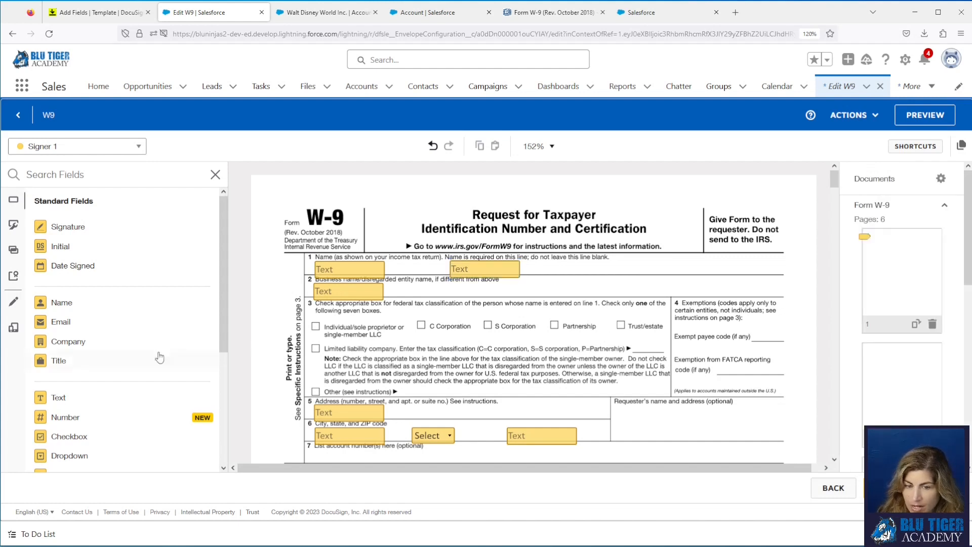
Place a Text field at the exempt payee code blank in section 4, narrow it, and make it optional
{"action": "left_click_drag", "start_coordinate": [85, 402], "coordinate": [751, 333]}
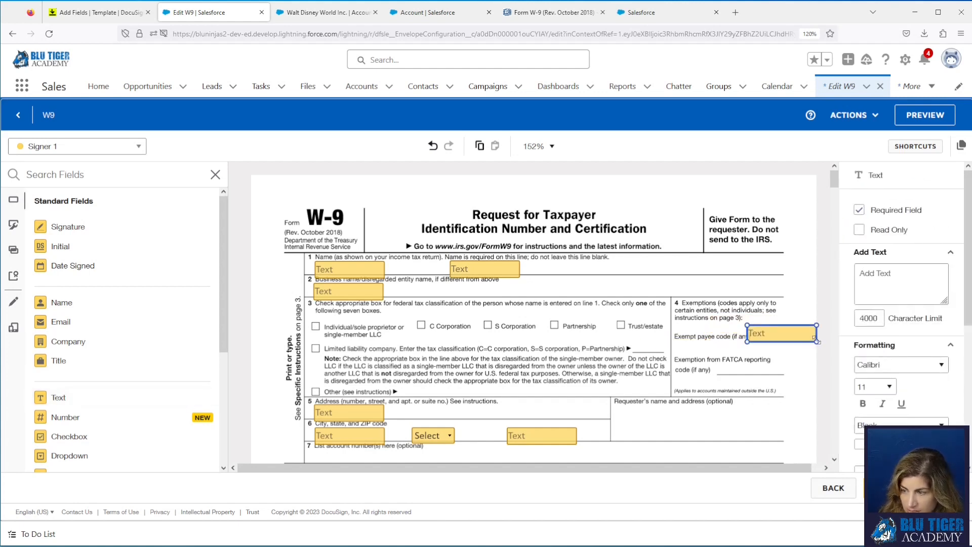
{"action": "left_click_drag", "start_coordinate": [817, 343], "coordinate": [784, 340]}
{"action": "left_click", "coordinate": [862, 213]}
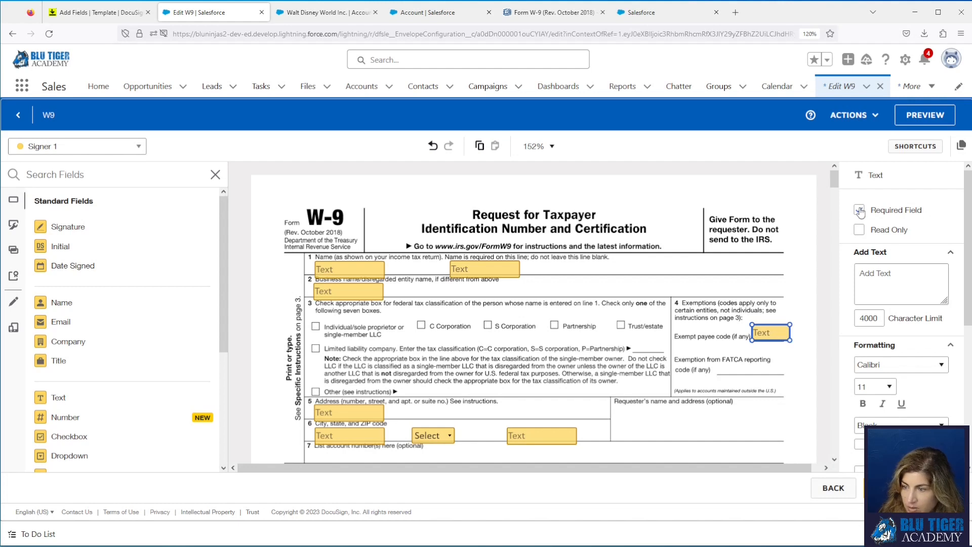
{"action": "left_click", "coordinate": [879, 316]}
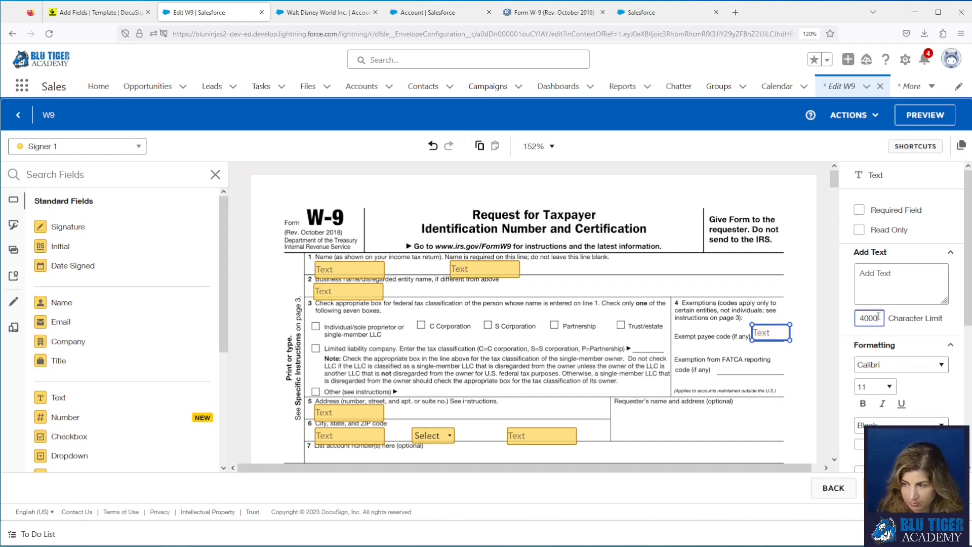
{"action": "left_click", "coordinate": [797, 368]}
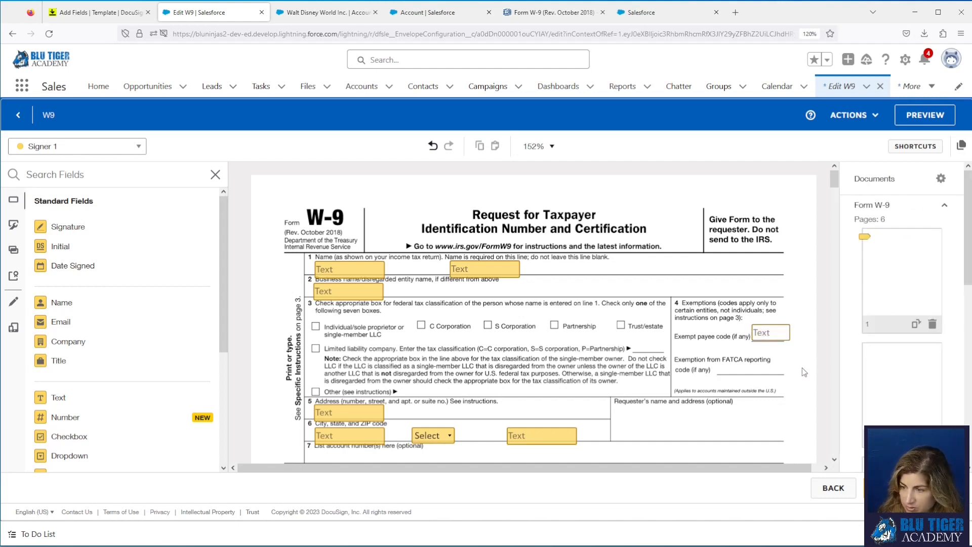
Set the data label of the exempt payee Text field to Exempt payee code
{"action": "left_click", "coordinate": [784, 337]}
{"action": "scroll", "coordinate": [870, 375], "scroll_direction": "down", "scroll_amount": 4}
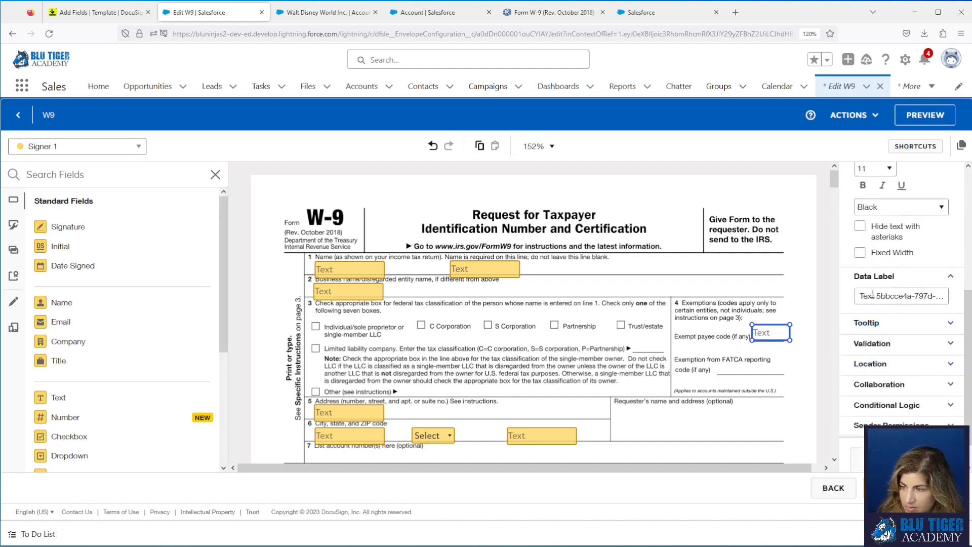
{"action": "left_click", "coordinate": [901, 296]}
{"action": "key", "text": "ctrl+a"}
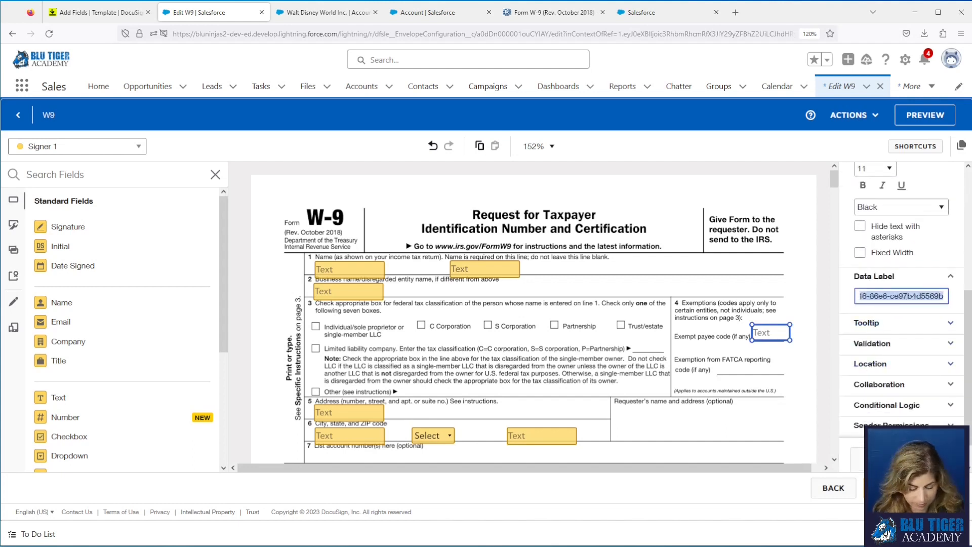
{"action": "type", "text": "Exempt payee code"}
{"action": "left_click", "coordinate": [954, 252]}
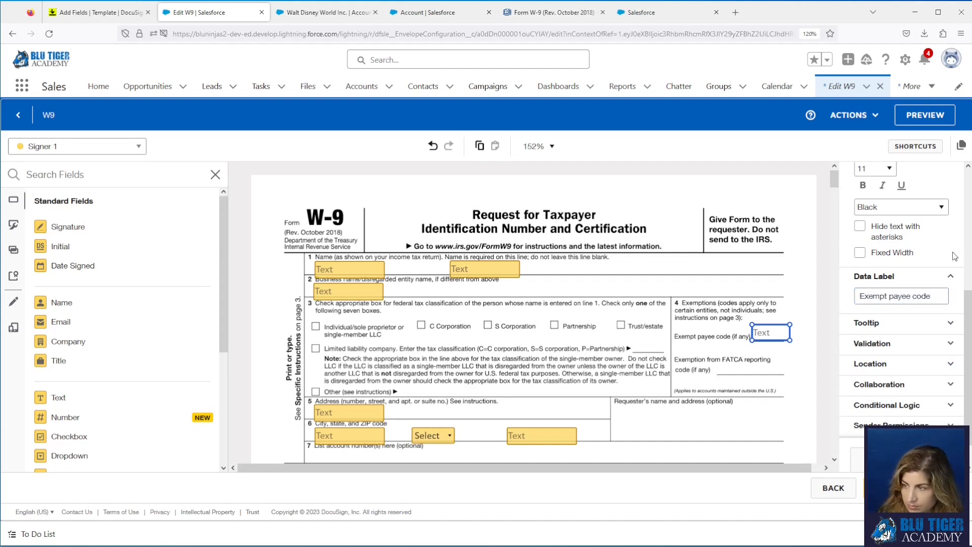
Place an optional Text field at the FATCA reporting code blank with a character limit of 400
{"action": "left_click_drag", "start_coordinate": [78, 407], "coordinate": [719, 369]}
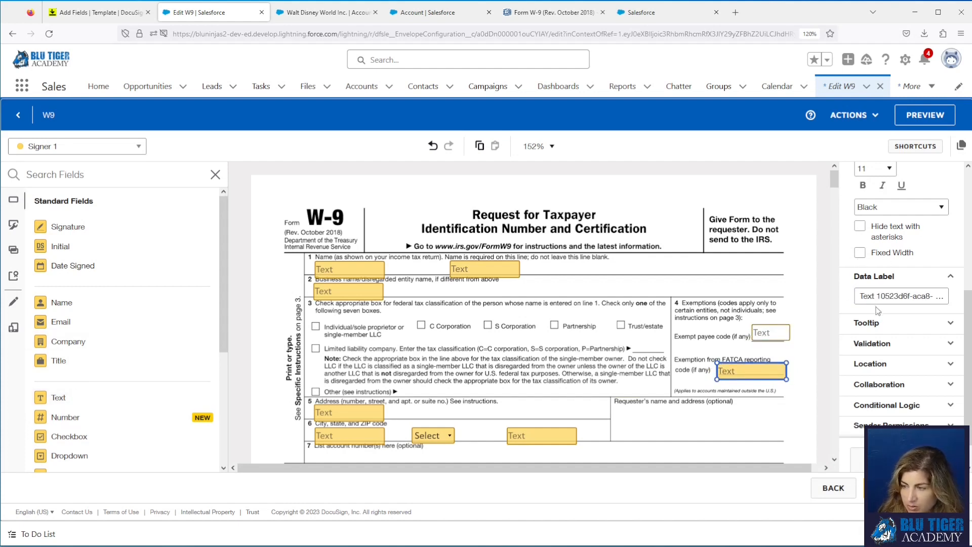
{"action": "scroll", "coordinate": [901, 268], "scroll_direction": "up", "scroll_amount": 3}
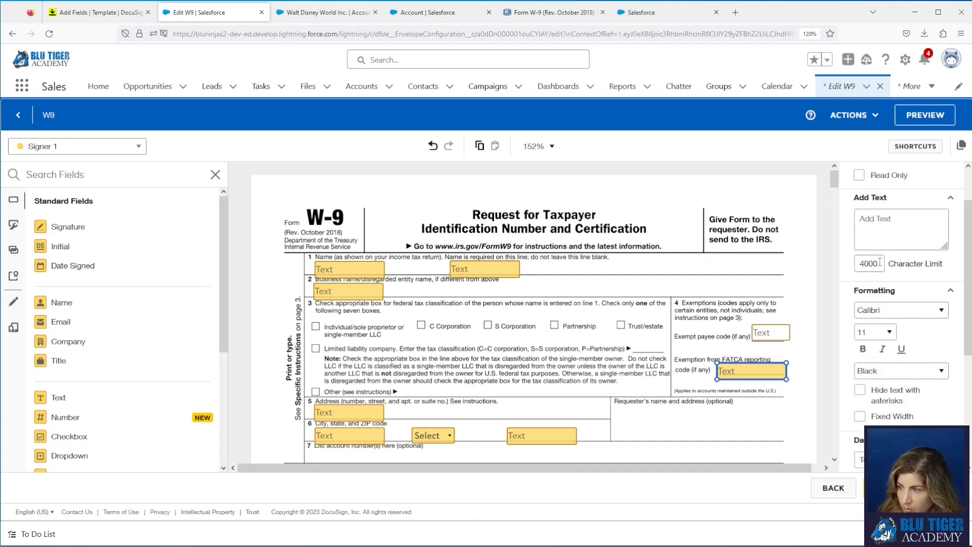
{"action": "left_click", "coordinate": [880, 262]}
{"action": "scroll", "coordinate": [888, 248], "scroll_direction": "up", "scroll_amount": 1}
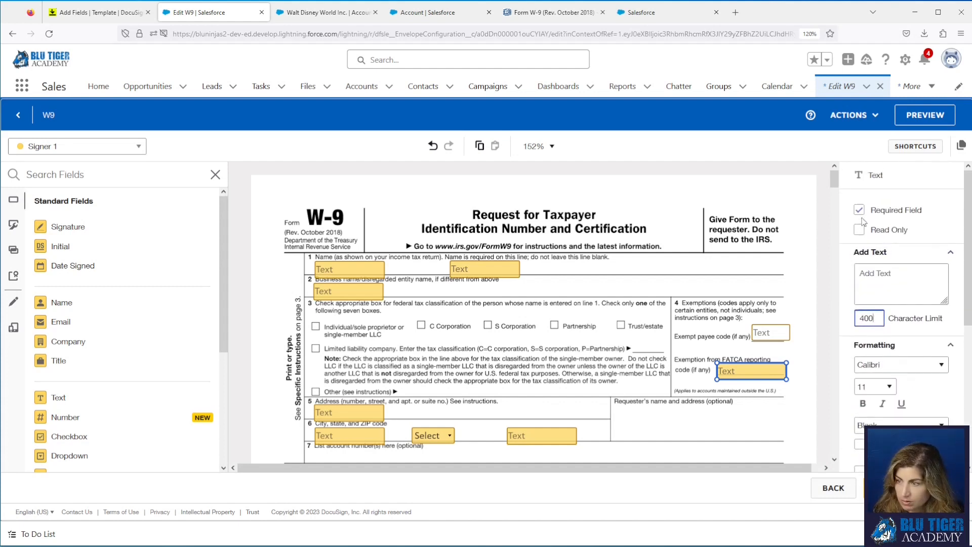
{"action": "left_click", "coordinate": [860, 211]}
{"action": "left_click", "coordinate": [799, 394]}
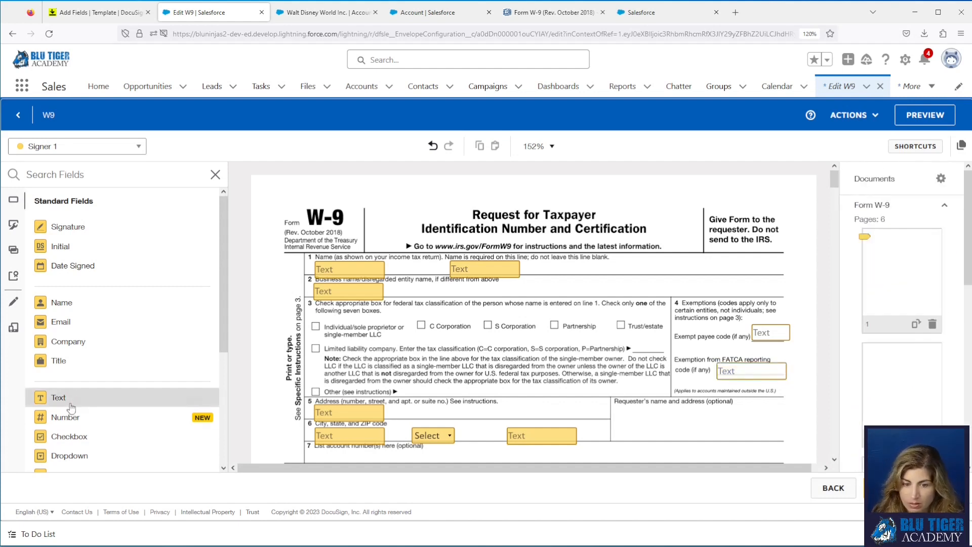
Place optional, enlarged Text fields in the requester's name and address box and along line 7 for account numbers
{"action": "left_click_drag", "start_coordinate": [70, 404], "coordinate": [620, 416]}
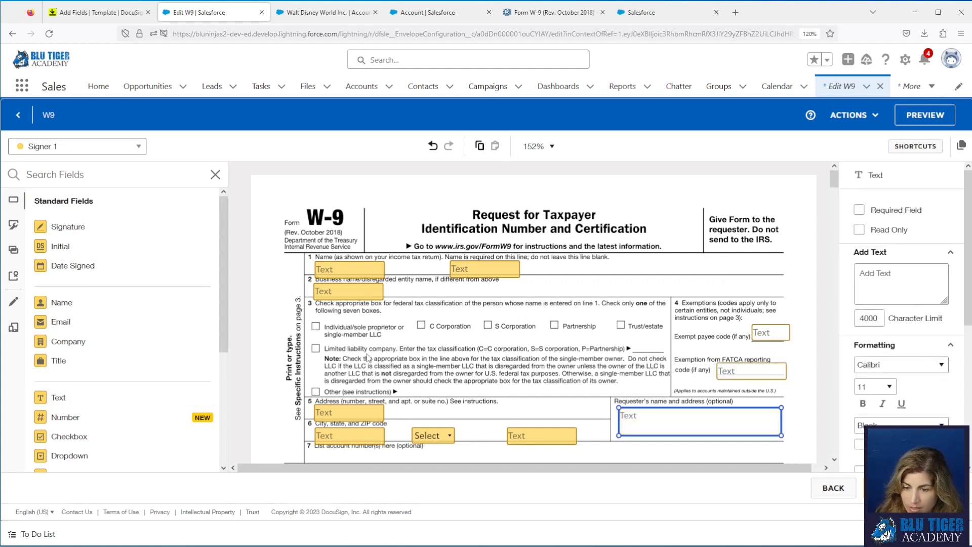
{"action": "scroll", "coordinate": [367, 356], "scroll_direction": "down", "scroll_amount": 1}
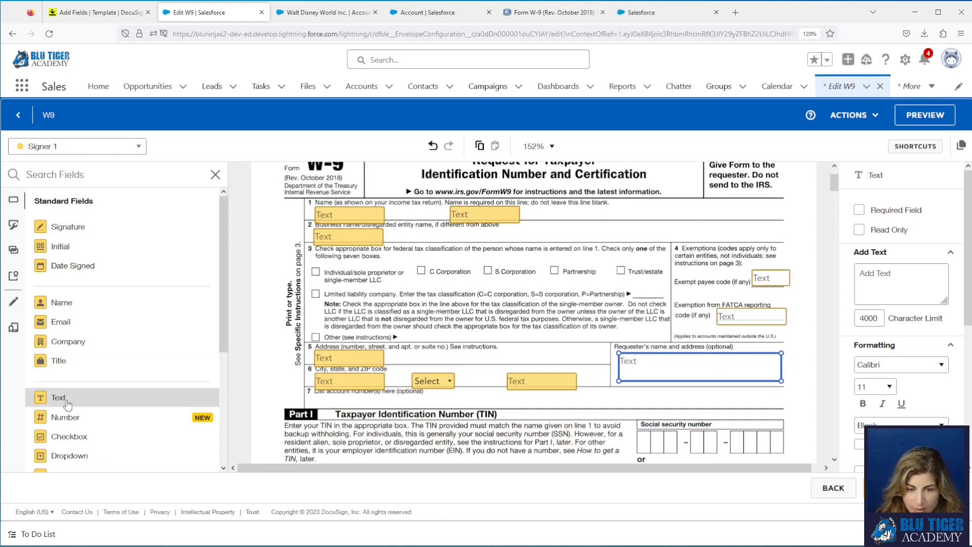
{"action": "left_click_drag", "start_coordinate": [71, 404], "coordinate": [317, 399]}
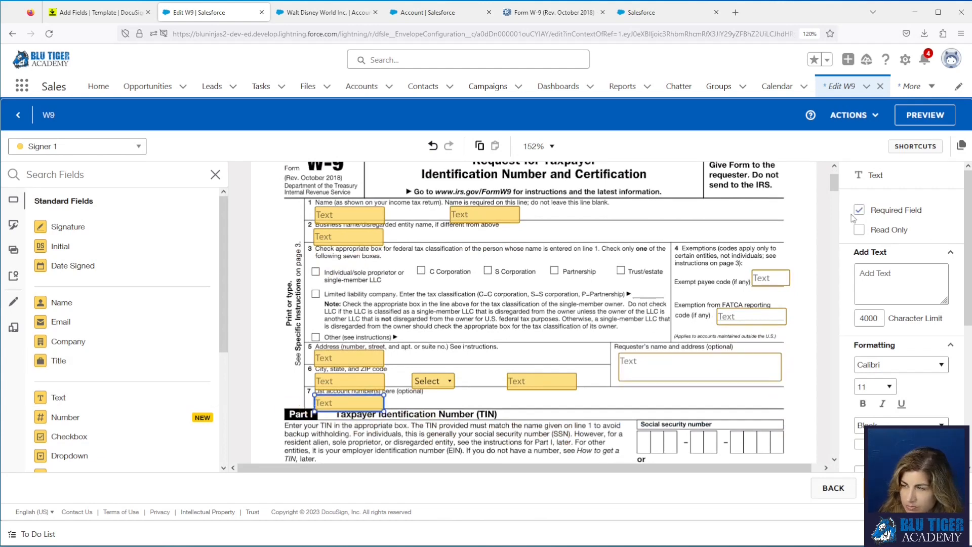
{"action": "left_click_drag", "start_coordinate": [384, 410], "coordinate": [610, 409]}
{"action": "left_click", "coordinate": [563, 351]}
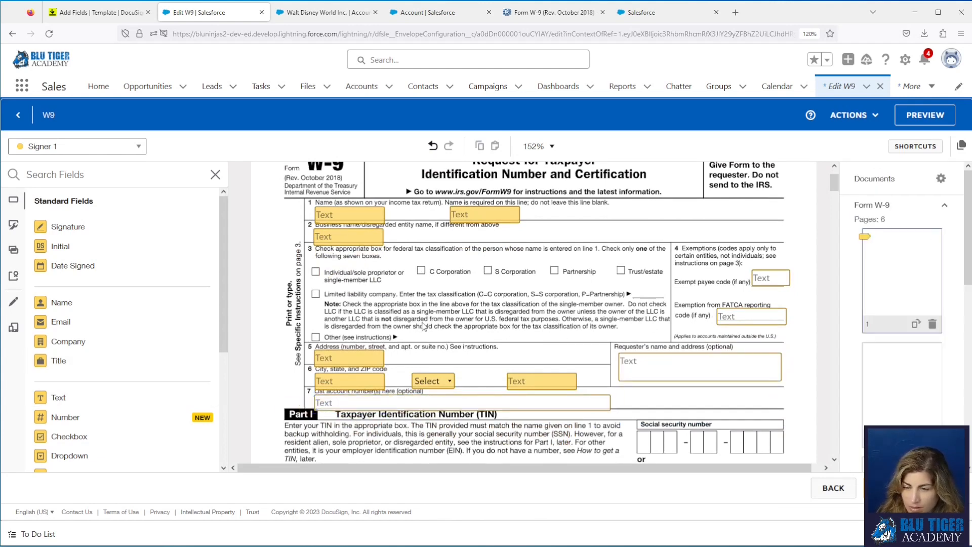
Place a two-checkbox group in Part I, with one checkbox beside the social security number and one beside the employer identification number
{"action": "scroll", "coordinate": [738, 388], "scroll_direction": "down", "scroll_amount": 2}
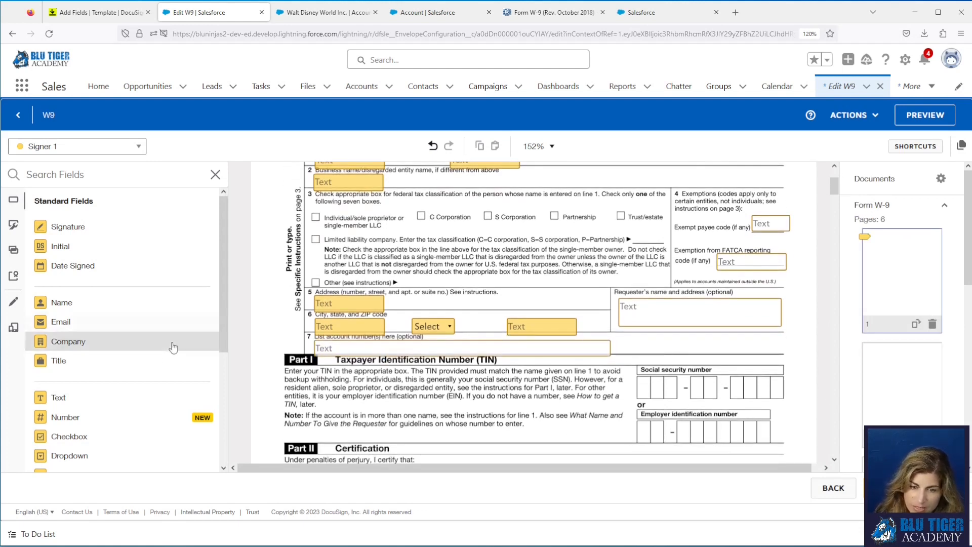
{"action": "left_click_drag", "start_coordinate": [111, 441], "coordinate": [622, 384]}
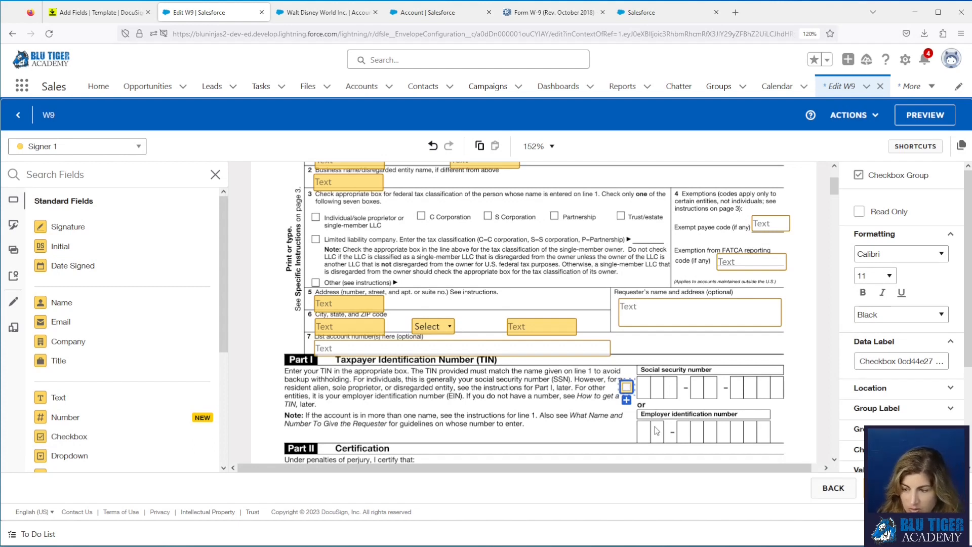
{"action": "left_click", "coordinate": [626, 400]}
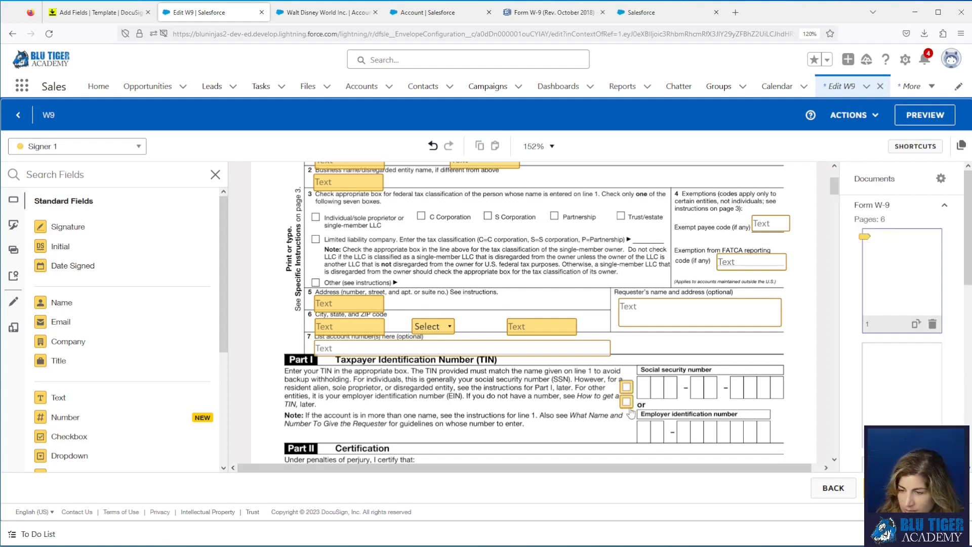
{"action": "left_click_drag", "start_coordinate": [630, 407], "coordinate": [628, 432]}
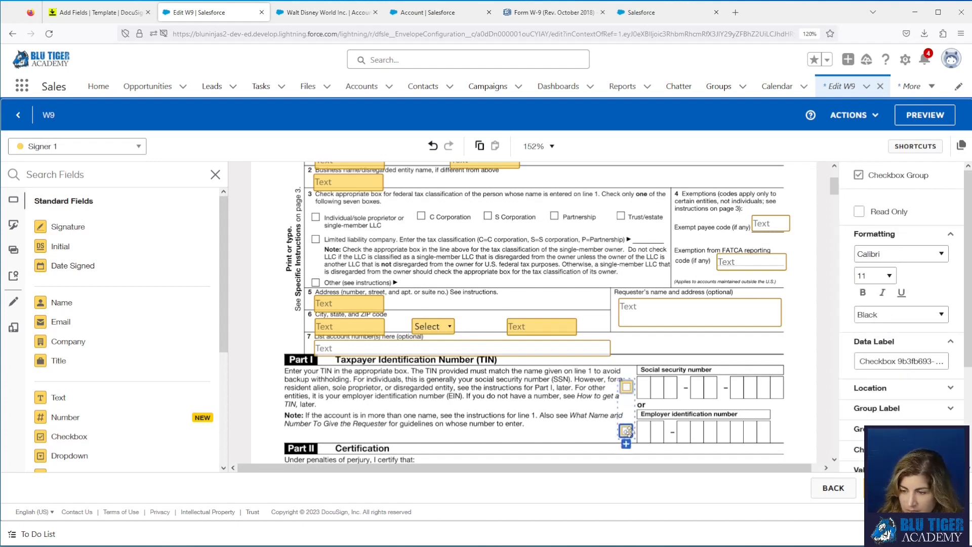
{"action": "left_click", "coordinate": [561, 433]}
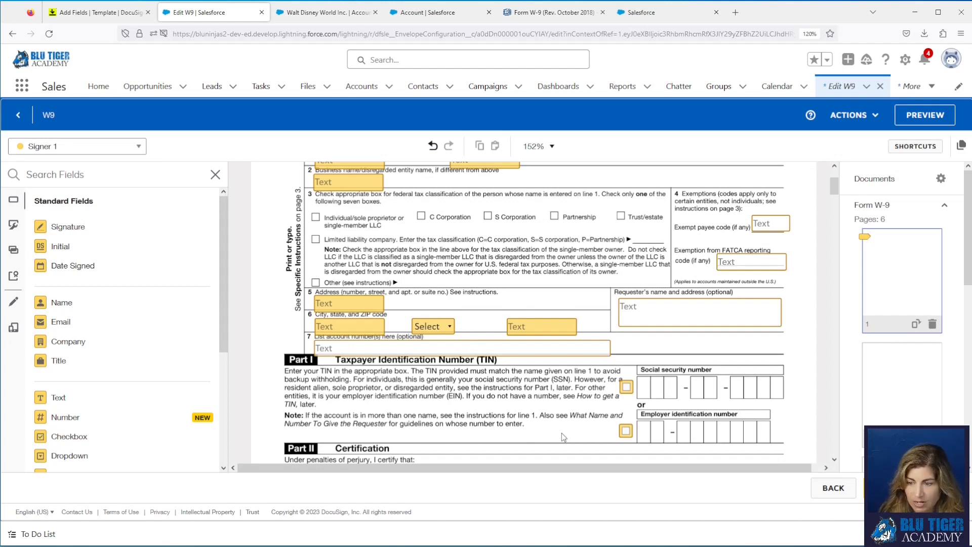
Set the data labels of the two Part I checkboxes to SSN and Tax Id/FEIN #, matching the numbers beside them
{"action": "left_click", "coordinate": [626, 390]}
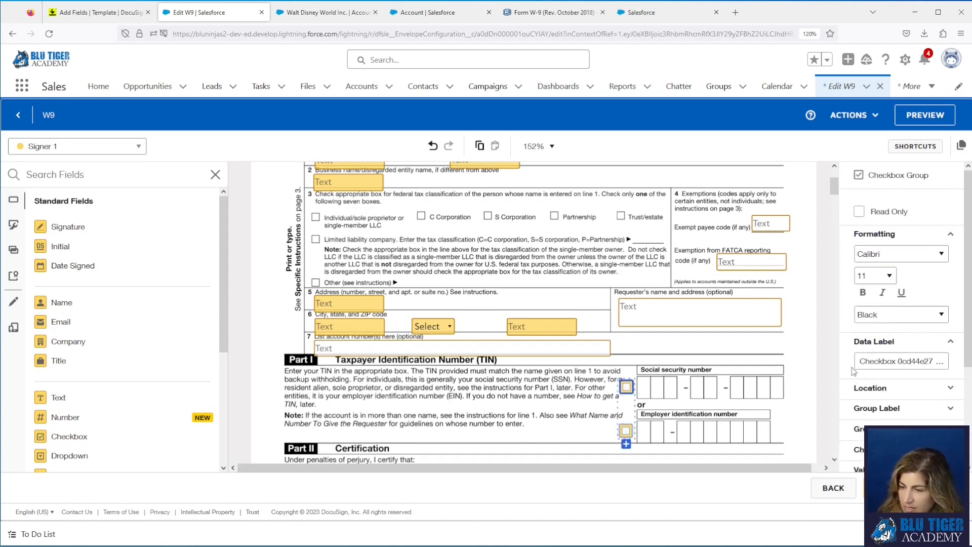
{"action": "triple_click", "coordinate": [857, 362]}
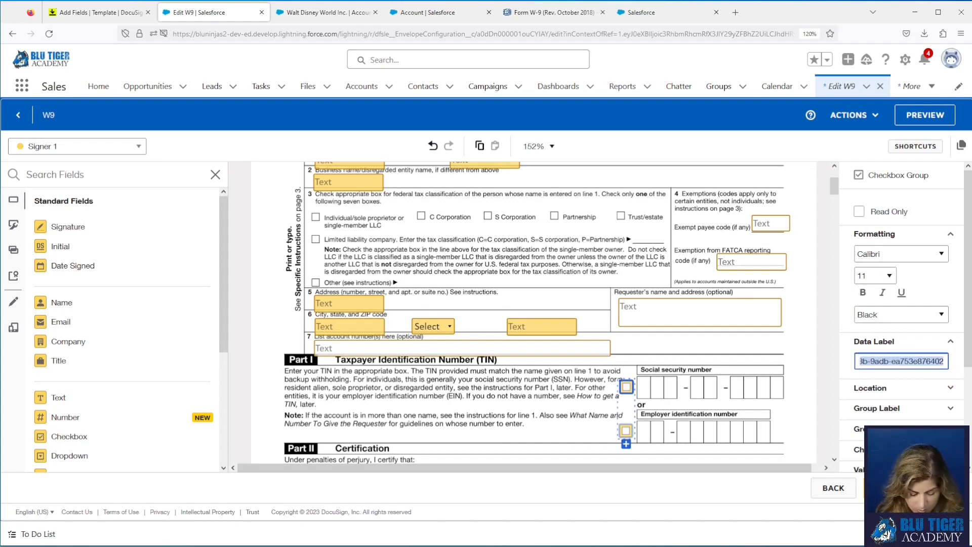
{"action": "type", "text": "SSN"}
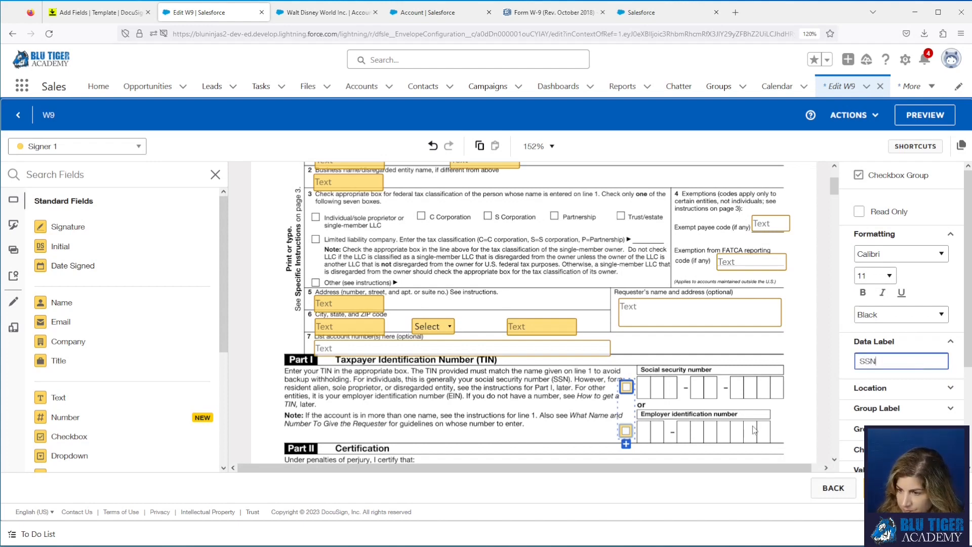
{"action": "left_click", "coordinate": [626, 430]}
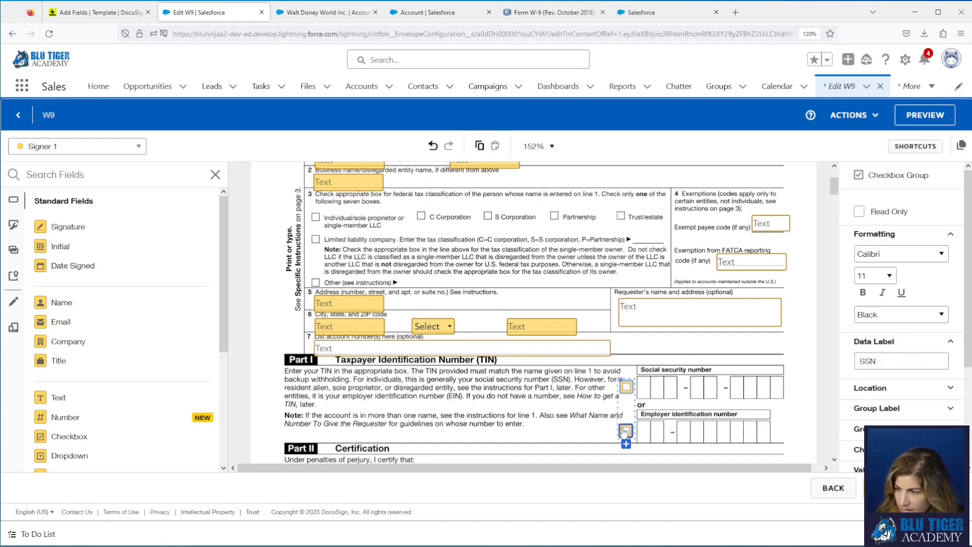
{"action": "triple_click", "coordinate": [859, 359]}
{"action": "type", "text": "Tax Id/FEIN #"}
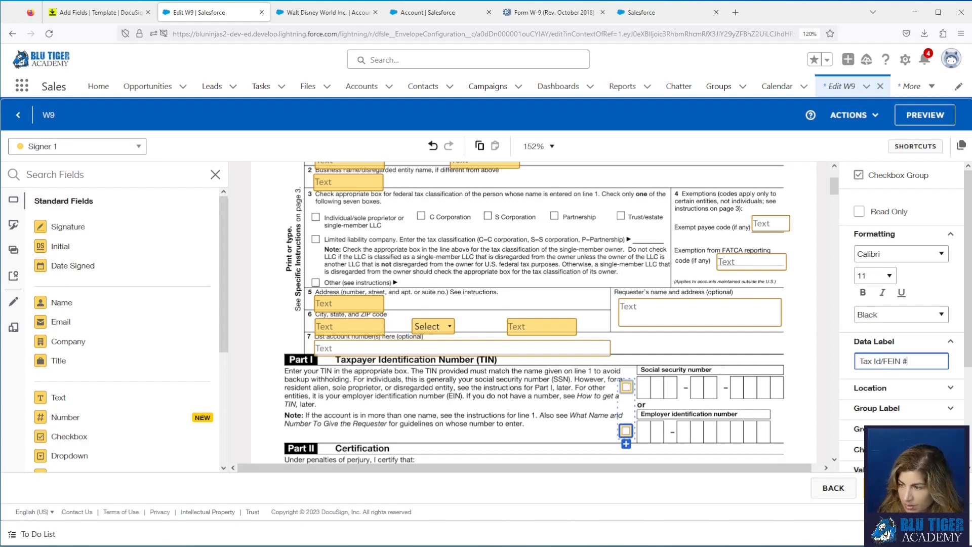
{"action": "left_click", "coordinate": [908, 339]}
{"action": "left_click", "coordinate": [886, 349]}
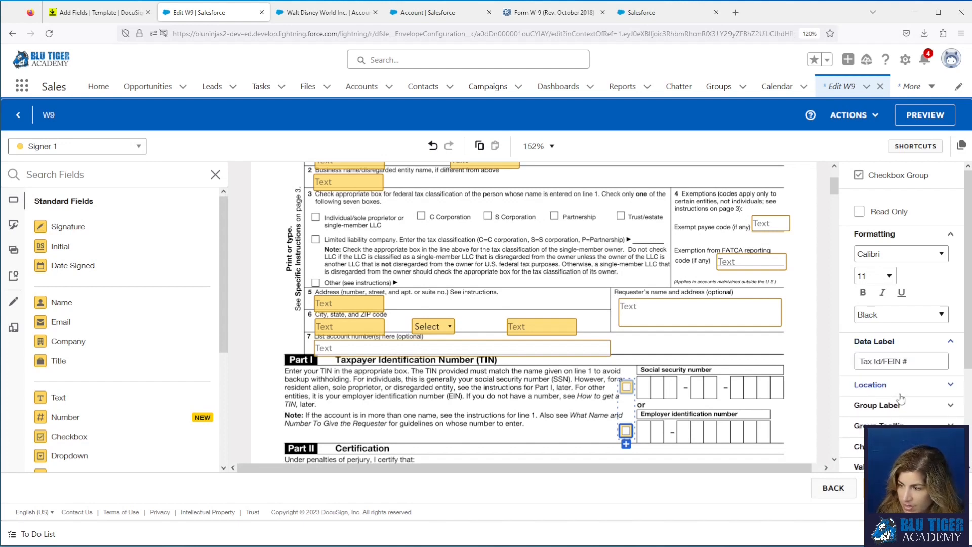
Set the checkbox group's validation to Select exactly 1
{"action": "scroll", "coordinate": [900, 398], "scroll_direction": "down", "scroll_amount": 3}
{"action": "left_click", "coordinate": [889, 332]}
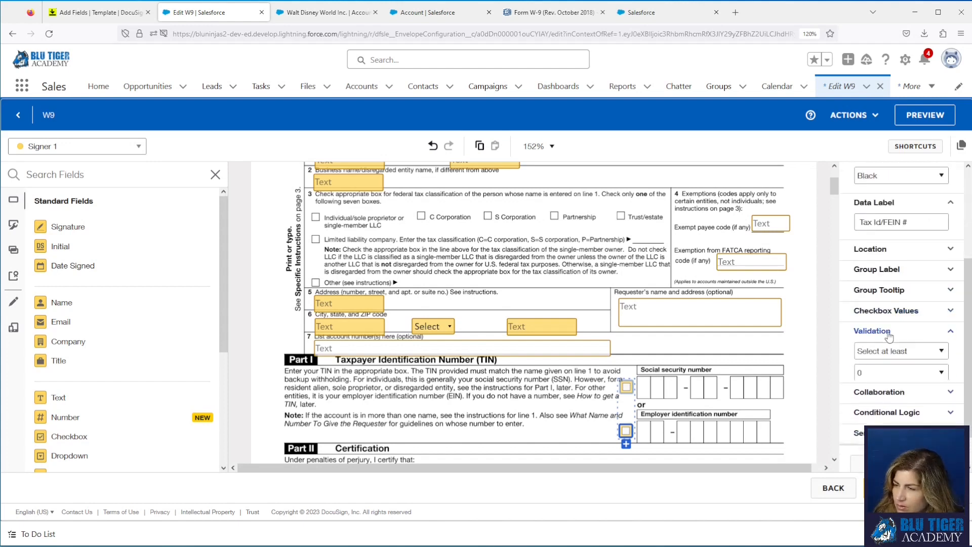
{"action": "left_click", "coordinate": [883, 354]}
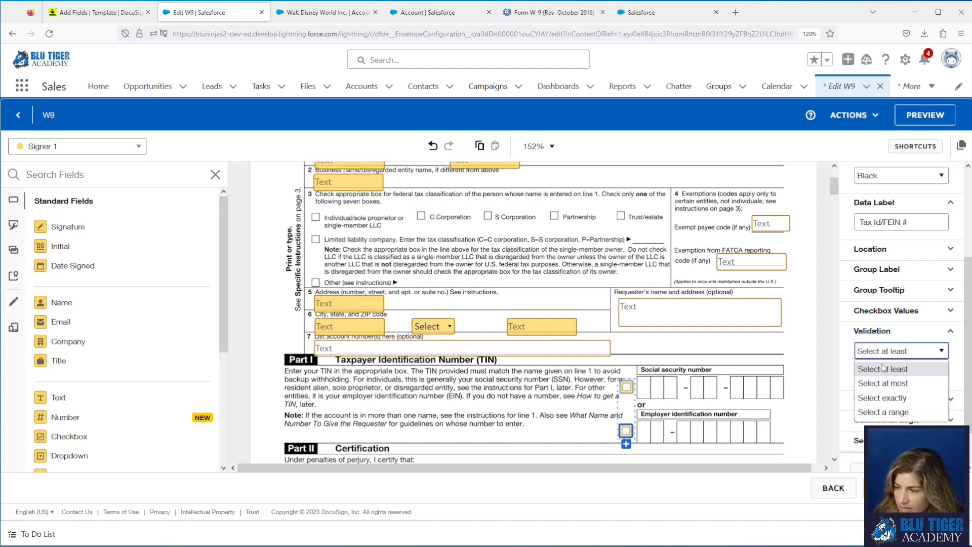
{"action": "left_click", "coordinate": [885, 398]}
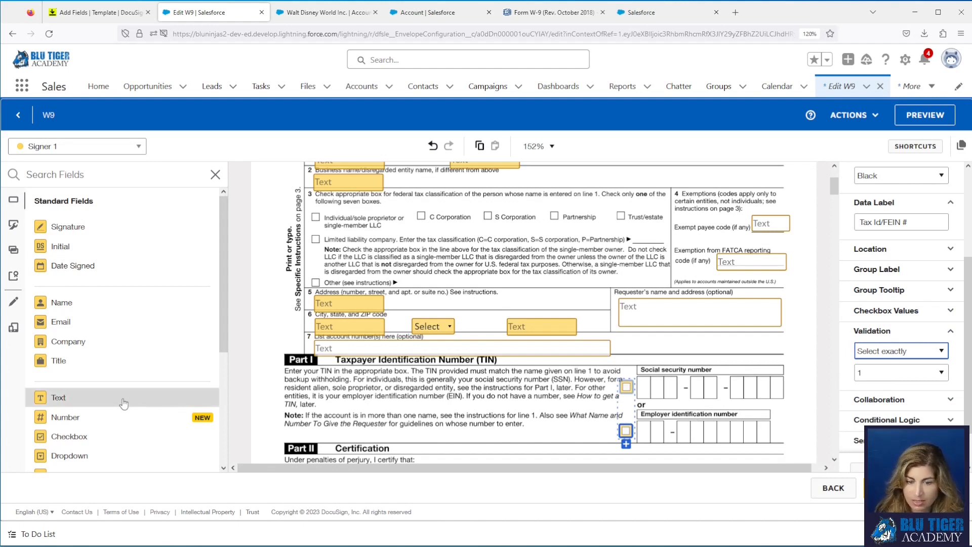
Place a Text field in the social security number boxes, with data label SSN # and validation SSN
{"action": "left_click_drag", "start_coordinate": [115, 401], "coordinate": [641, 387]}
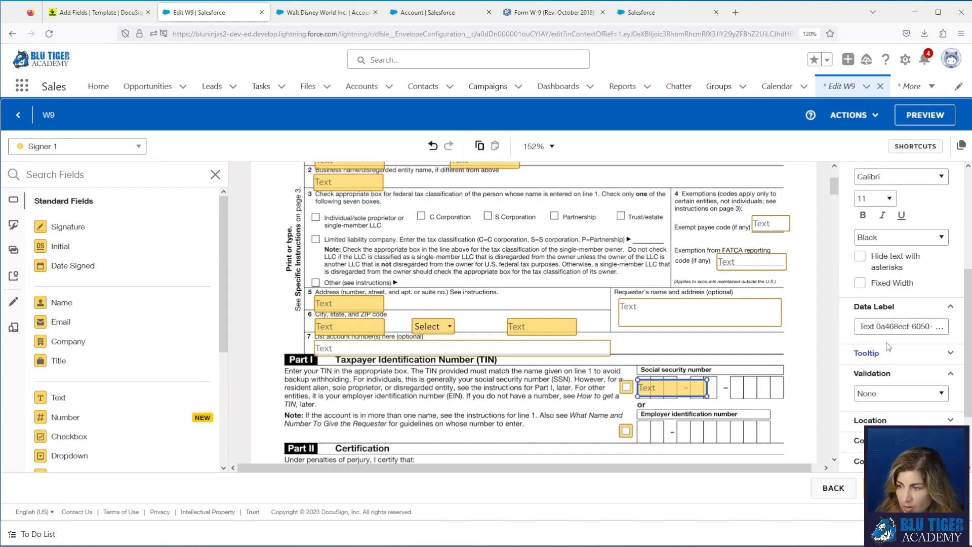
{"action": "left_click", "coordinate": [867, 325]}
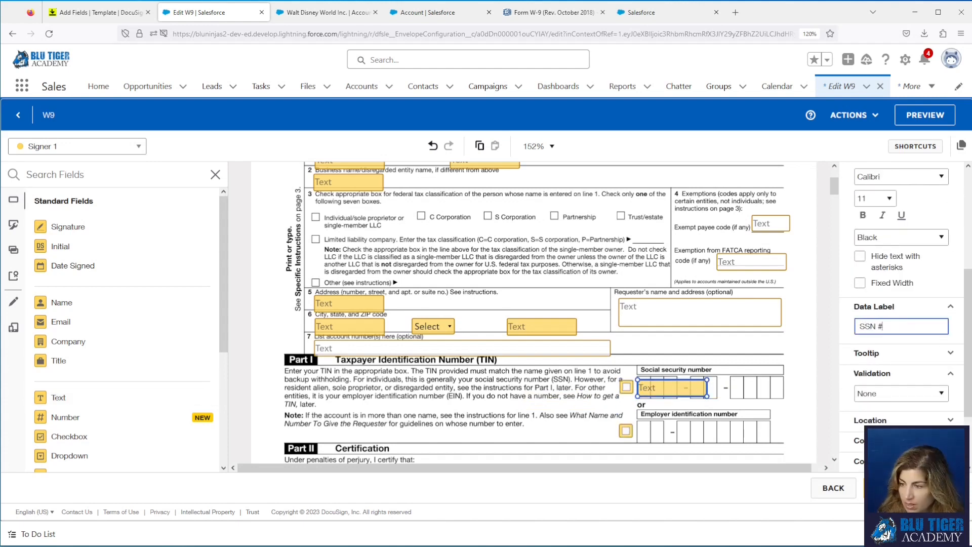
{"action": "left_click", "coordinate": [881, 400]}
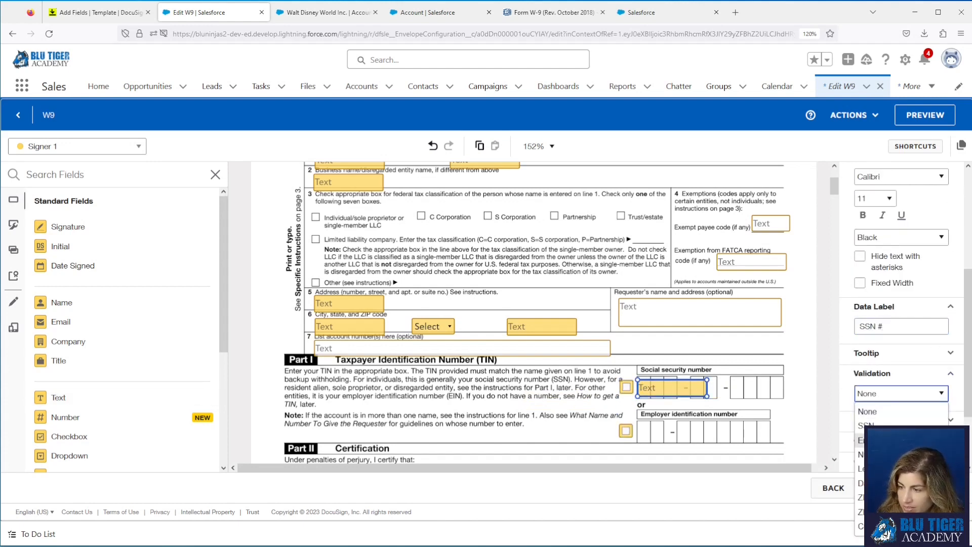
{"action": "left_click", "coordinate": [872, 421]}
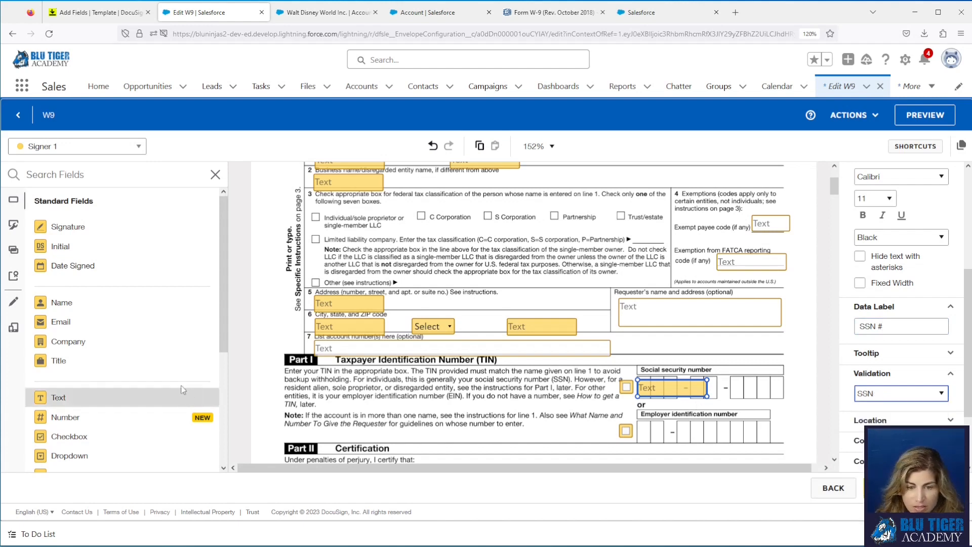
Place the Acc Tax Id/FEIN # merge field in the employer identification number boxes and format it in Calibri, size 11
{"action": "left_click", "coordinate": [14, 250]}
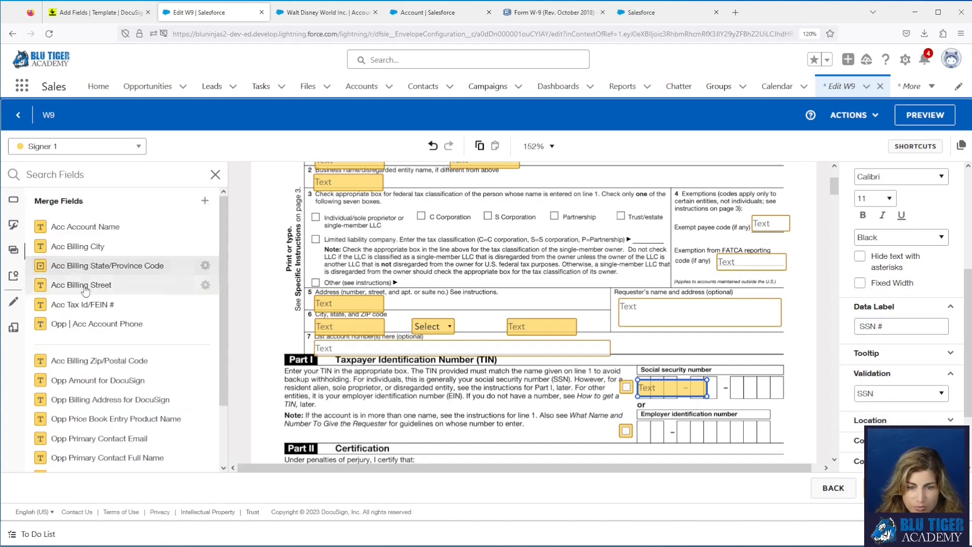
{"action": "left_click_drag", "start_coordinate": [84, 304], "coordinate": [644, 428]}
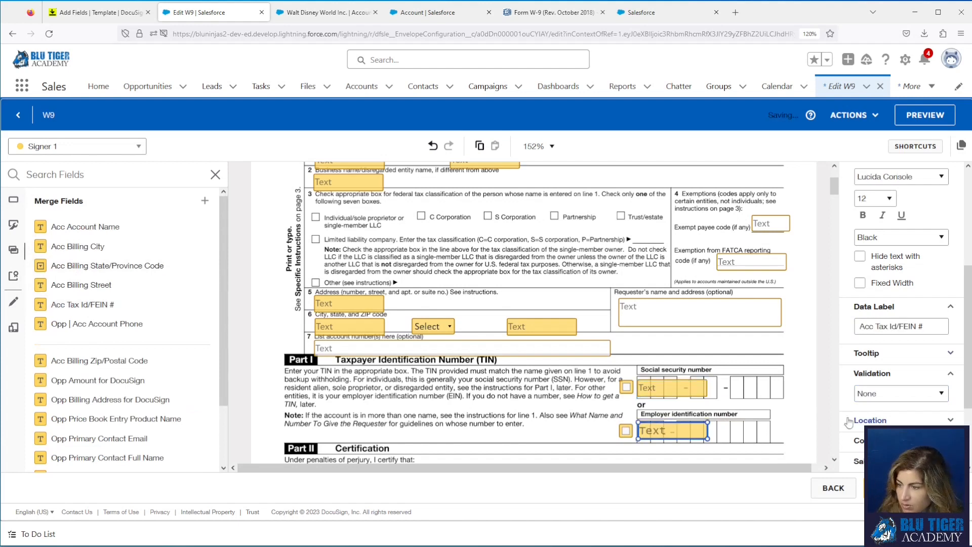
{"action": "scroll", "coordinate": [890, 360], "scroll_direction": "up", "scroll_amount": 3}
{"action": "left_click", "coordinate": [883, 346]}
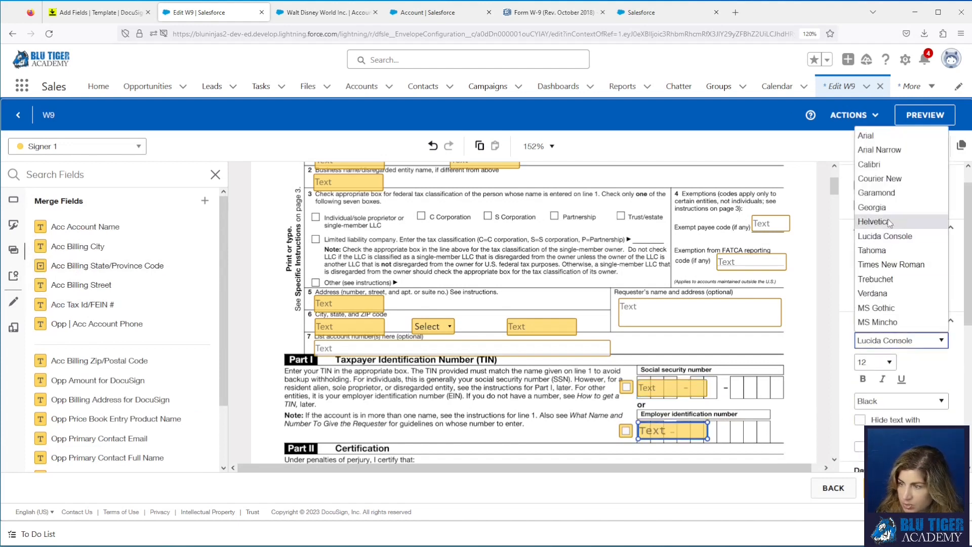
{"action": "left_click", "coordinate": [876, 165]}
{"action": "left_click", "coordinate": [889, 362]}
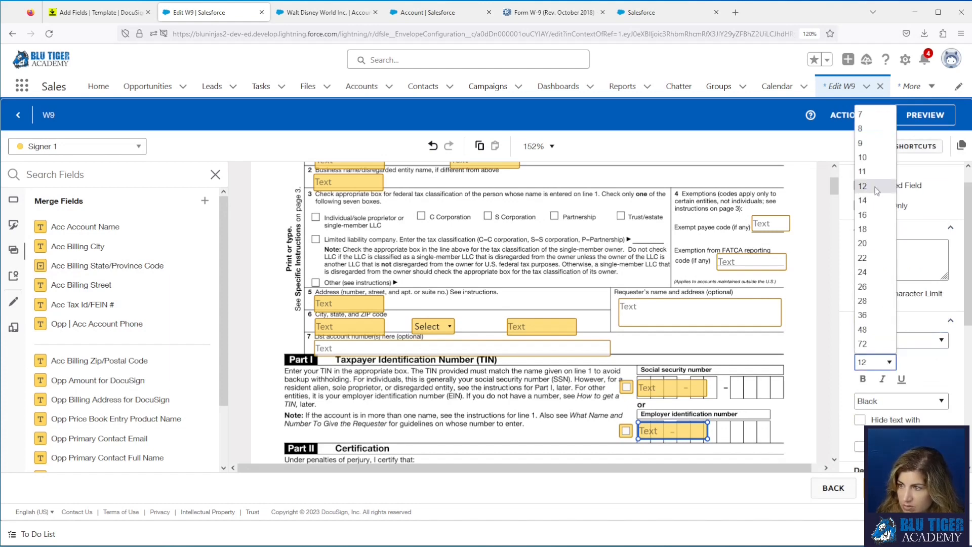
{"action": "left_click", "coordinate": [866, 171]}
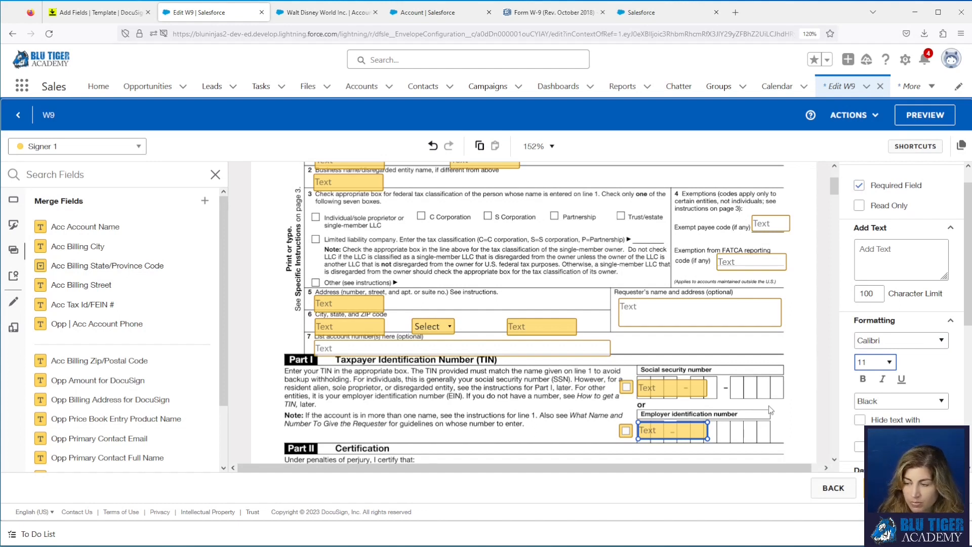
Create a conditional rule that shows the employer identification number field when the Tax Id/FEIN # checkbox is Checked
{"action": "left_click", "coordinate": [626, 431]}
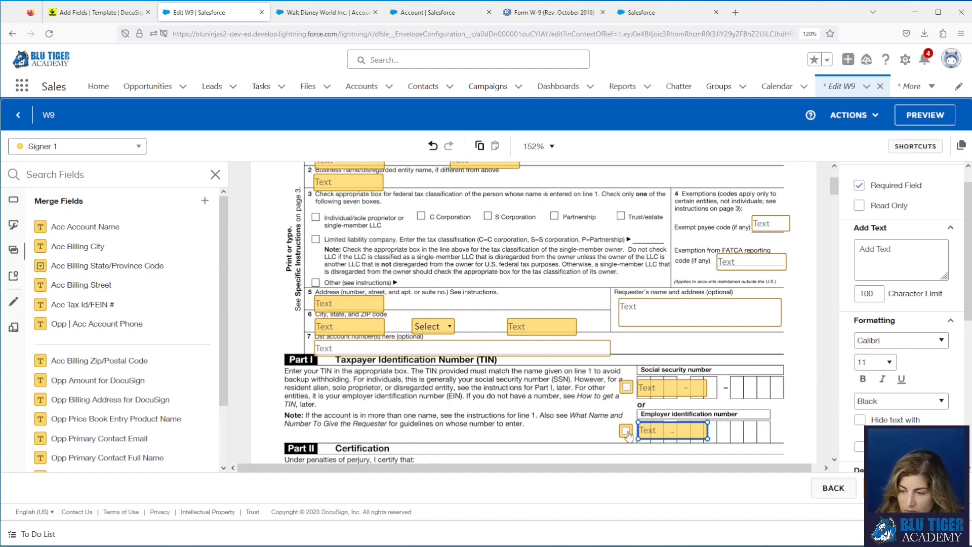
{"action": "left_click_drag", "start_coordinate": [969, 335], "coordinate": [969, 442]}
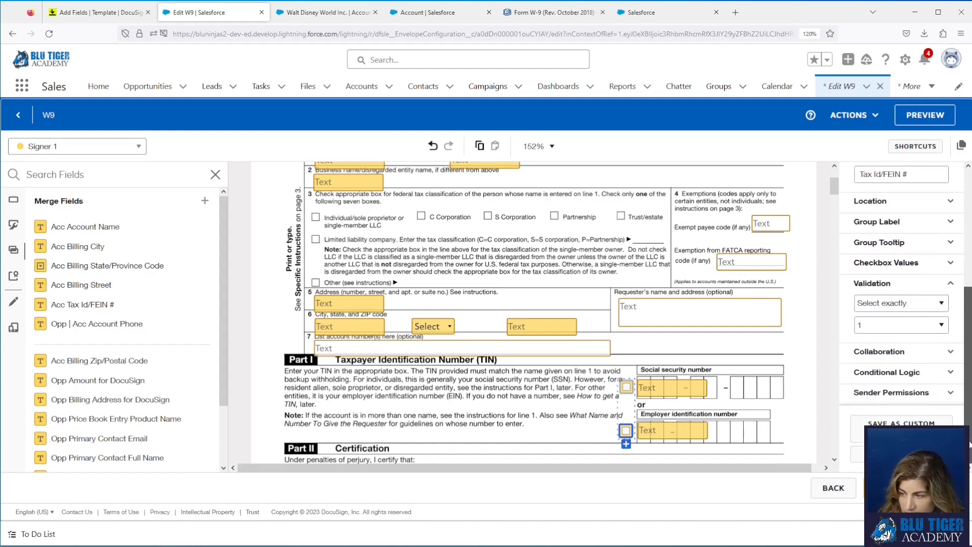
{"action": "left_click", "coordinate": [918, 375]}
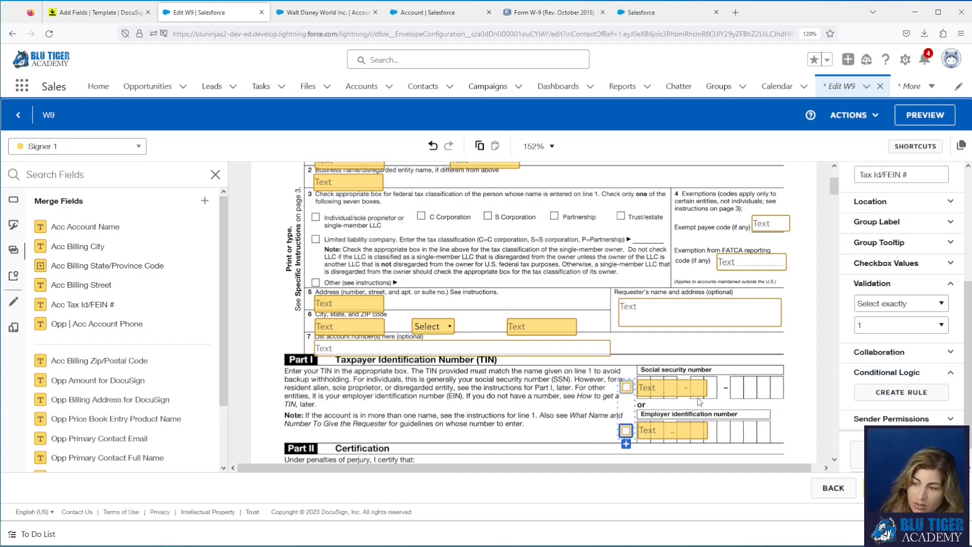
{"action": "left_click", "coordinate": [902, 392]}
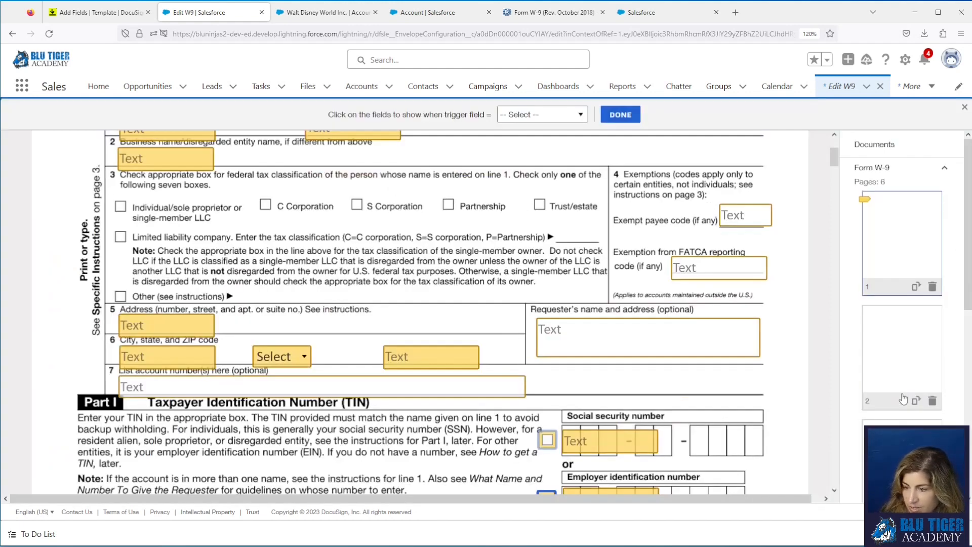
{"action": "scroll", "coordinate": [531, 471], "scroll_direction": "down", "scroll_amount": 1}
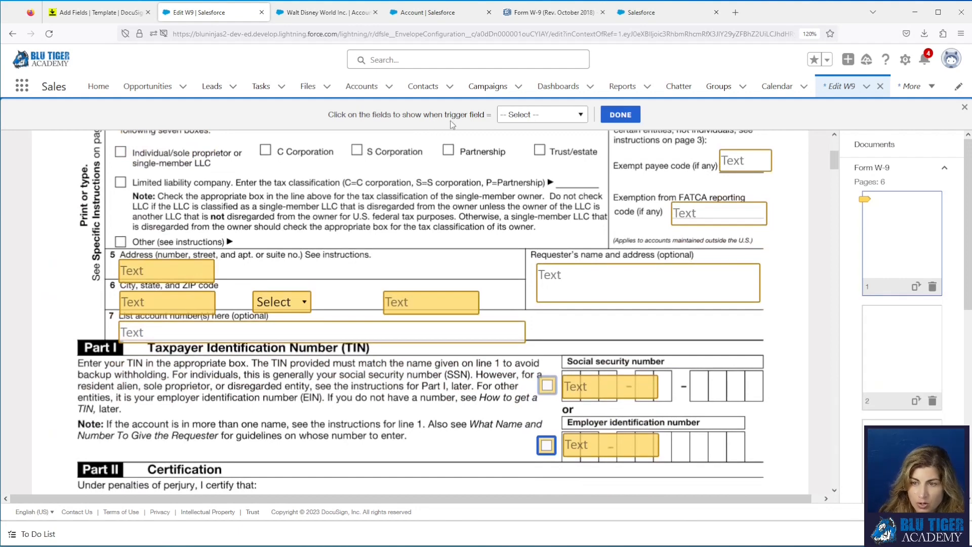
{"action": "left_click", "coordinate": [522, 120]}
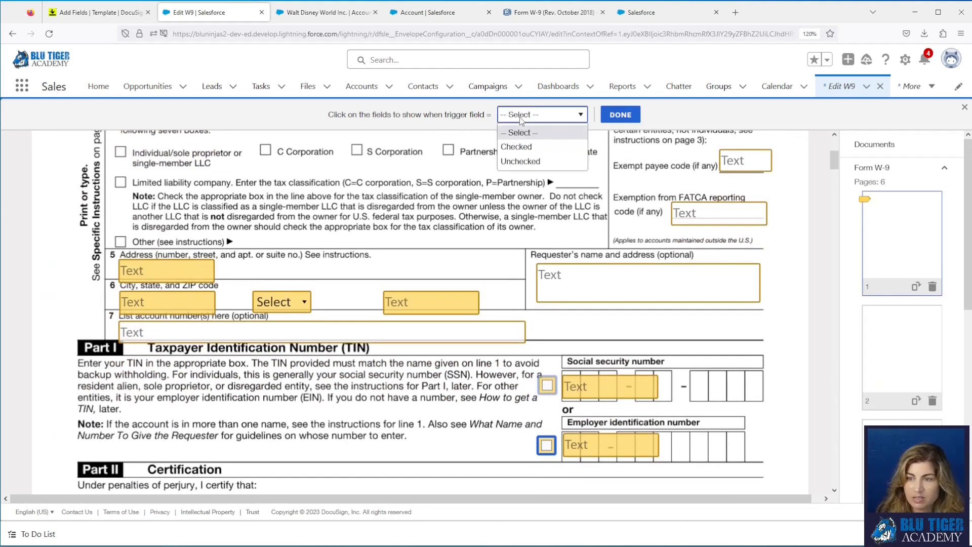
{"action": "left_click", "coordinate": [520, 148]}
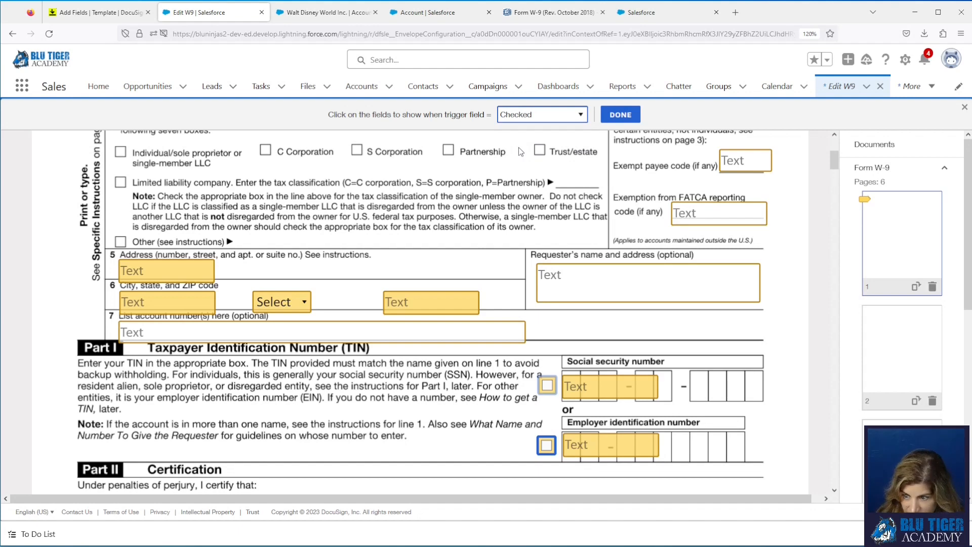
{"action": "left_click", "coordinate": [618, 447]}
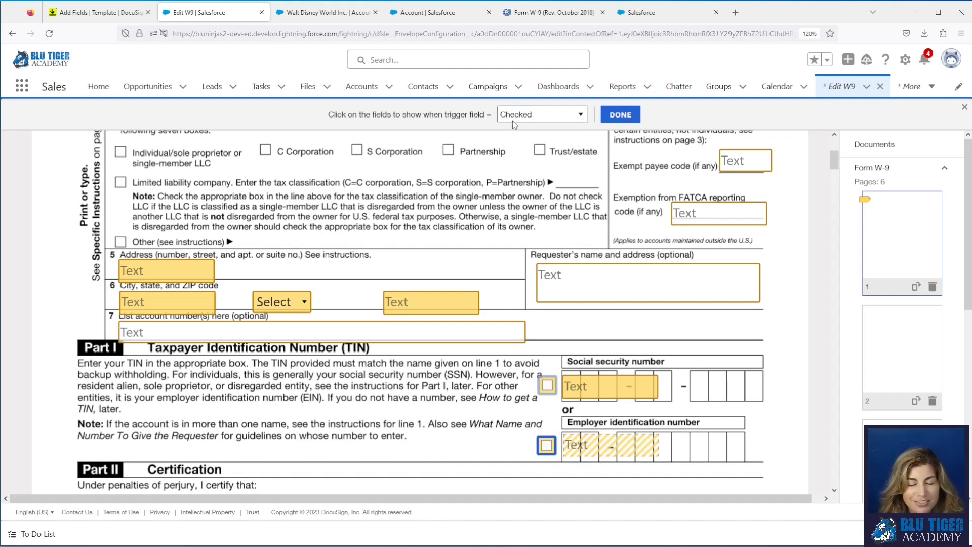
{"action": "left_click", "coordinate": [620, 115]}
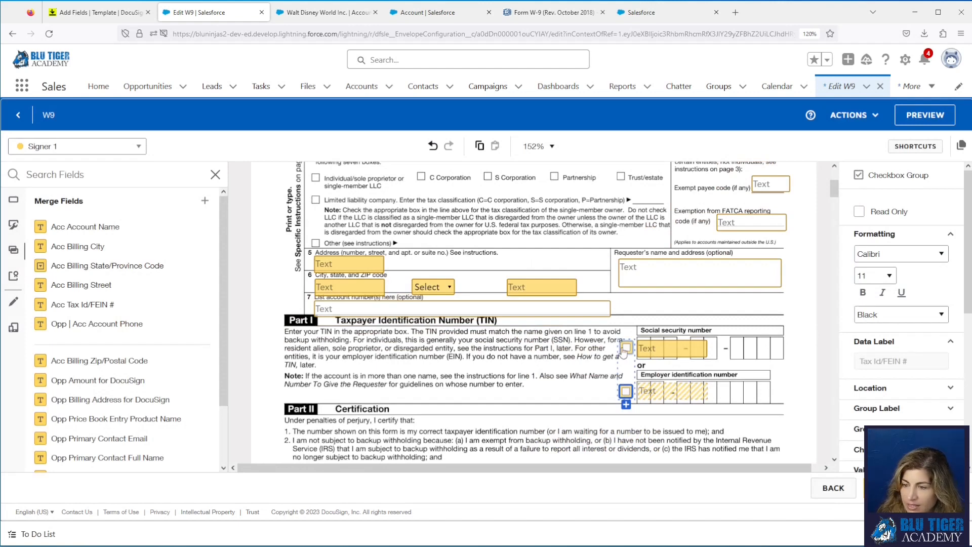
Create a conditional rule that shows the social security number text field when the SSN checkbox is Checked
{"action": "left_click", "coordinate": [626, 349]}
{"action": "scroll", "coordinate": [901, 402], "scroll_direction": "down", "scroll_amount": 5}
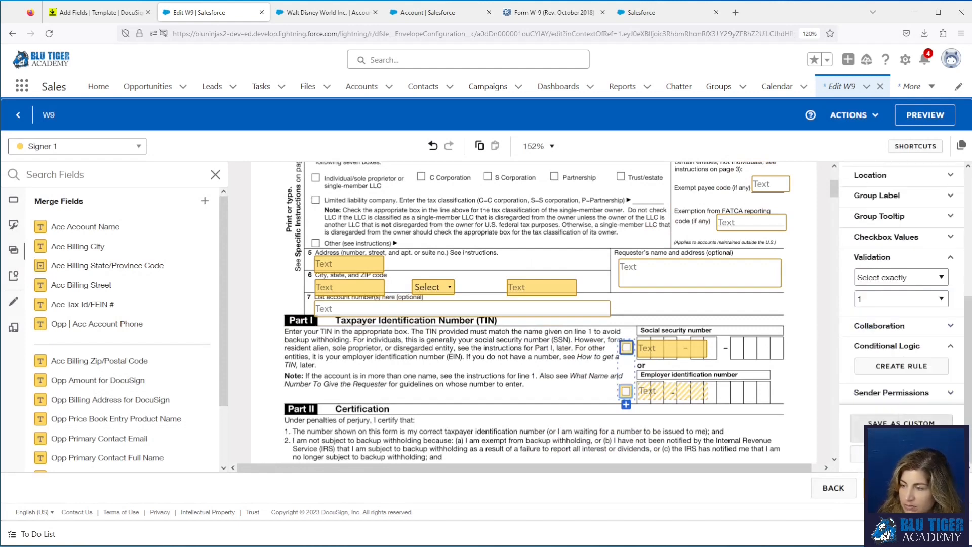
{"action": "left_click", "coordinate": [897, 365]}
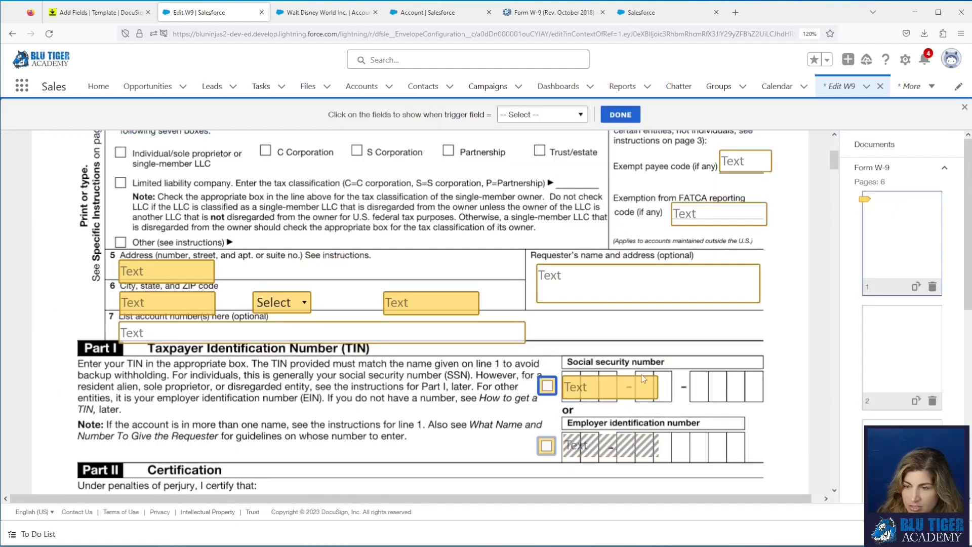
{"action": "left_click", "coordinate": [537, 115]}
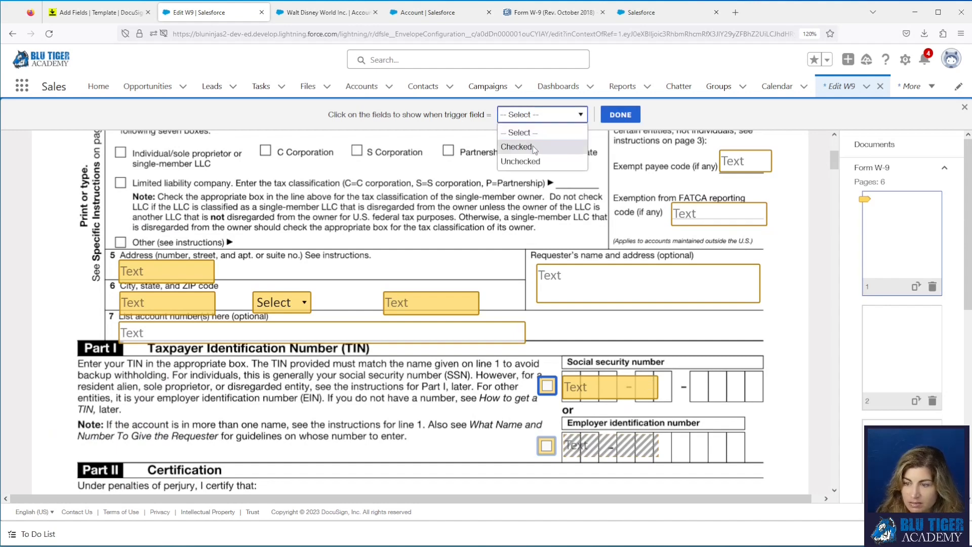
{"action": "left_click", "coordinate": [535, 149]}
{"action": "left_click", "coordinate": [606, 391]}
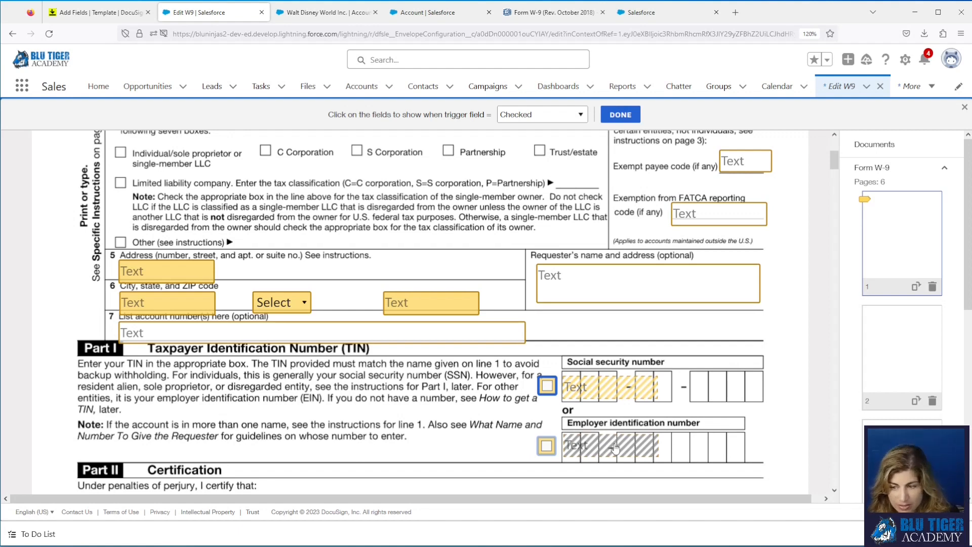
{"action": "left_click", "coordinate": [615, 115]}
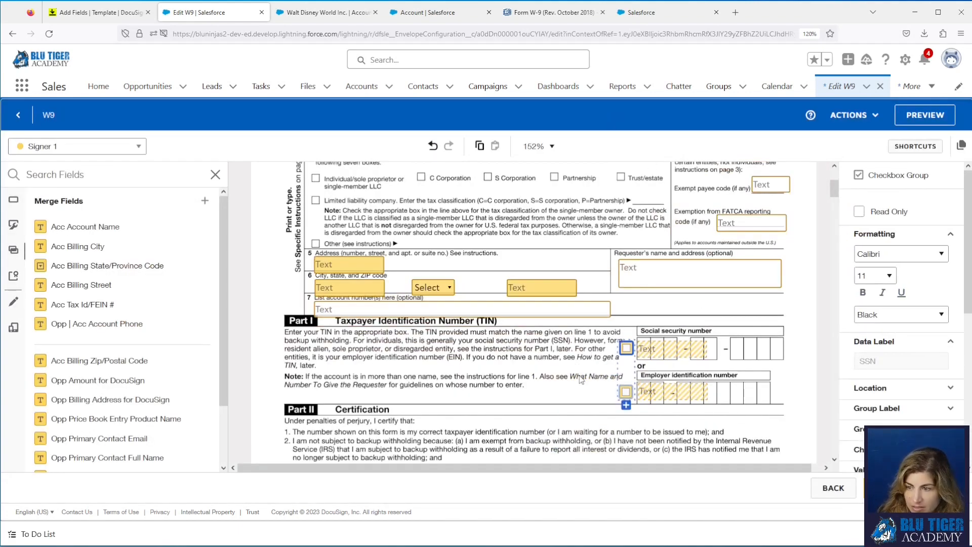
Place a Signature field beside Signature of U.S. person and a Date Signed field beside Date in the Sign Here row
{"action": "scroll", "coordinate": [581, 379], "scroll_direction": "down", "scroll_amount": 3}
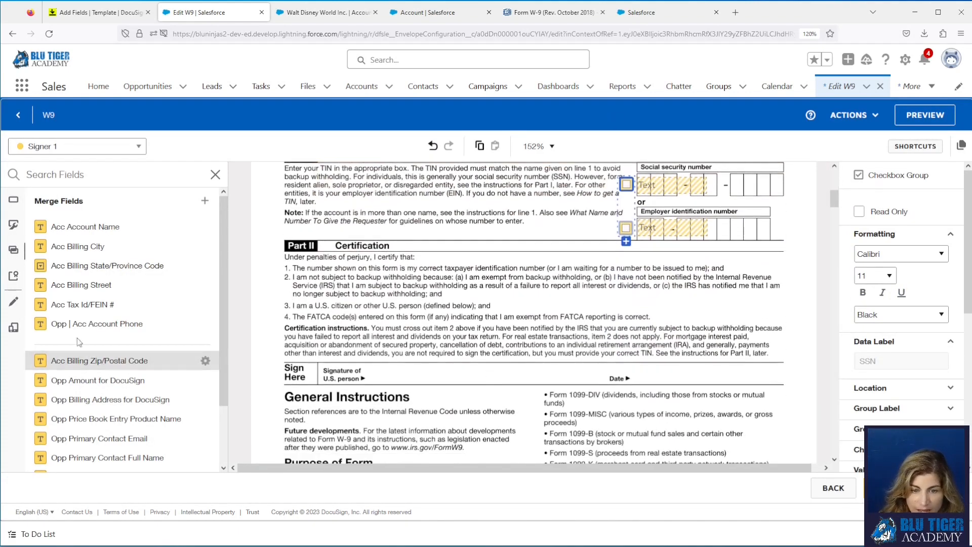
{"action": "left_click", "coordinate": [14, 200]}
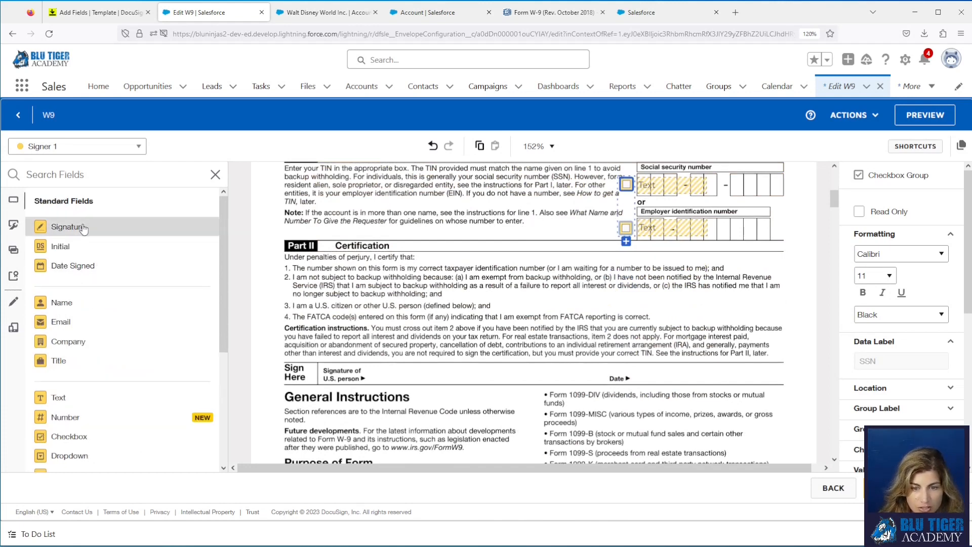
{"action": "mouse_move", "coordinate": [83, 228]}
{"action": "left_mouse_down"}
{"action": "mouse_move", "coordinate": [418, 364]}
{"action": "mouse_move", "coordinate": [372, 361]}
{"action": "left_mouse_up"}
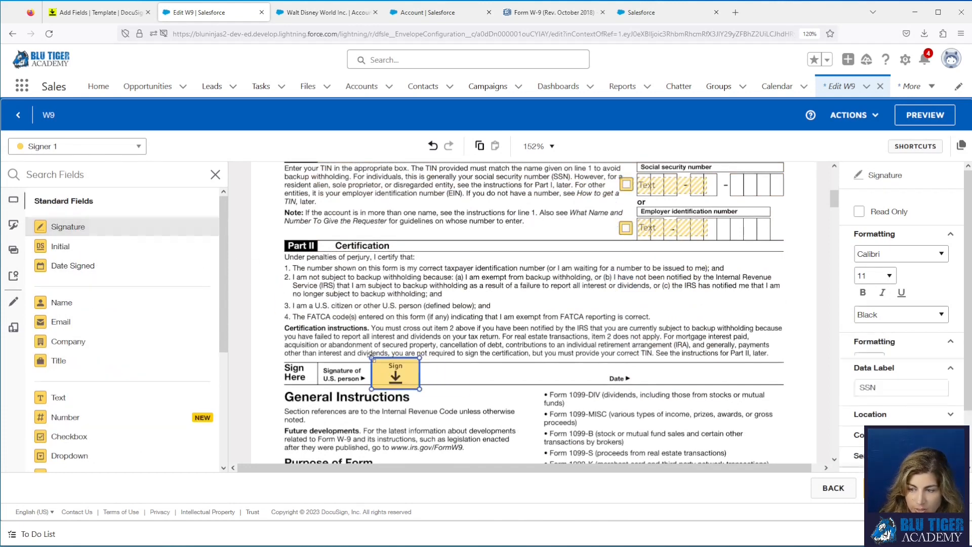
{"action": "left_click_drag", "start_coordinate": [73, 265], "coordinate": [634, 376]}
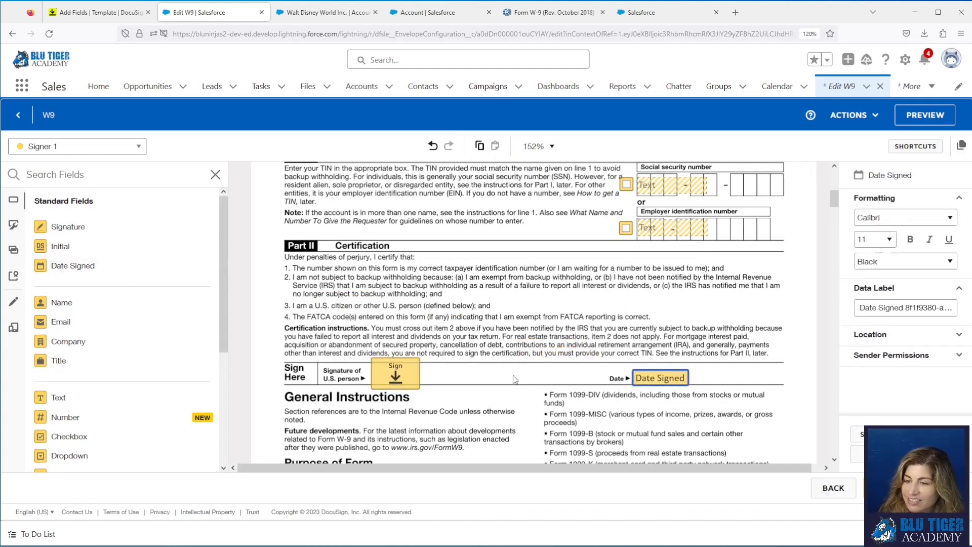
Try to continue from the field placement page to the next stage of the template
{"action": "left_click", "coordinate": [486, 378]}
{"action": "scroll", "coordinate": [486, 378], "scroll_direction": "up", "scroll_amount": 5}
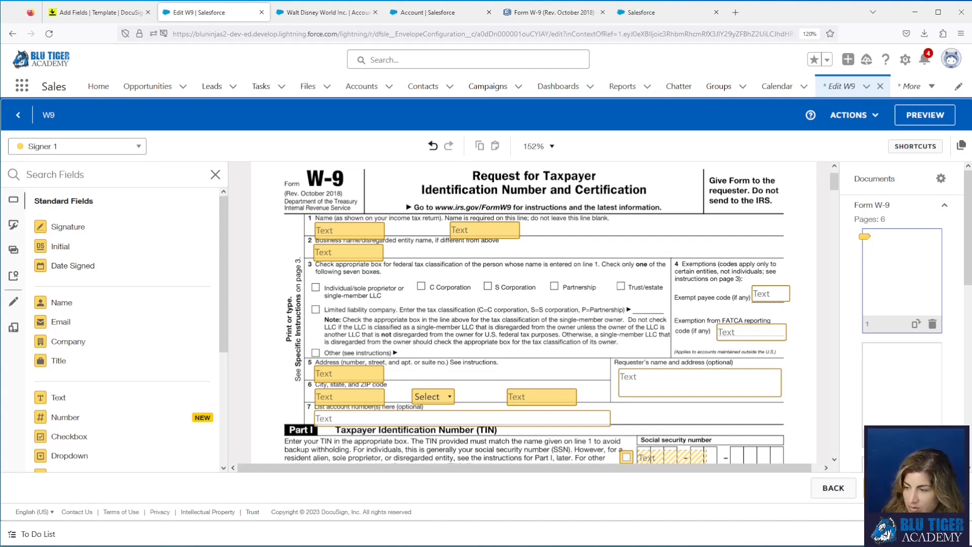
{"action": "left_click", "coordinate": [907, 488]}
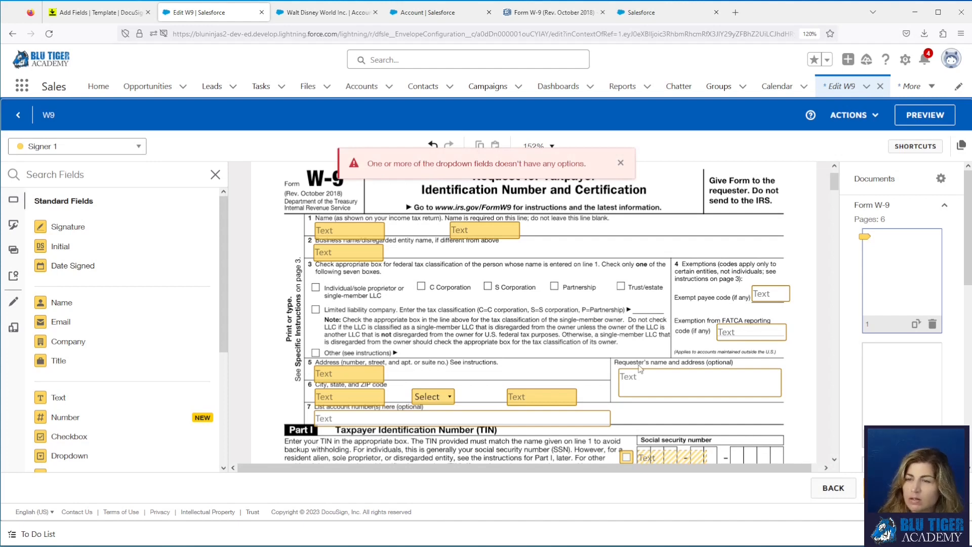
Enter AL; AK as the series of options for the state dropdown on line 6
{"action": "scroll", "coordinate": [559, 355], "scroll_direction": "down", "scroll_amount": 1}
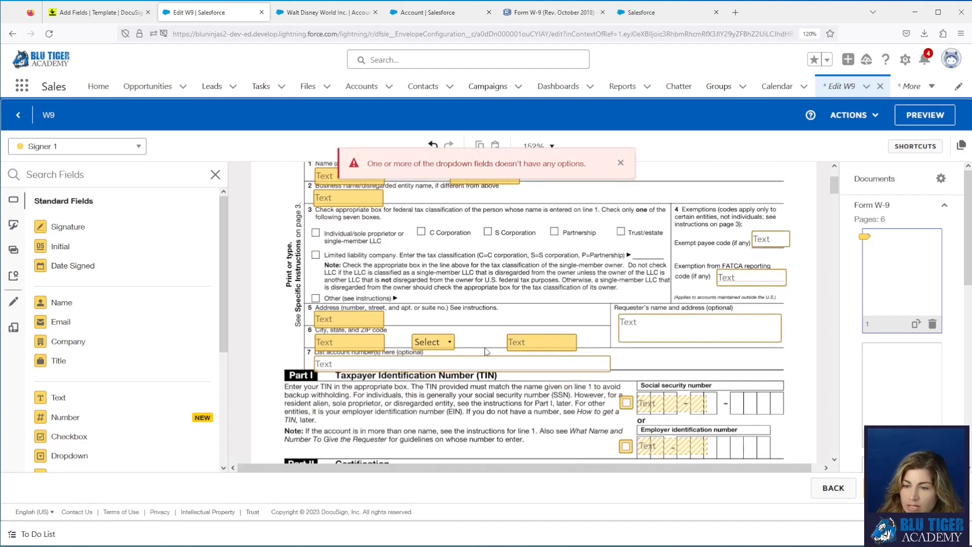
{"action": "left_click", "coordinate": [435, 348]}
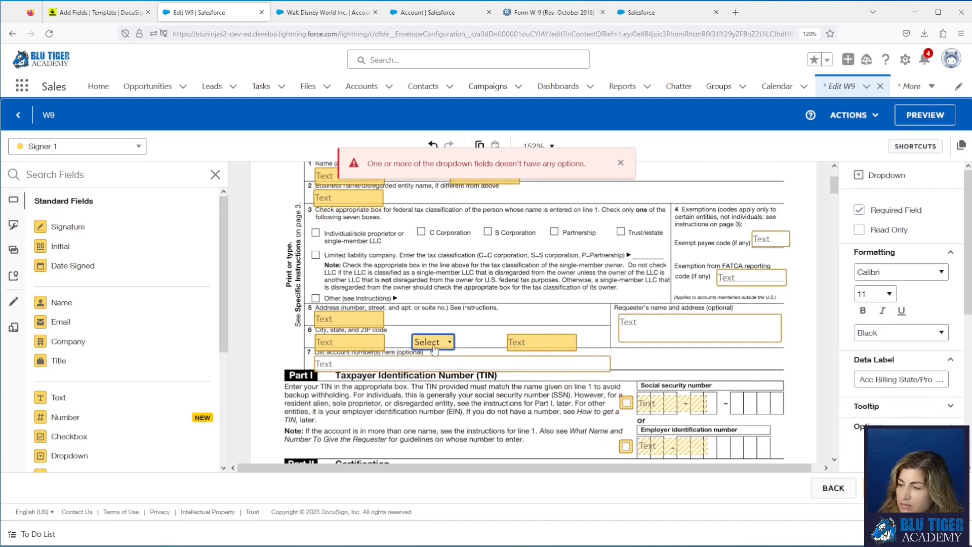
{"action": "scroll", "coordinate": [917, 406], "scroll_direction": "down", "scroll_amount": 1}
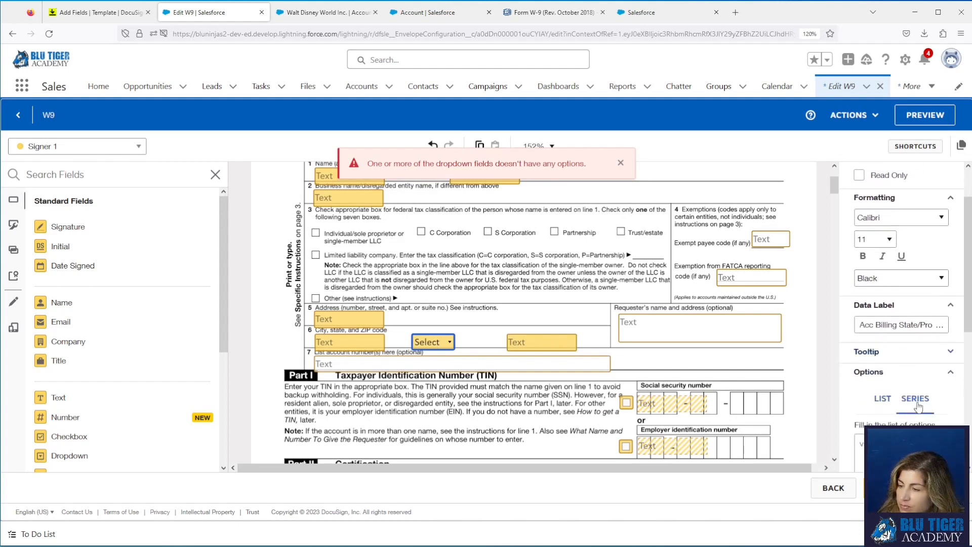
{"action": "scroll", "coordinate": [896, 364], "scroll_direction": "down", "scroll_amount": 2}
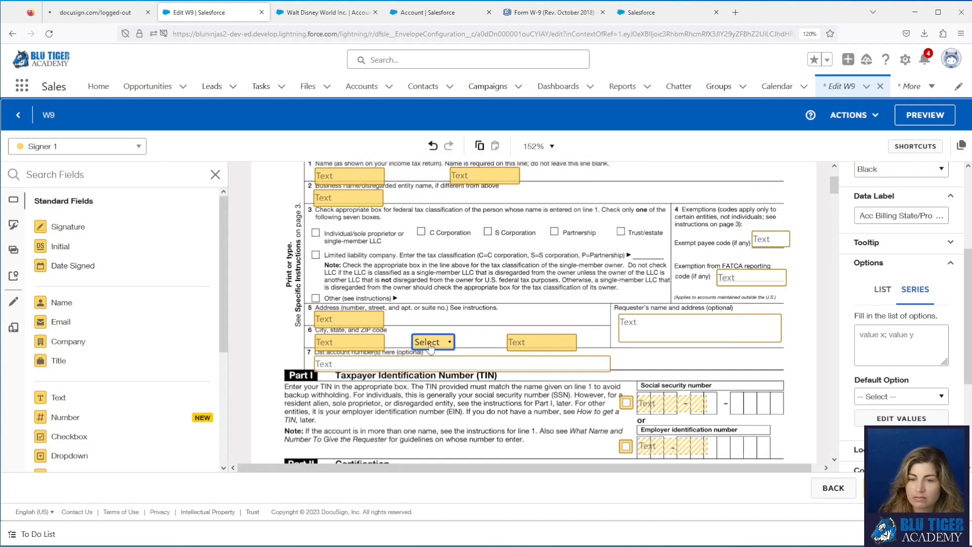
{"action": "left_click", "coordinate": [873, 335]}
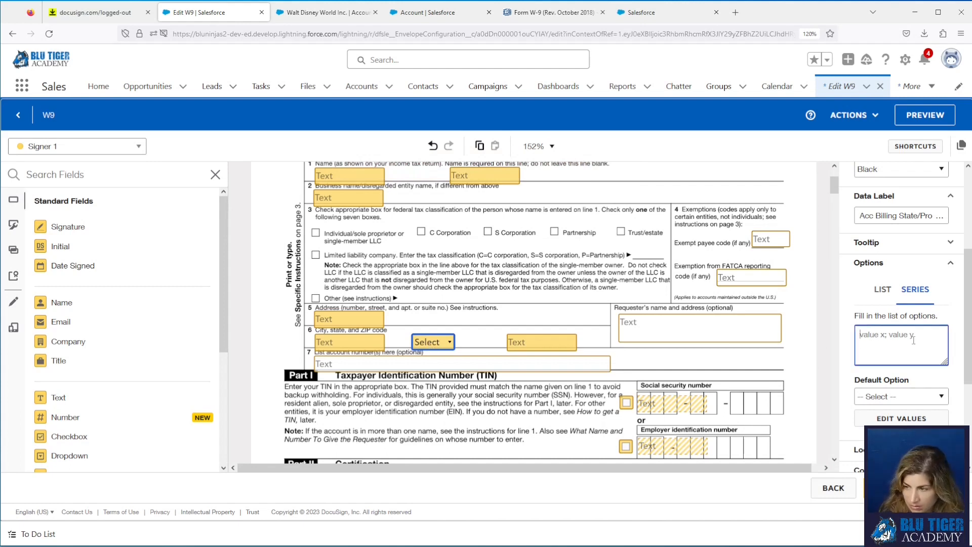
{"action": "type", "text": "AL; AK"}
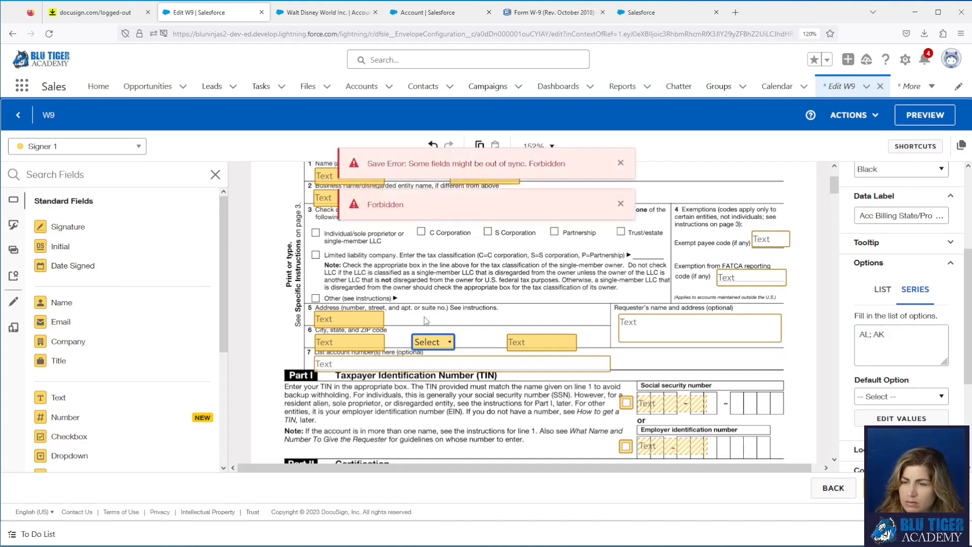
Try to delete the state dropdown on line 6 and dismiss the error messages
{"action": "key", "text": "Delete"}
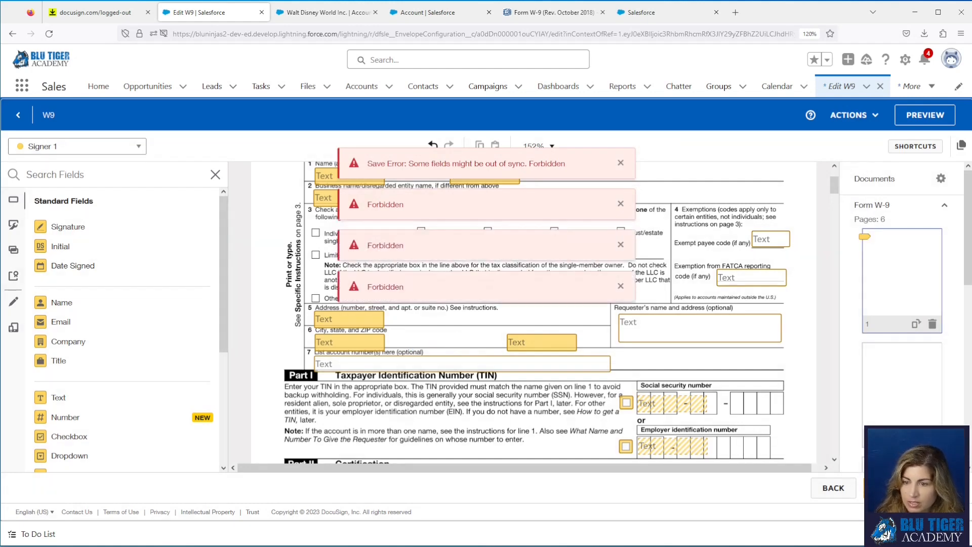
{"action": "left_click", "coordinate": [620, 286]}
{"action": "left_click", "coordinate": [620, 244]}
{"action": "left_click", "coordinate": [621, 204]}
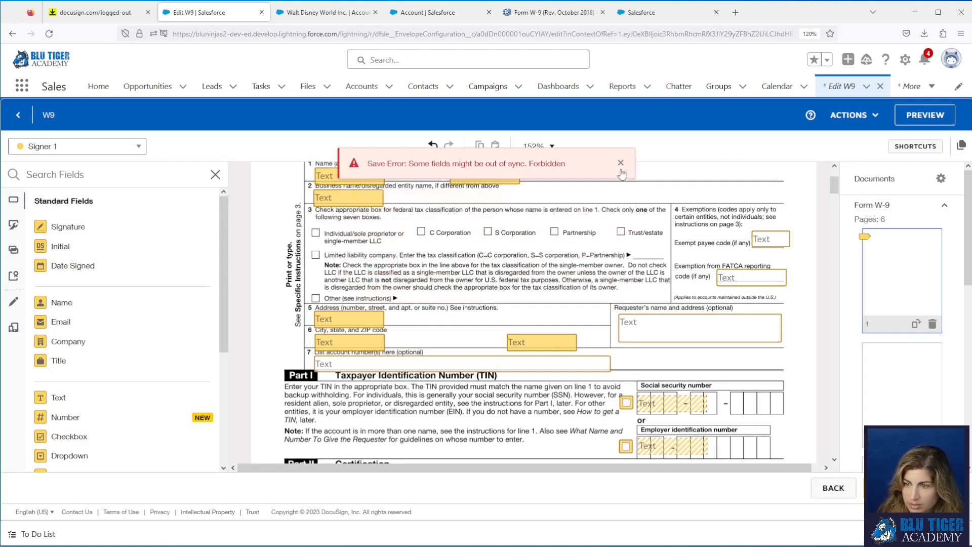
{"action": "left_click", "coordinate": [620, 162]}
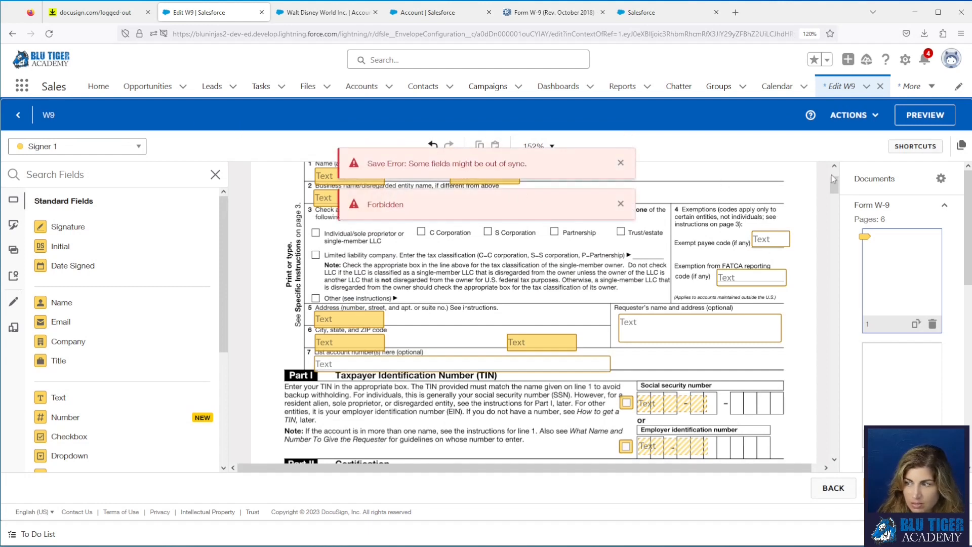
Reload the W9 template's field placement page to bring the form fields back in sync
{"action": "left_click", "coordinate": [48, 34]}
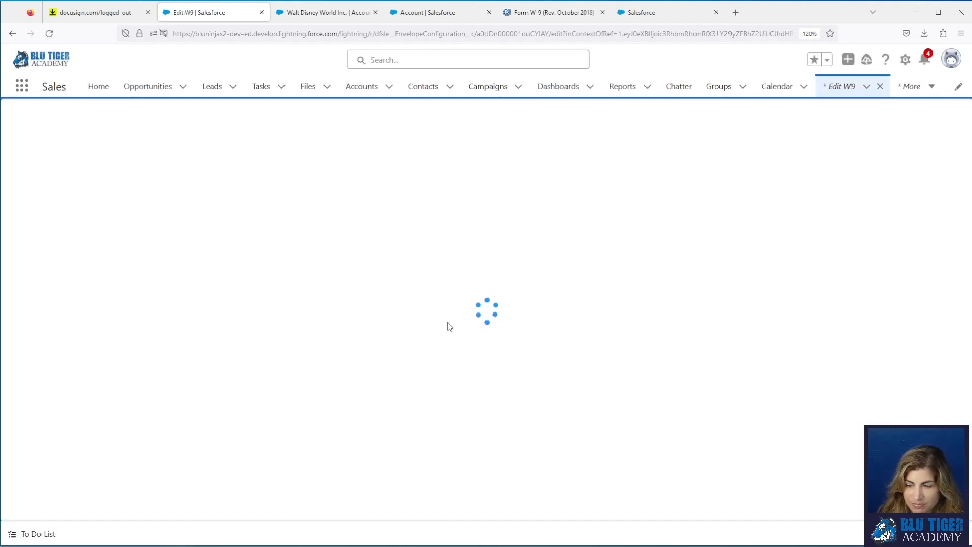
{"action": "left_click", "coordinate": [557, 167]}
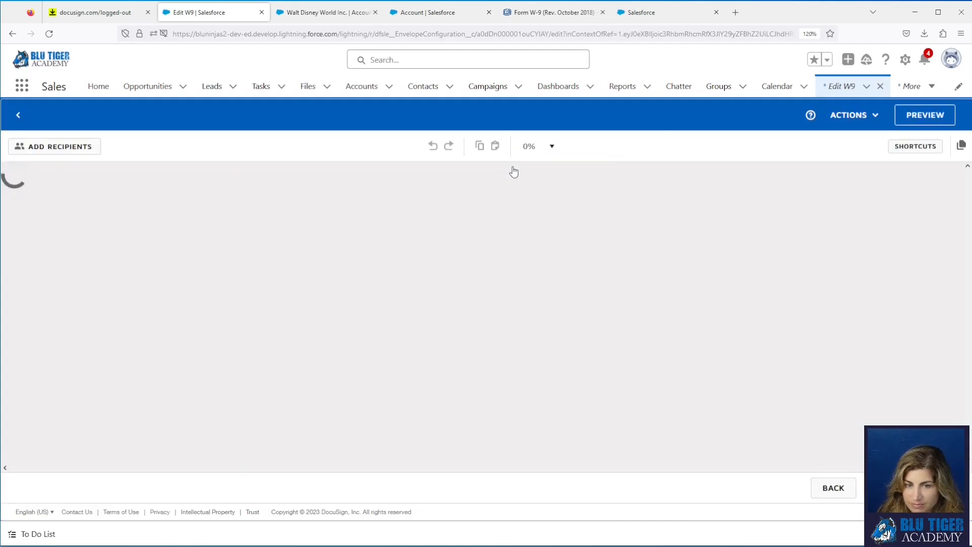
{"action": "scroll", "coordinate": [572, 263], "scroll_direction": "down", "scroll_amount": 3}
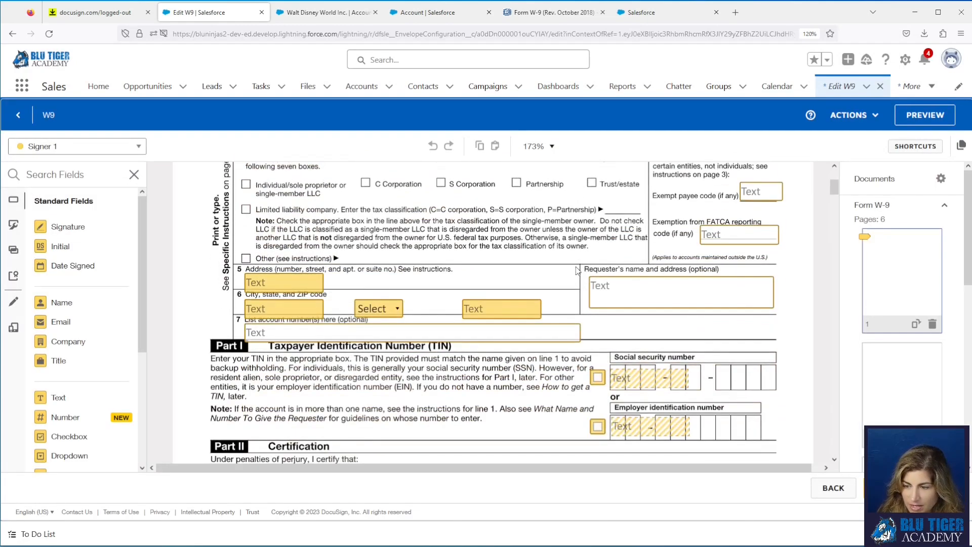
{"action": "scroll", "coordinate": [577, 270], "scroll_direction": "up", "scroll_amount": 2}
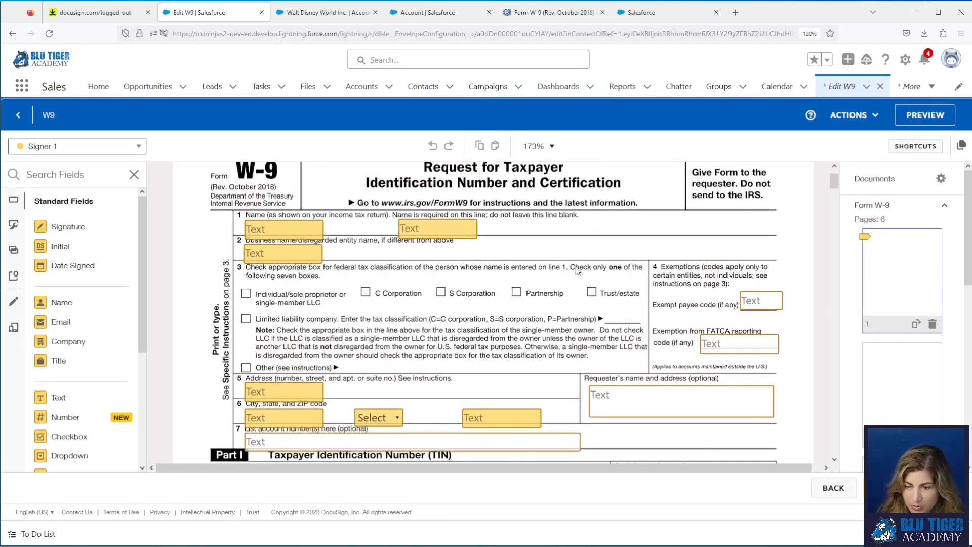
Delete the empty state dropdown on line 6 and continue to the template's Options stage
{"action": "left_click", "coordinate": [377, 421]}
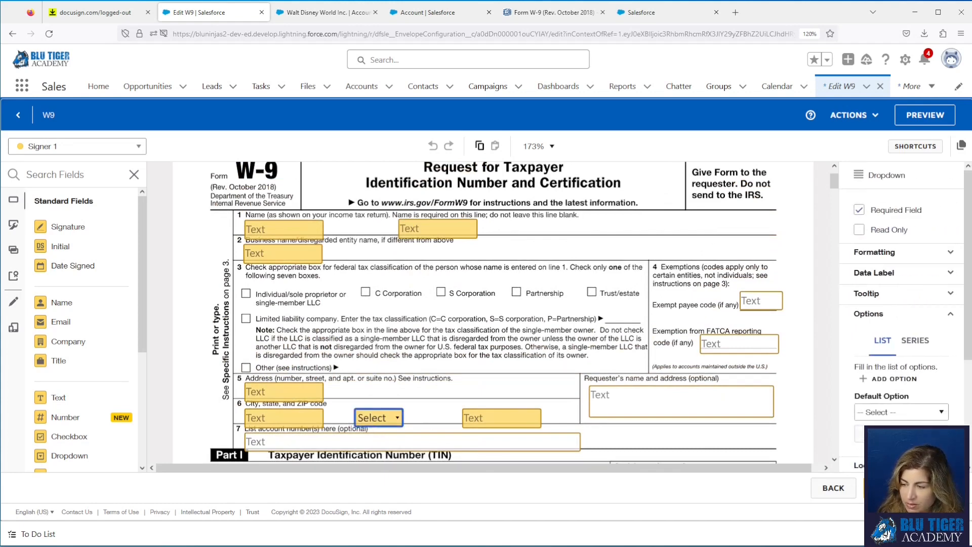
{"action": "left_click", "coordinate": [889, 488]}
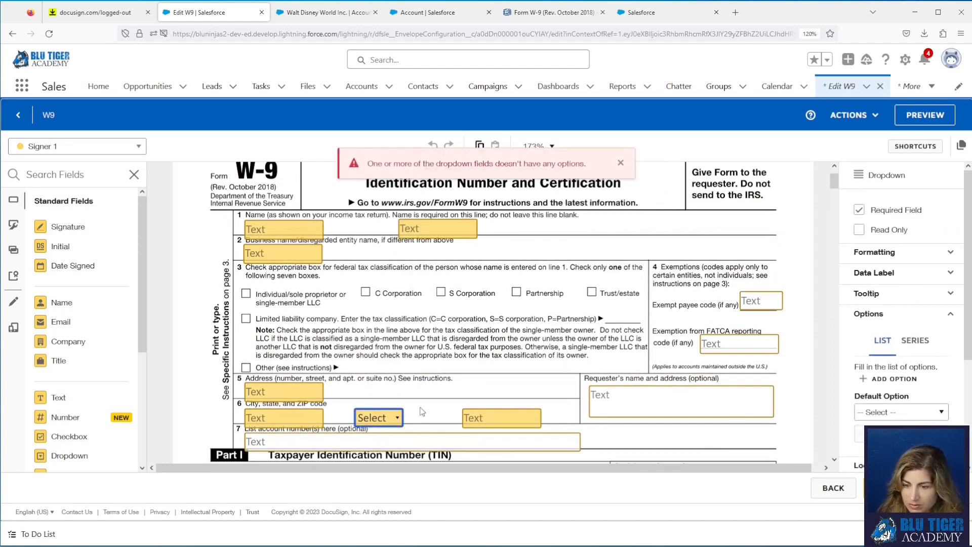
{"action": "key", "text": "Delete"}
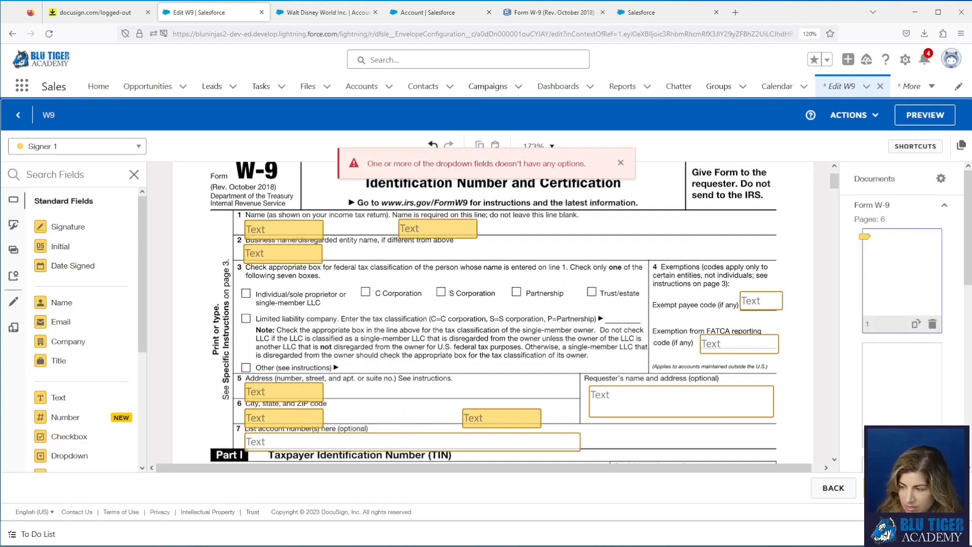
{"action": "left_click", "coordinate": [888, 489]}
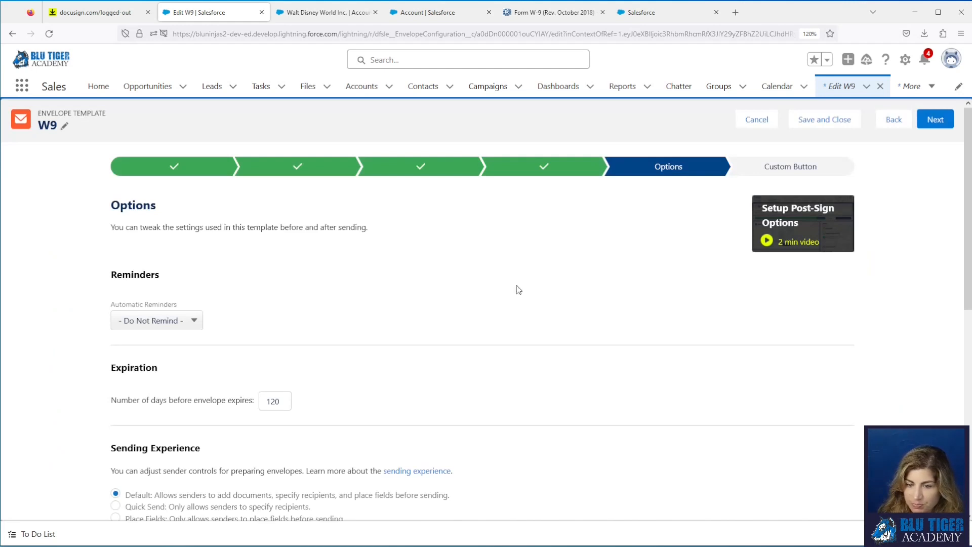
Save completed documents back to the Salesforce Account Record, combined into one PDF file with the filename Email Subject + .pdf
{"action": "scroll", "coordinate": [299, 314], "scroll_direction": "down", "scroll_amount": 3}
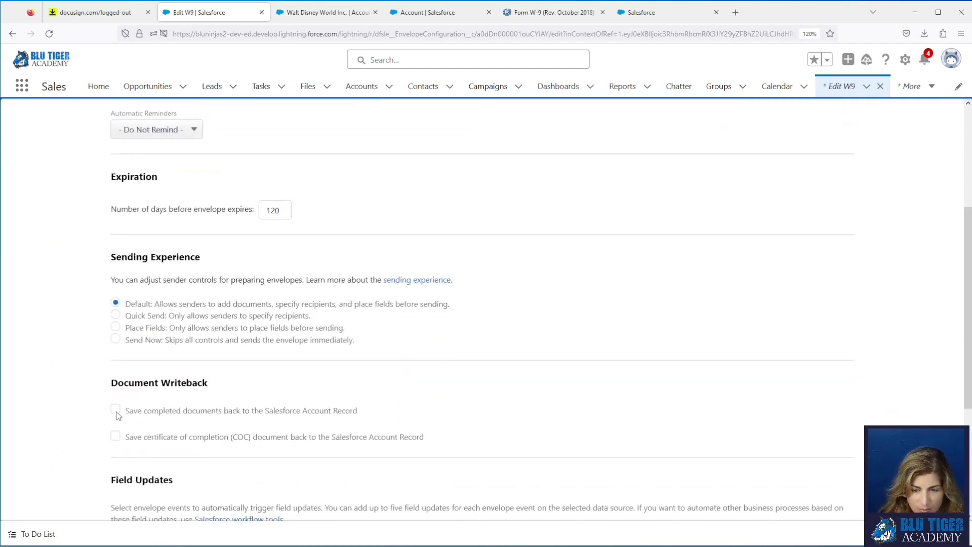
{"action": "left_click", "coordinate": [116, 410]}
{"action": "scroll", "coordinate": [254, 390], "scroll_direction": "down", "scroll_amount": 3}
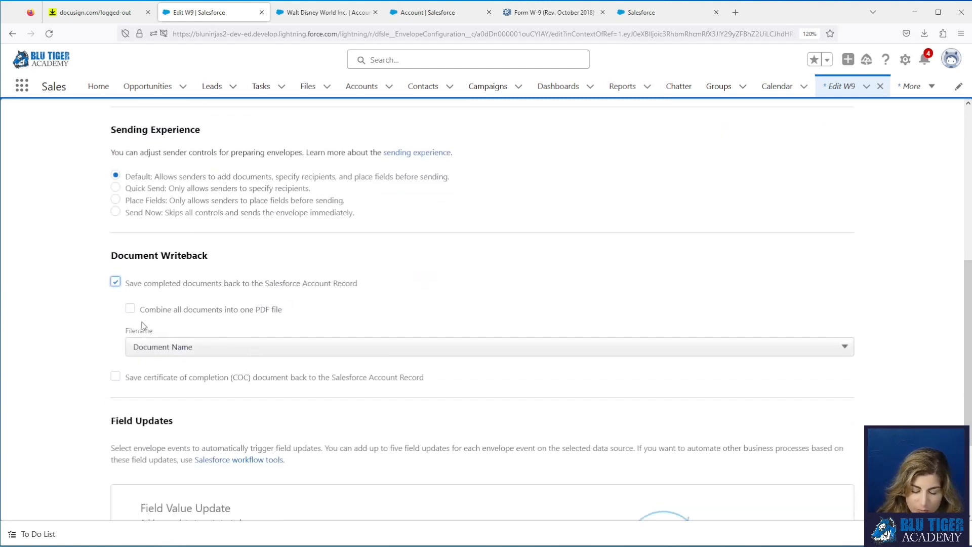
{"action": "left_click", "coordinate": [130, 308]}
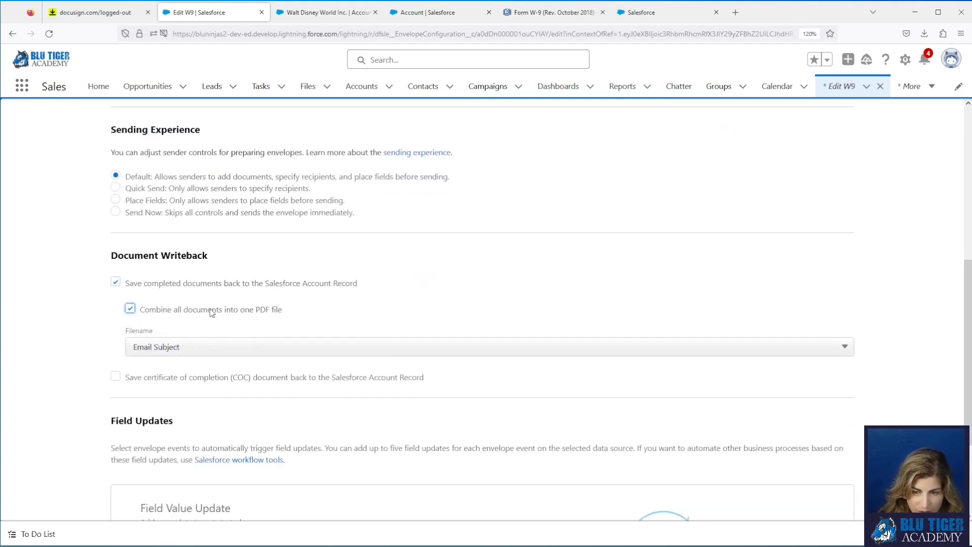
{"action": "left_click", "coordinate": [195, 347]}
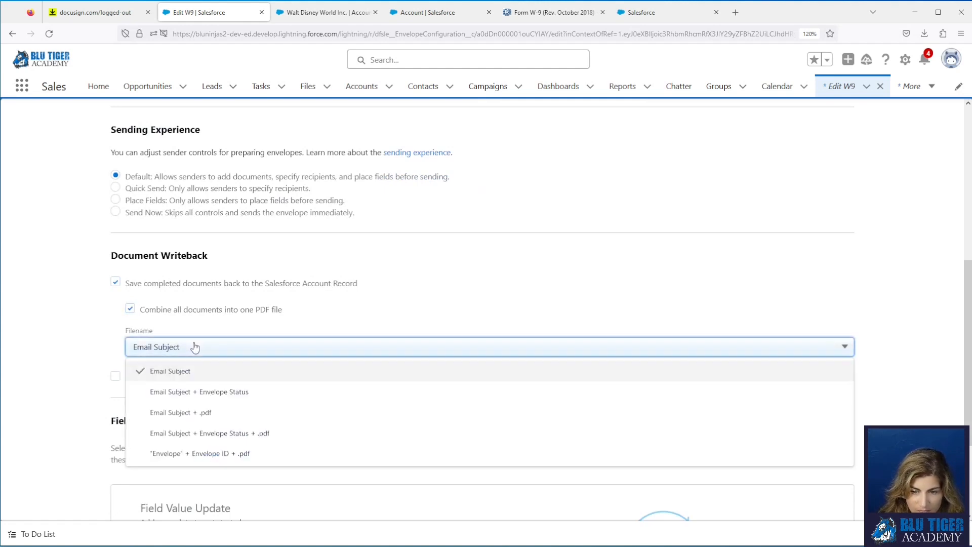
{"action": "left_click", "coordinate": [196, 414]}
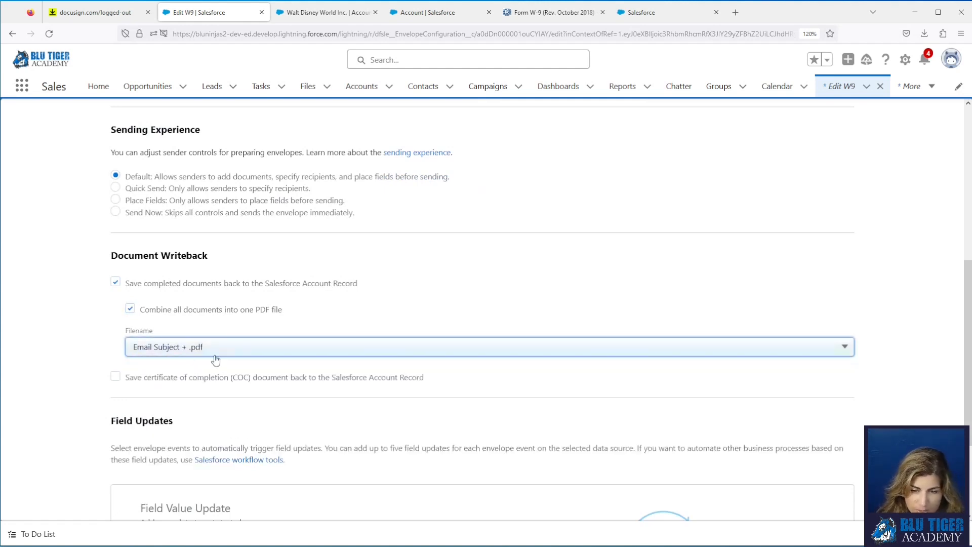
Enable saving the certificate of completion back to the Account Record and continue to the Custom Button stage
{"action": "left_click", "coordinate": [116, 379]}
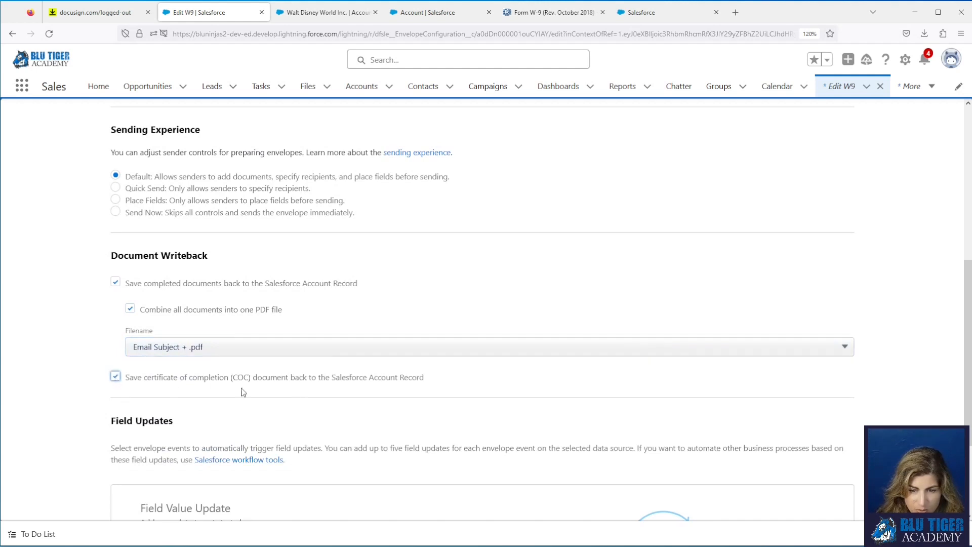
{"action": "scroll", "coordinate": [305, 387], "scroll_direction": "down", "scroll_amount": 2}
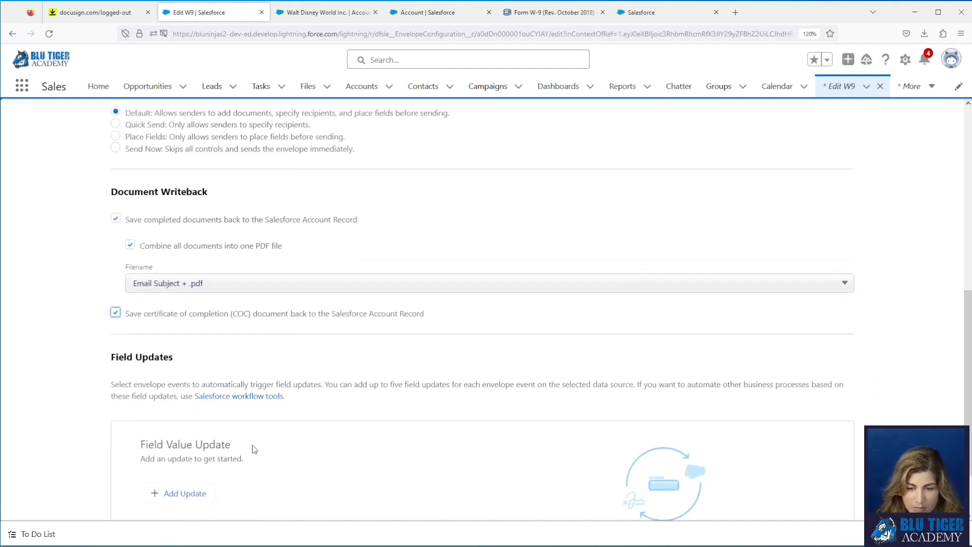
{"action": "scroll", "coordinate": [236, 457], "scroll_direction": "down", "scroll_amount": 2}
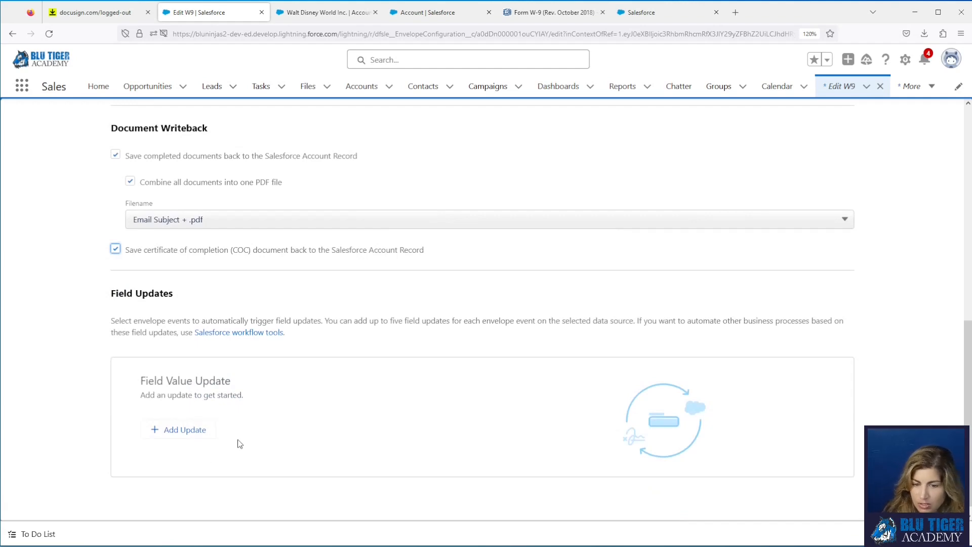
{"action": "scroll", "coordinate": [424, 424], "scroll_direction": "up", "scroll_amount": 12}
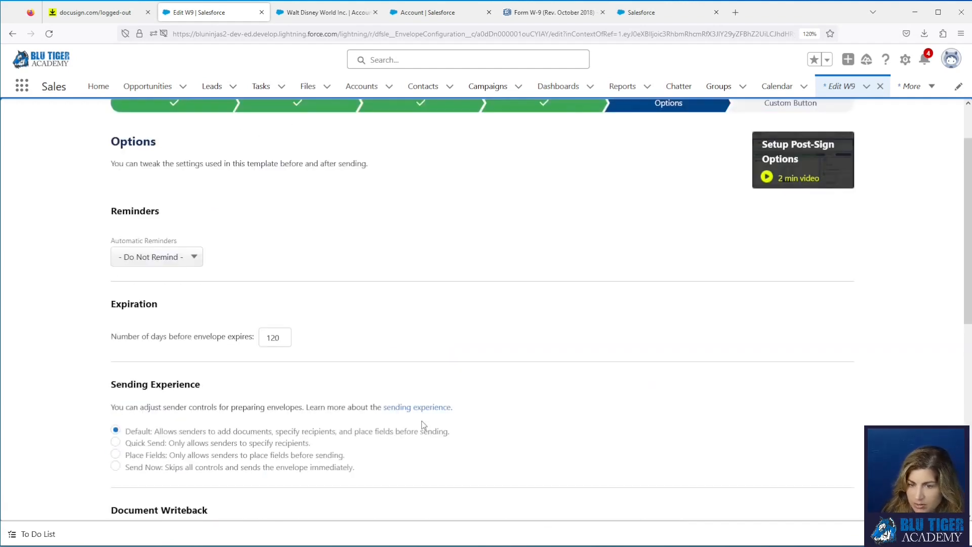
{"action": "scroll", "coordinate": [424, 424], "scroll_direction": "up", "scroll_amount": 2}
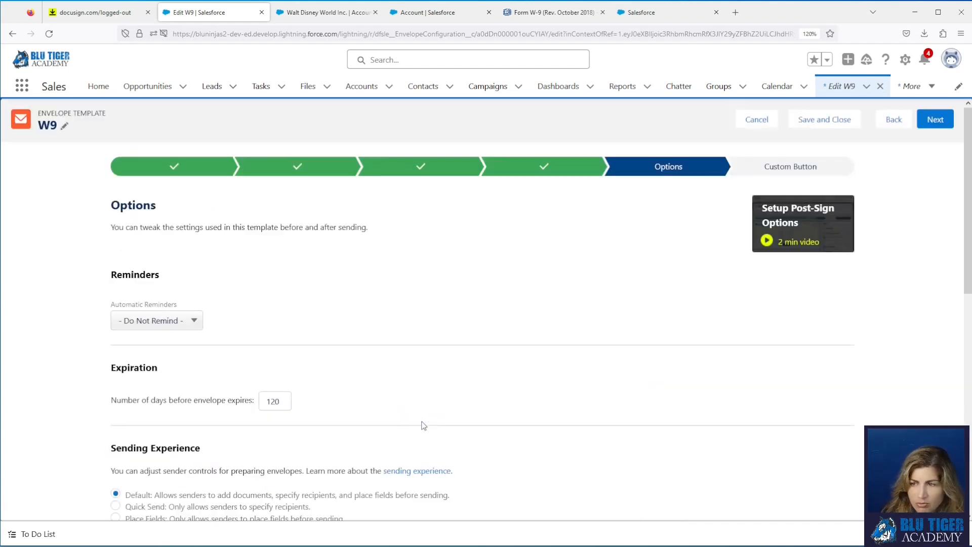
{"action": "left_click", "coordinate": [935, 122]}
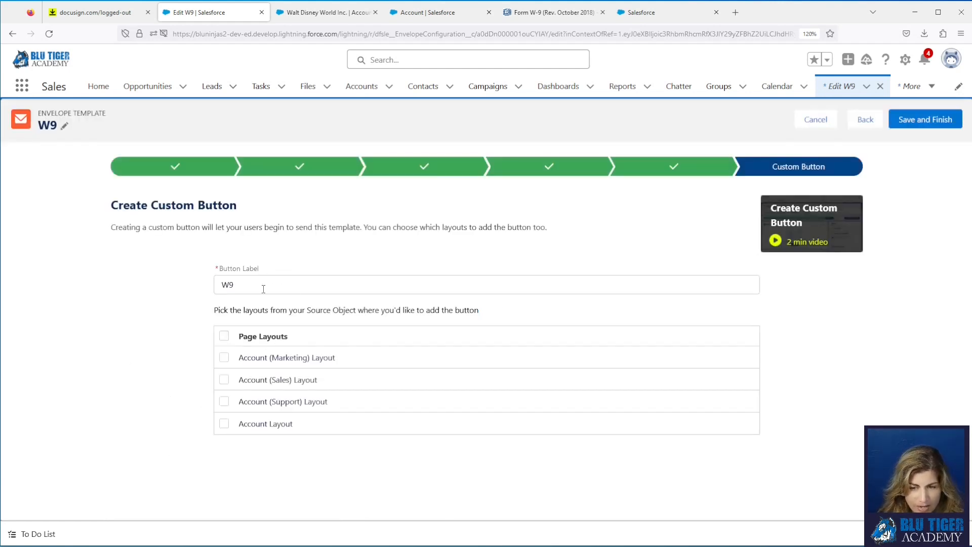
Label the custom button DocuSign W9, add it to the Account Layout, and save and finish the template
{"action": "left_click", "coordinate": [224, 289]}
{"action": "type", "text": "DocuSign"}
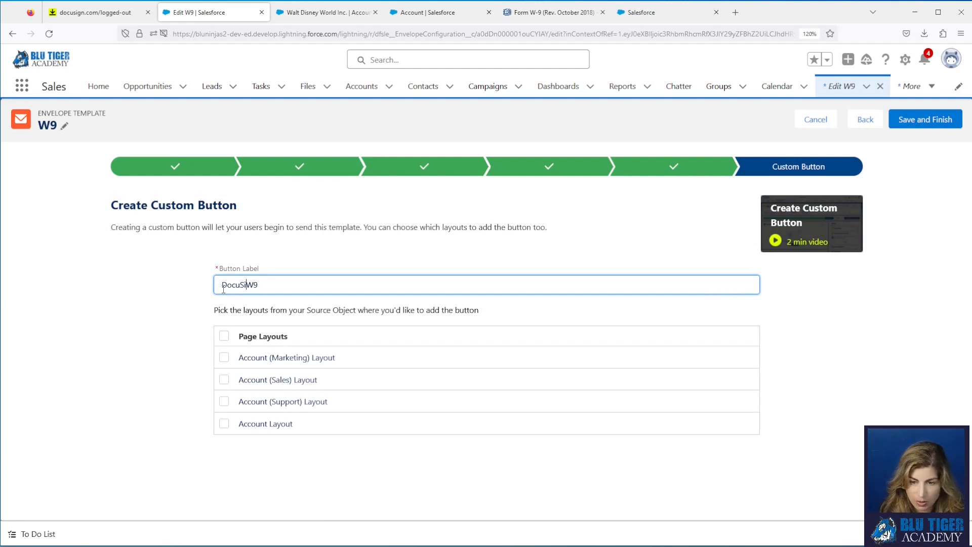
{"action": "left_click", "coordinate": [224, 423]}
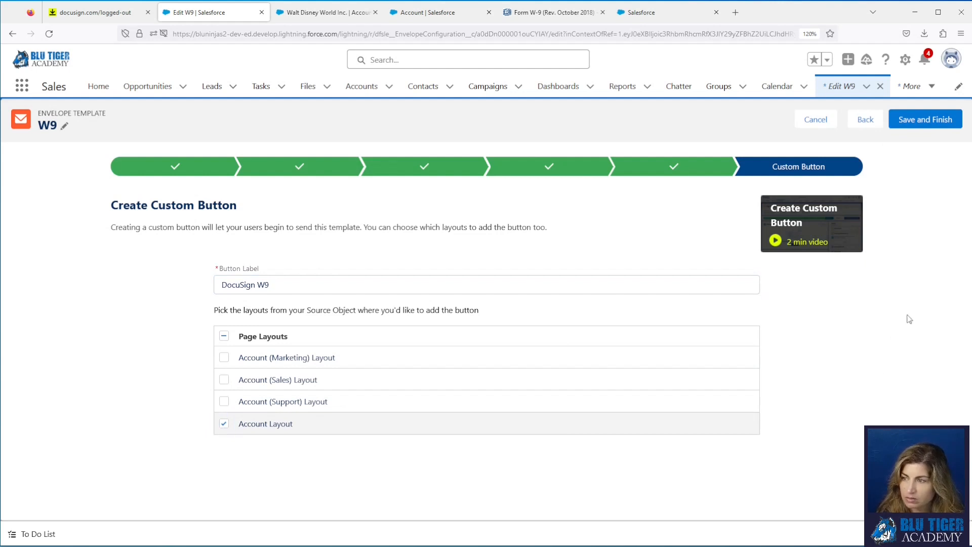
{"action": "left_click", "coordinate": [920, 121]}
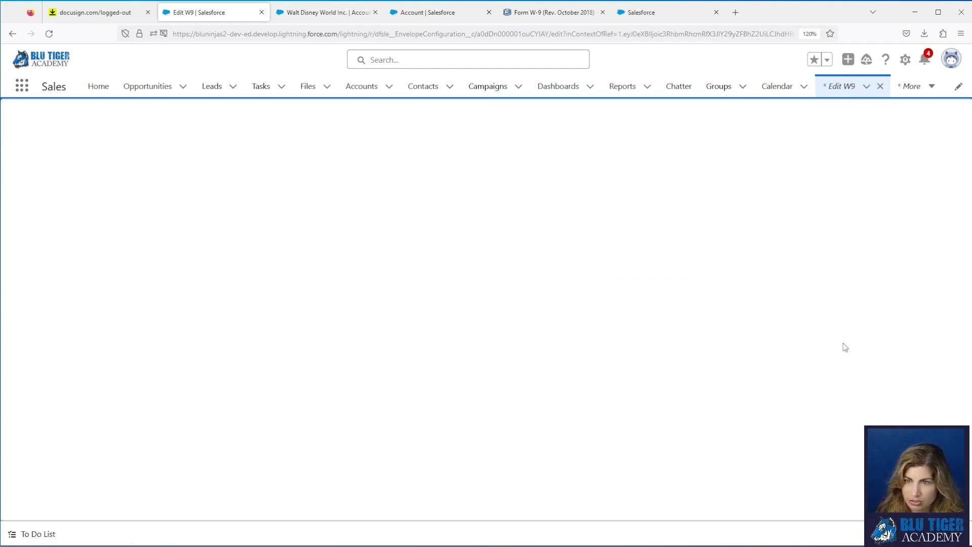
{"action": "left_click", "coordinate": [476, 273]}
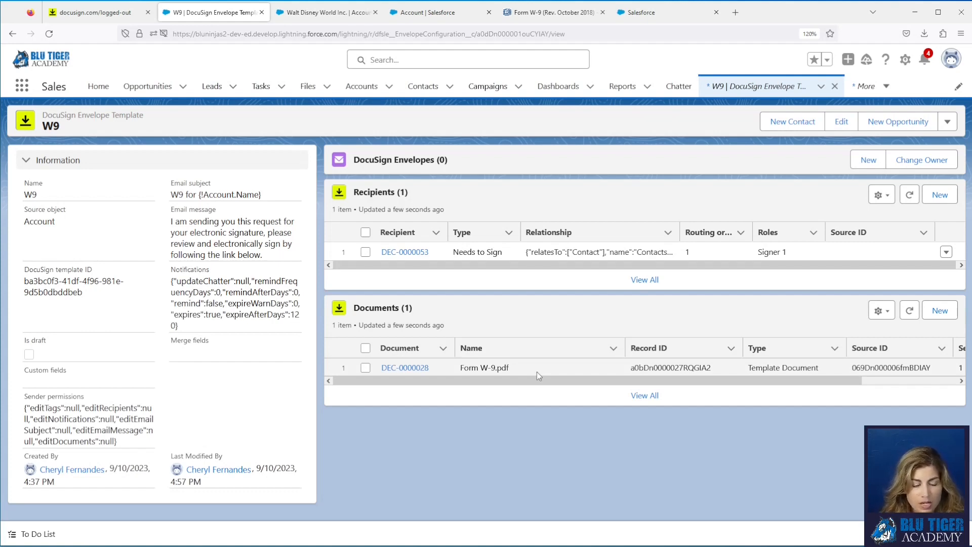
Check the Account object's Buttons, Links, and Actions in Object Manager for the DocuSign W9 button, reloading the list once
{"action": "left_click", "coordinate": [423, 17]}
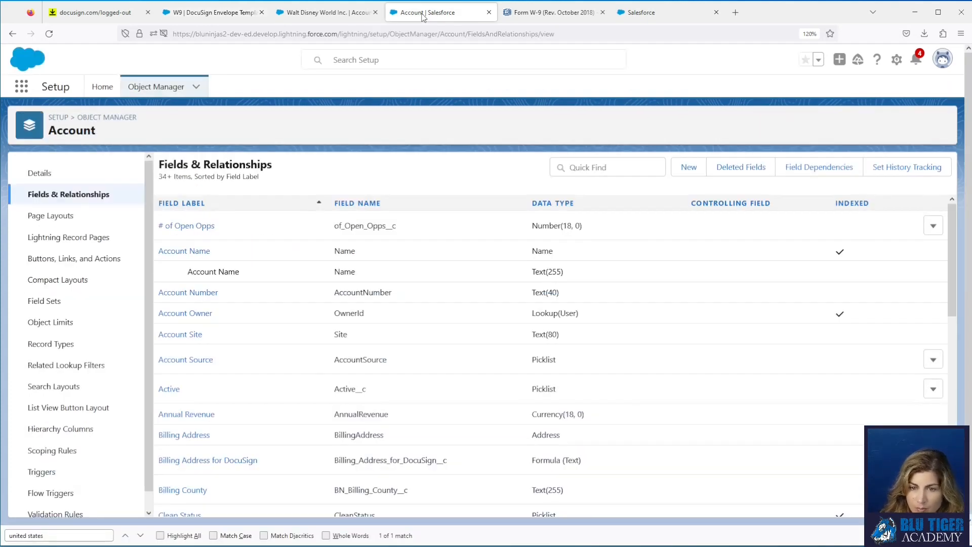
{"action": "left_click", "coordinate": [60, 215]}
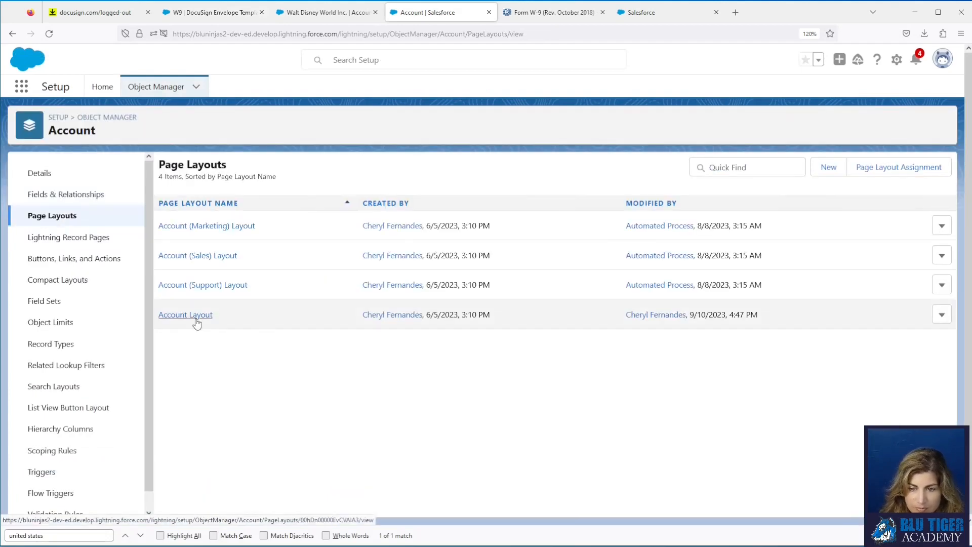
{"action": "left_click", "coordinate": [190, 318]}
{"action": "left_click", "coordinate": [87, 267]}
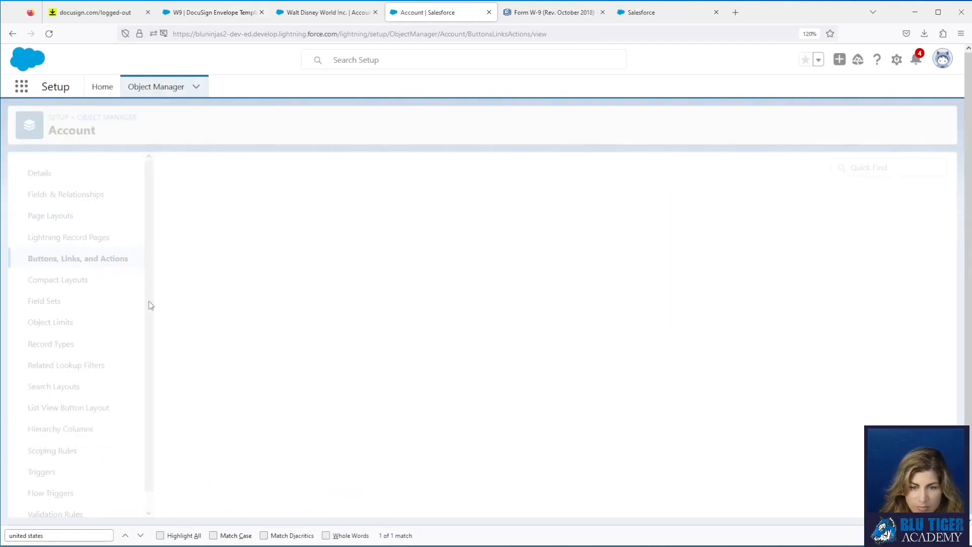
{"action": "scroll", "coordinate": [217, 321], "scroll_direction": "down", "scroll_amount": 5}
{"action": "scroll", "coordinate": [217, 321], "scroll_direction": "down", "scroll_amount": 2}
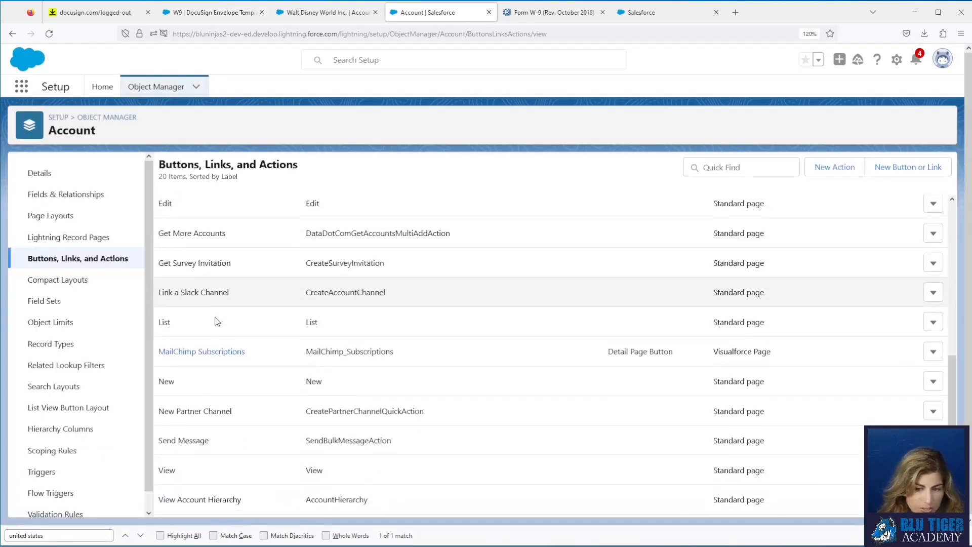
{"action": "scroll", "coordinate": [217, 321], "scroll_direction": "up", "scroll_amount": 6}
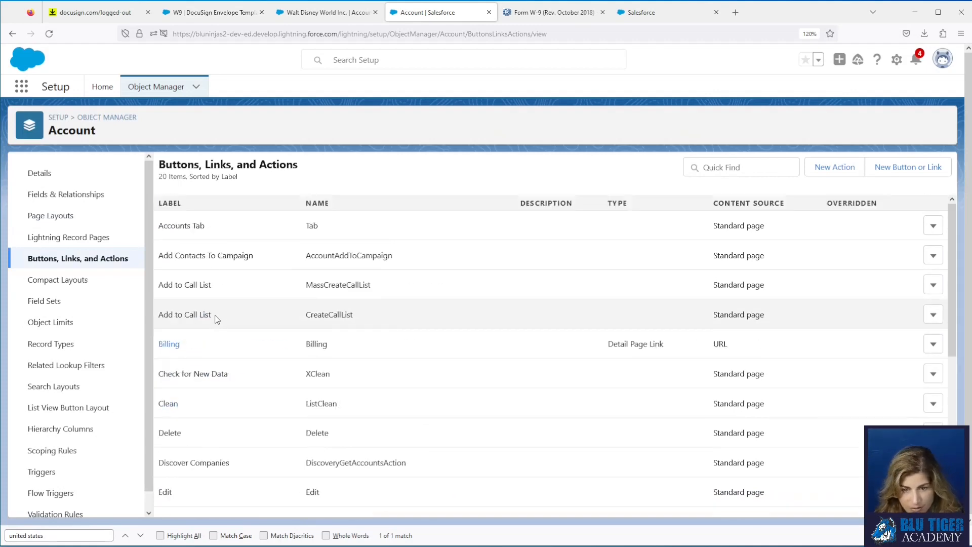
{"action": "left_click", "coordinate": [43, 37]}
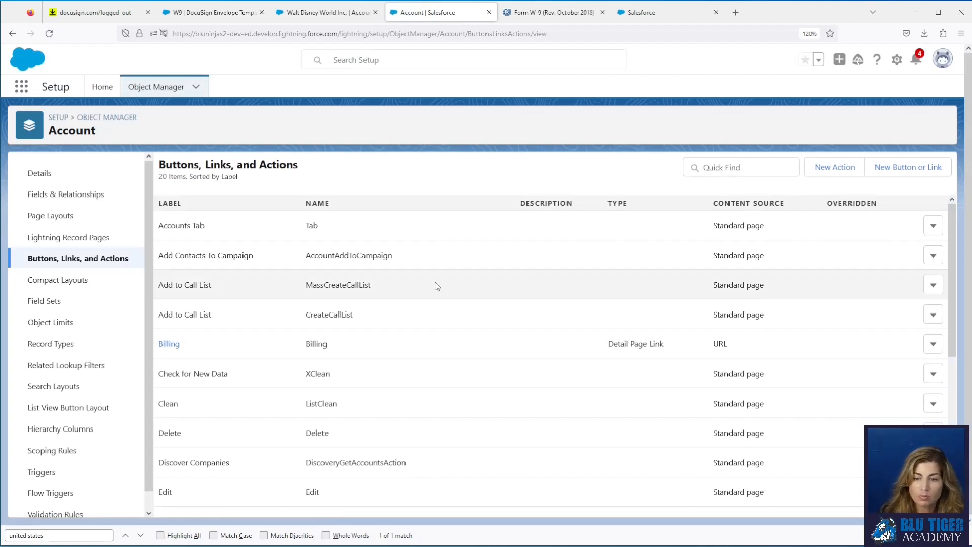
{"action": "scroll", "coordinate": [438, 286], "scroll_direction": "down", "scroll_amount": 5}
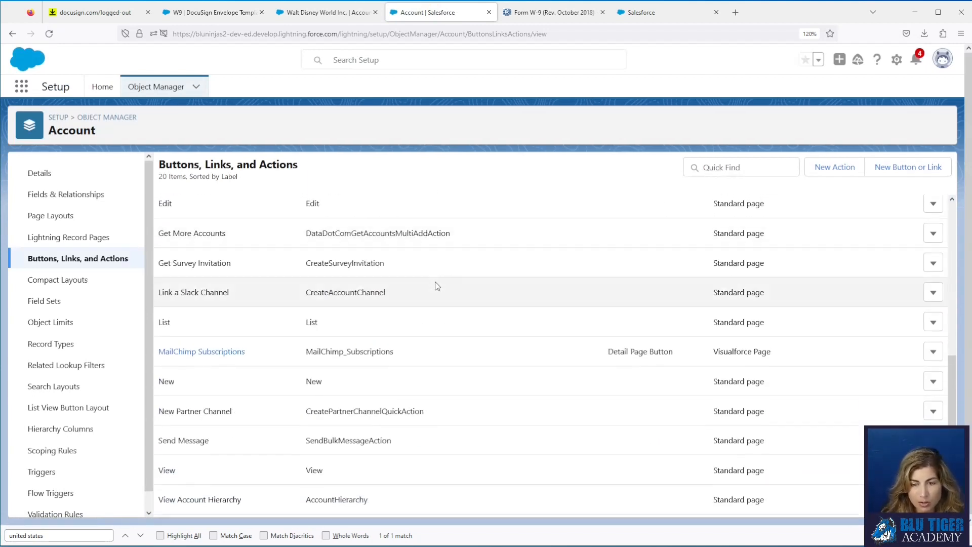
Create a new button or link on Account and enter the URLFOR formula for /apex/dfsle__sending with the title DocuSign W9
{"action": "scroll", "coordinate": [437, 286], "scroll_direction": "up", "scroll_amount": 5}
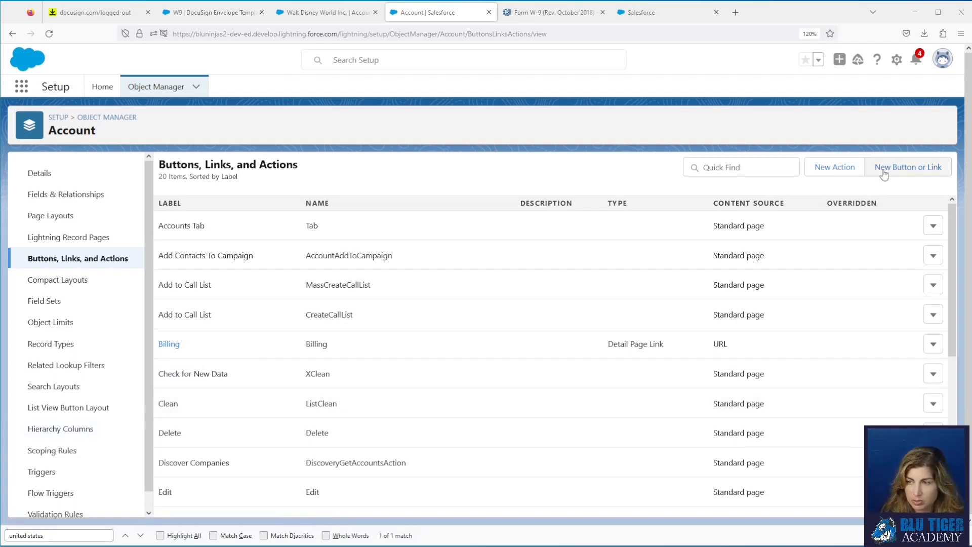
{"action": "left_click", "coordinate": [884, 170]}
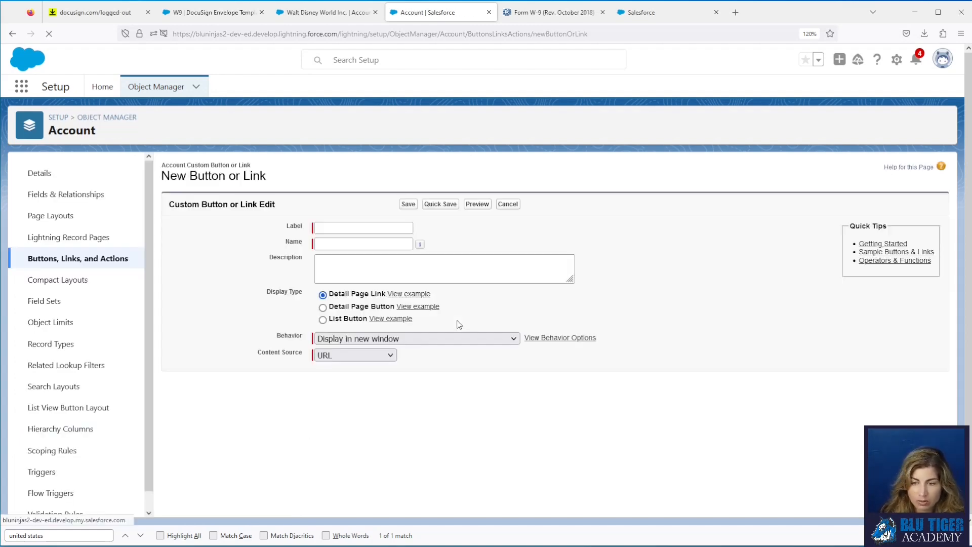
{"action": "left_click", "coordinate": [298, 426]}
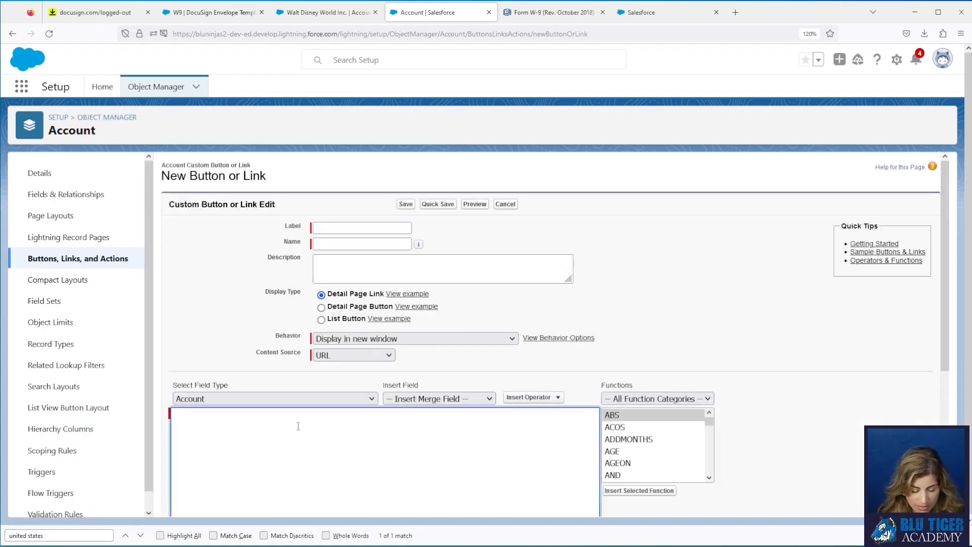
{"action": "type", "text": "{!URLFOR(IF($Site.prefix == '/s','/apex/dfsle__sending', $Site.Prefix +'/apex/dfsle__sending'), null, [sId = Account.Id, quickSend = false, isEmbedded = false, templateId = 'a0z4u00004ghSp6AAE', recordId = Account.Id, title = 'DocuSign W9'])}"}
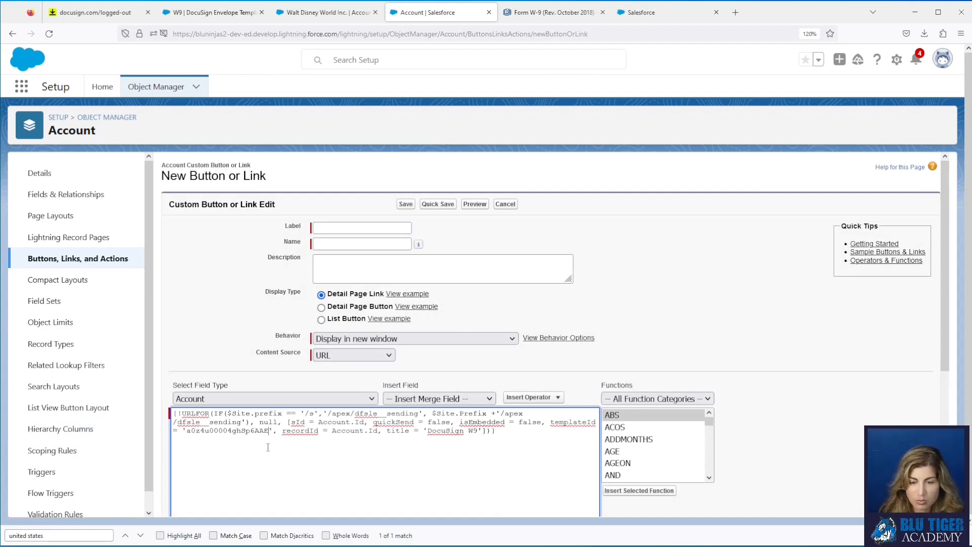
Replace the templateId value in the button formula with the W9 envelope template's record ID, copied from that record's web address
{"action": "key", "text": "BackSpace"}
{"action": "key", "text": "BackSpace"}
{"action": "key", "text": "BackSpace"}
{"action": "key", "text": "BackSpace"}
{"action": "key", "text": "BackSpace"}
{"action": "key", "text": "BackSpace"}
{"action": "key", "text": "BackSpace"}
{"action": "key", "text": "BackSpace"}
{"action": "key", "text": "BackSpace"}
{"action": "key", "text": "BackSpace"}
{"action": "key", "text": "BackSpace"}
{"action": "key", "text": "BackSpace"}
{"action": "key", "text": "BackSpace"}
{"action": "key", "text": "BackSpace"}
{"action": "key", "text": "BackSpace"}
{"action": "key", "text": "BackSpace"}
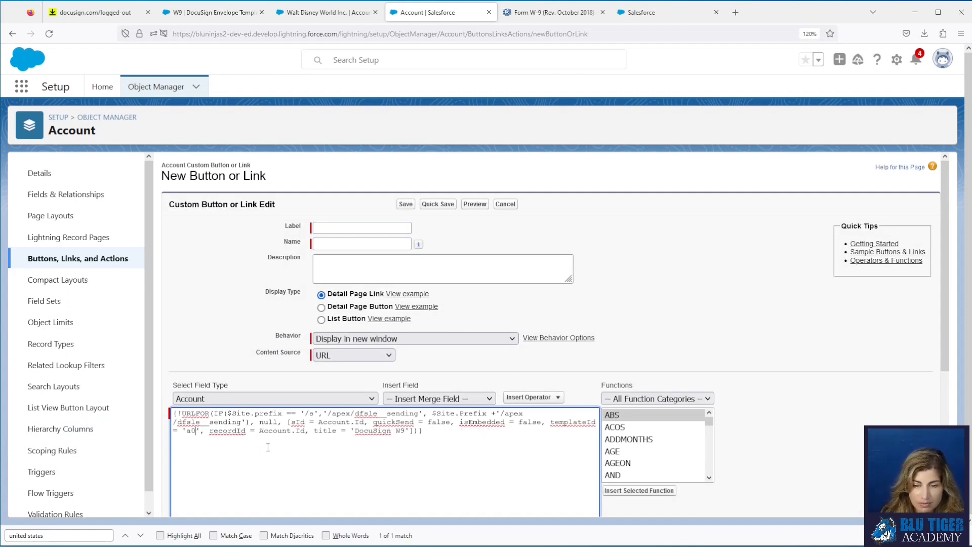
{"action": "key", "text": "BackSpace"}
{"action": "key", "text": "BackSpace"}
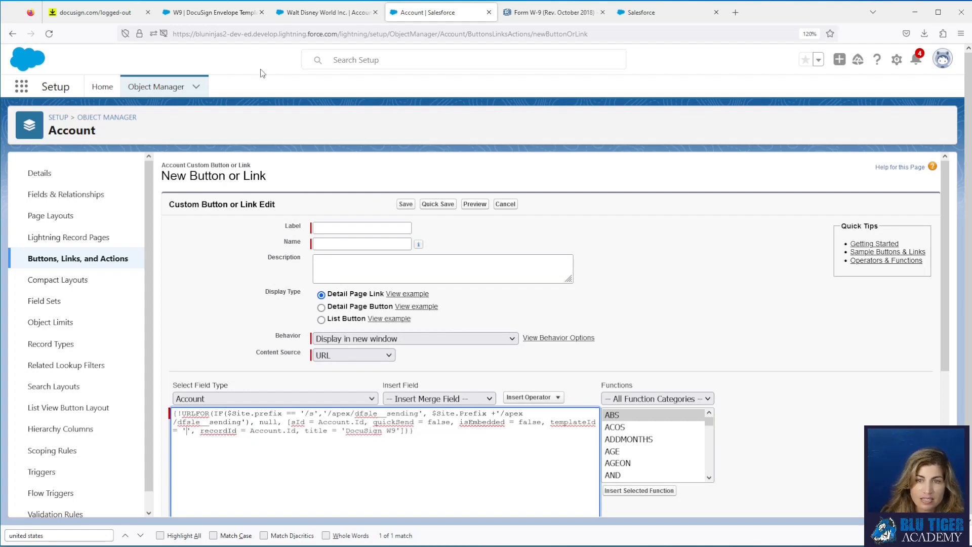
{"action": "left_click", "coordinate": [230, 20]}
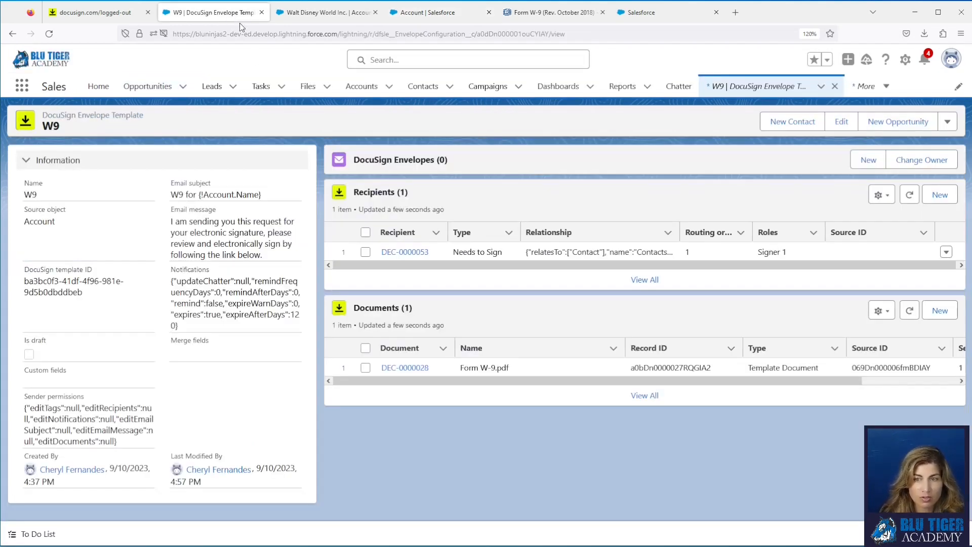
{"action": "double_click", "coordinate": [510, 33]}
{"action": "key", "text": "ctrl+c"}
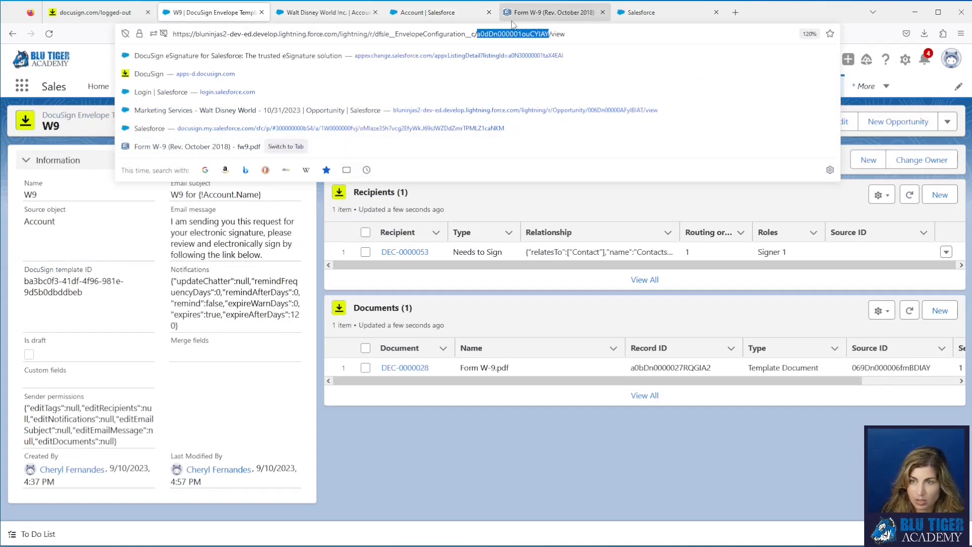
{"action": "left_click", "coordinate": [449, 24]}
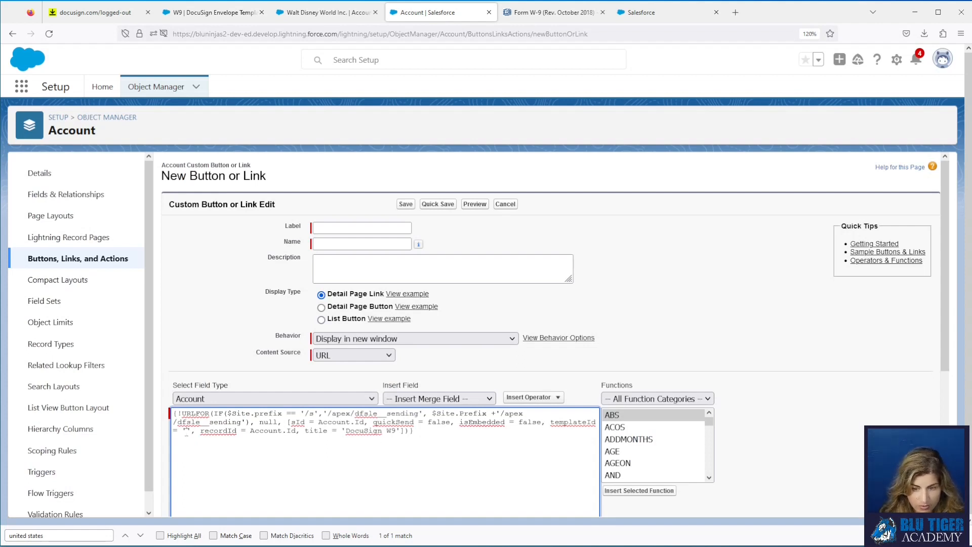
{"action": "key", "text": "ctrl+v"}
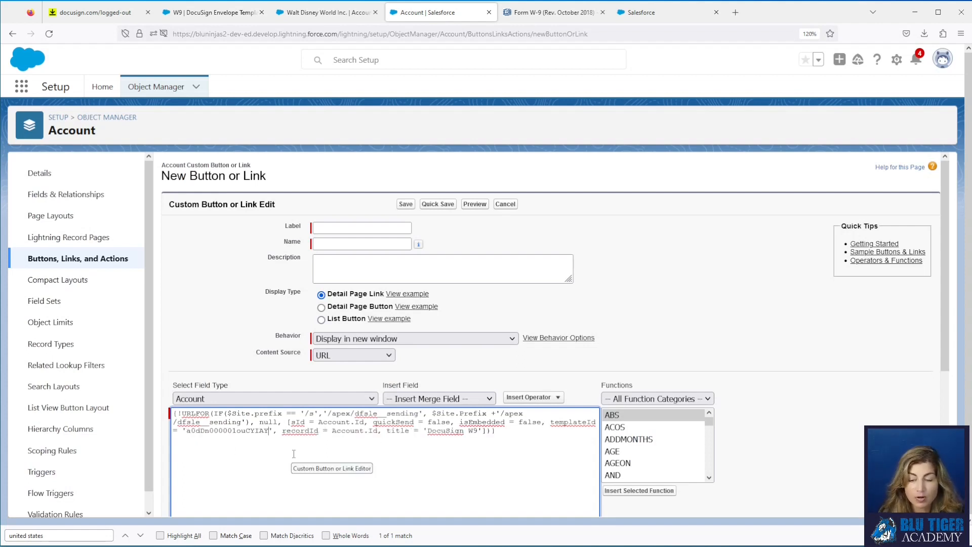
{"action": "double_click", "coordinate": [335, 422]}
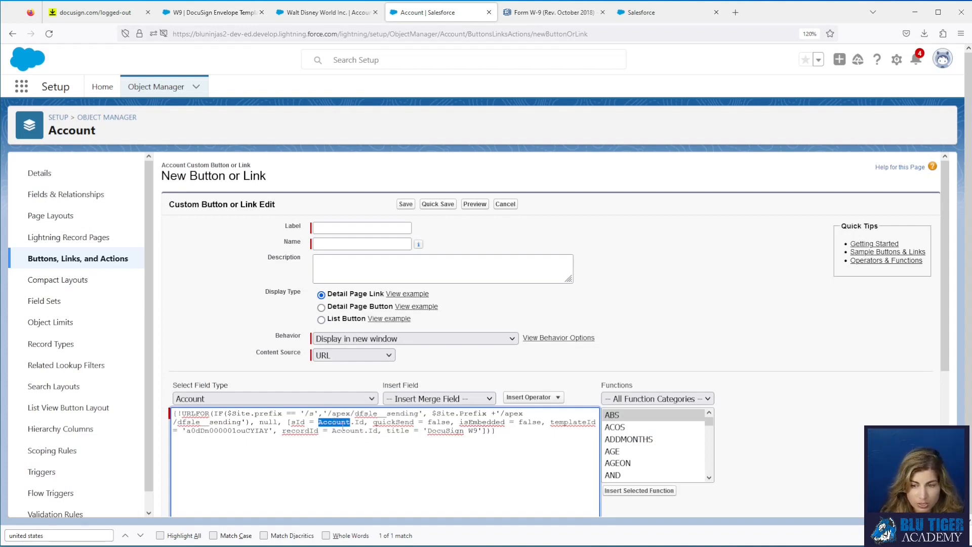
Label the button DocuSign w9, make it a Detail Page Button displayed in the existing window without sidebar or header, and save it
{"action": "left_click", "coordinate": [346, 228]}
{"action": "type", "text": "DocuSi"}
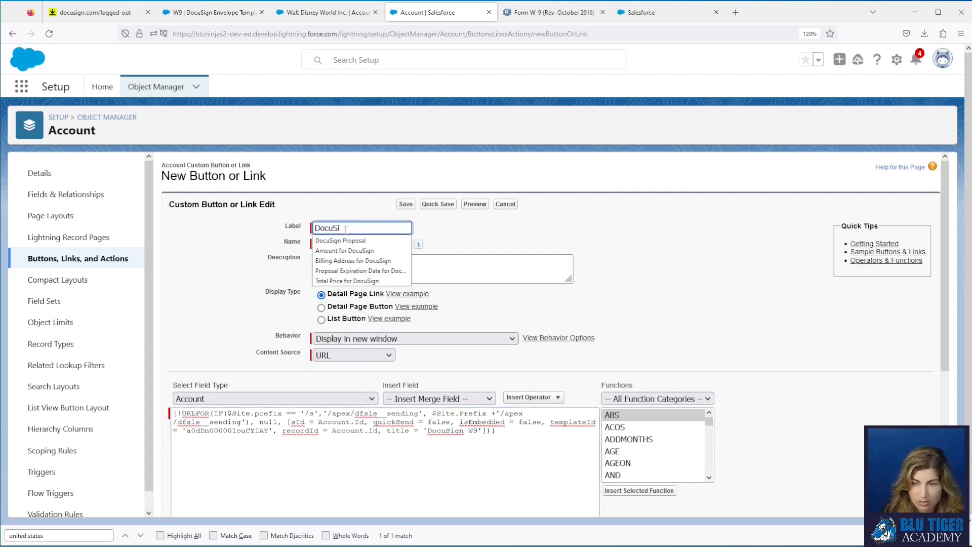
{"action": "type", "text": "gn w9"}
{"action": "key", "text": "Tab"}
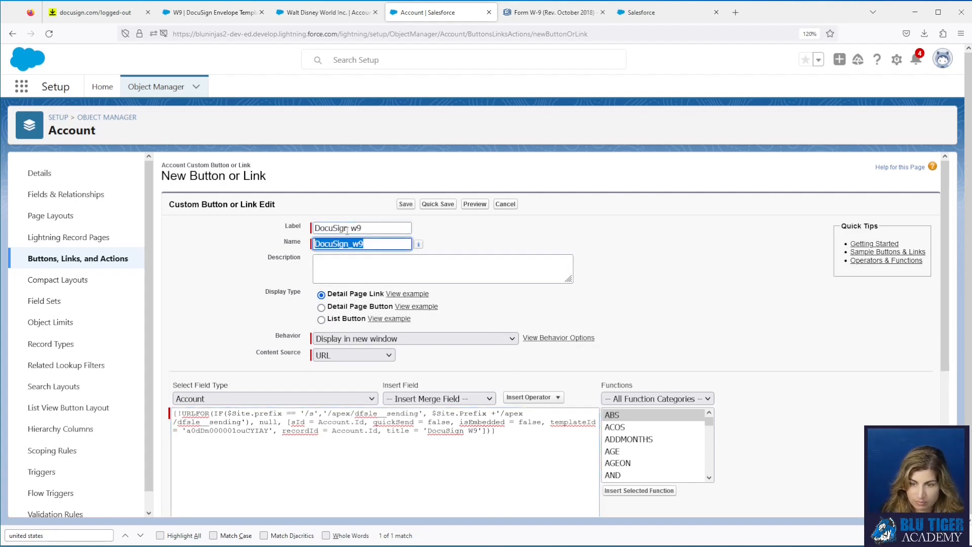
{"action": "left_click", "coordinate": [323, 307]}
{"action": "left_click", "coordinate": [357, 339]}
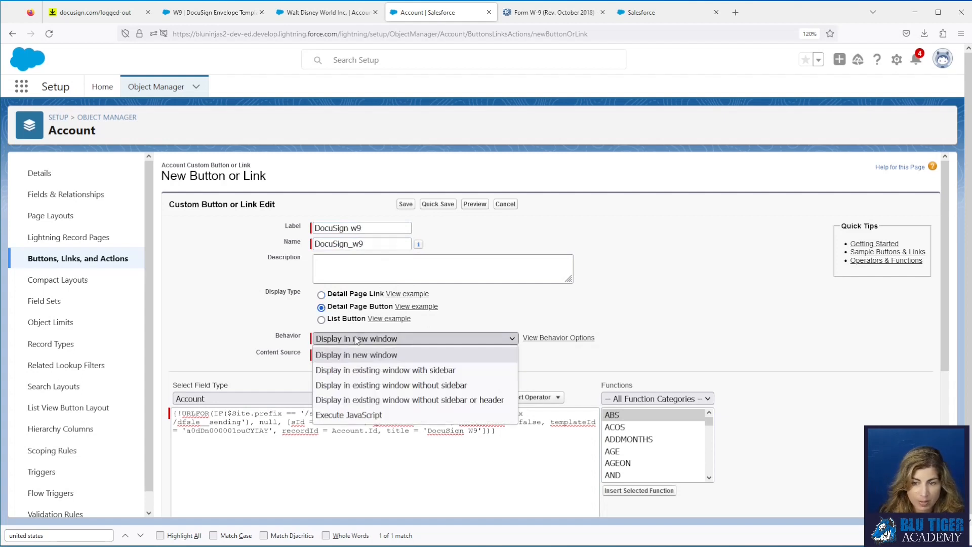
{"action": "left_click", "coordinate": [387, 400]}
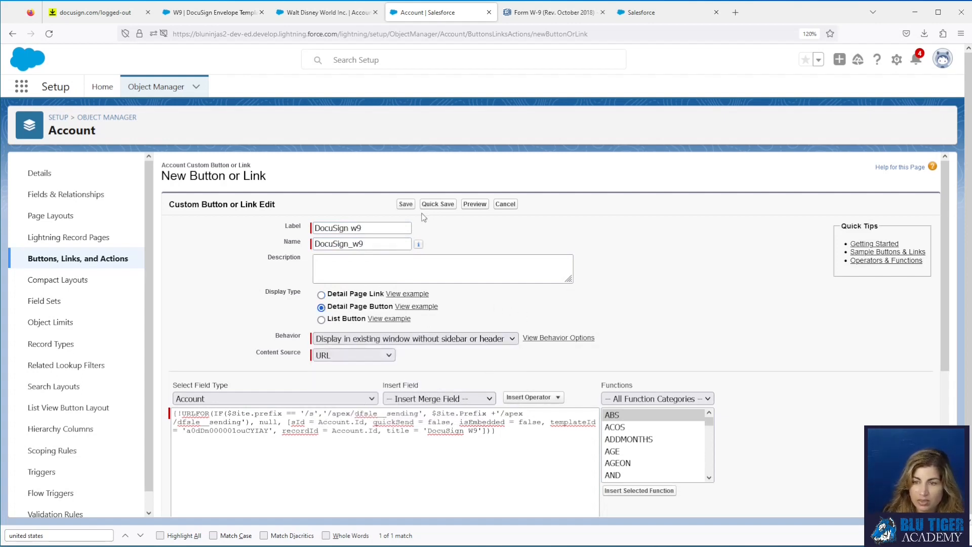
{"action": "left_click", "coordinate": [406, 203]}
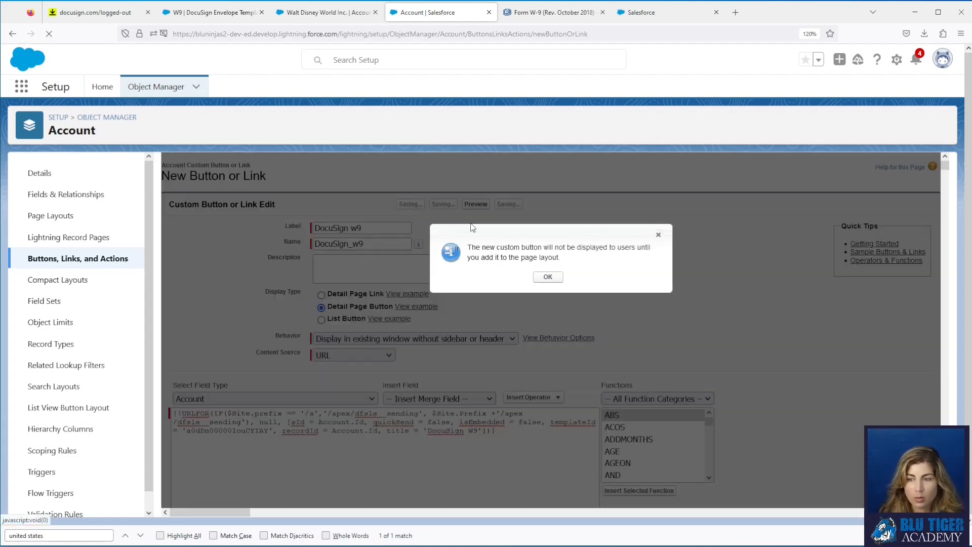
{"action": "left_click", "coordinate": [547, 279]}
Add the DocuSign w9 action at the start of the Account Layout's Salesforce Mobile and Lightning Experience Actions and save the layout
{"action": "left_click", "coordinate": [52, 216]}
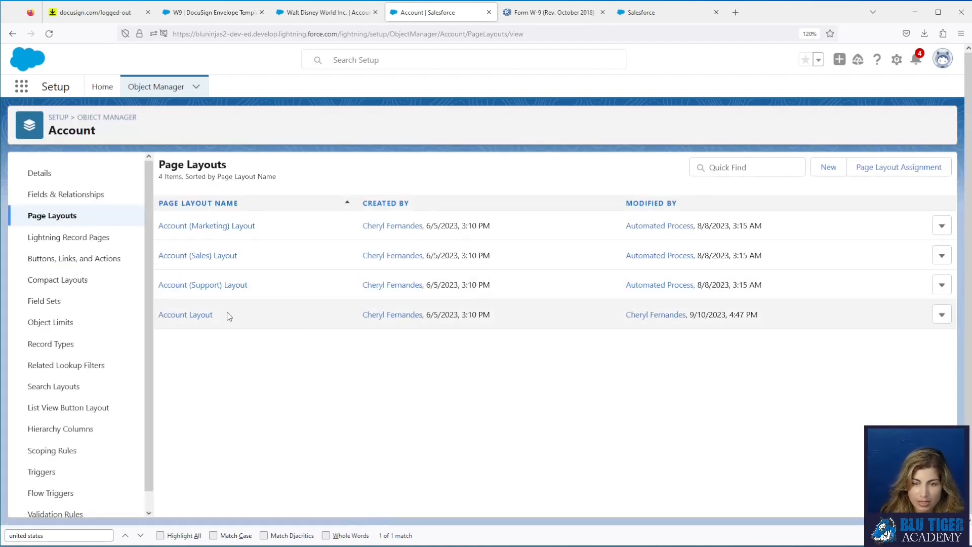
{"action": "left_click", "coordinate": [200, 316]}
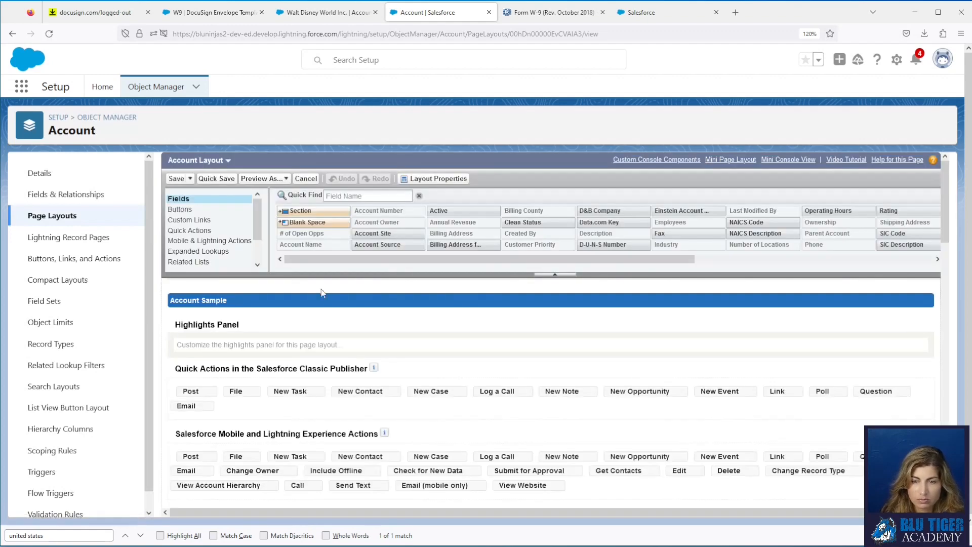
{"action": "left_click", "coordinate": [203, 242]}
{"action": "scroll", "coordinate": [369, 232], "scroll_direction": "down", "scroll_amount": 3}
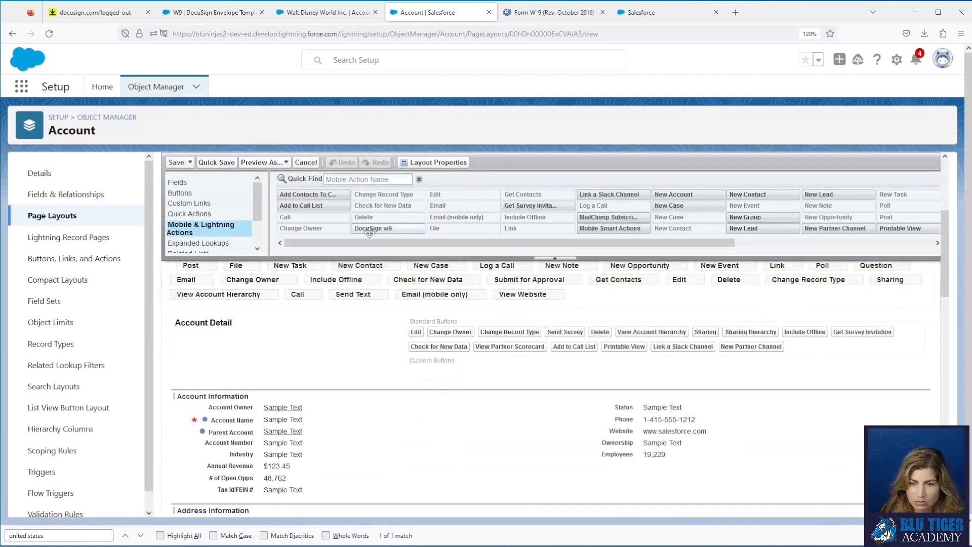
{"action": "left_click_drag", "start_coordinate": [369, 229], "coordinate": [192, 330]}
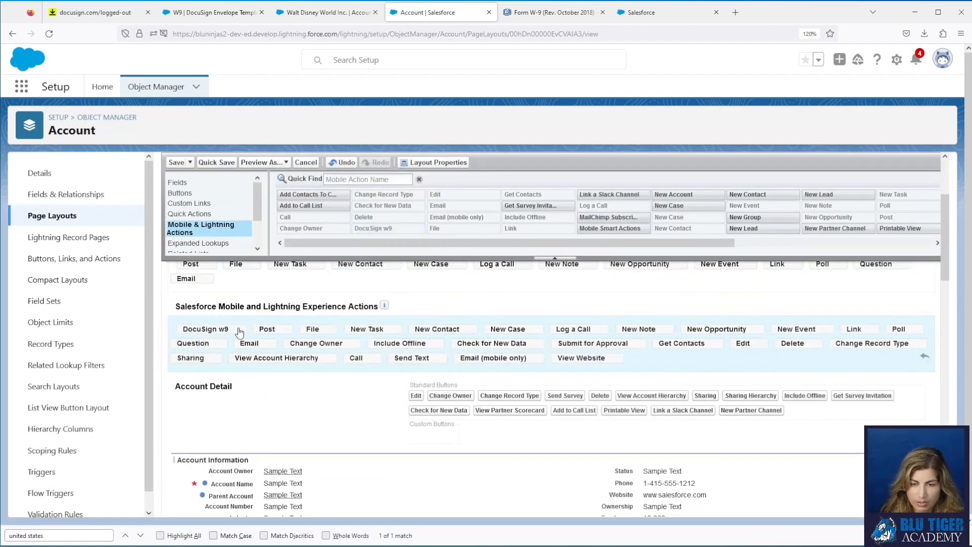
Reload the Walt Disney World Inc. account record to check for the DocuSign w9 button, and return to the Account object setup
{"action": "left_click", "coordinate": [317, 14]}
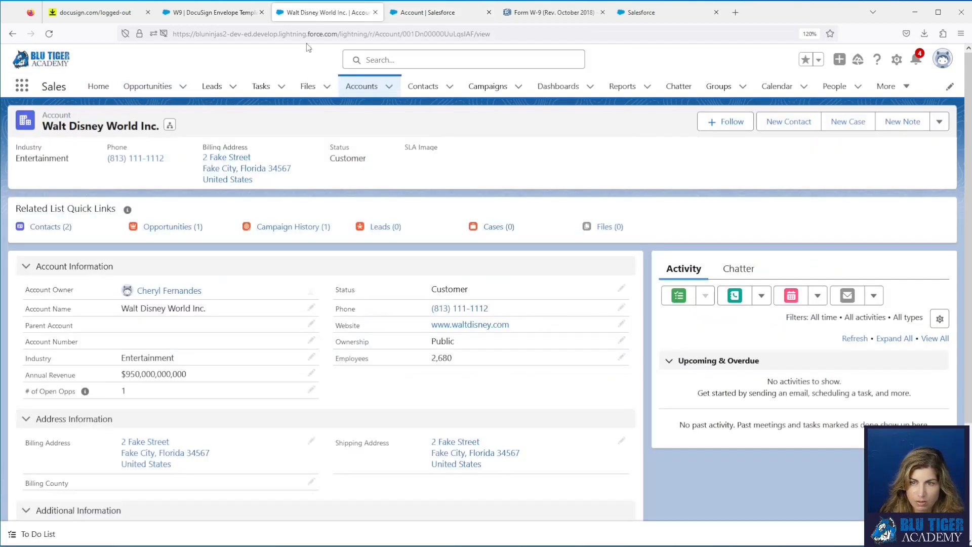
{"action": "left_click", "coordinate": [50, 34]}
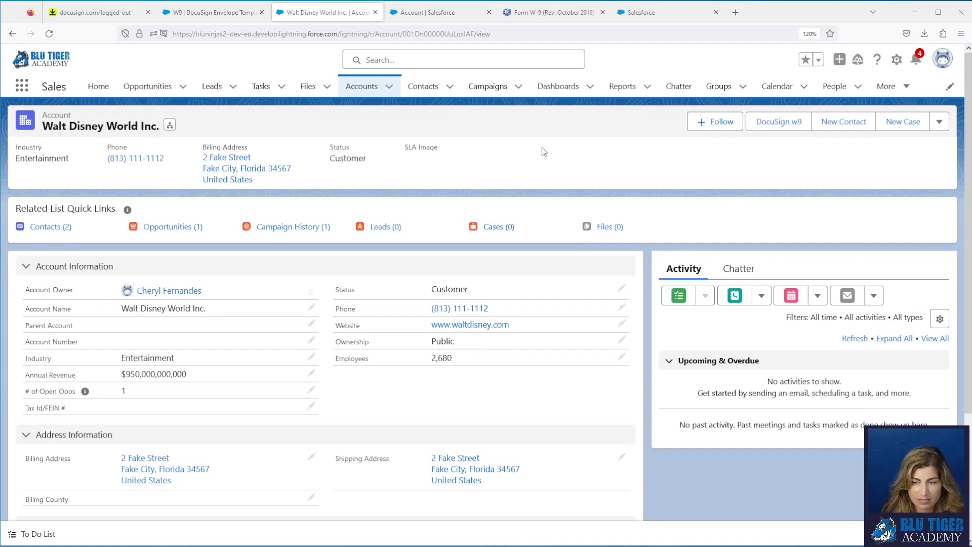
{"action": "left_click", "coordinate": [428, 12]}
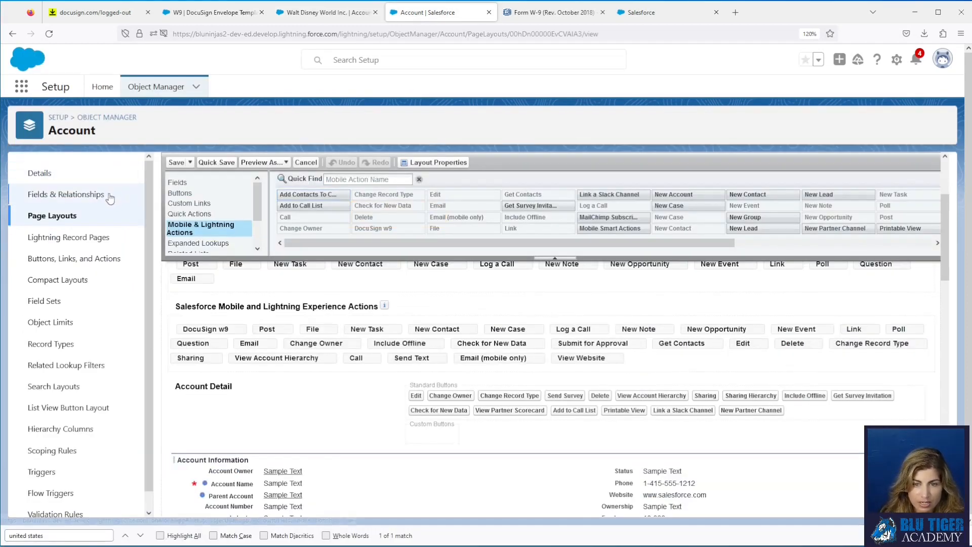
Search the Account object's fields and relationships for tax
{"action": "left_click", "coordinate": [109, 198]}
{"action": "left_click", "coordinate": [623, 167]}
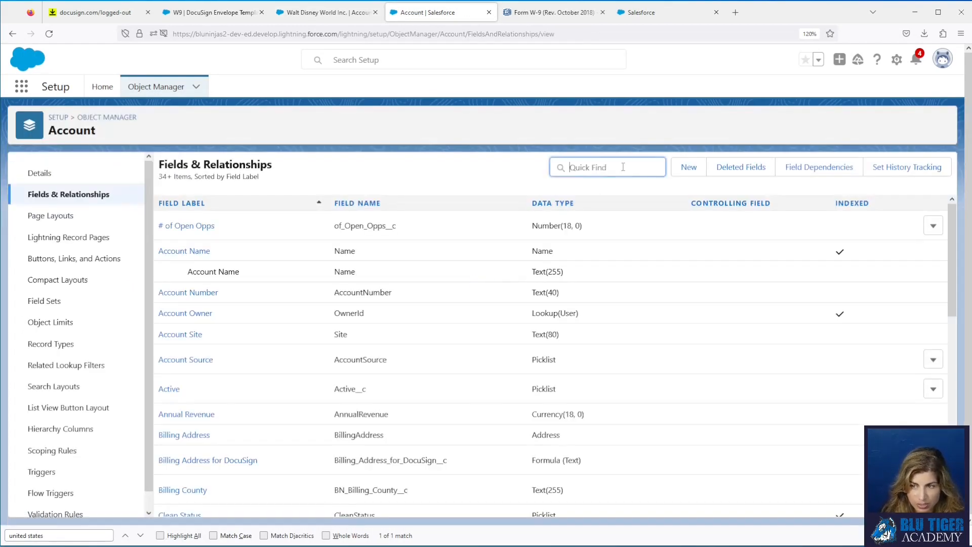
{"action": "type", "text": "tax"}
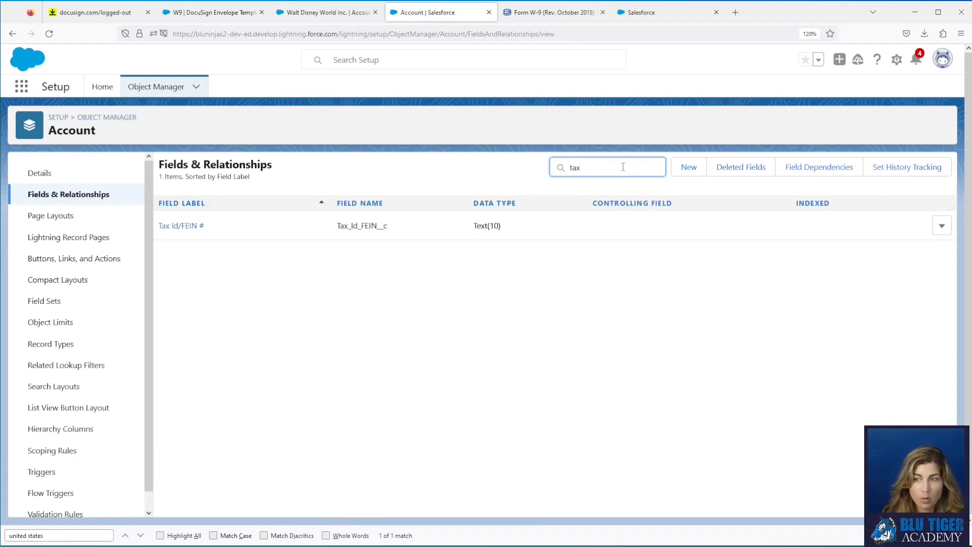
Start a new custom field on Account with the Picklist data type and continue to its details
{"action": "left_click", "coordinate": [689, 169]}
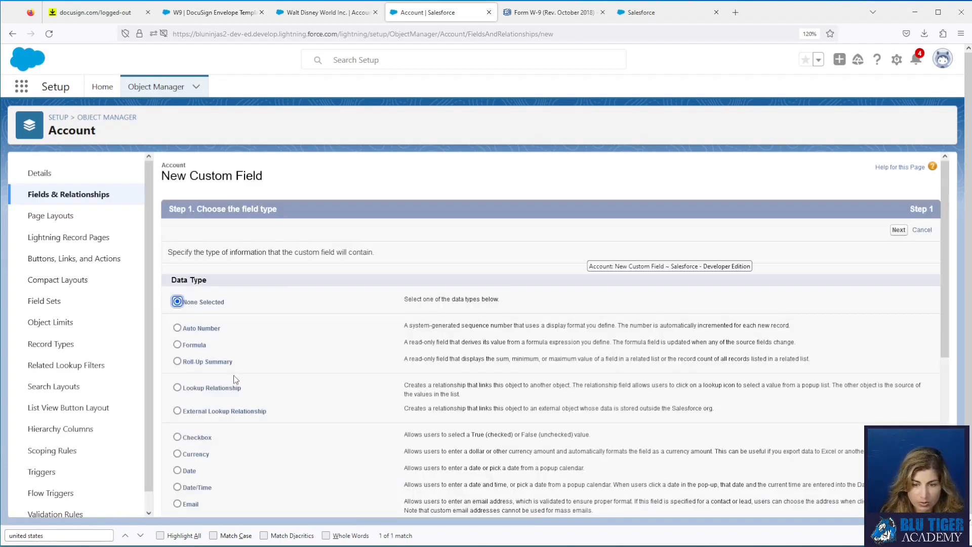
{"action": "scroll", "coordinate": [232, 391], "scroll_direction": "down", "scroll_amount": 3}
{"action": "left_click", "coordinate": [200, 467]}
{"action": "scroll", "coordinate": [313, 457], "scroll_direction": "up", "scroll_amount": 3}
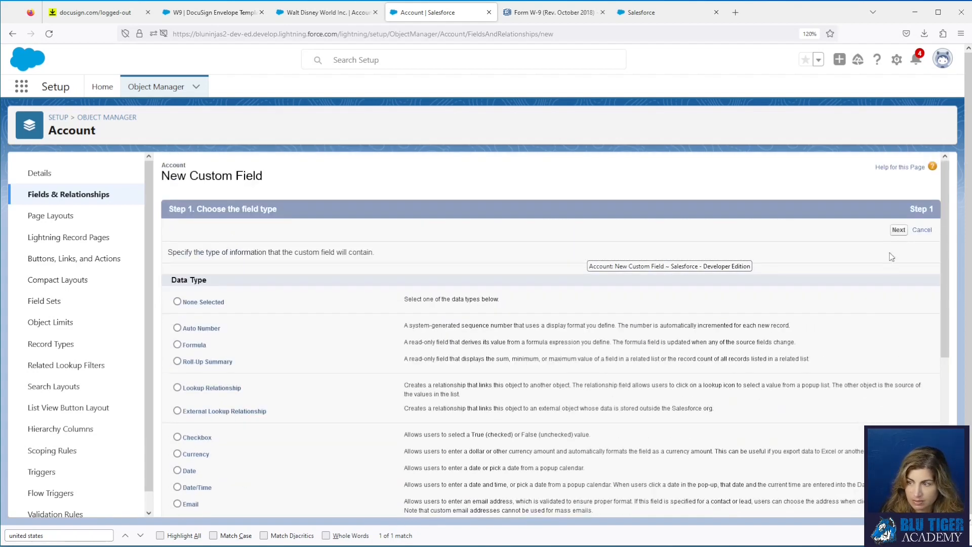
{"action": "left_click", "coordinate": [898, 230]}
Label the new picklist field Tax Classification and let its field name fill in as Tax_Classification
{"action": "left_click", "coordinate": [353, 257]}
{"action": "type", "text": "T"}
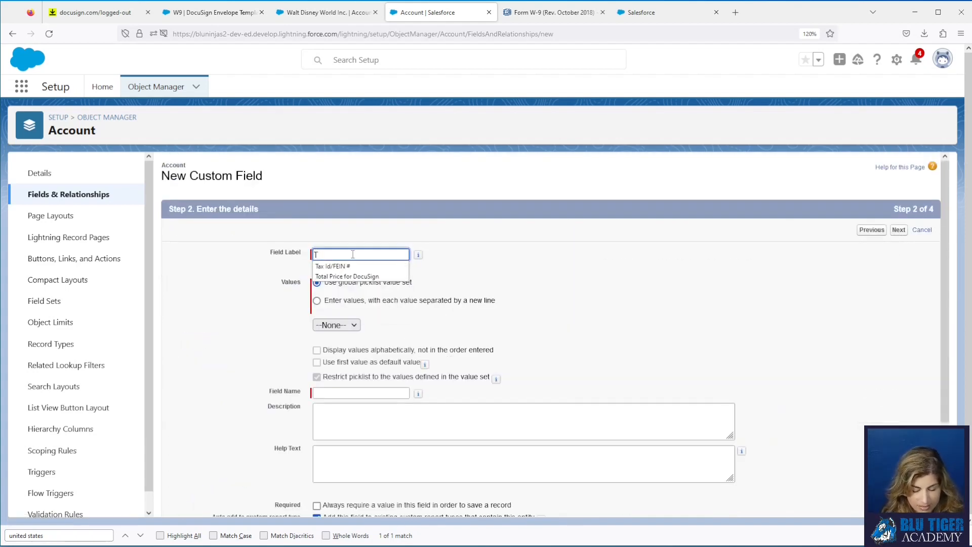
{"action": "type", "text": "ax Classific"}
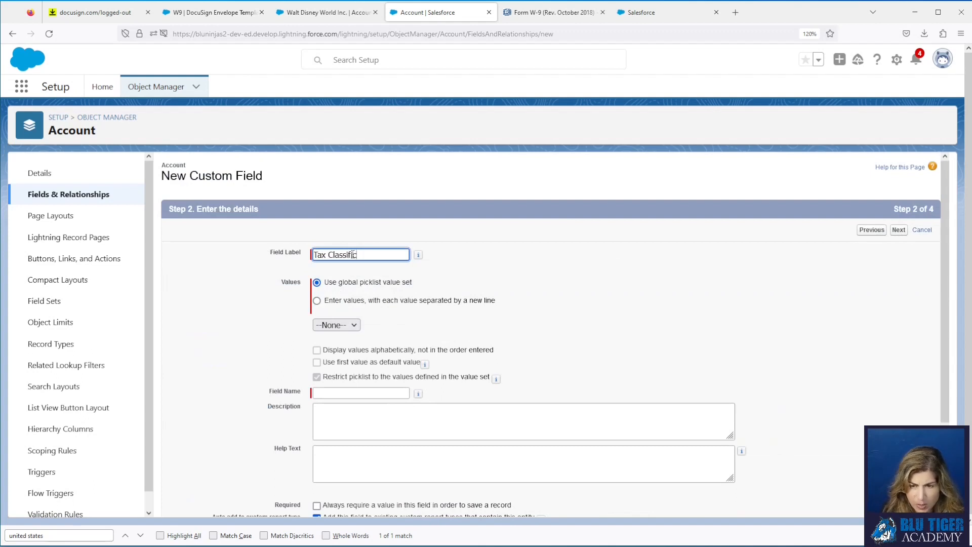
{"action": "type", "text": "ation"}
{"action": "left_click", "coordinate": [470, 272]}
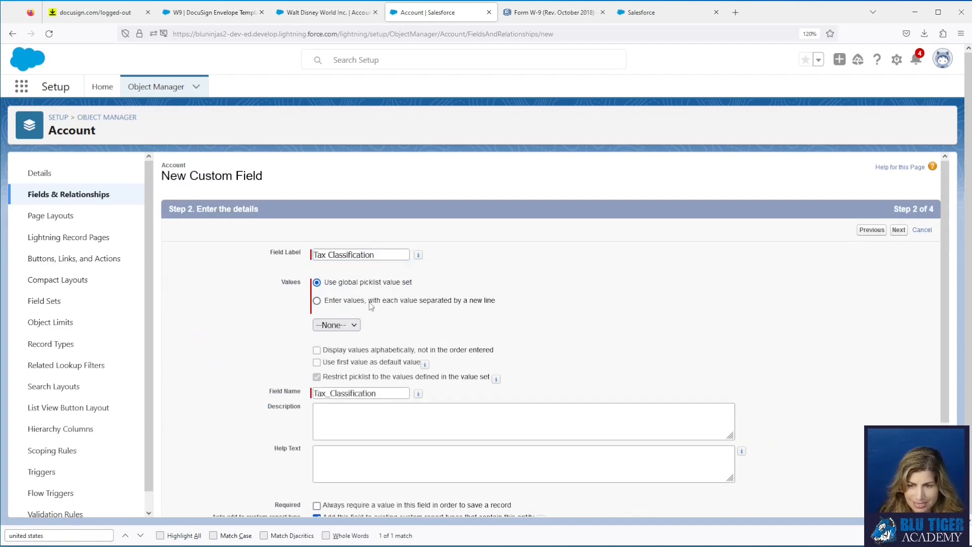
Define the field's own picklist values: Sole Proprietorship, LLC, S-Corp, C-Corp, Partnership and Trust/Estate, each on a new line
{"action": "left_click", "coordinate": [317, 300]}
{"action": "left_click", "coordinate": [334, 345]}
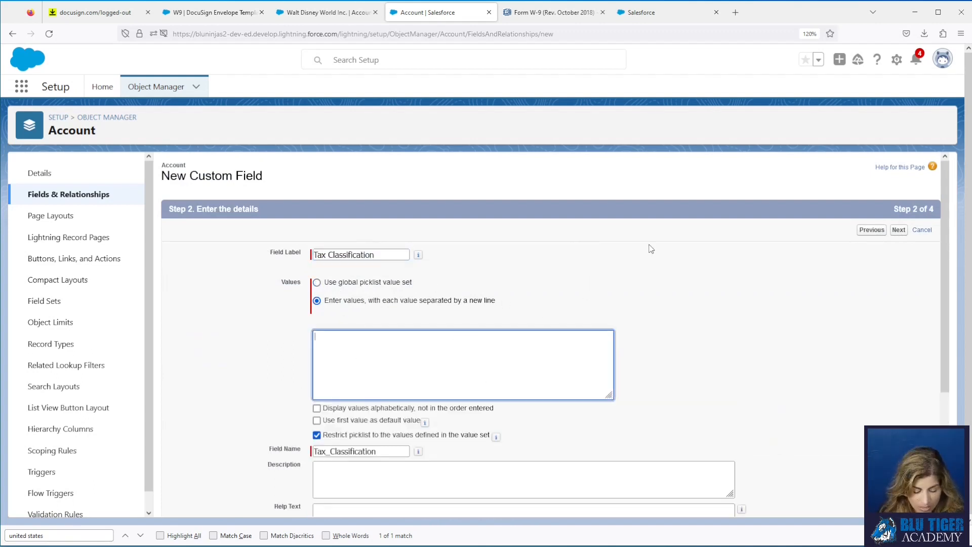
{"action": "type", "text": "Sole Propietorship"}
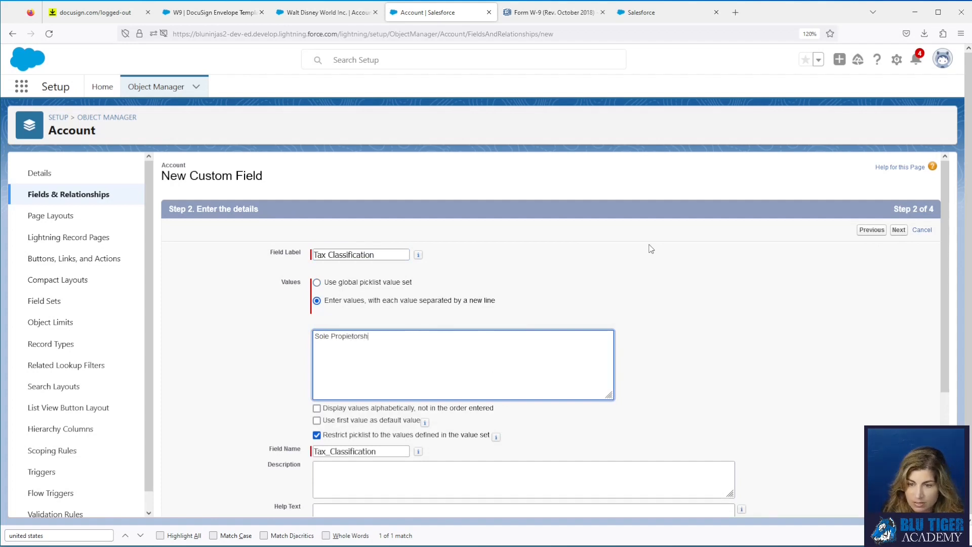
{"action": "left_click", "coordinate": [345, 337]}
{"action": "type", "text": "rp C"}
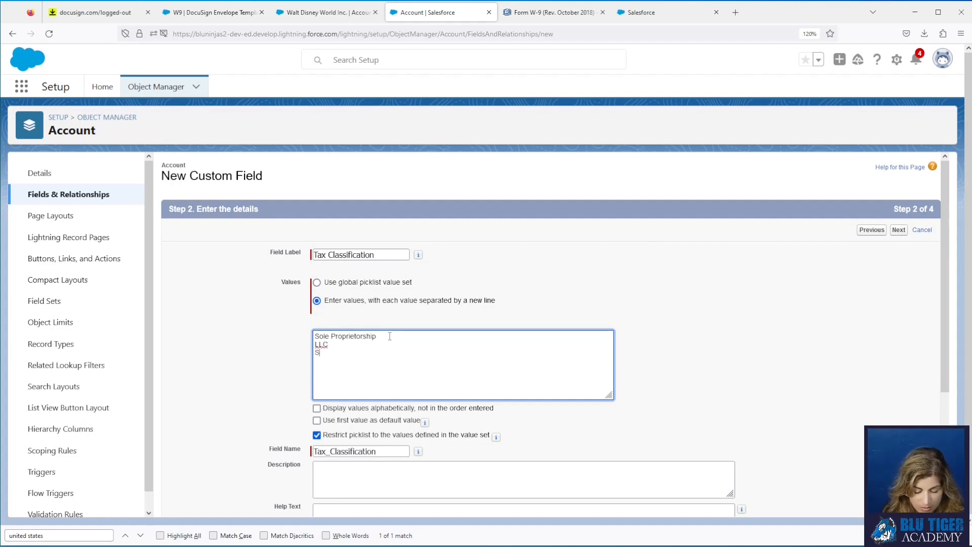
{"action": "type", "text": "-Corp Par"}
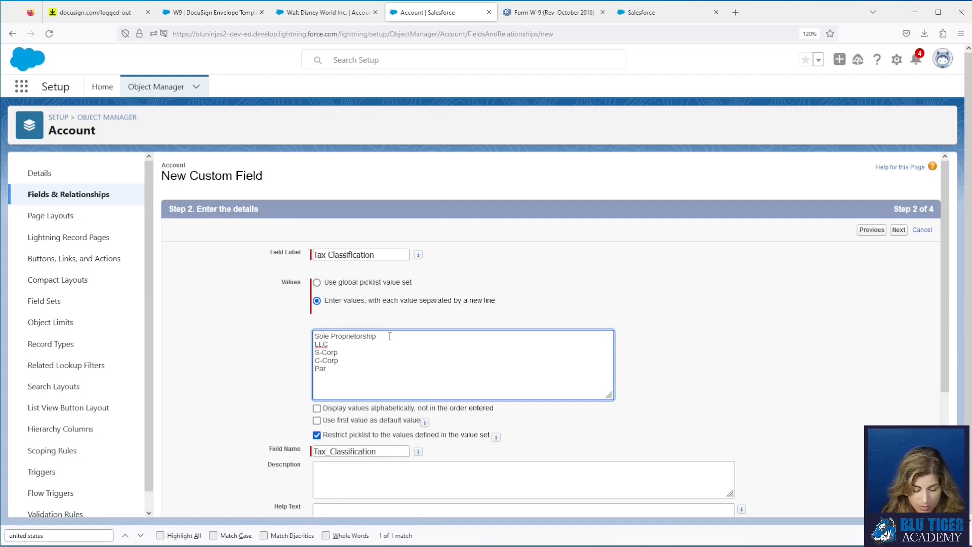
{"action": "type", "text": "tnershi"}
{"action": "type", "text": "p Trust/Estate"}
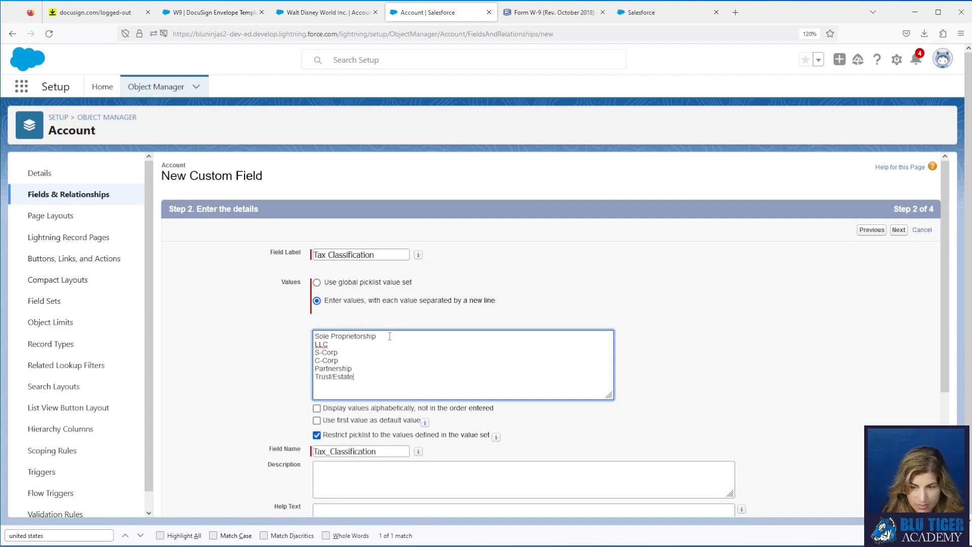
Add Other as the last picklist value and compare the list with the tax classification boxes on the W-9 form
{"action": "type", "text": " O"}
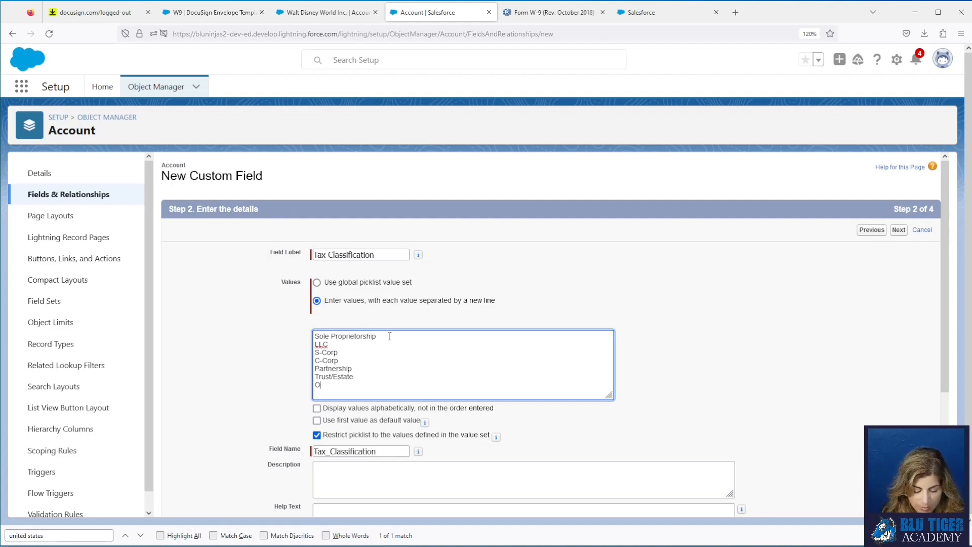
{"action": "type", "text": "ther"}
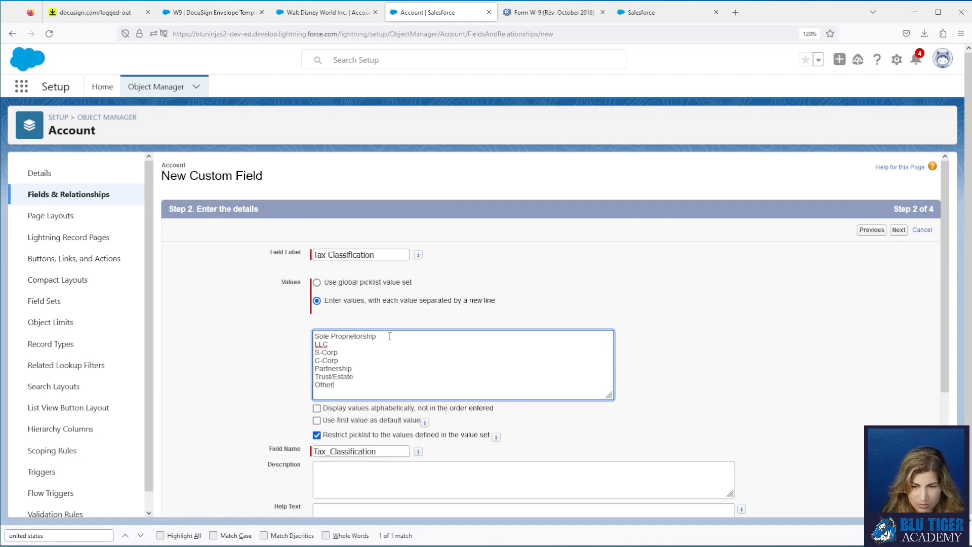
{"action": "left_click", "coordinate": [531, 16]}
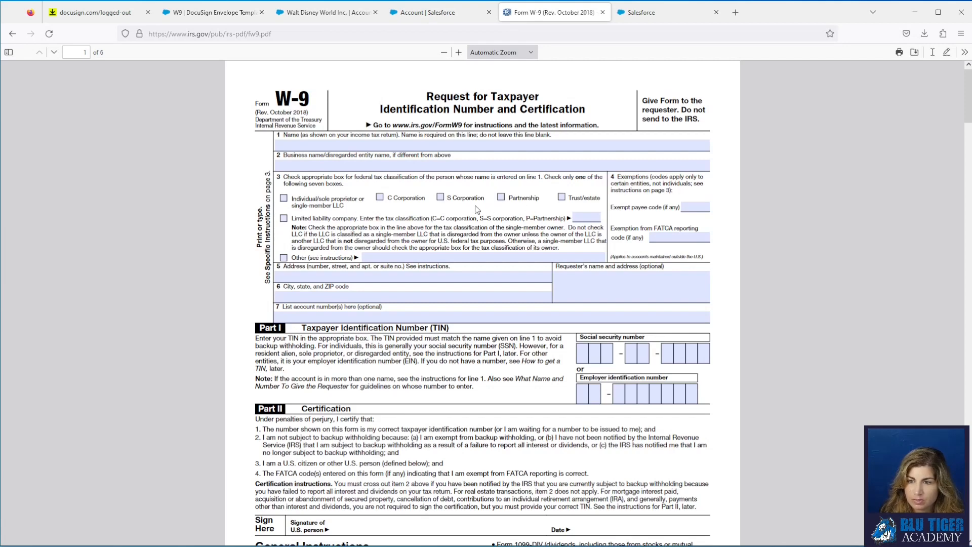
{"action": "left_click", "coordinate": [448, 14]}
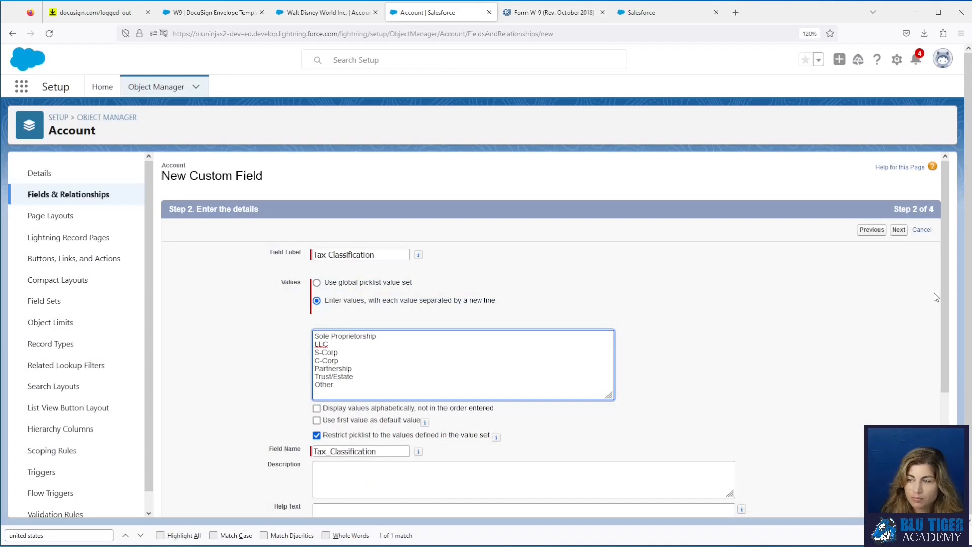
Set the Tax Classification values to display alphabetically and save the field onto all four Account page layouts
{"action": "left_click", "coordinate": [316, 408]}
{"action": "left_click", "coordinate": [898, 230]}
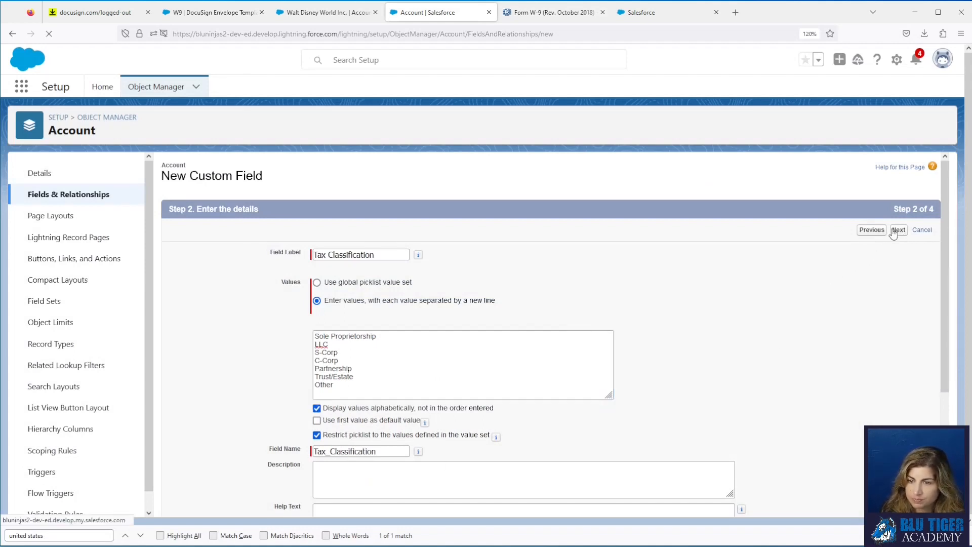
{"action": "left_click", "coordinate": [897, 230]}
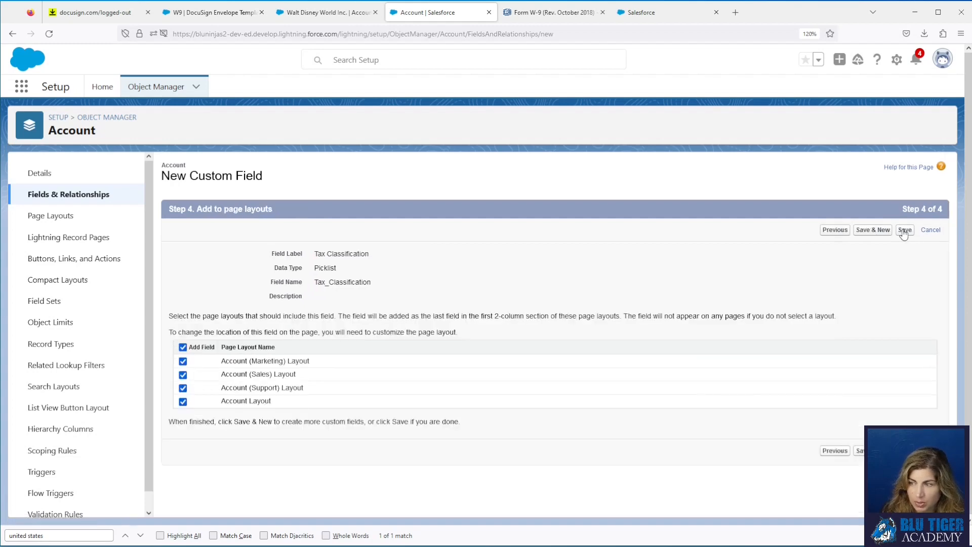
{"action": "left_click", "coordinate": [904, 230]}
Reload the Walt Disney World Inc. account record to check for the new field, and return to the Account object setup
{"action": "left_click", "coordinate": [327, 12]}
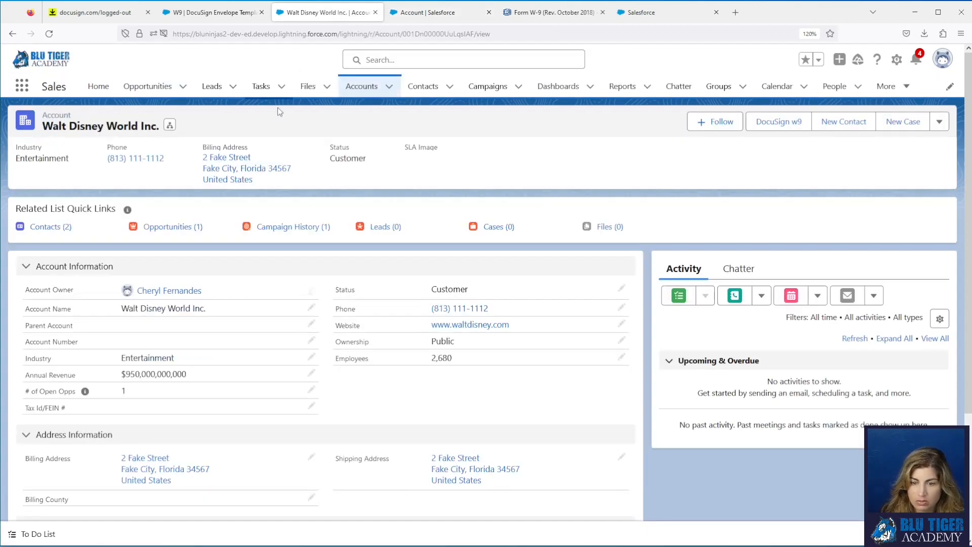
{"action": "left_click", "coordinate": [49, 33]}
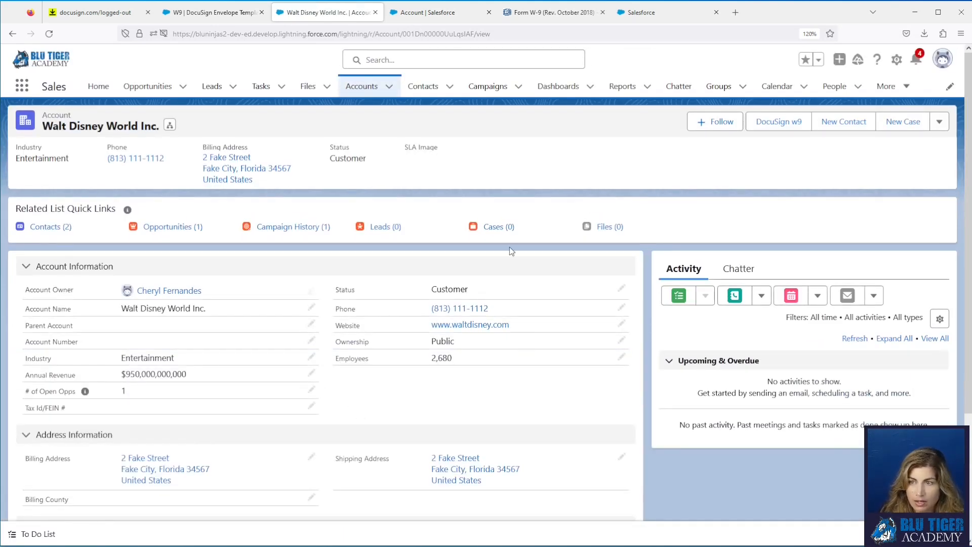
{"action": "left_click", "coordinate": [445, 11]}
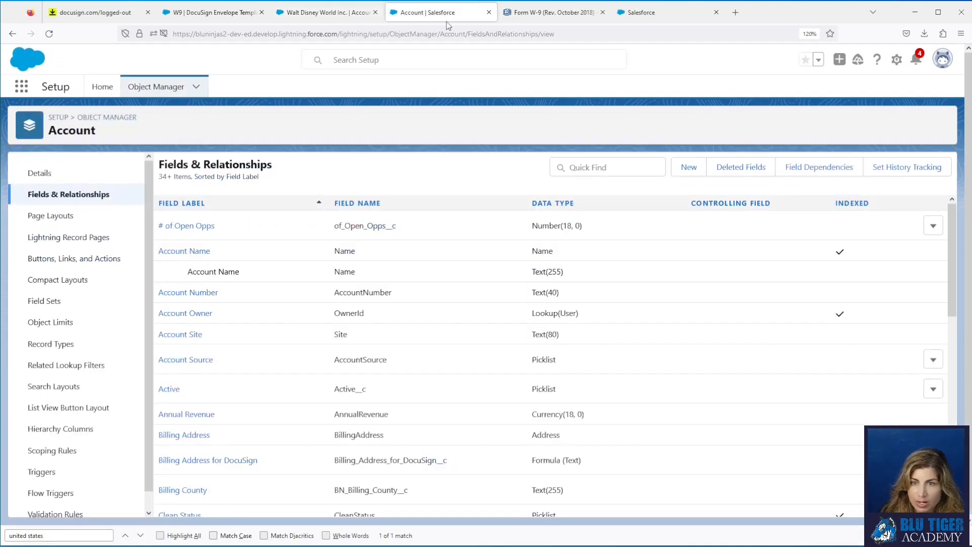
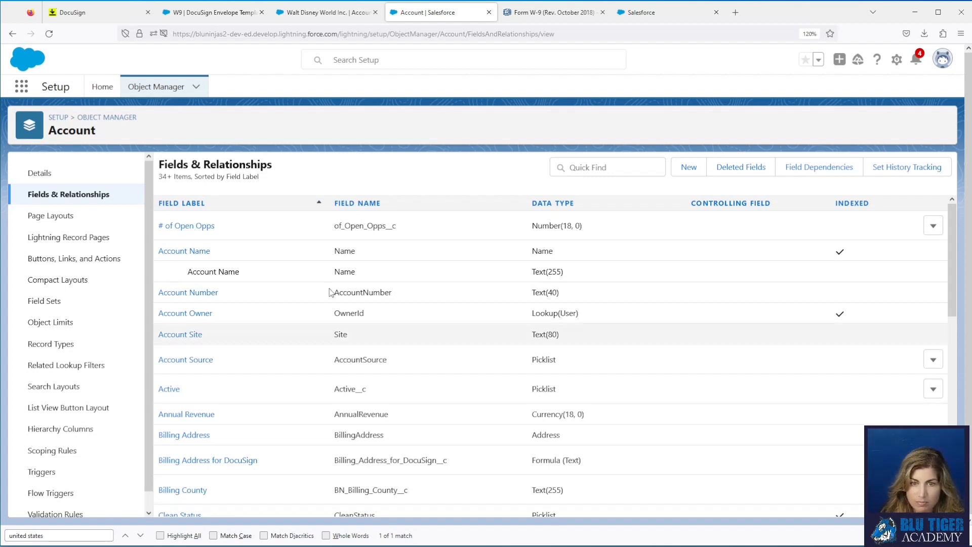
Switch to DocuSign and start a new document field under the account's document custom fields settings
{"action": "left_click", "coordinate": [91, 16]}
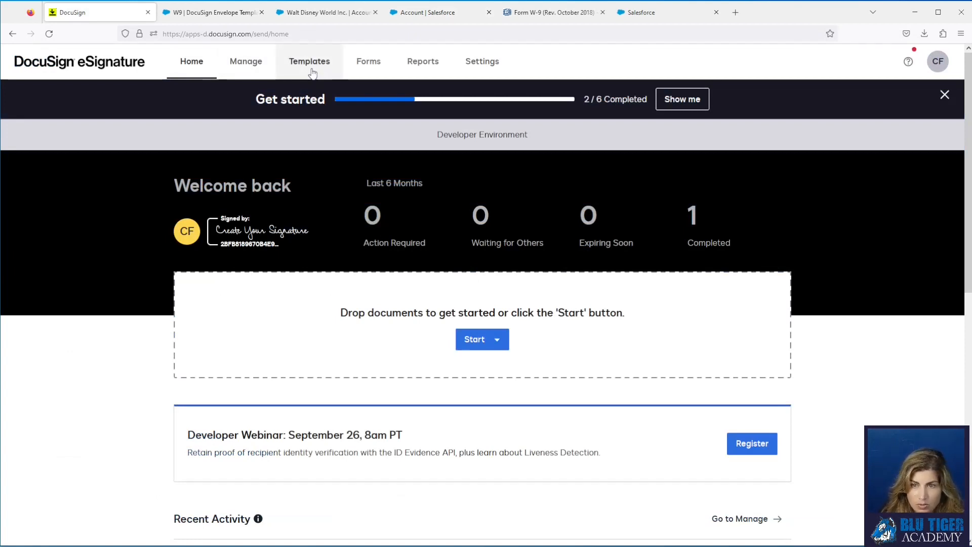
{"action": "left_click", "coordinate": [490, 69]}
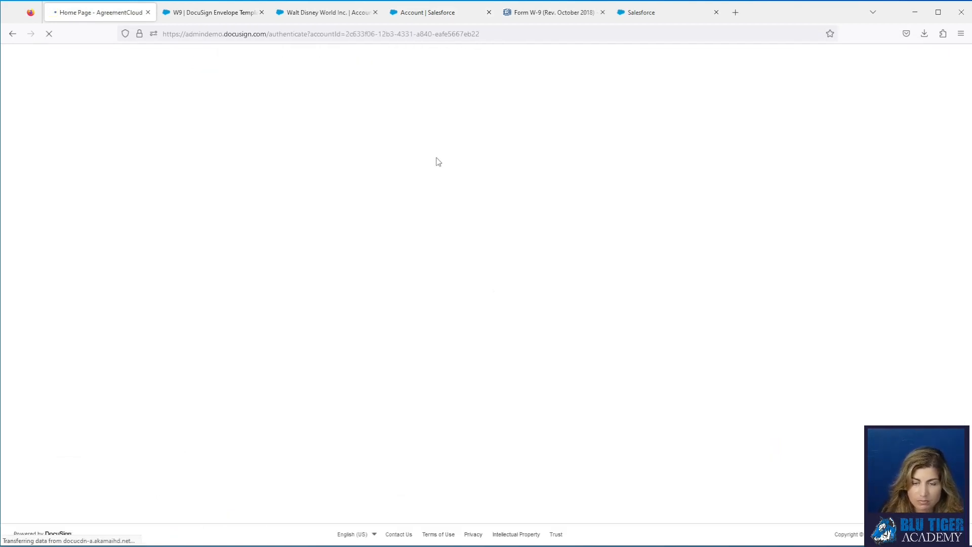
{"action": "scroll", "coordinate": [71, 345], "scroll_direction": "down", "scroll_amount": 4}
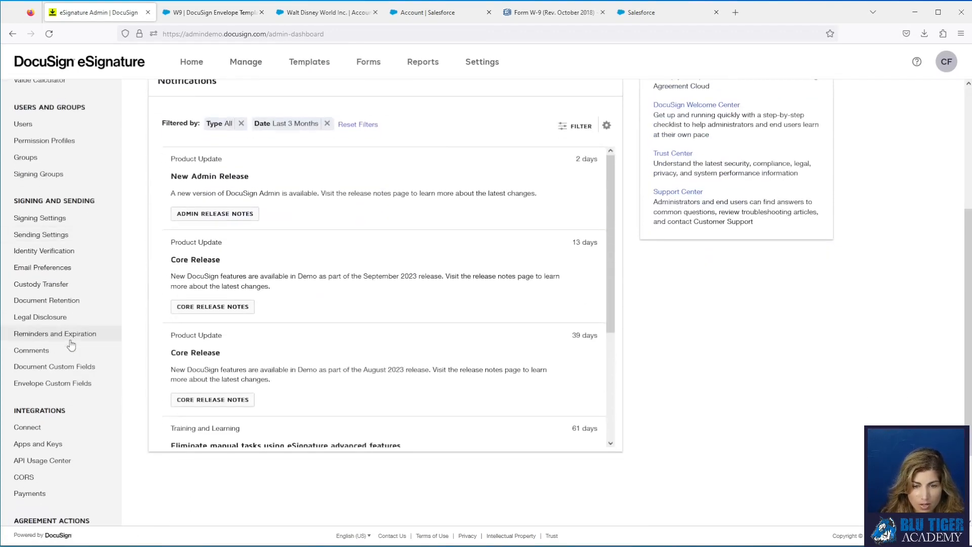
{"action": "left_click", "coordinate": [55, 367]}
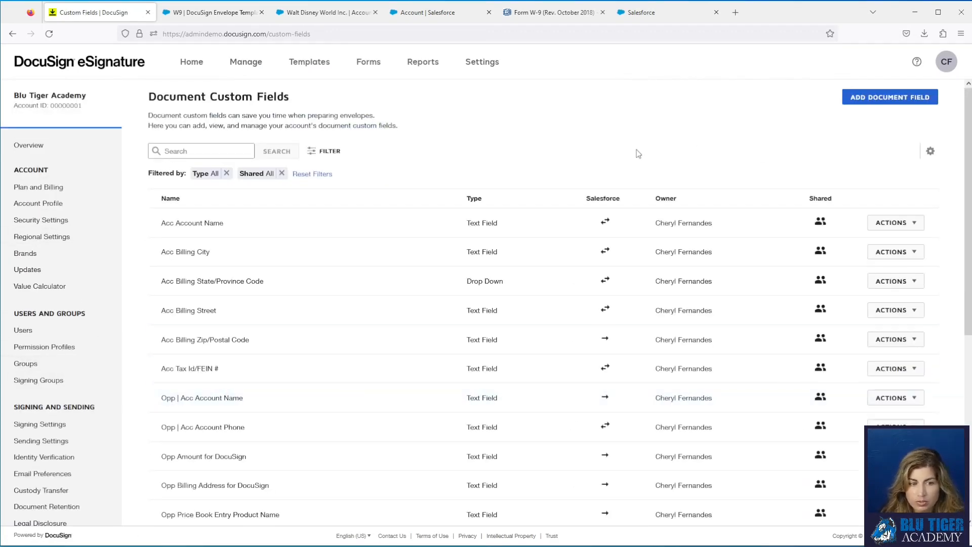
{"action": "left_click", "coordinate": [892, 100]}
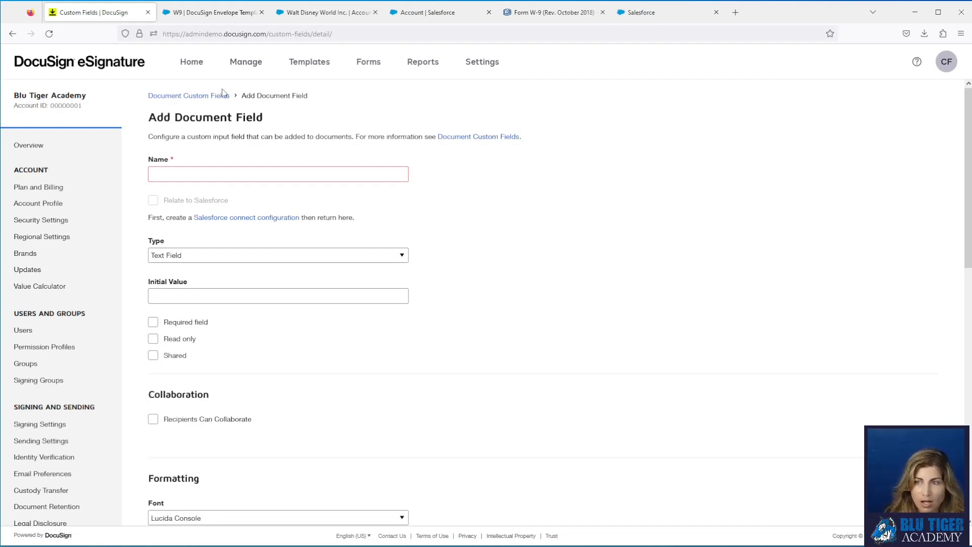
Check the classification boxes on the W-9 form and name the new document field Tax Classification Radio Button
{"action": "left_click", "coordinate": [570, 14]}
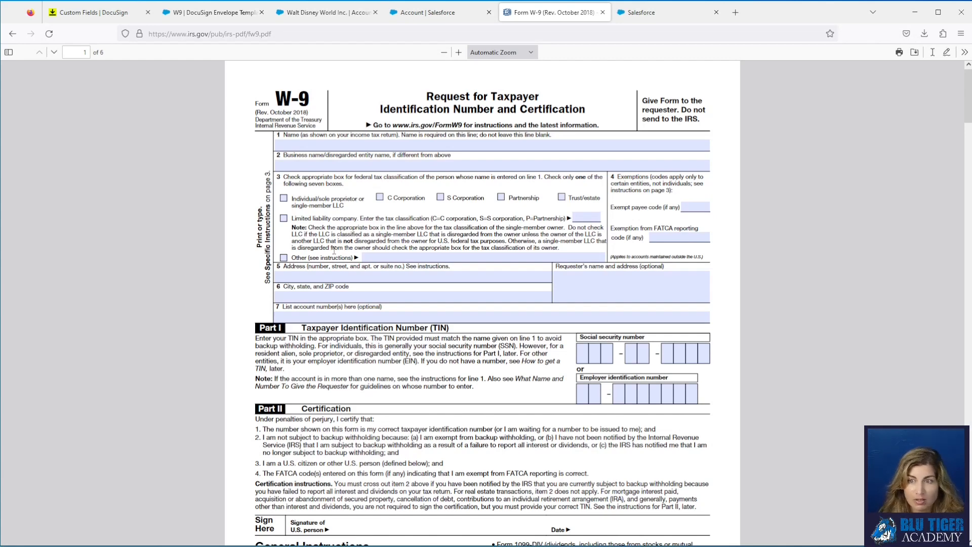
{"action": "left_click", "coordinate": [94, 12]}
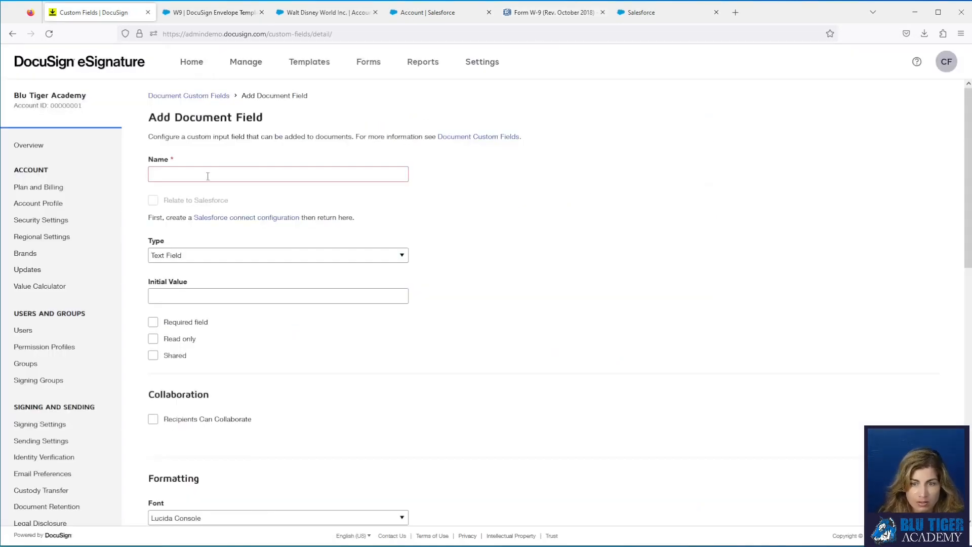
{"action": "left_click", "coordinate": [208, 174]}
{"action": "type", "text": "Tax C"}
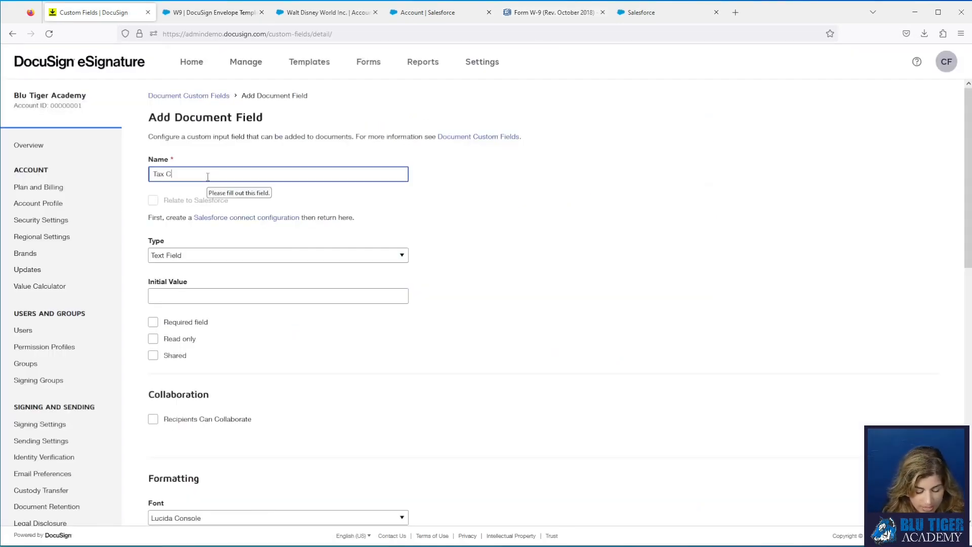
{"action": "type", "text": "lassification R"}
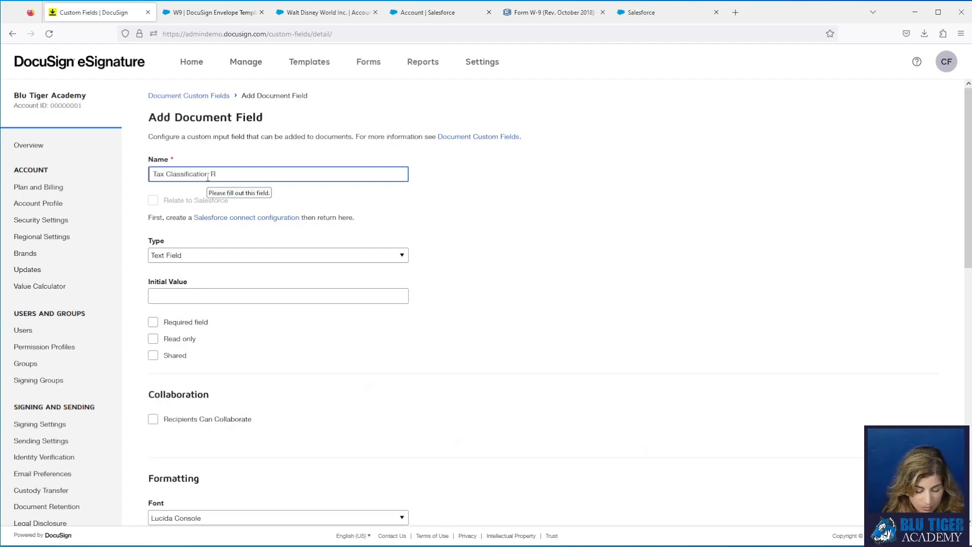
{"action": "type", "text": "adio Button"}
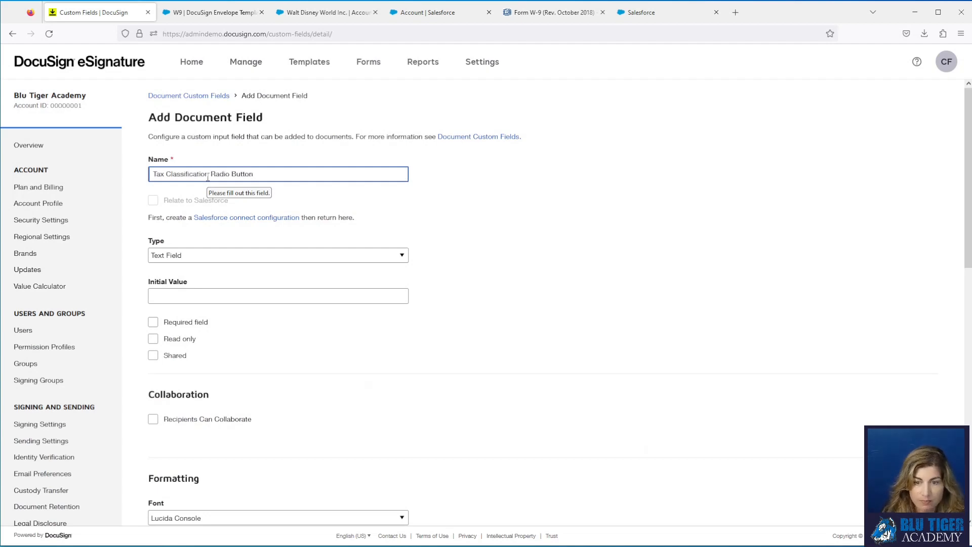
Set the document field's type to Radio Button and its tooltip to LLC
{"action": "left_click", "coordinate": [193, 255]}
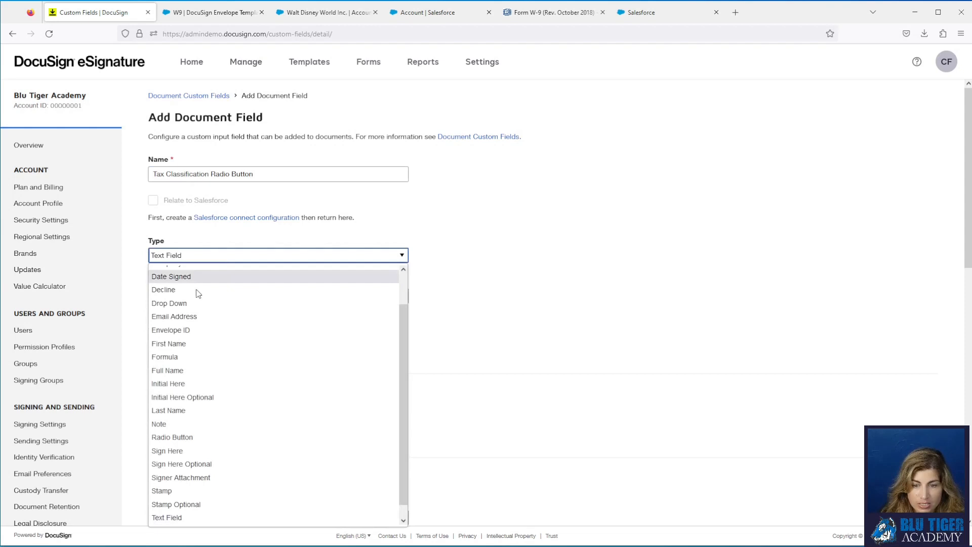
{"action": "left_click", "coordinate": [201, 436]}
{"action": "scroll", "coordinate": [218, 403], "scroll_direction": "down", "scroll_amount": 6}
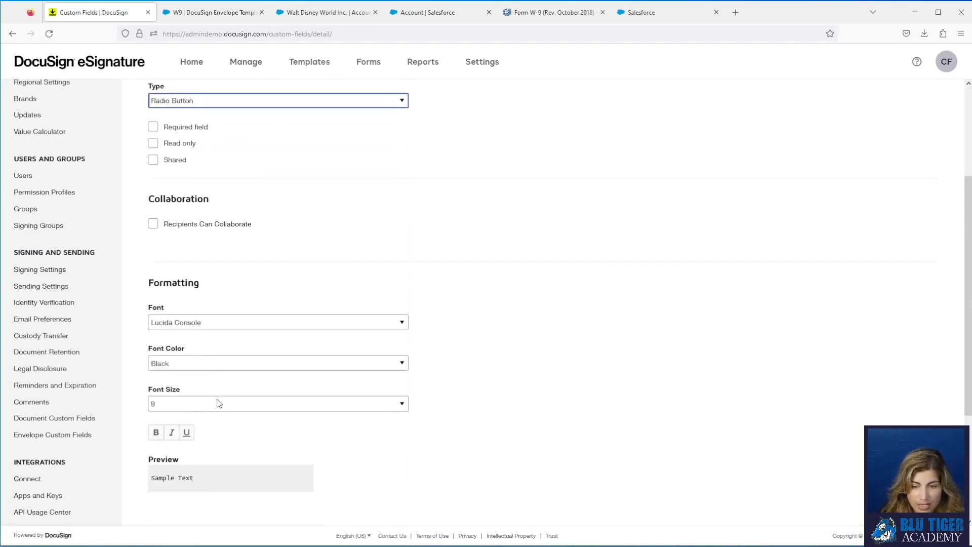
{"action": "left_click", "coordinate": [190, 434]}
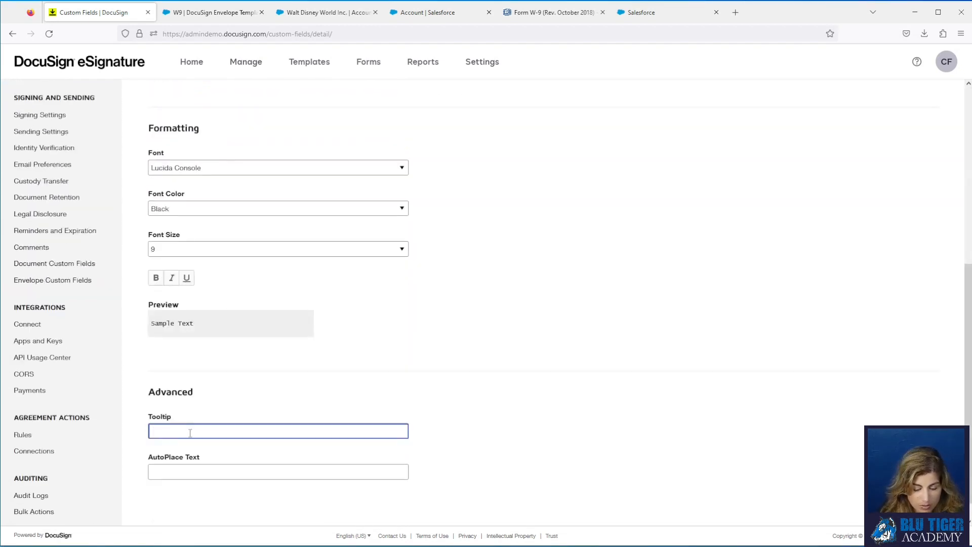
{"action": "type", "text": "LLC"}
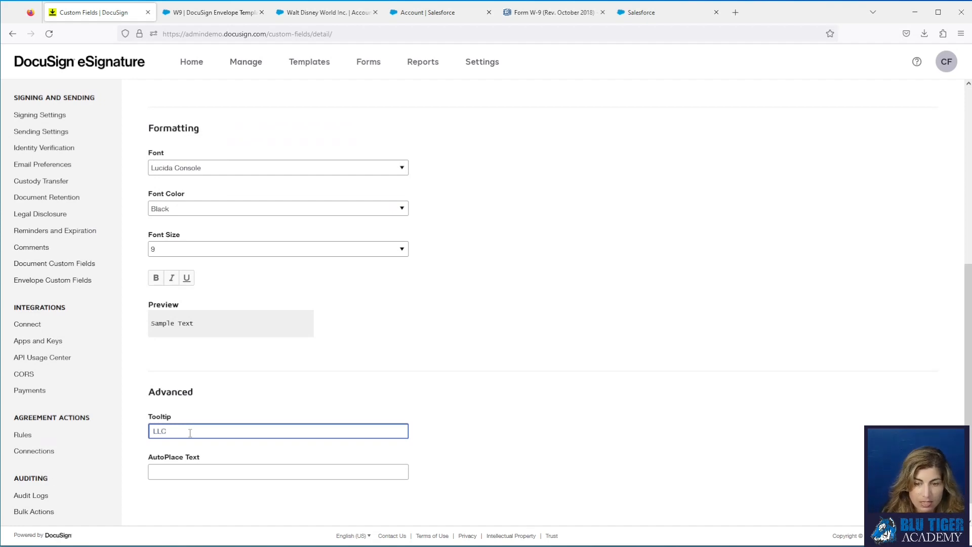
{"action": "left_click", "coordinate": [233, 400]}
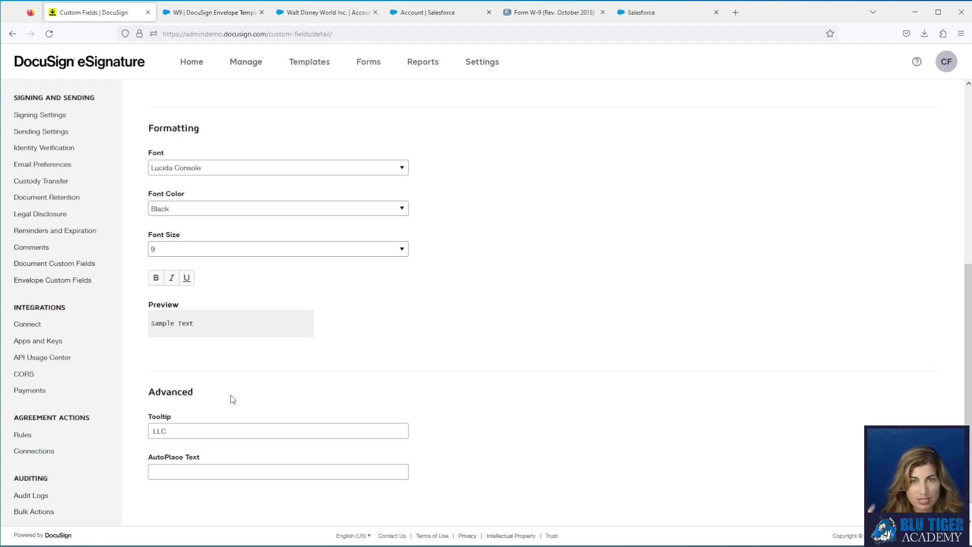
Search the Salesforce Account fields for tax and review the picklist values of Tax Classification
{"action": "left_click", "coordinate": [428, 13]}
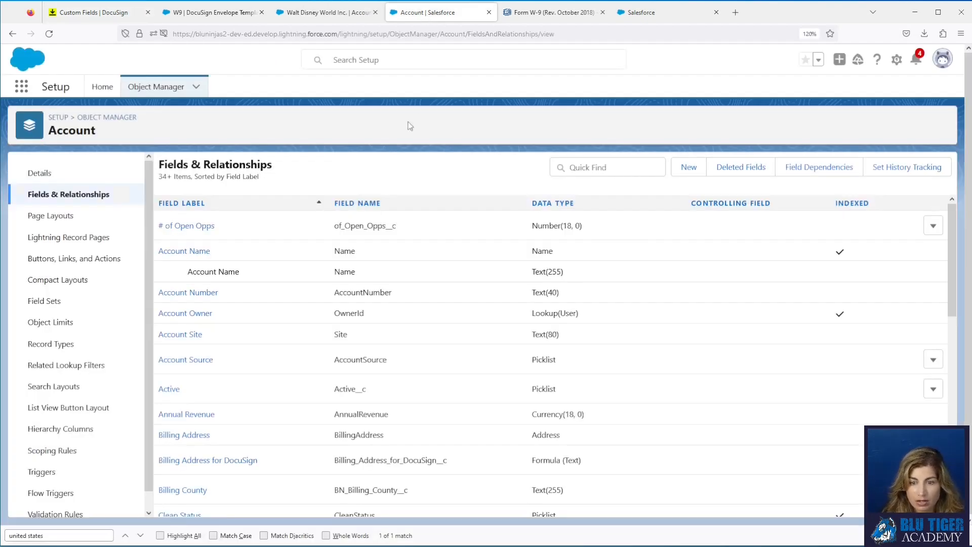
{"action": "left_click", "coordinate": [594, 169]}
{"action": "type", "text": "tax"}
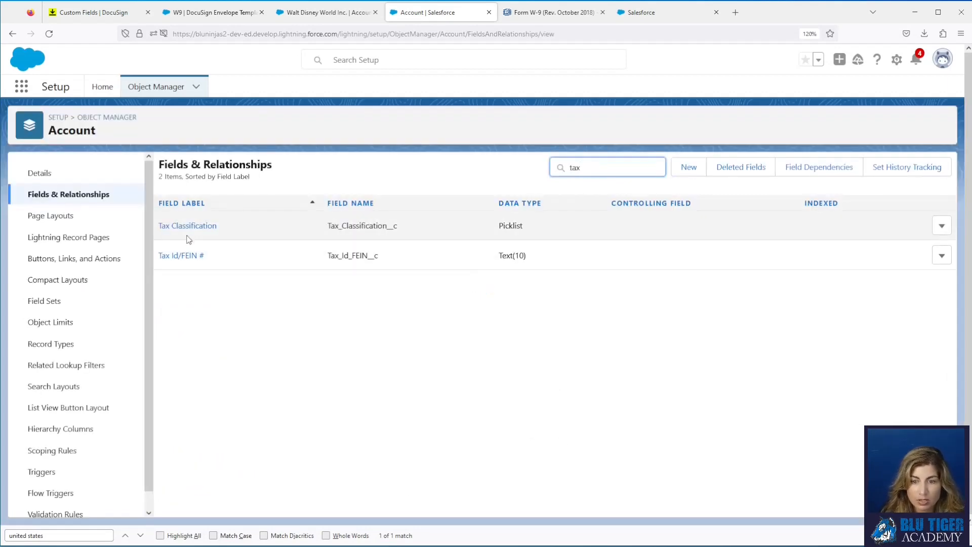
{"action": "left_click", "coordinate": [188, 227]}
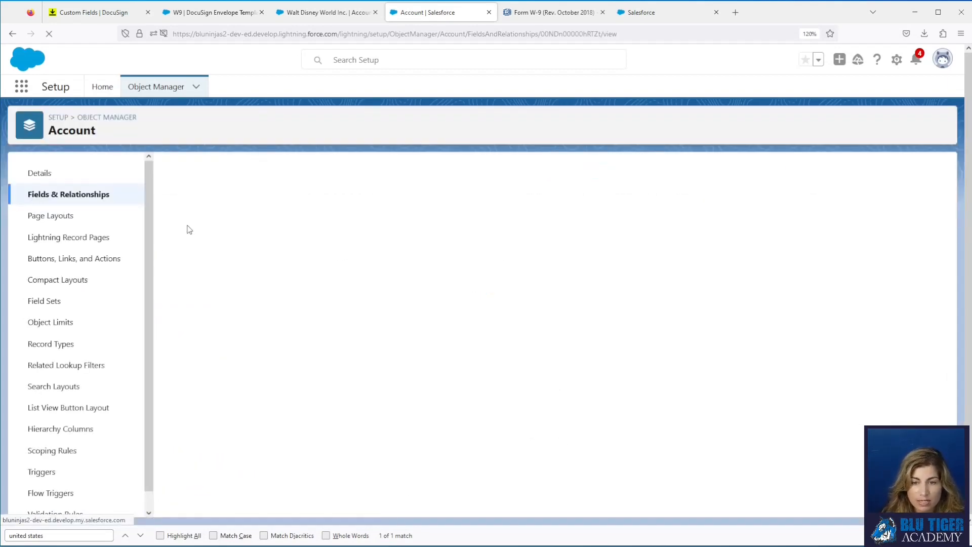
{"action": "scroll", "coordinate": [436, 314], "scroll_direction": "down", "scroll_amount": 4}
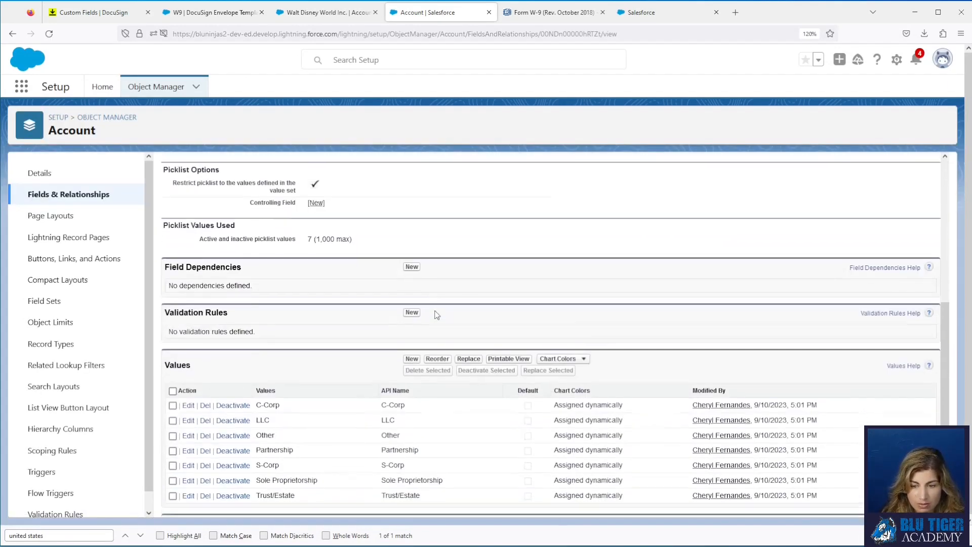
{"action": "scroll", "coordinate": [437, 315], "scroll_direction": "down", "scroll_amount": 2}
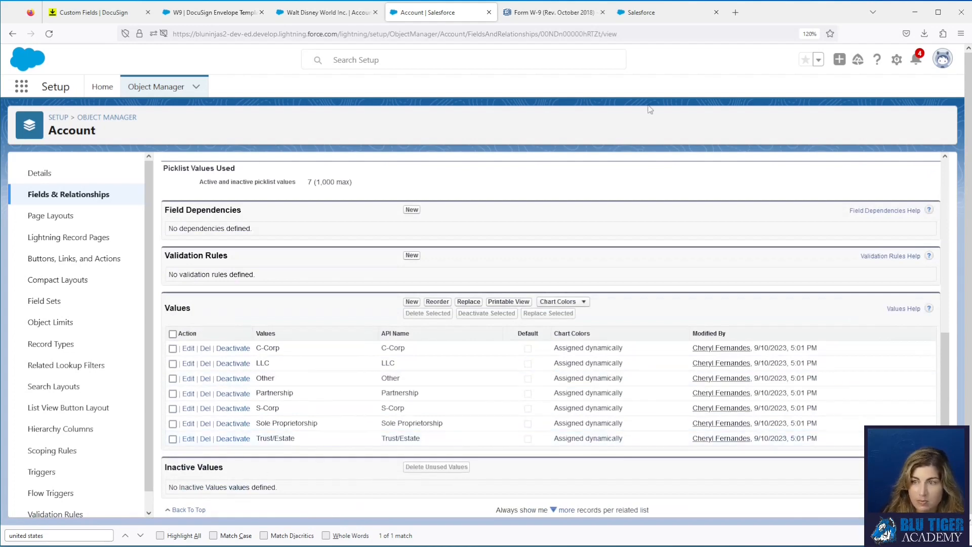
Return to DocuSign and save the Tax Classification Radio Button document field
{"action": "left_click", "coordinate": [104, 14]}
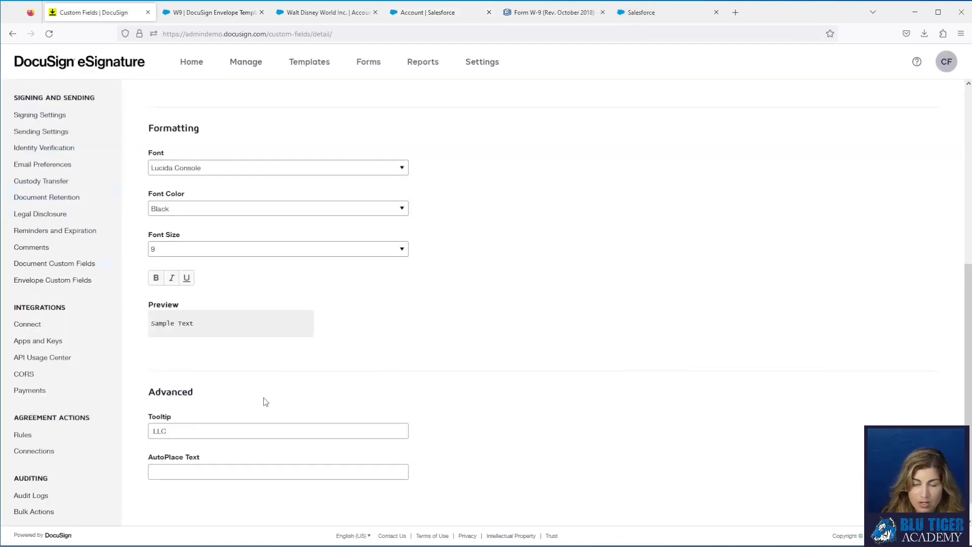
{"action": "scroll", "coordinate": [365, 391], "scroll_direction": "down", "scroll_amount": 1}
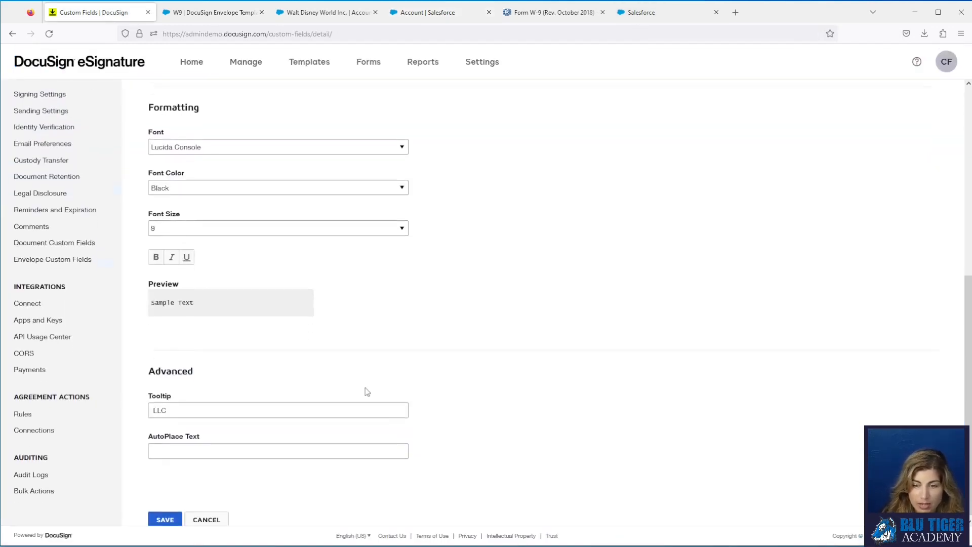
{"action": "left_click", "coordinate": [162, 523]}
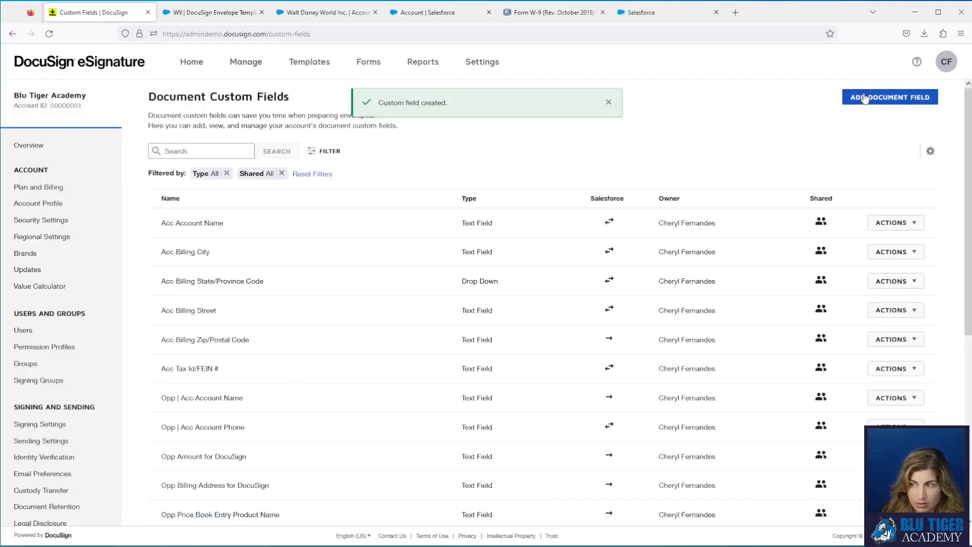
Start a new document field named Tax Classification Radio Button, copy its name for reuse, and mark the field as shared
{"action": "left_click", "coordinate": [866, 98]}
{"action": "left_click", "coordinate": [167, 175]}
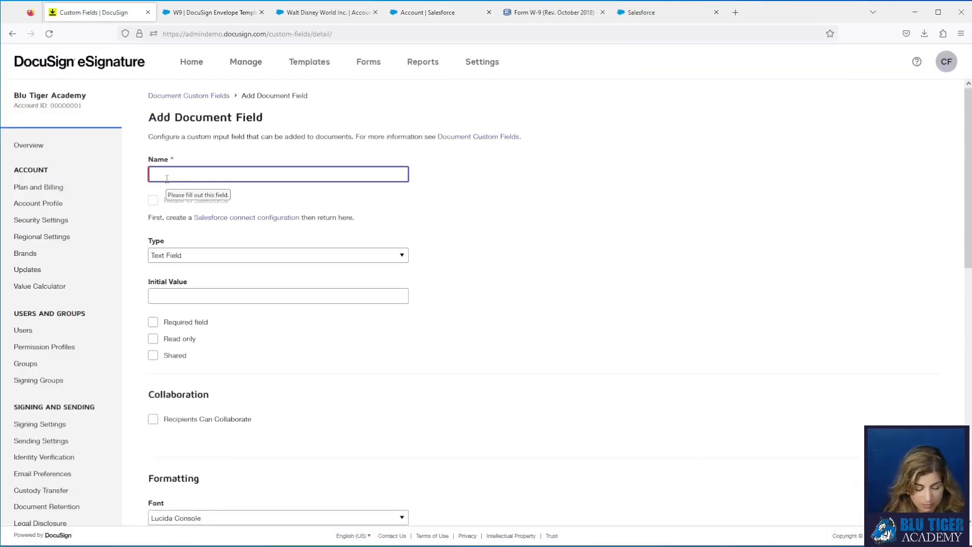
{"action": "type", "text": "Tax Classification Ra"}
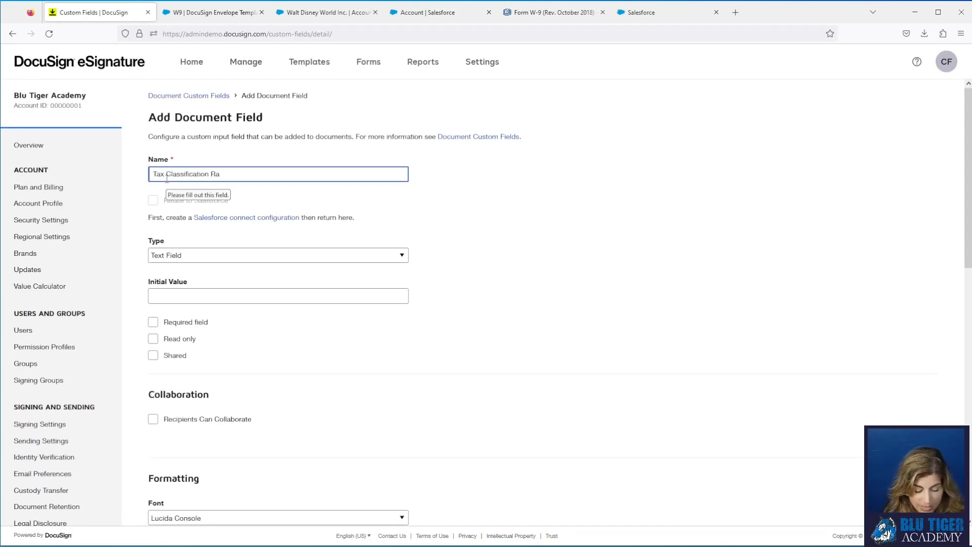
{"action": "type", "text": "dio Butto"}
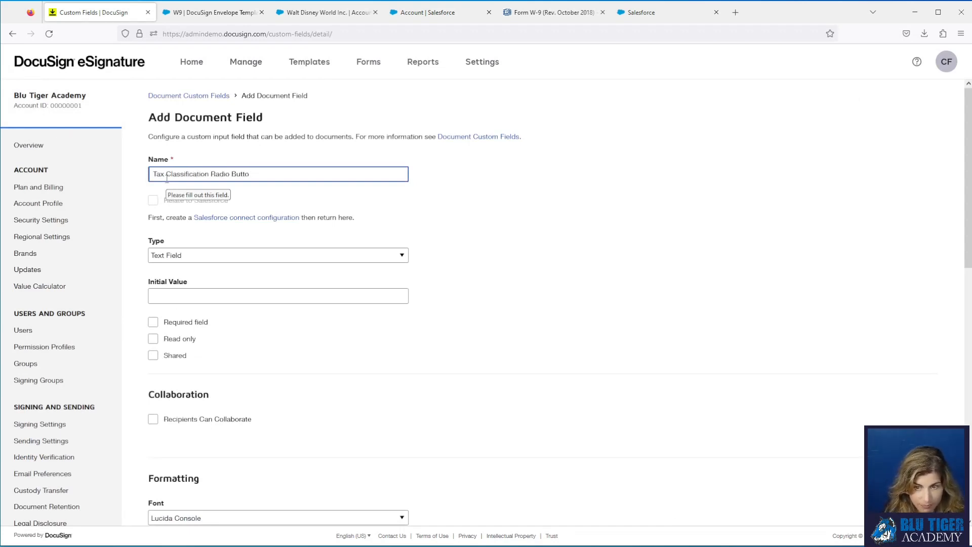
{"action": "type", "text": "n"}
{"action": "key", "text": "ctrl+a"}
{"action": "key", "text": "ctrl+c"}
{"action": "left_click", "coordinate": [257, 356]}
Set the new document field's tooltip to C-Corp and save the field
{"action": "scroll", "coordinate": [258, 404], "scroll_direction": "down", "scroll_amount": 3}
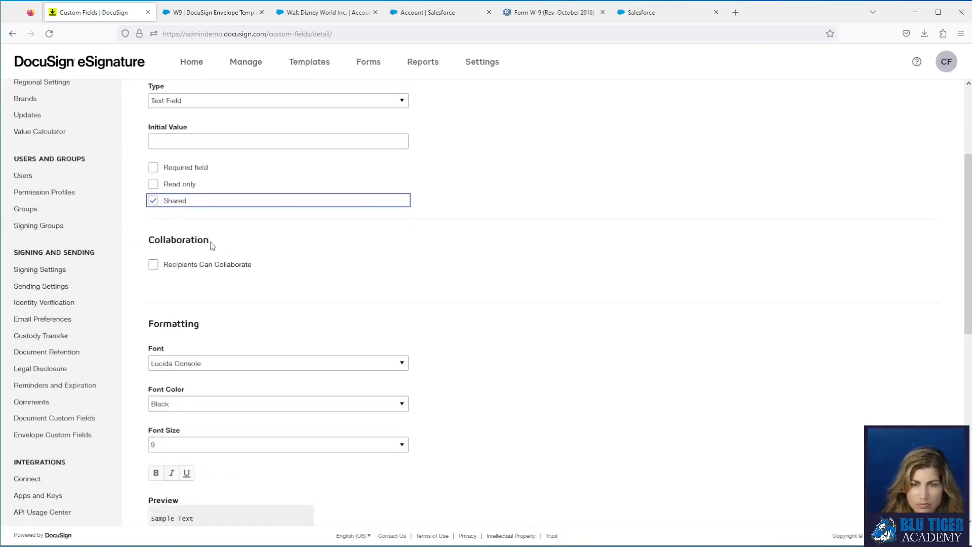
{"action": "scroll", "coordinate": [210, 460], "scroll_direction": "down", "scroll_amount": 8}
{"action": "left_click", "coordinate": [180, 422]}
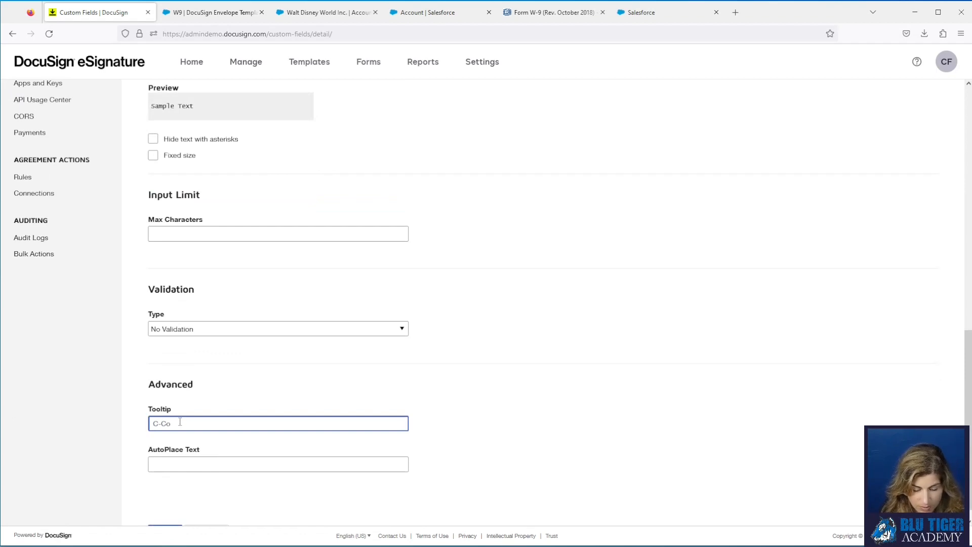
{"action": "scroll", "coordinate": [183, 379], "scroll_direction": "down", "scroll_amount": 1}
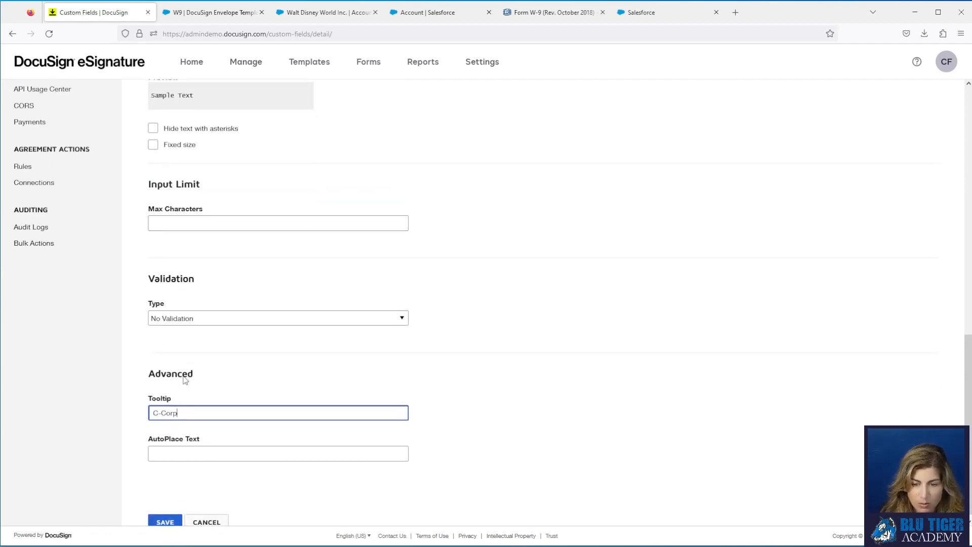
{"action": "left_click", "coordinate": [169, 518]}
Add another document field named Tax Classification Radio Button with the tooltip S-Corp and save it
{"action": "scroll", "coordinate": [380, 363], "scroll_direction": "down", "scroll_amount": 5}
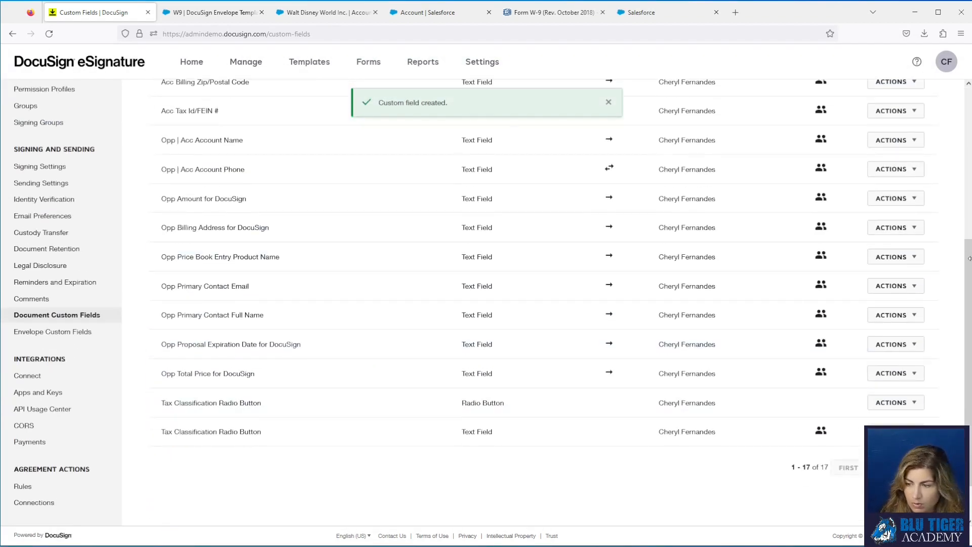
{"action": "scroll", "coordinate": [380, 363], "scroll_direction": "up", "scroll_amount": 5}
{"action": "left_click", "coordinate": [914, 98]}
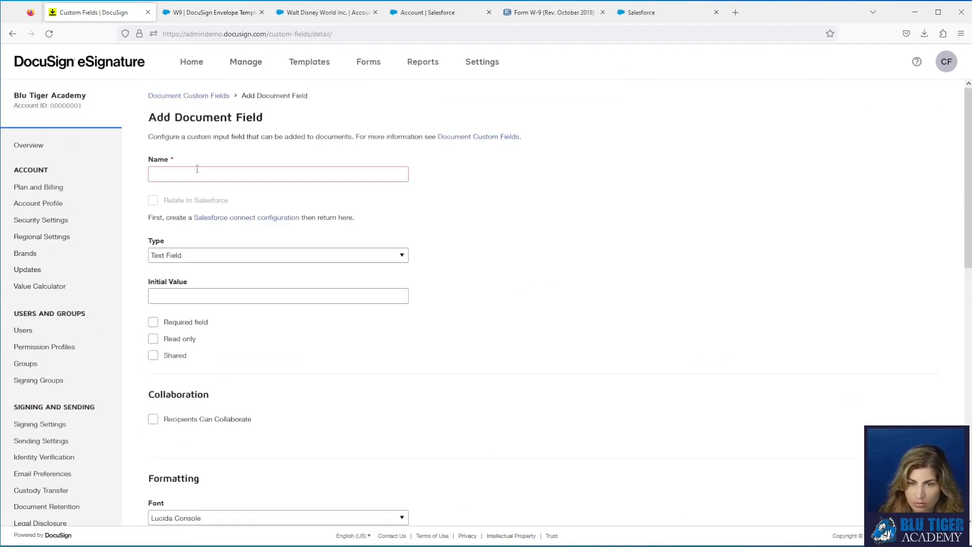
{"action": "left_click", "coordinate": [195, 172]}
{"action": "key", "text": "ctrl+v"}
{"action": "scroll", "coordinate": [221, 375], "scroll_direction": "down", "scroll_amount": 10}
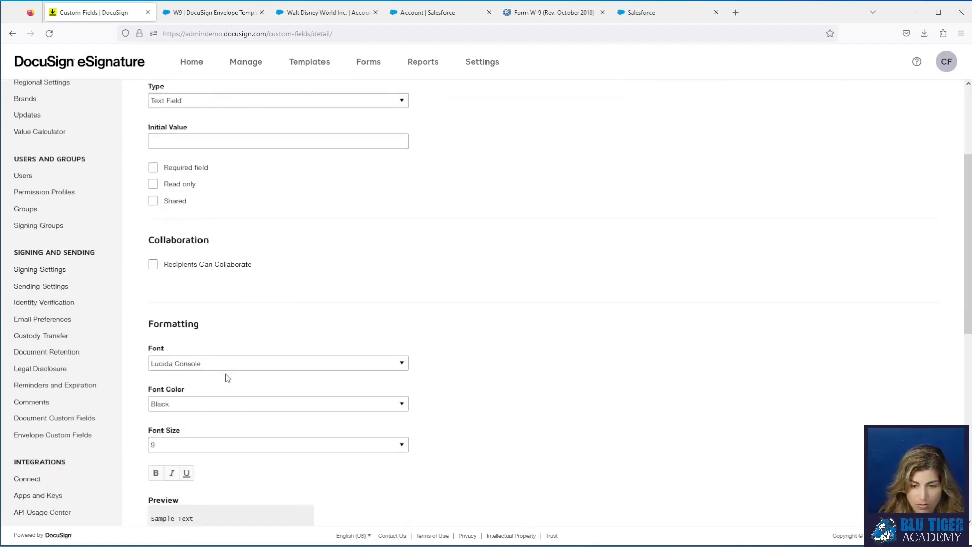
{"action": "left_click", "coordinate": [205, 428]}
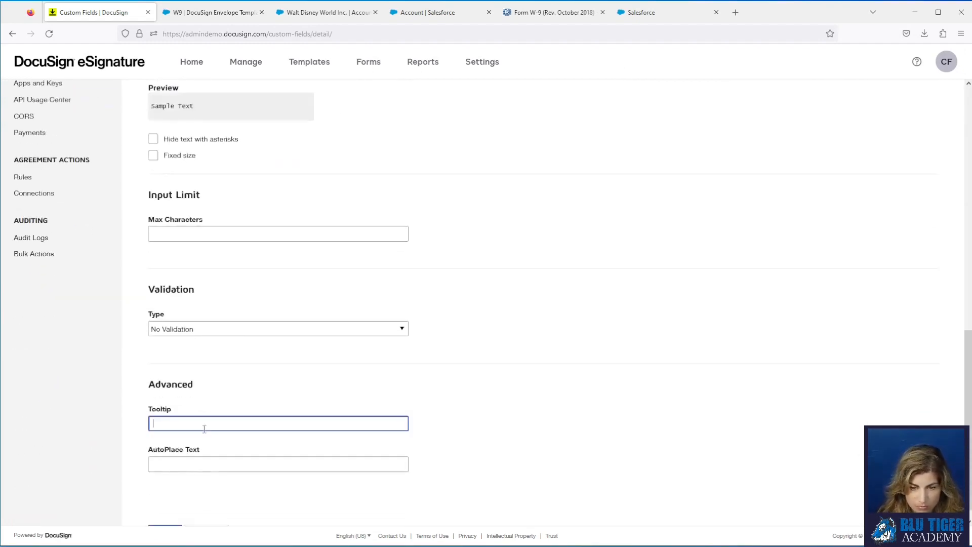
{"action": "type", "text": "S-Corp"}
{"action": "scroll", "coordinate": [204, 427], "scroll_direction": "down", "scroll_amount": 2}
{"action": "left_click", "coordinate": [172, 520]}
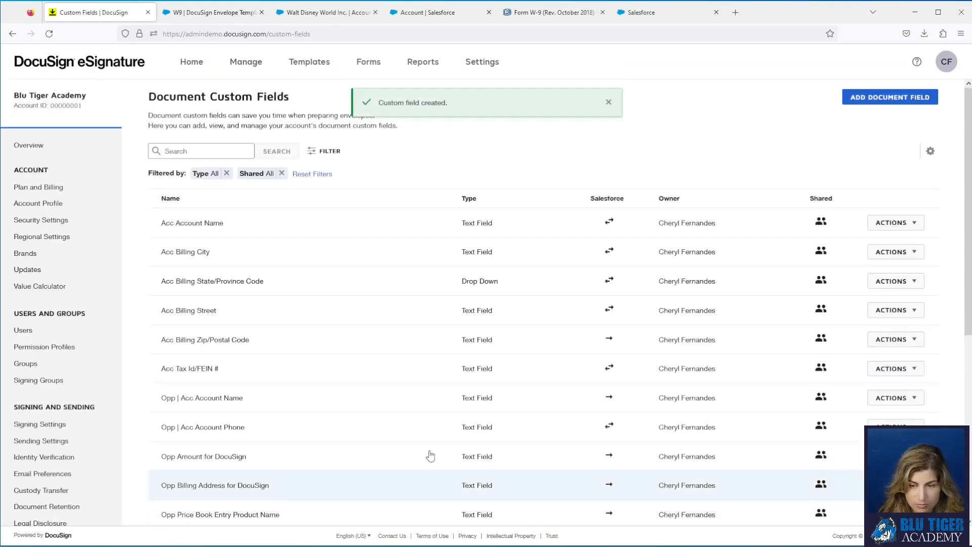
Start another document field named Tax Classification Radio Button and set its type to Radio Button
{"action": "left_click", "coordinate": [879, 103]}
{"action": "left_click", "coordinate": [192, 172]}
{"action": "key", "text": "ctrl+v"}
{"action": "scroll", "coordinate": [286, 331], "scroll_direction": "down", "scroll_amount": 5}
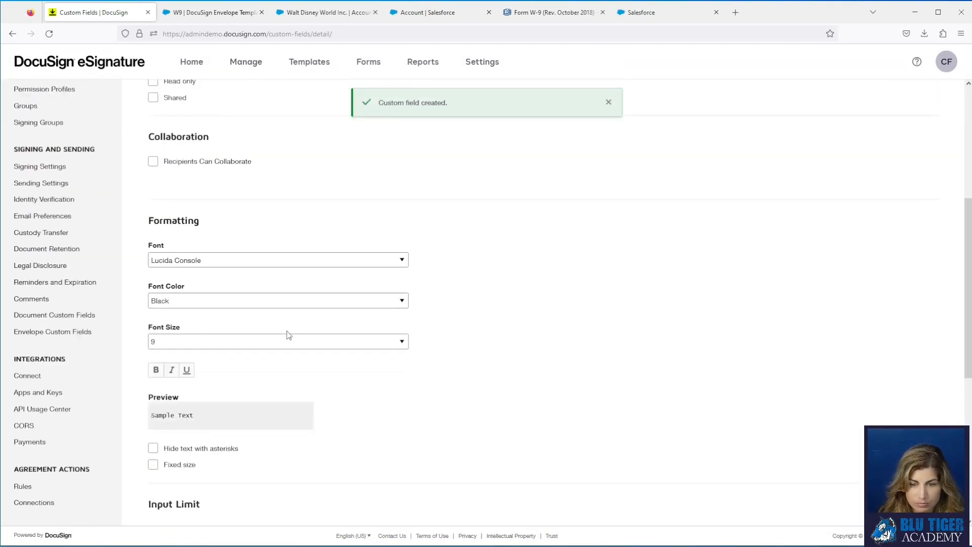
{"action": "scroll", "coordinate": [286, 330], "scroll_direction": "up", "scroll_amount": 3}
{"action": "left_click", "coordinate": [182, 153]}
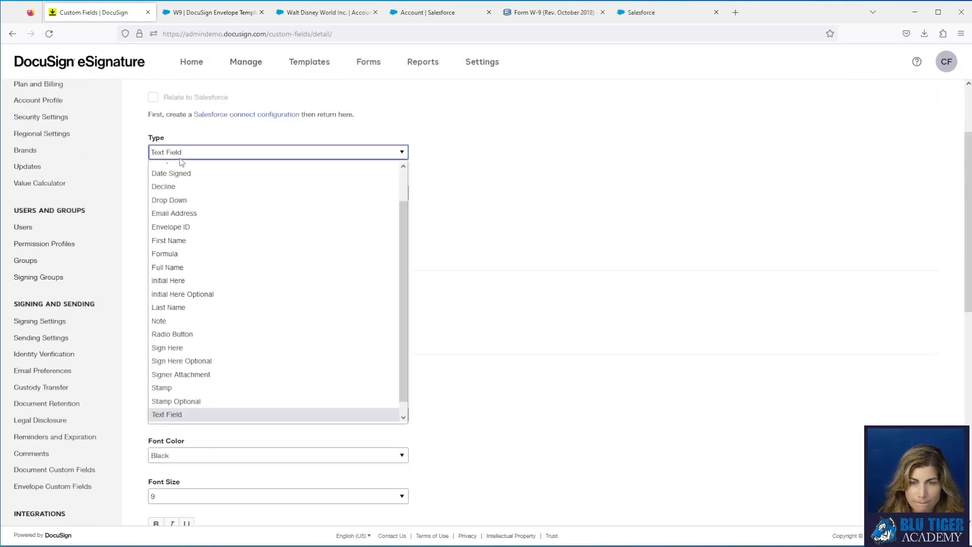
{"action": "left_click", "coordinate": [195, 335]}
Set the new radio button field's tooltip to Partnership and save the field
{"action": "scroll", "coordinate": [194, 337], "scroll_direction": "down", "scroll_amount": 5}
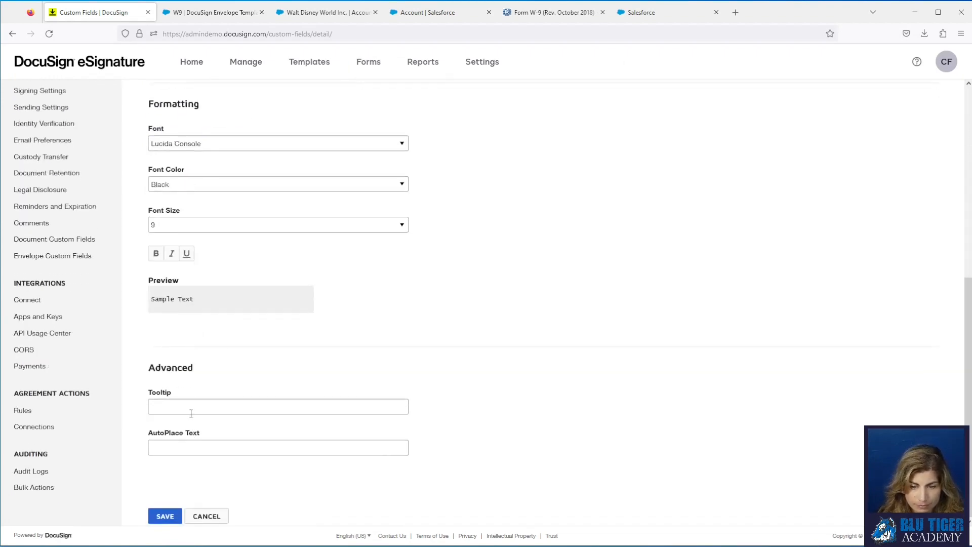
{"action": "left_click", "coordinate": [192, 411]}
{"action": "type", "text": "Partnership"}
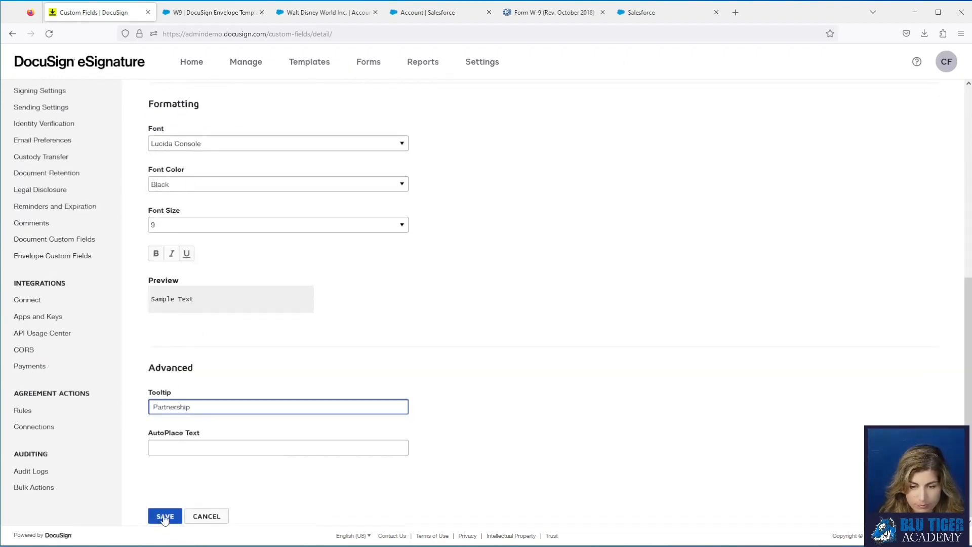
{"action": "left_click", "coordinate": [165, 516]}
Edit the shared Tax Classification Radio Button field with the C-Corp tooltip, change its type to Radio Button, and save it
{"action": "scroll", "coordinate": [395, 371], "scroll_direction": "down", "scroll_amount": 6}
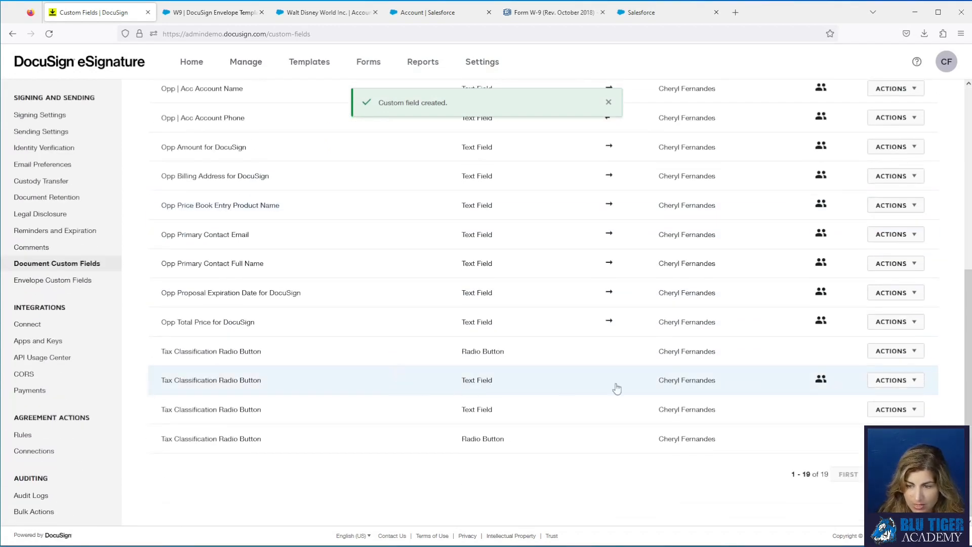
{"action": "left_click", "coordinate": [890, 380]}
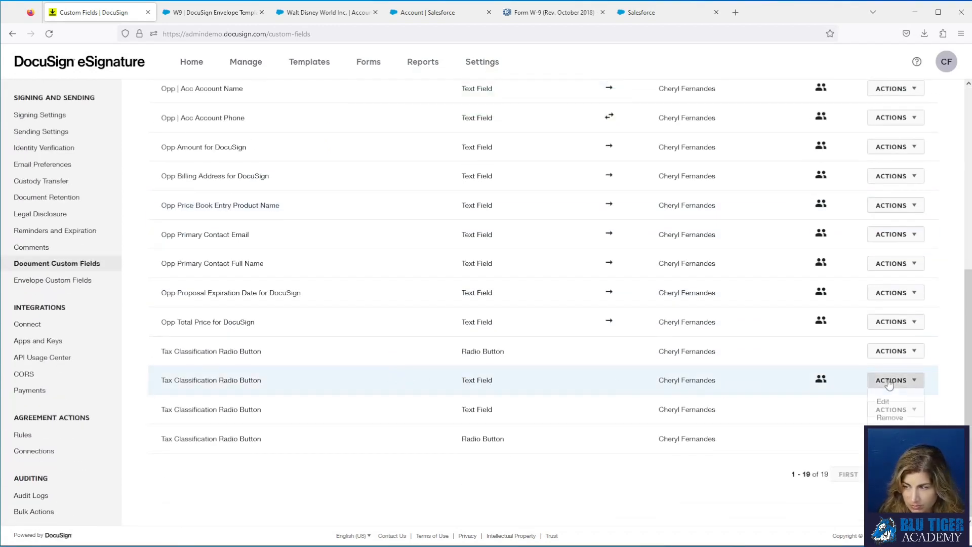
{"action": "left_click", "coordinate": [883, 401]}
{"action": "scroll", "coordinate": [295, 398], "scroll_direction": "down", "scroll_amount": 2}
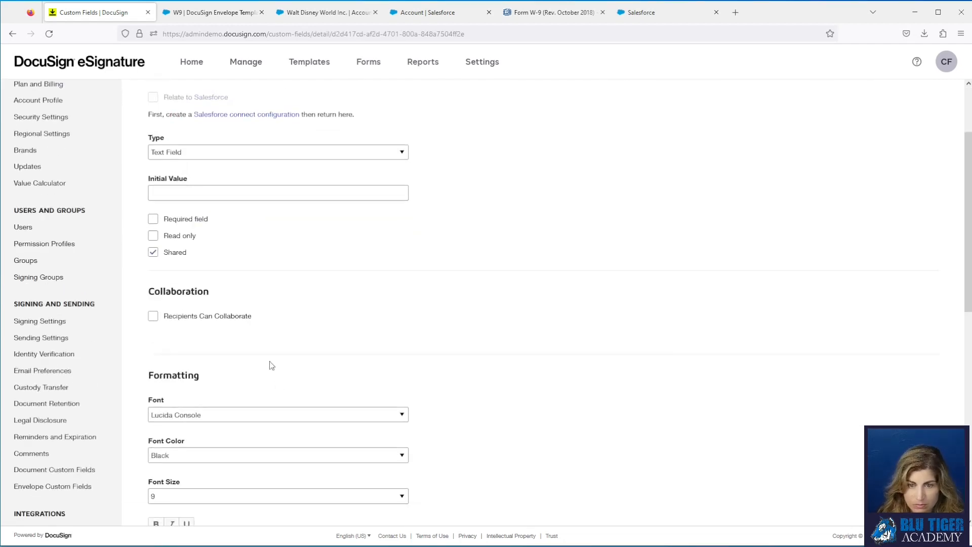
{"action": "scroll", "coordinate": [271, 363], "scroll_direction": "up", "scroll_amount": 2}
{"action": "left_click", "coordinate": [191, 257]}
{"action": "left_click", "coordinate": [195, 440]}
{"action": "scroll", "coordinate": [260, 443], "scroll_direction": "down", "scroll_amount": 6}
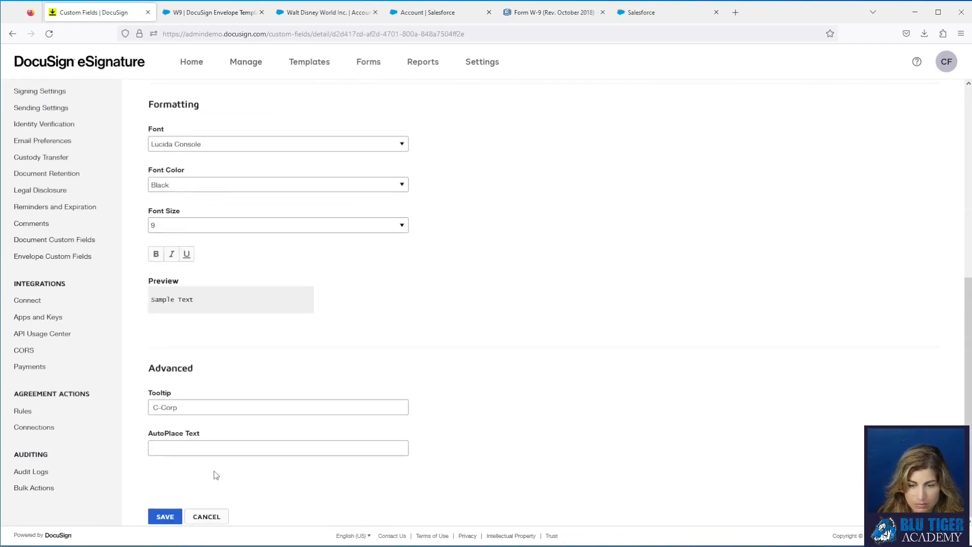
{"action": "left_click", "coordinate": [166, 516]}
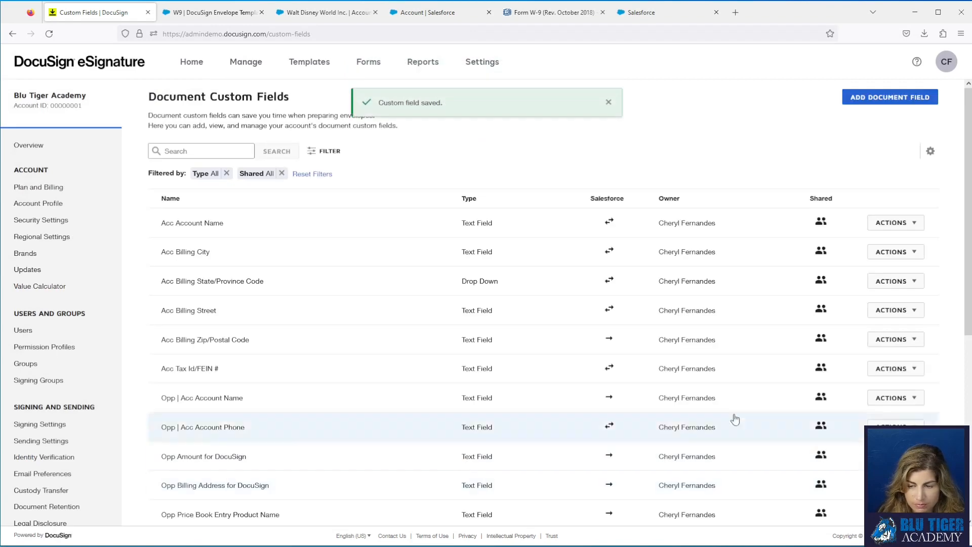
Edit the Tax Classification Radio Button field with the S-Corp tooltip, change its type to Radio Button, and save it
{"action": "scroll", "coordinate": [740, 415], "scroll_direction": "down", "scroll_amount": 4}
{"action": "scroll", "coordinate": [750, 414], "scroll_direction": "down", "scroll_amount": 2}
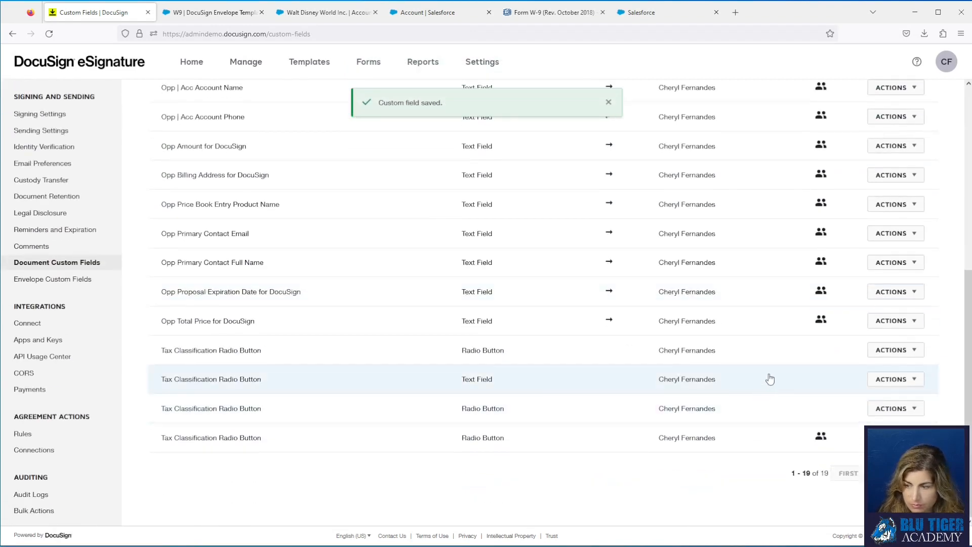
{"action": "left_click", "coordinate": [920, 382]}
{"action": "left_click", "coordinate": [895, 400]}
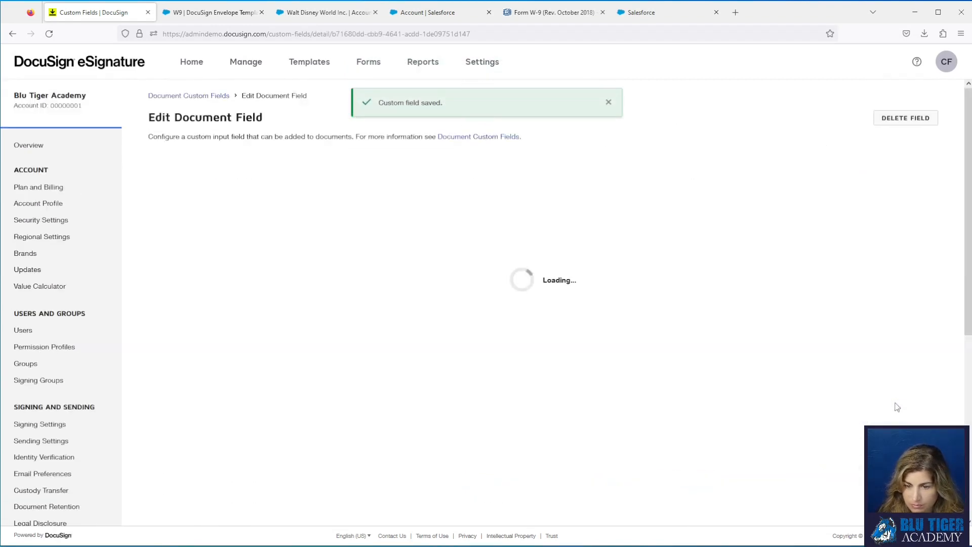
{"action": "scroll", "coordinate": [273, 370], "scroll_direction": "down", "scroll_amount": 3}
{"action": "left_click", "coordinate": [197, 101]}
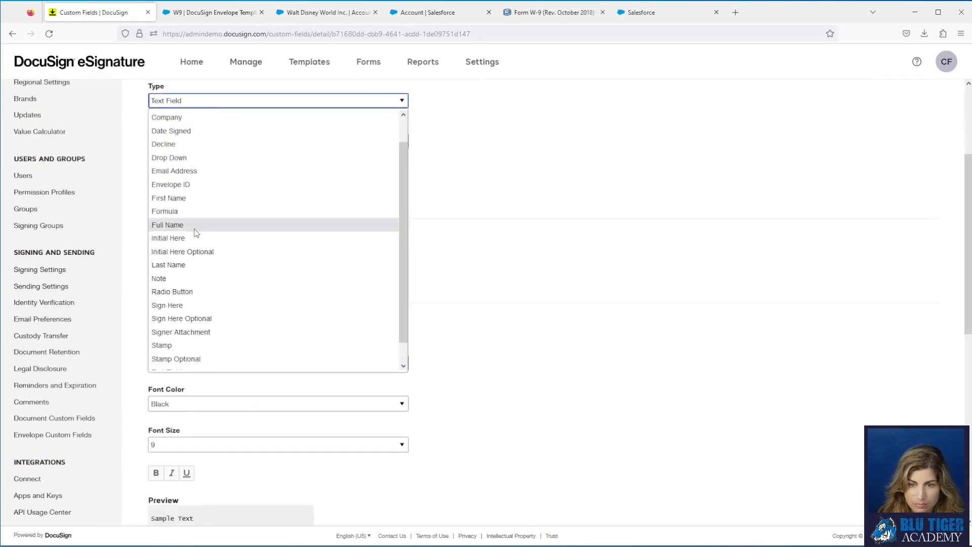
{"action": "left_click", "coordinate": [196, 291]}
{"action": "scroll", "coordinate": [196, 294], "scroll_direction": "down", "scroll_amount": 3}
{"action": "left_click", "coordinate": [165, 515]}
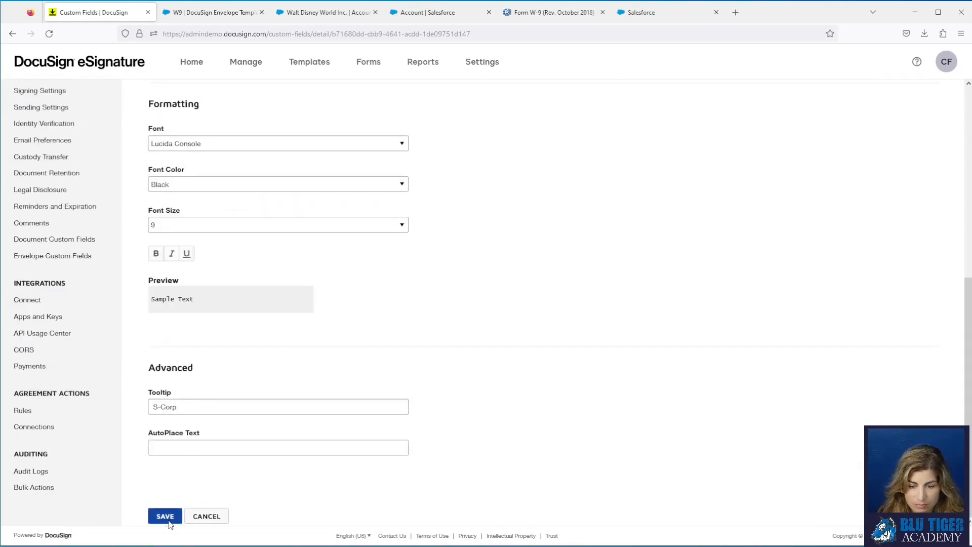
Create and save a document custom field named "Tax Classification Radio Button" with the type Radio Button
{"action": "scroll", "coordinate": [455, 388], "scroll_direction": "down", "scroll_amount": 5}
{"action": "scroll", "coordinate": [450, 367], "scroll_direction": "up", "scroll_amount": 5}
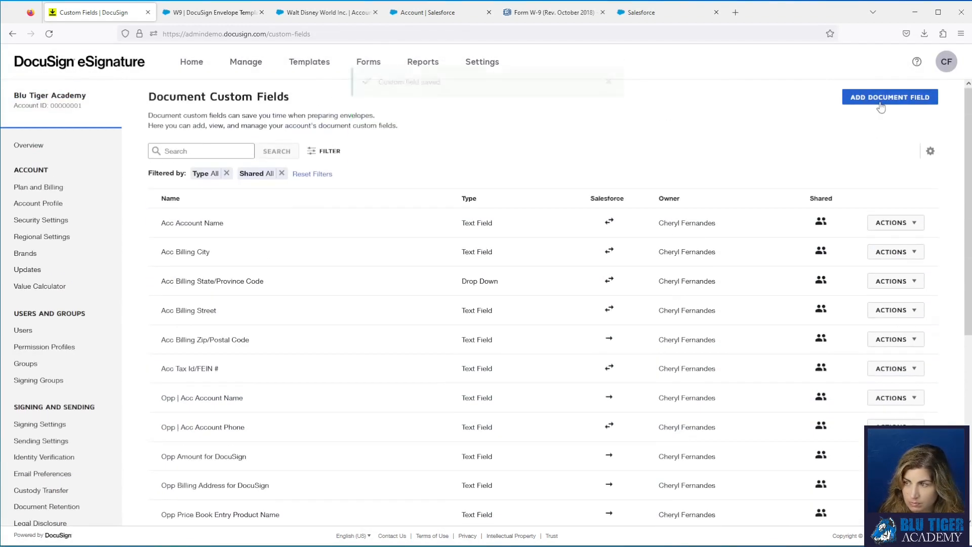
{"action": "left_click", "coordinate": [882, 99]}
{"action": "left_click", "coordinate": [245, 170]}
{"action": "key", "text": "ctrl+v"}
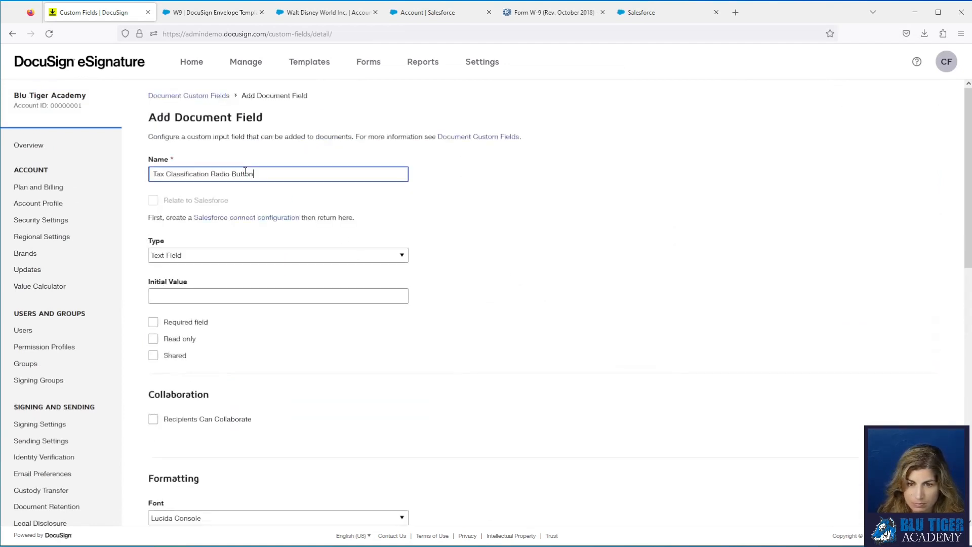
{"action": "left_click", "coordinate": [215, 255]}
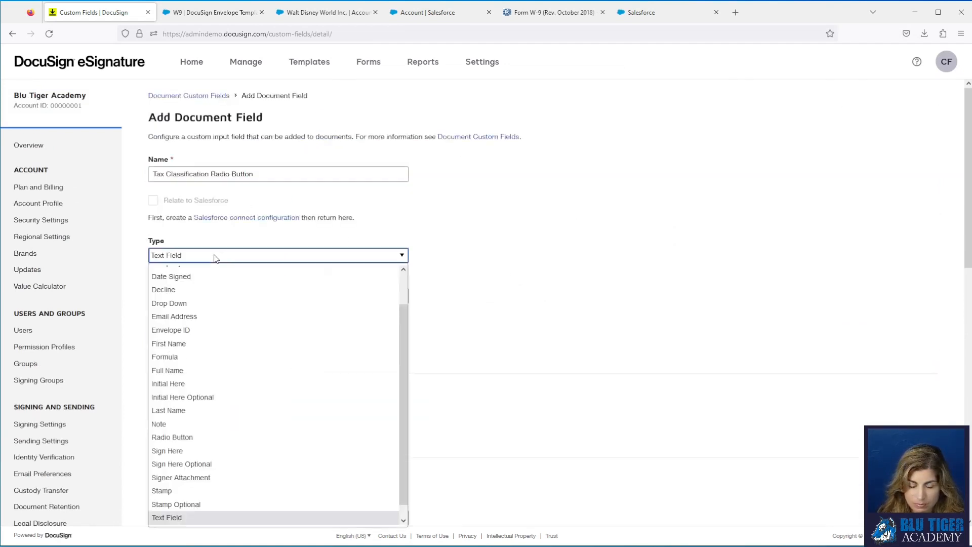
{"action": "left_click", "coordinate": [211, 444]}
{"action": "scroll", "coordinate": [212, 442], "scroll_direction": "down", "scroll_amount": 4}
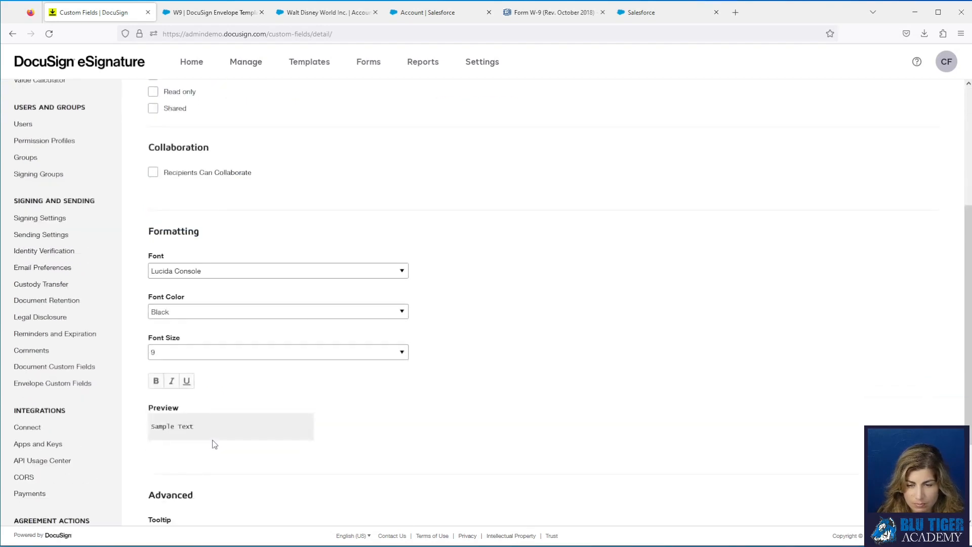
{"action": "scroll", "coordinate": [199, 424], "scroll_direction": "down", "scroll_amount": 3}
{"action": "left_click", "coordinate": [195, 408]}
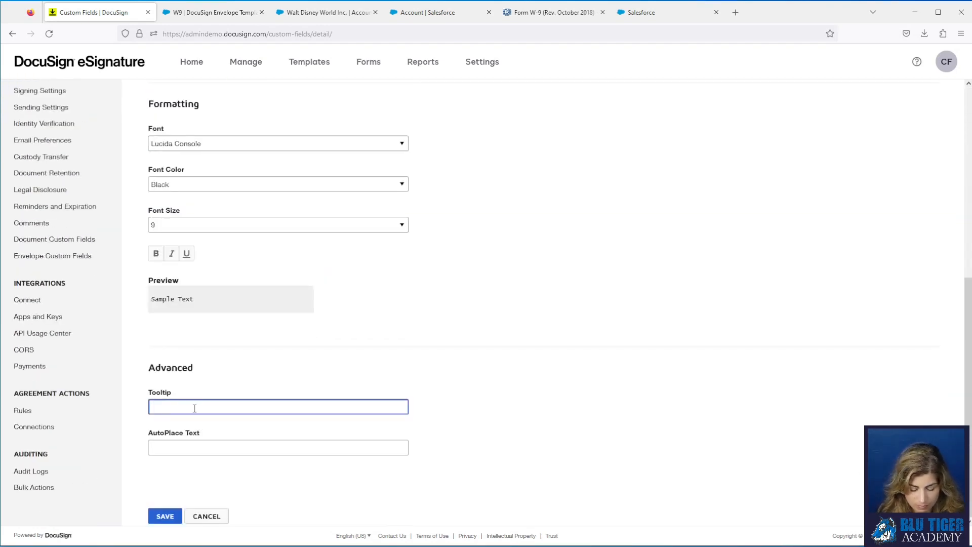
{"action": "left_click", "coordinate": [171, 514]}
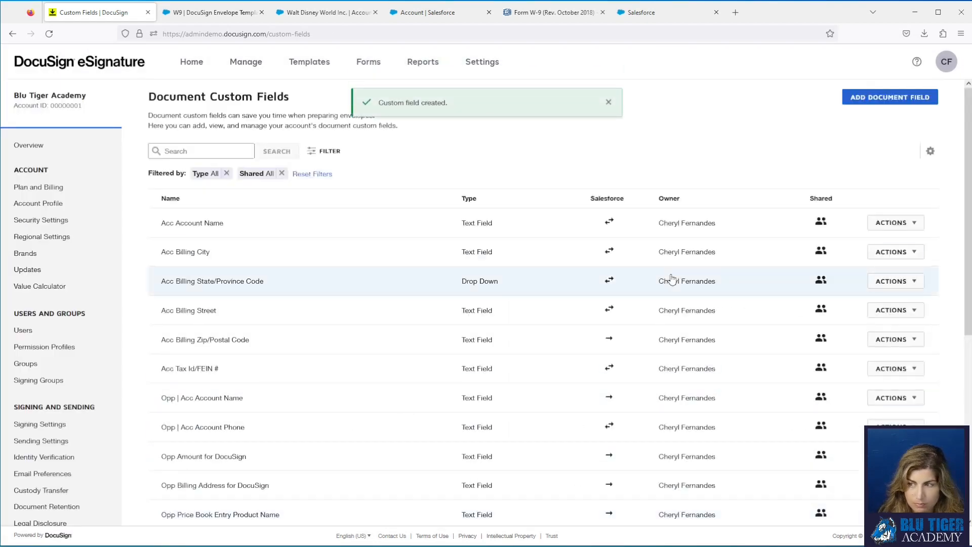
Start another document custom field named "Tax Classification Radio Button" and set its type to Radio Button
{"action": "left_click", "coordinate": [872, 98]}
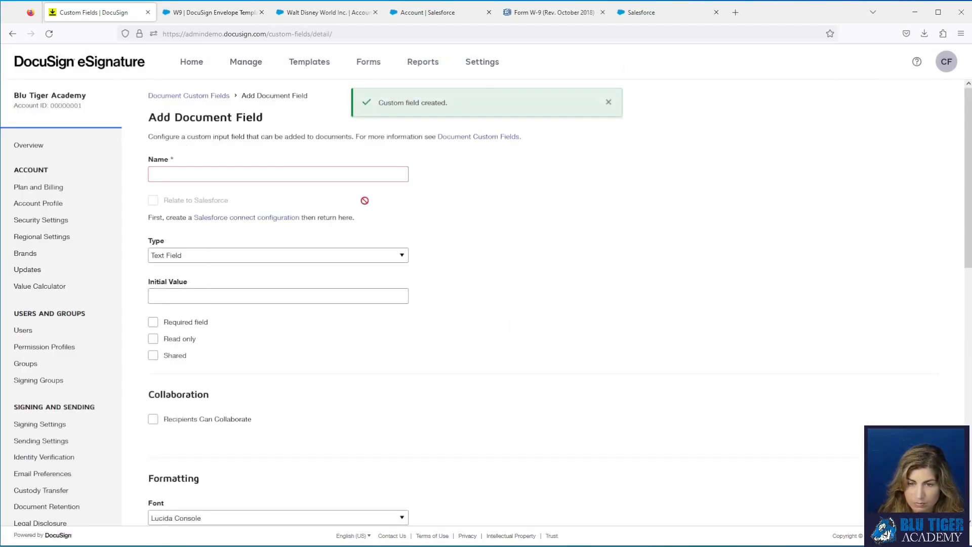
{"action": "left_click", "coordinate": [267, 173]}
{"action": "type", "text": "Tax Classification Radio Button"}
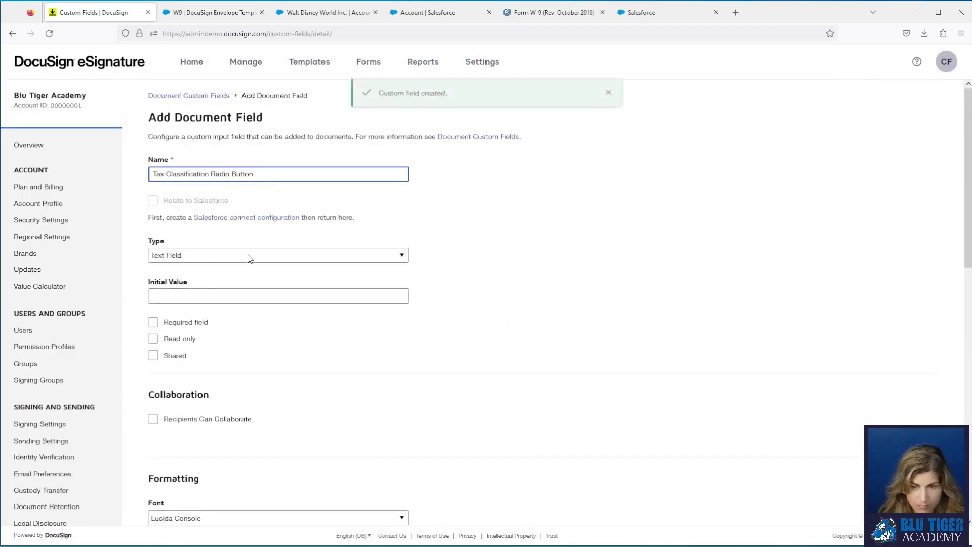
{"action": "left_click", "coordinate": [247, 256]}
{"action": "left_click", "coordinate": [241, 433]}
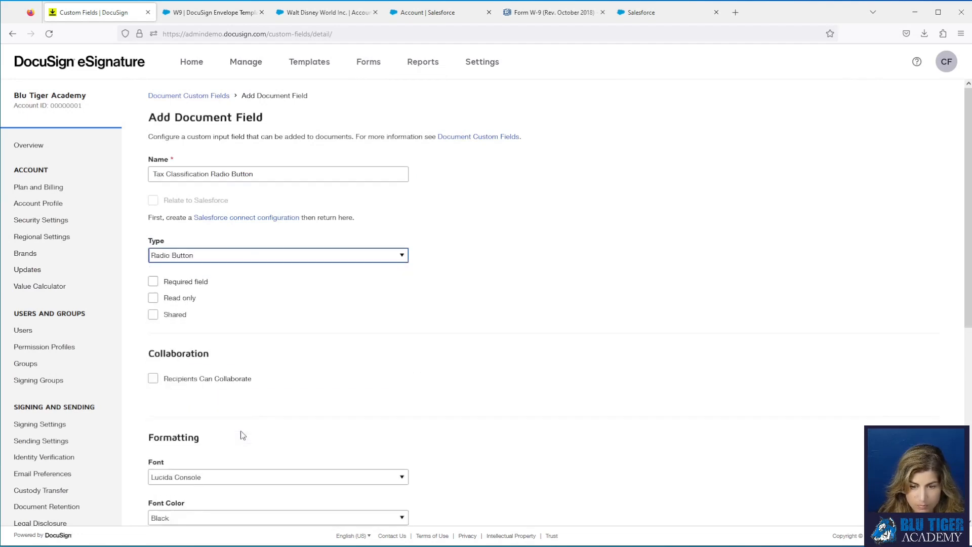
Set the new radio button field's tooltip to "Trust/Estate" and save the field
{"action": "scroll", "coordinate": [241, 434], "scroll_direction": "down", "scroll_amount": 6}
{"action": "left_click", "coordinate": [224, 432]}
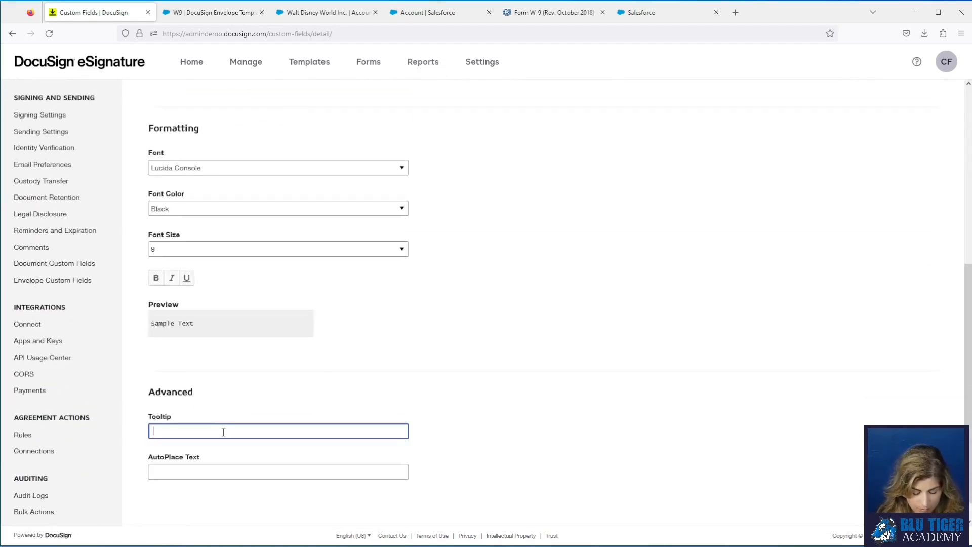
{"action": "type", "text": "Trust/Estate"}
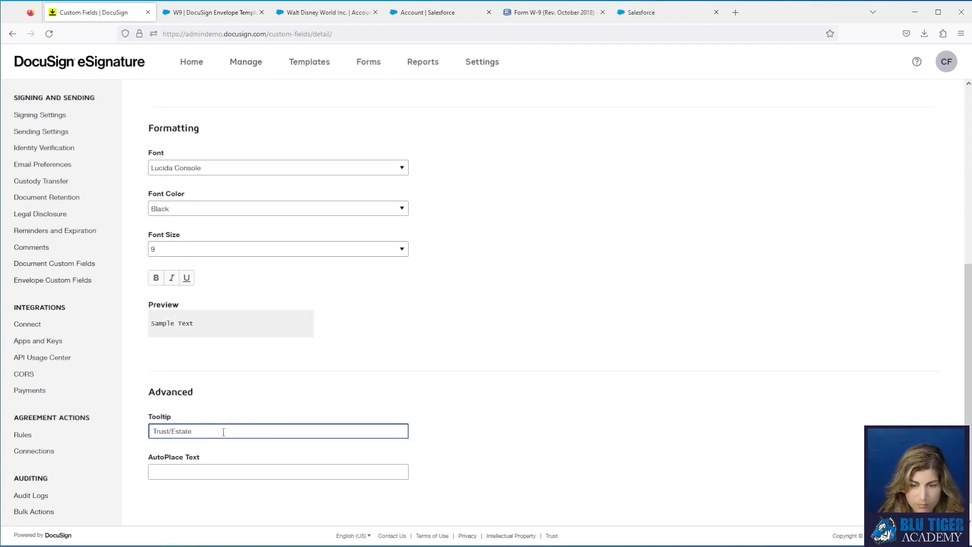
{"action": "scroll", "coordinate": [224, 436], "scroll_direction": "down", "scroll_amount": 1}
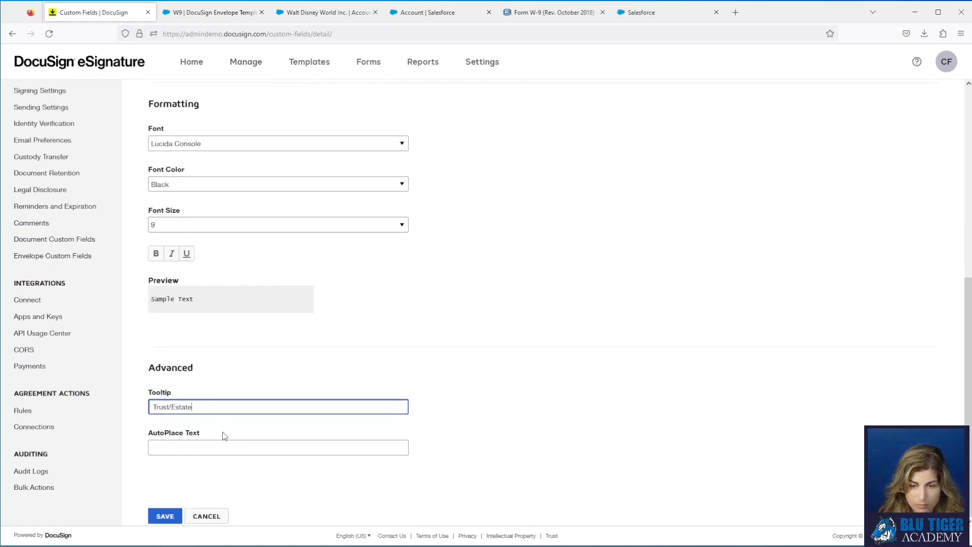
{"action": "left_click", "coordinate": [168, 517]}
{"action": "scroll", "coordinate": [464, 486], "scroll_direction": "down", "scroll_amount": 5}
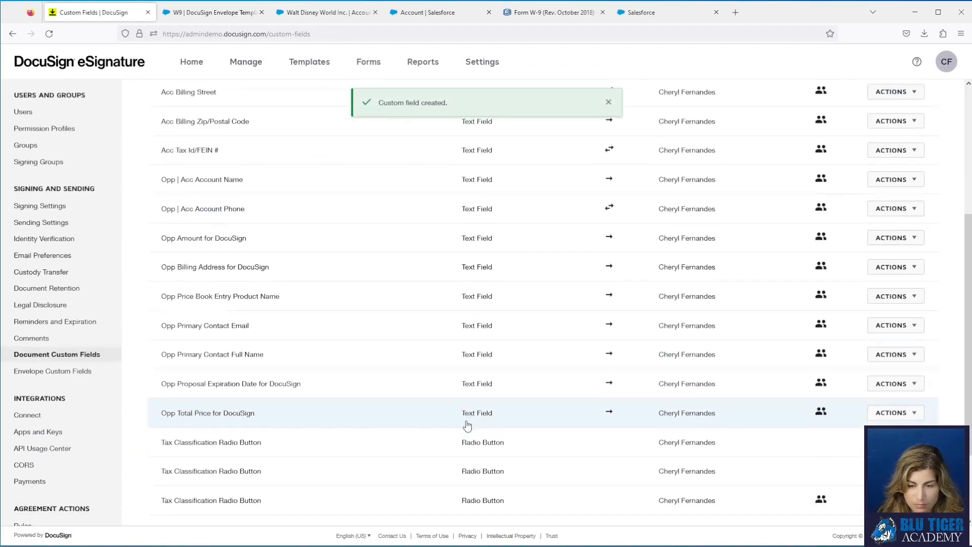
{"action": "scroll", "coordinate": [835, 228], "scroll_direction": "up", "scroll_amount": 10}
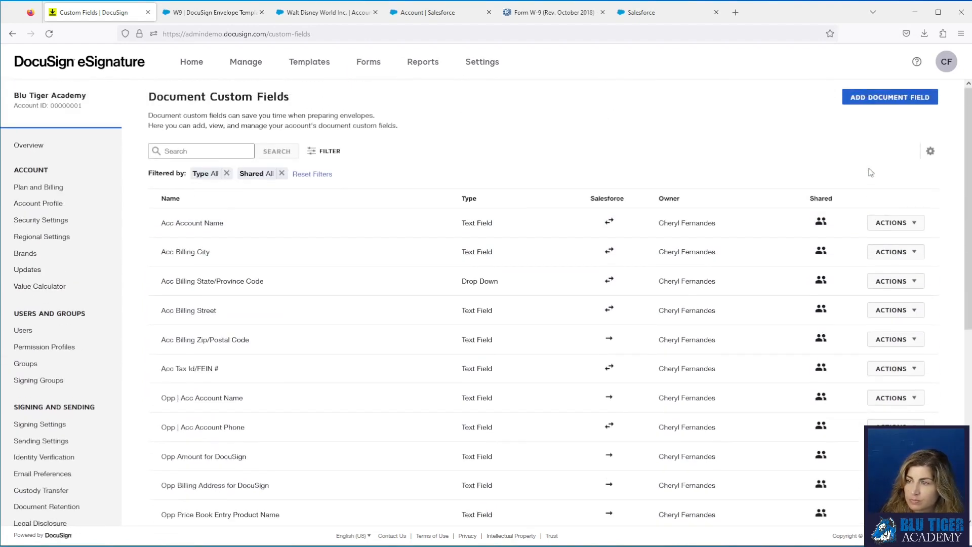
Start one more document custom field named "Tax Classification Radio Button" with the type Radio Button
{"action": "left_click", "coordinate": [890, 99]}
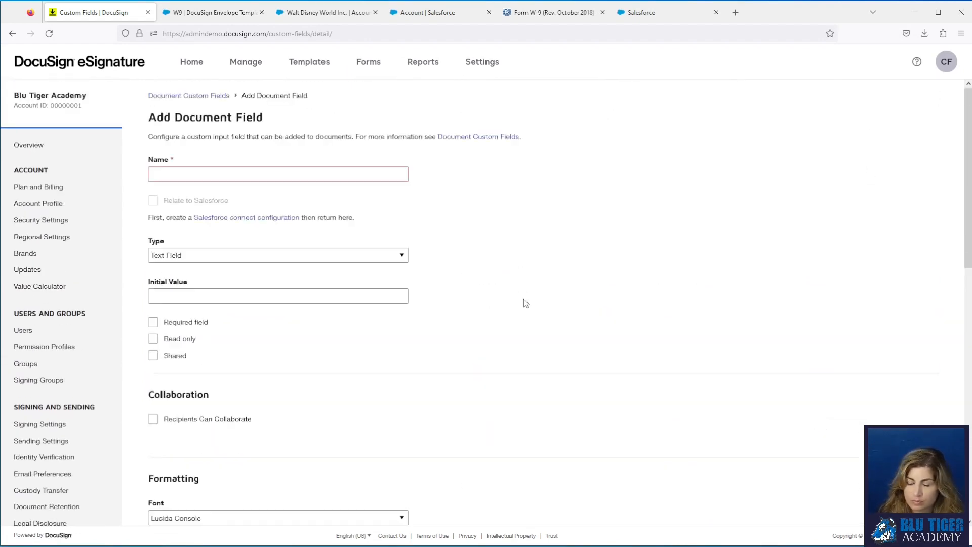
{"action": "left_click", "coordinate": [192, 173]}
{"action": "type", "text": "Tax Classification Radio Button"}
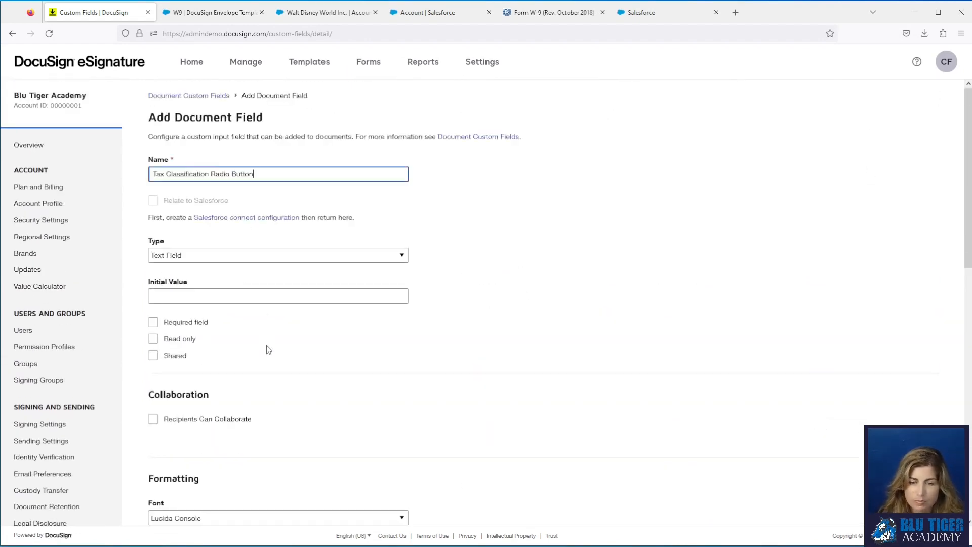
{"action": "left_click", "coordinate": [219, 255]}
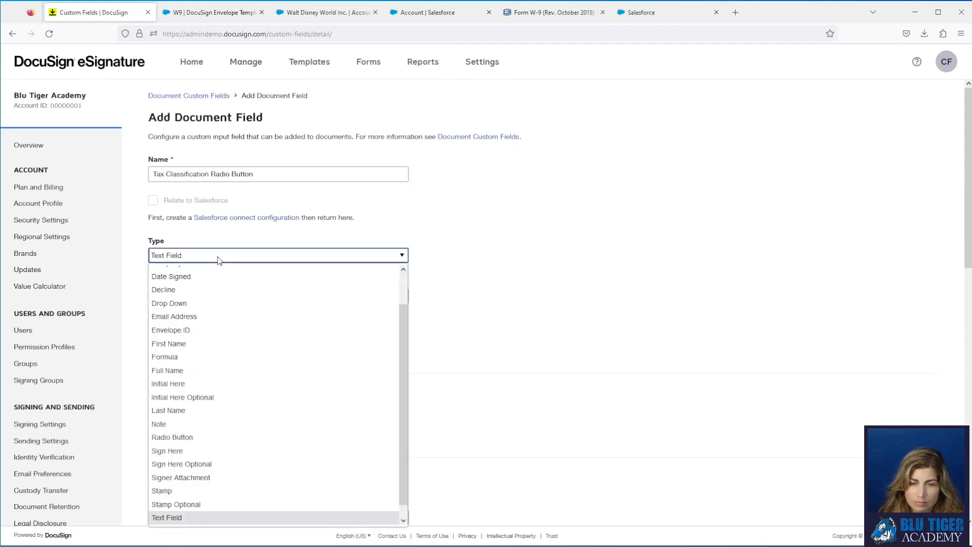
{"action": "left_click", "coordinate": [217, 437]}
Check the tax classification options on the W-9 form, set the field's tooltip to "Sole Proprietorship" and save the field
{"action": "left_click", "coordinate": [561, 17]}
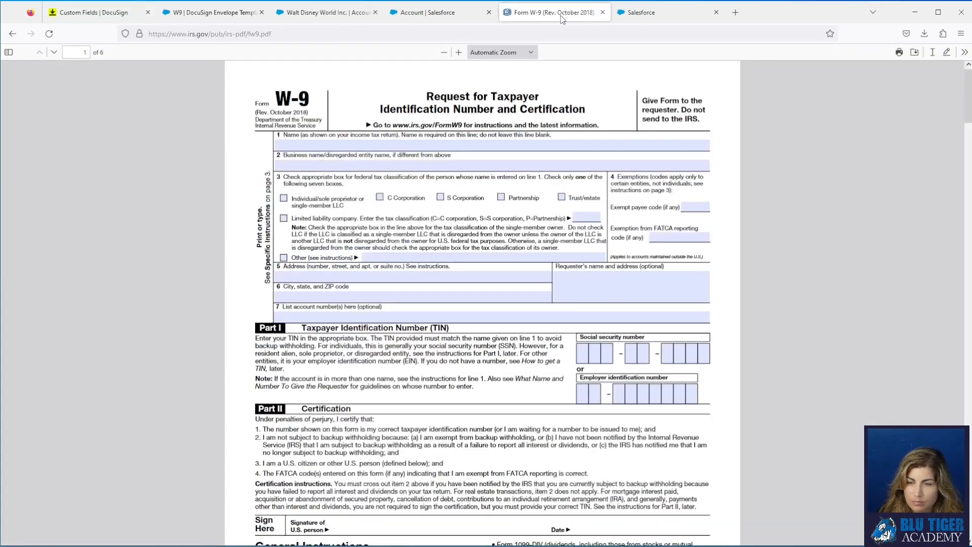
{"action": "left_click", "coordinate": [94, 17]}
{"action": "scroll", "coordinate": [222, 400], "scroll_direction": "down", "scroll_amount": 6}
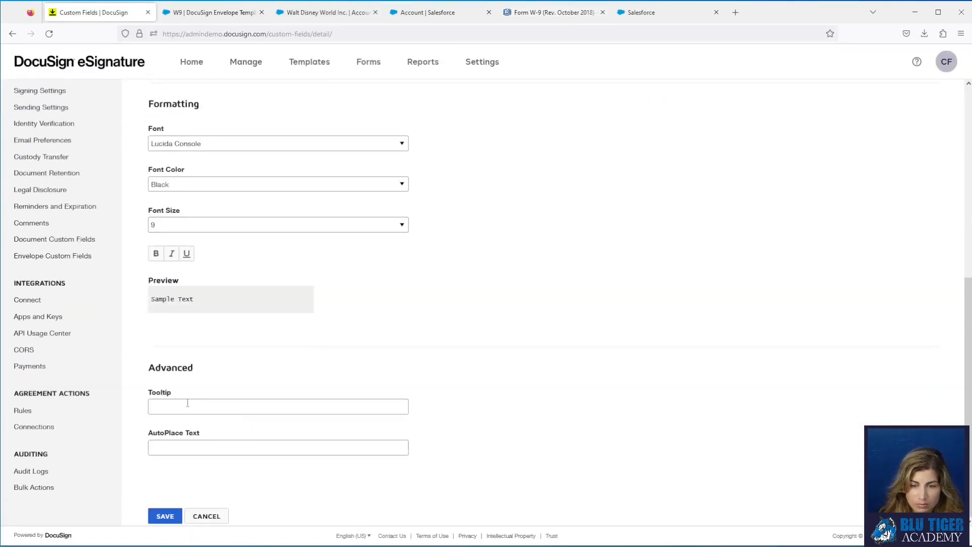
{"action": "left_click", "coordinate": [188, 406]}
{"action": "type", "text": "Sole Proprietorship"}
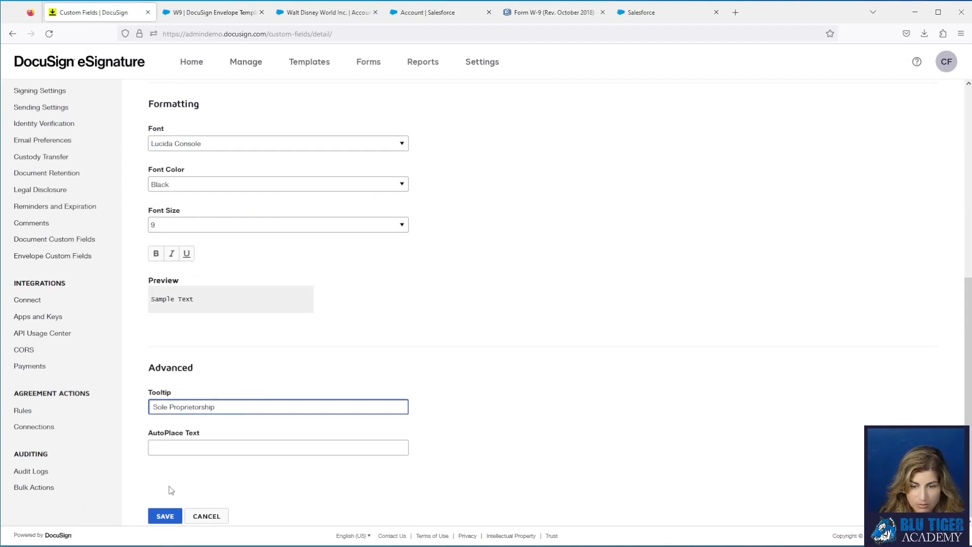
{"action": "left_click", "coordinate": [165, 516]}
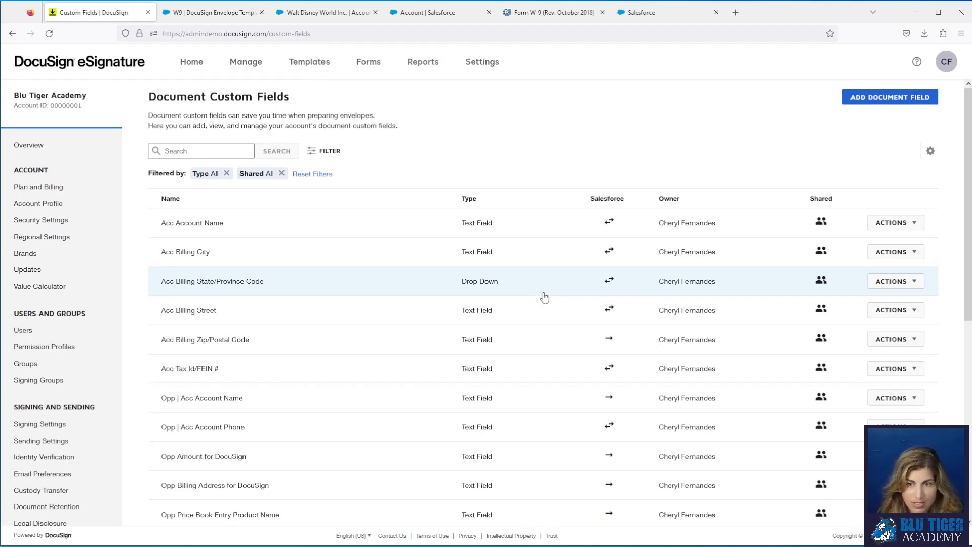
Switch to Salesforce Setup and search the Account object's Fields & Relationships for "id"
{"action": "left_click", "coordinate": [430, 12]}
{"action": "left_click", "coordinate": [90, 201]}
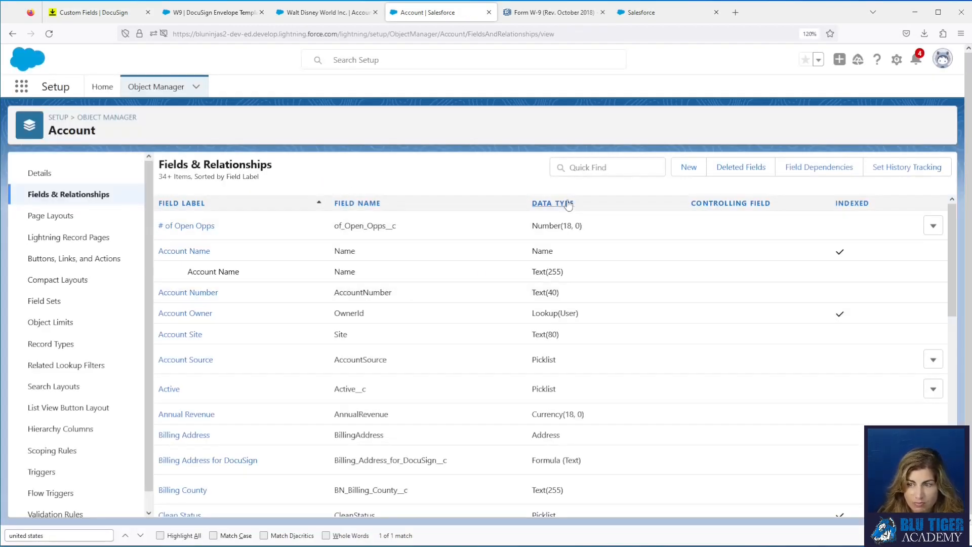
{"action": "left_click", "coordinate": [575, 167]}
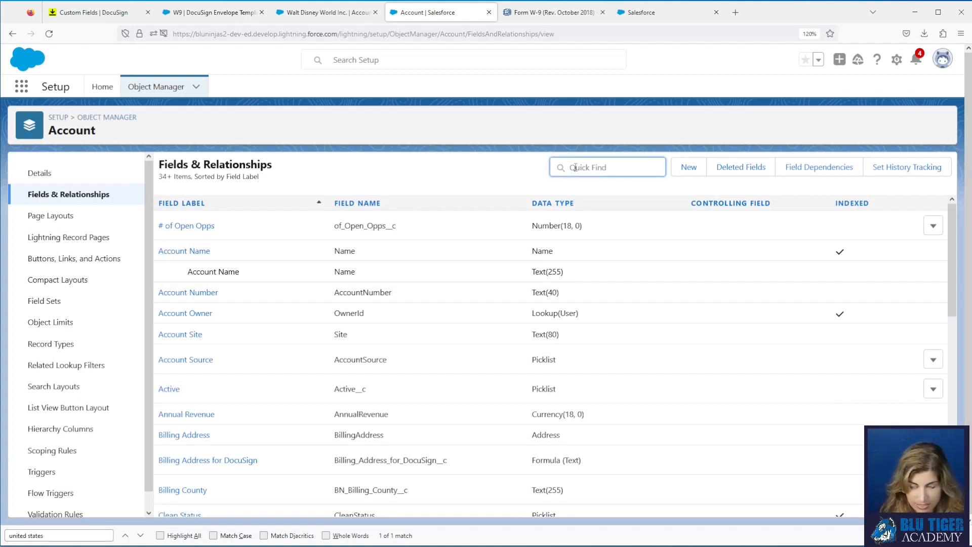
{"action": "type", "text": "id"}
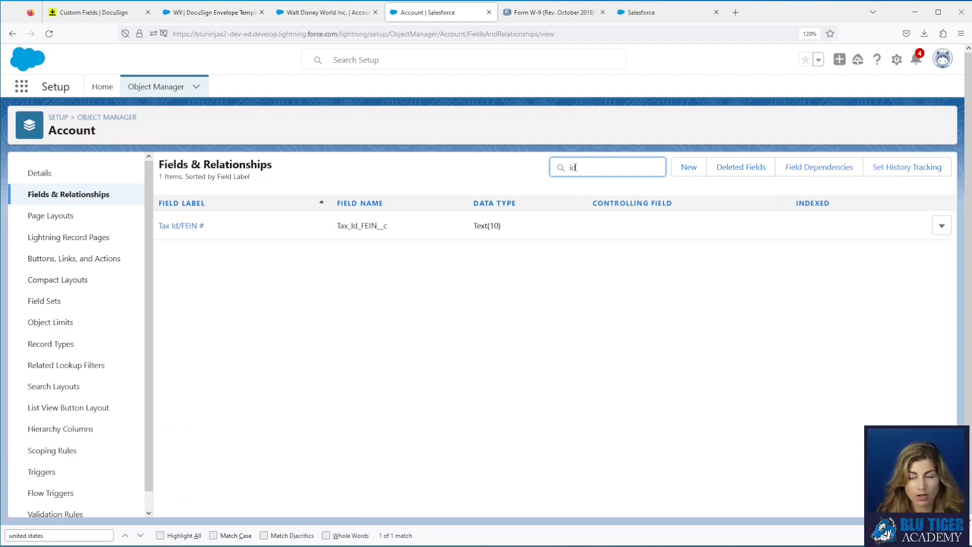
Start a new custom Formula field on the Account object labelled "Account Id" with the return type Text
{"action": "left_click", "coordinate": [690, 168]}
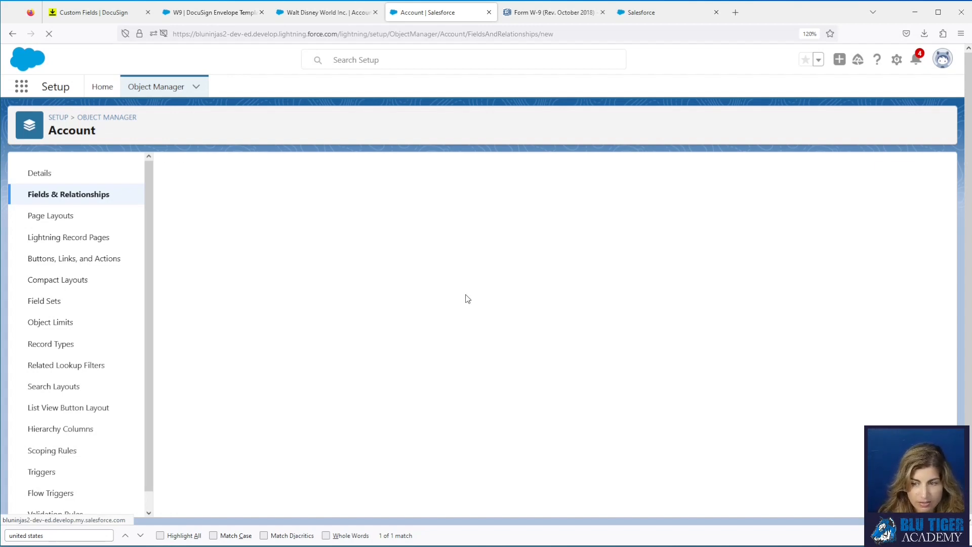
{"action": "left_click", "coordinate": [257, 345]}
{"action": "left_click", "coordinate": [899, 229]}
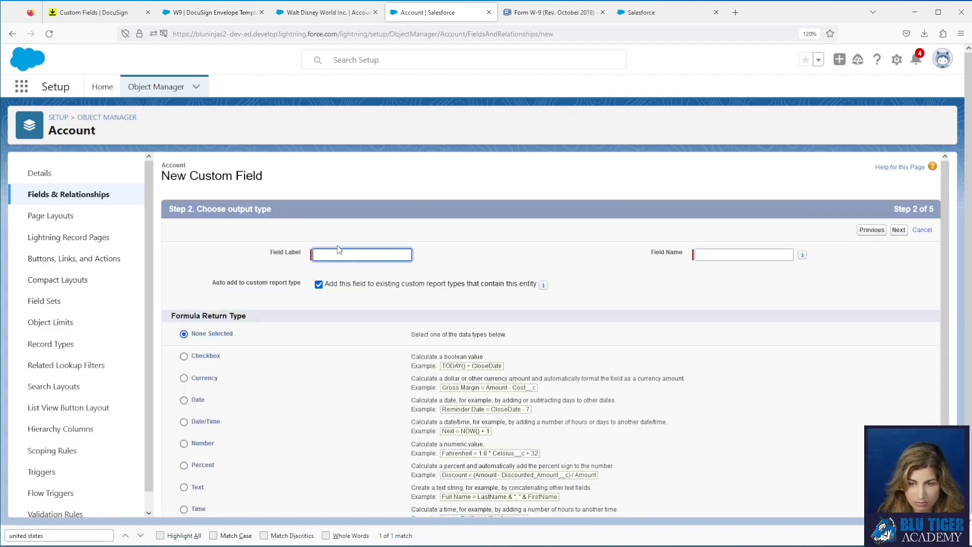
{"action": "left_click", "coordinate": [339, 251]}
{"action": "type", "text": "Account I"}
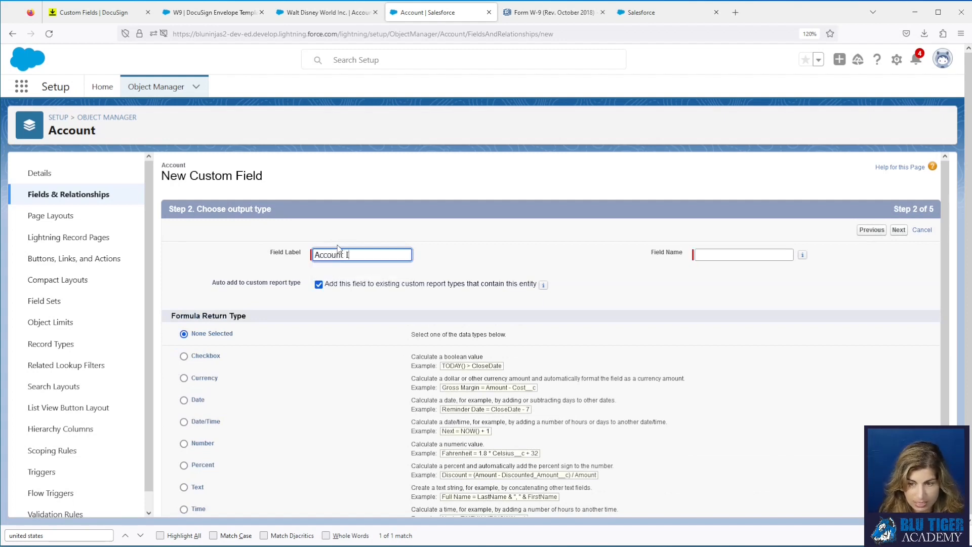
{"action": "type", "text": "d"}
{"action": "key", "text": "Tab"}
{"action": "scroll", "coordinate": [180, 439], "scroll_direction": "down", "scroll_amount": 2}
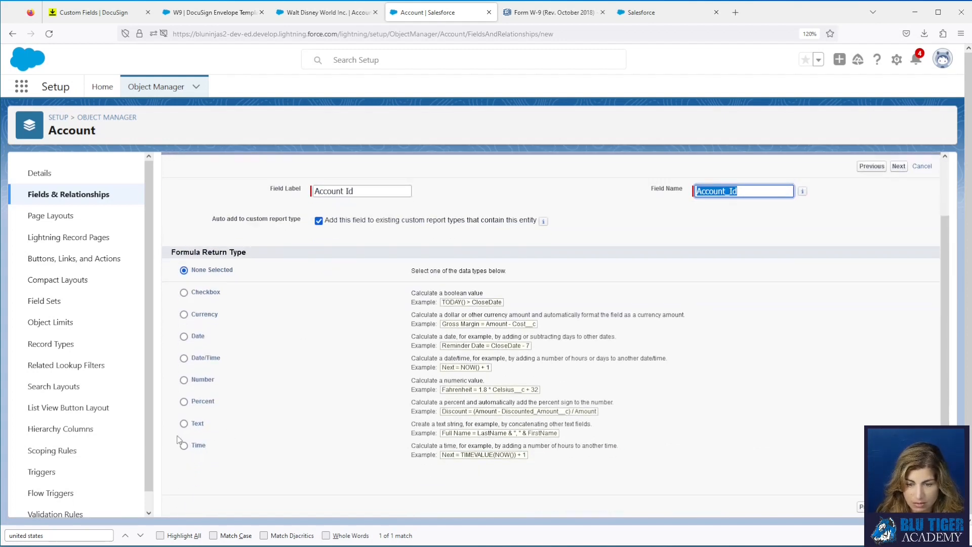
{"action": "left_click", "coordinate": [183, 423]}
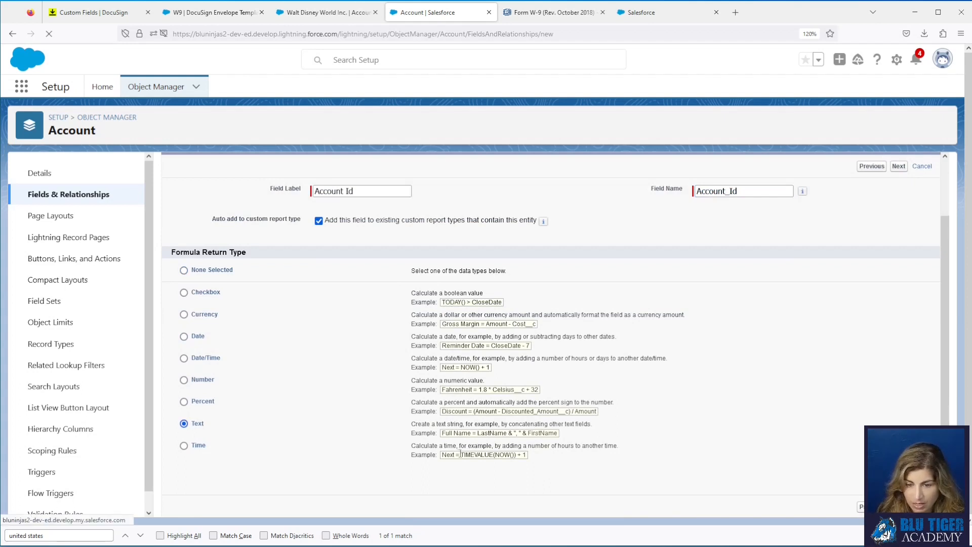
Enter the formula CASESAFEID(Id) for the Account Id field and continue to field-level security
{"action": "left_click", "coordinate": [253, 408]}
{"action": "type", "text": "CA"}
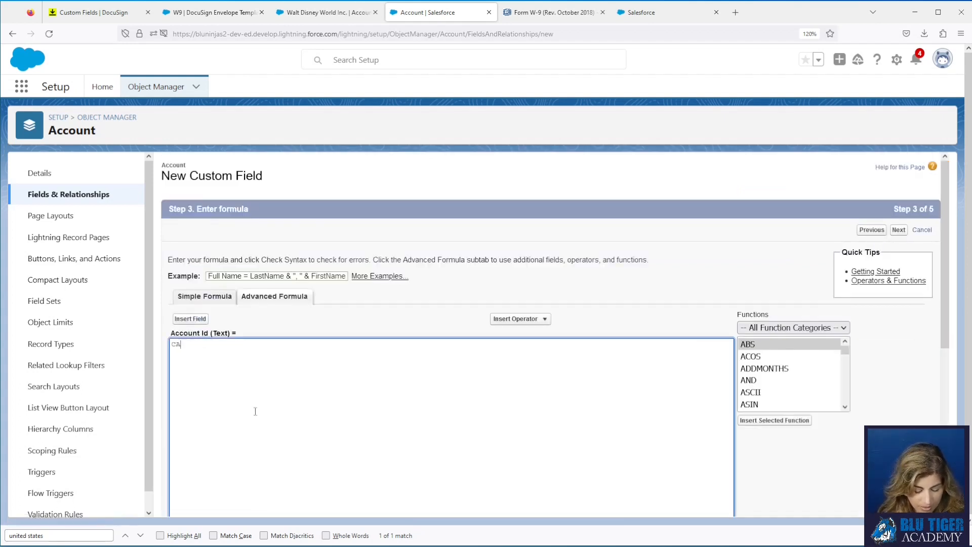
{"action": "type", "text": "SESAFEID(Id"}
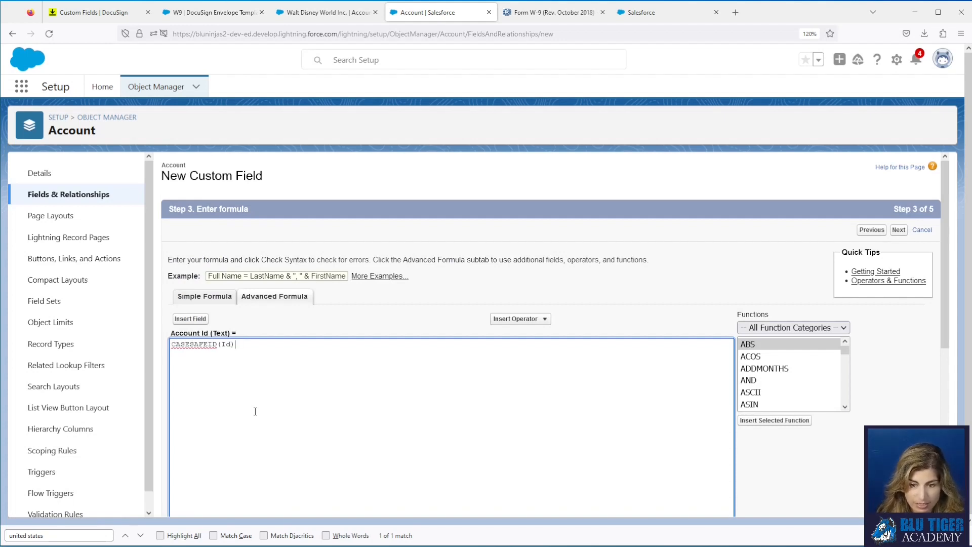
{"action": "left_click", "coordinate": [898, 229]}
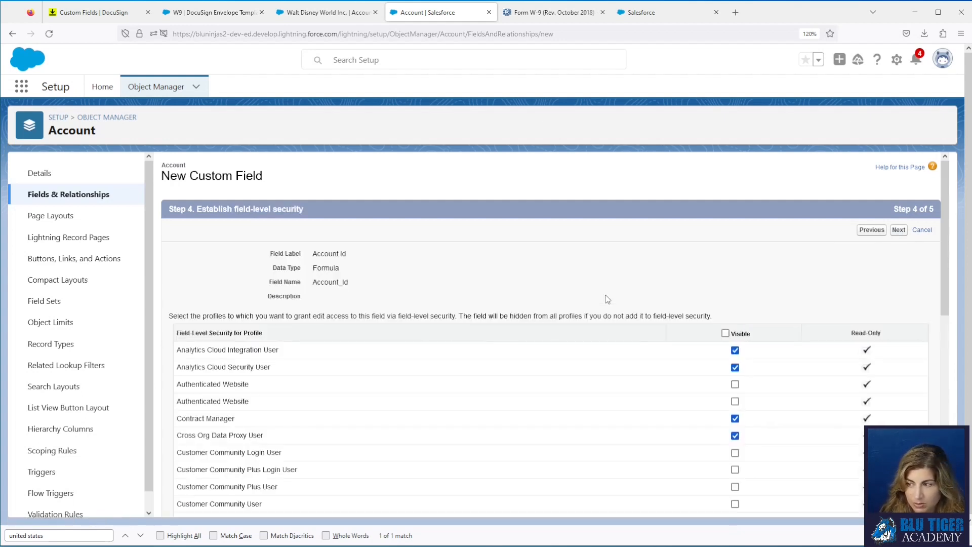
Accept the default field-level security, exclude the Account Id field from all page layouts and save it
{"action": "left_click", "coordinate": [899, 229]}
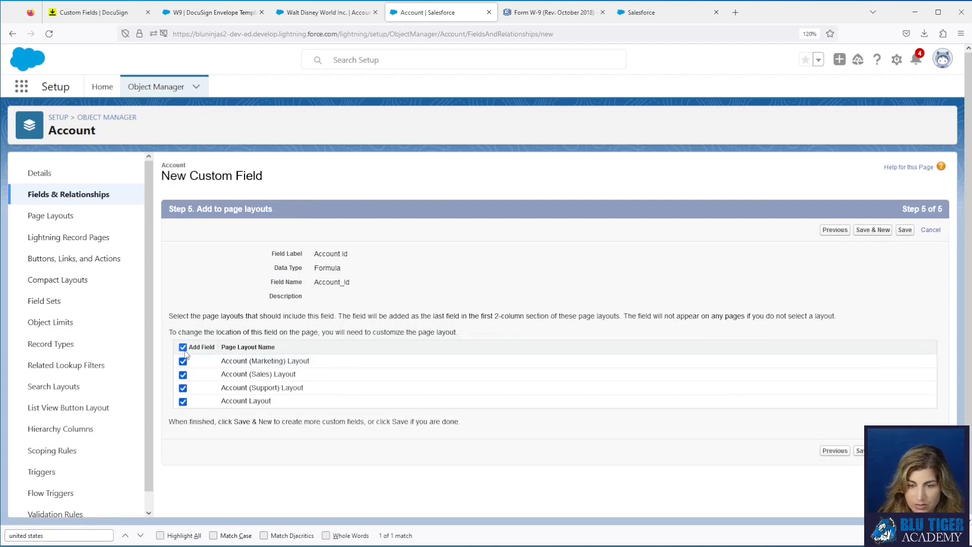
{"action": "left_click", "coordinate": [183, 347]}
{"action": "left_click", "coordinate": [905, 230]}
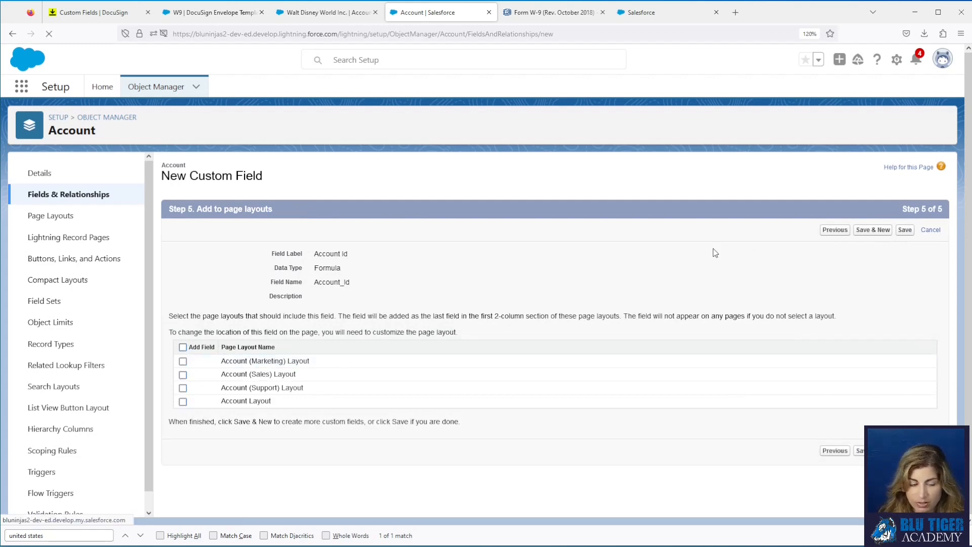
Switch to the DocuSign admin site, open the Connect settings and start adding a Salesforce configuration
{"action": "left_click", "coordinate": [93, 12]}
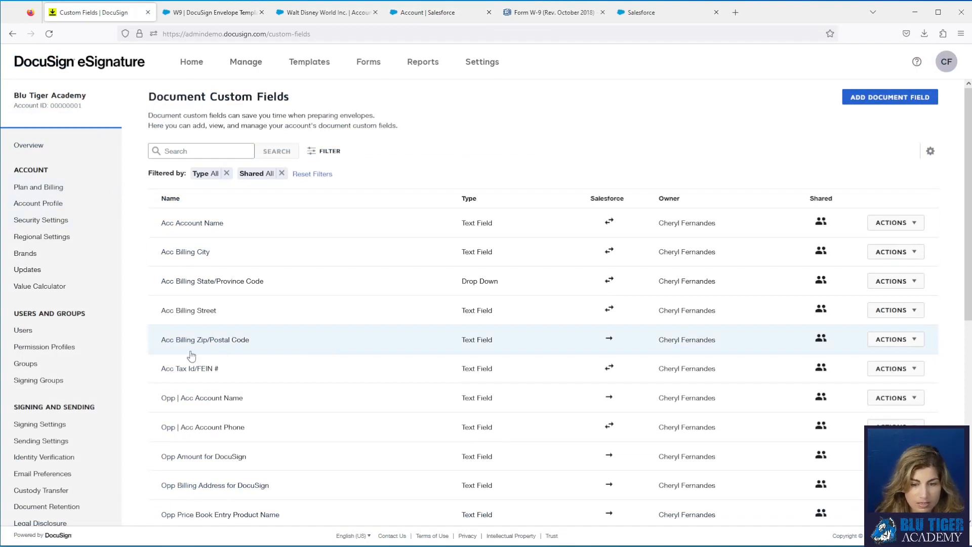
{"action": "scroll", "coordinate": [50, 425], "scroll_direction": "down", "scroll_amount": 4}
{"action": "left_click", "coordinate": [54, 429]}
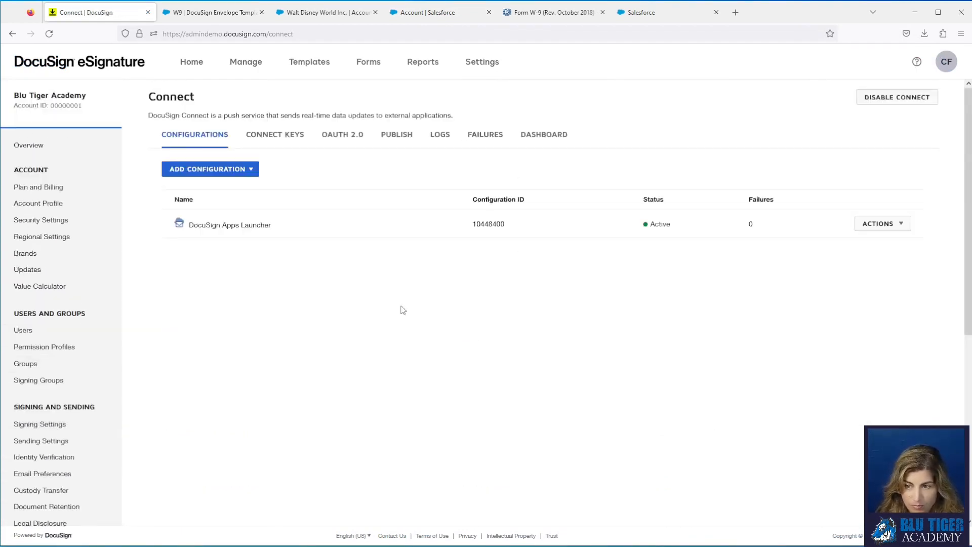
{"action": "left_click", "coordinate": [226, 172]}
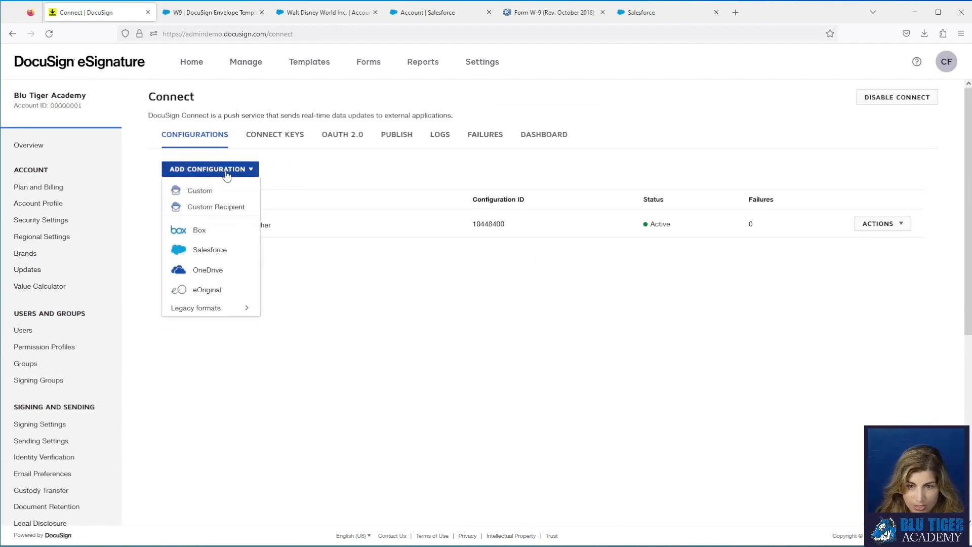
{"action": "left_click", "coordinate": [221, 249]}
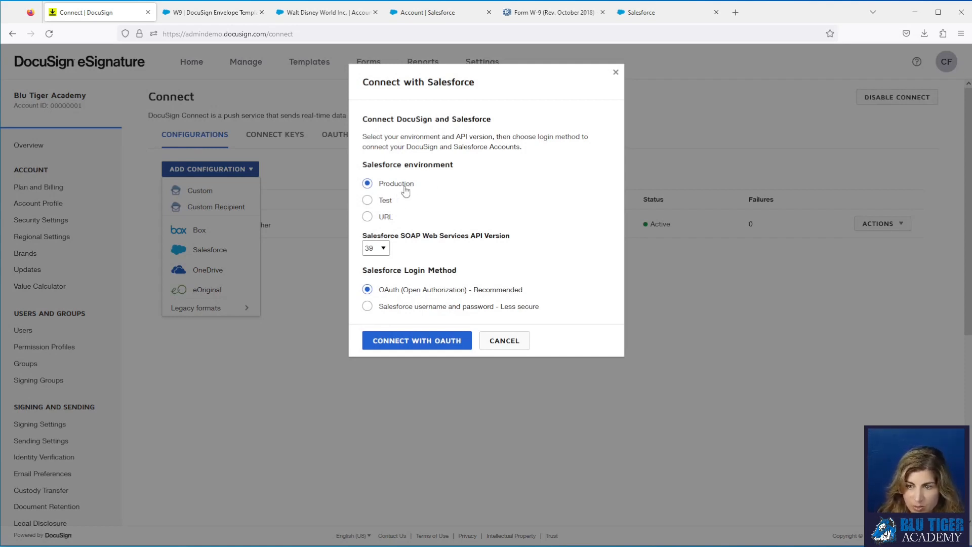
Connect DocuSign to the Salesforce Production environment with API version 39 using OAuth, and authorize the access
{"action": "left_click", "coordinate": [375, 248]}
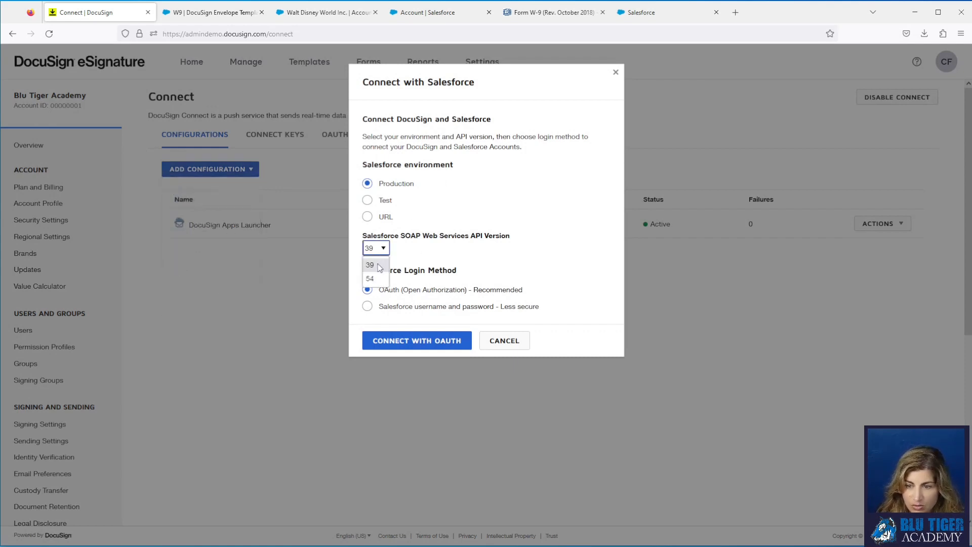
{"action": "left_click", "coordinate": [379, 266]}
{"action": "left_click", "coordinate": [383, 251]}
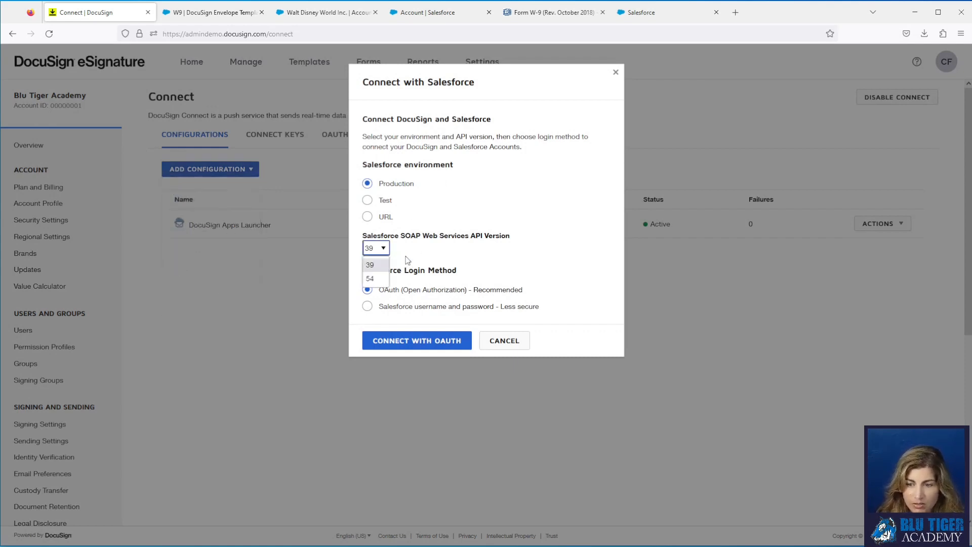
{"action": "left_click", "coordinate": [404, 258]}
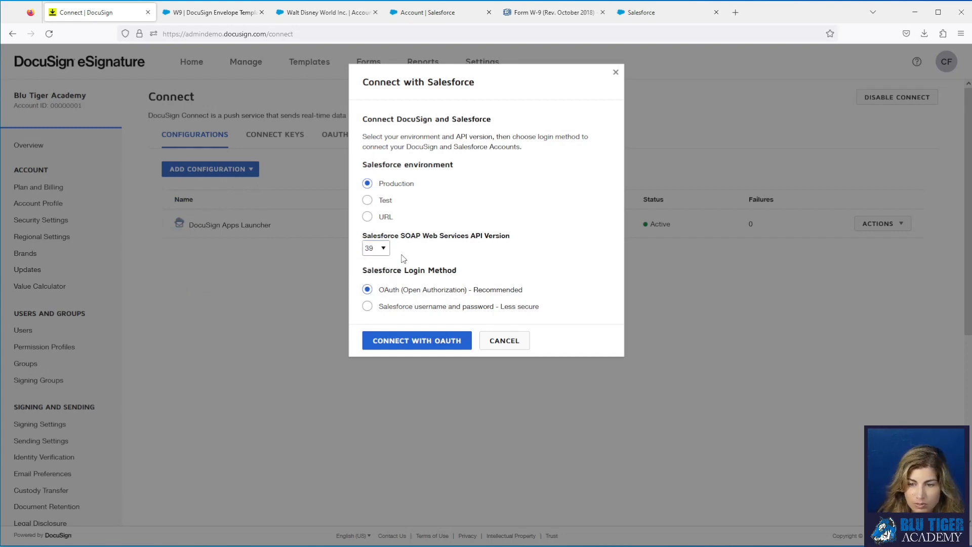
{"action": "left_click", "coordinate": [414, 346]}
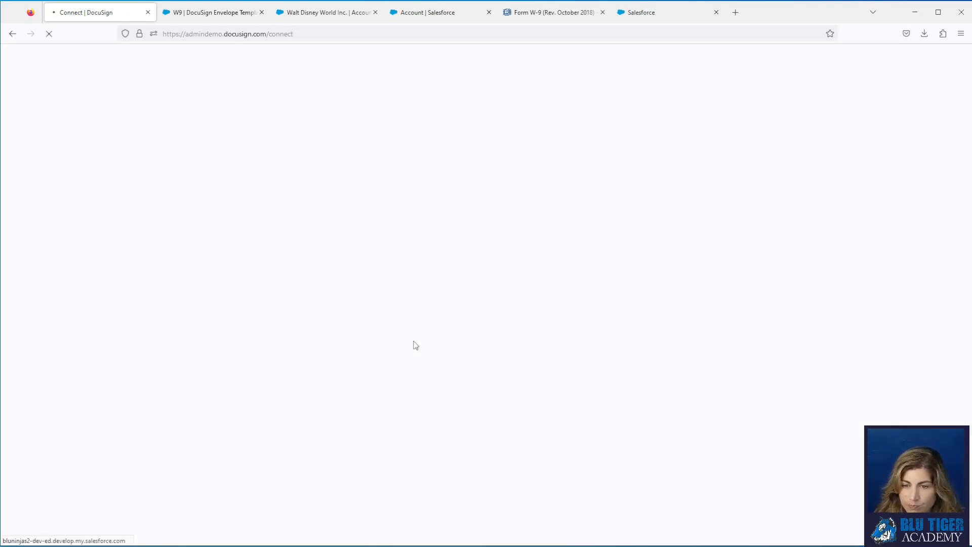
{"action": "left_click", "coordinate": [547, 351]}
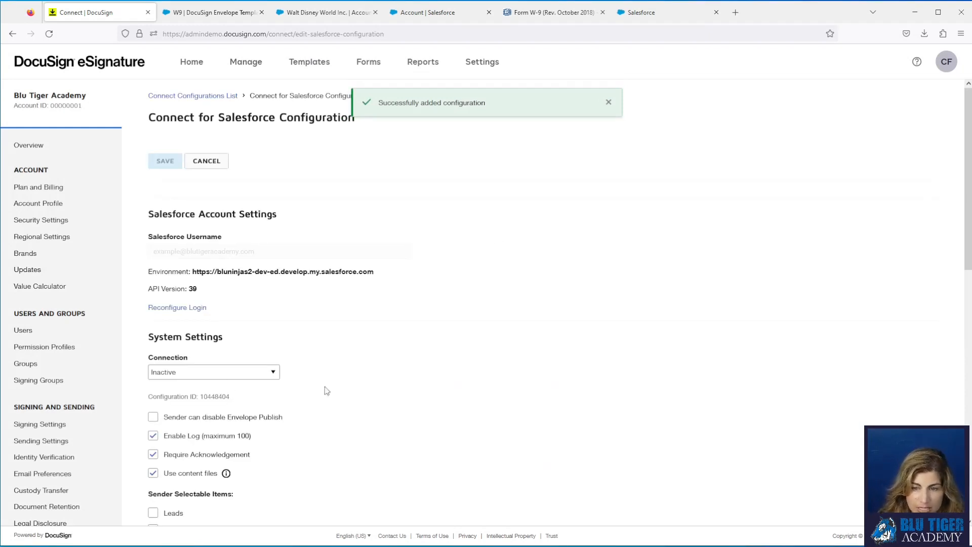
Enable Accounts as a sender selectable item and Envelope Signed/Completed as a trigger event in the Salesforce configuration
{"action": "left_click_drag", "start_coordinate": [376, 276], "coordinate": [192, 277]}
{"action": "scroll", "coordinate": [227, 298], "scroll_direction": "down", "scroll_amount": 1}
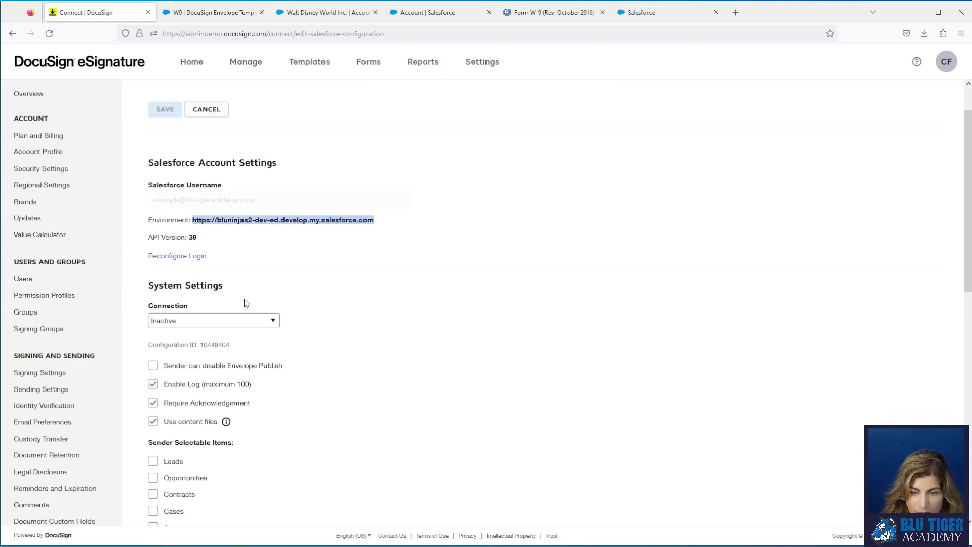
{"action": "scroll", "coordinate": [188, 324], "scroll_direction": "down", "scroll_amount": 2}
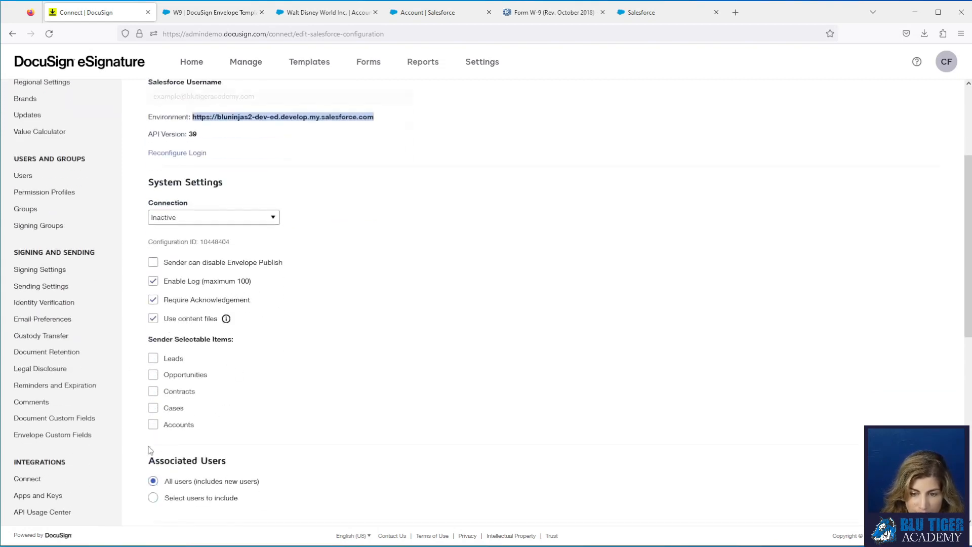
{"action": "left_click", "coordinate": [153, 426]}
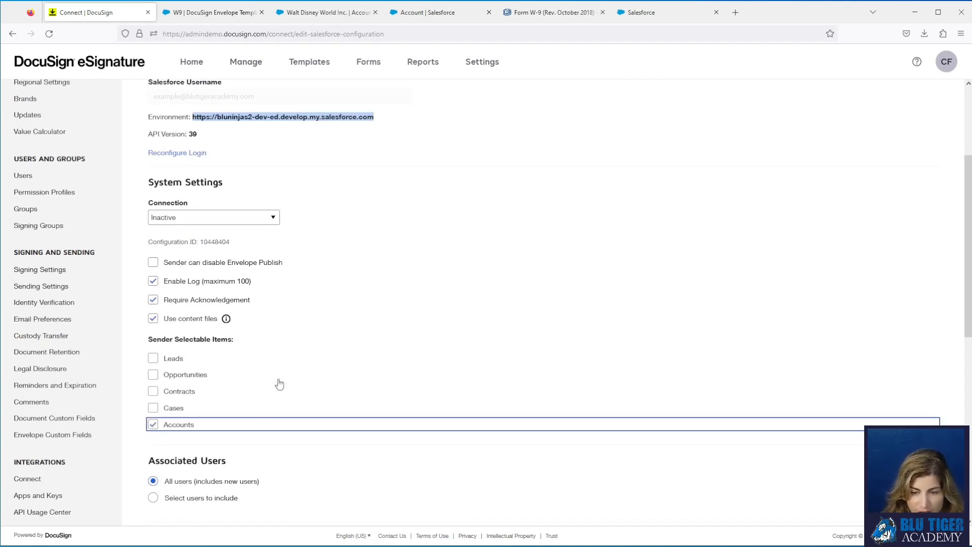
{"action": "scroll", "coordinate": [279, 383], "scroll_direction": "down", "scroll_amount": 4}
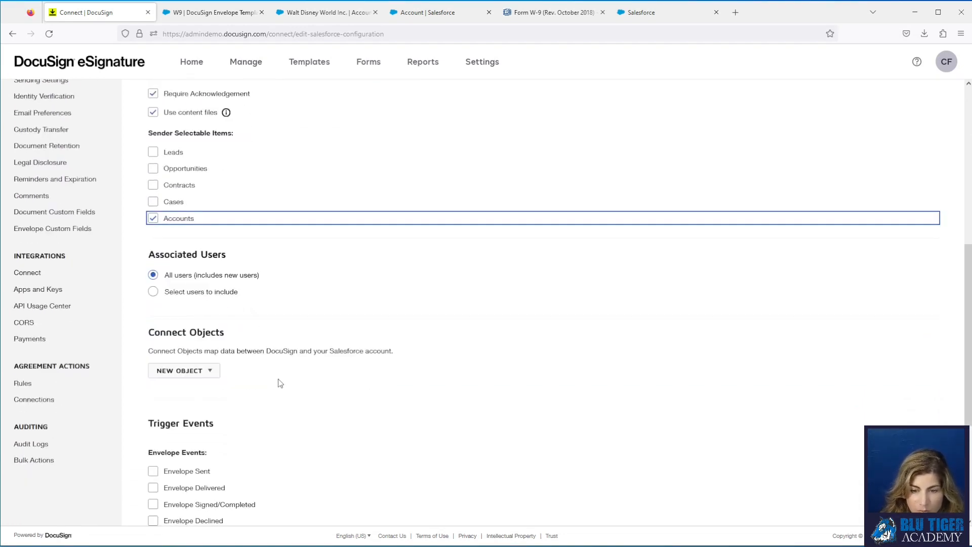
{"action": "scroll", "coordinate": [279, 383], "scroll_direction": "down", "scroll_amount": 2}
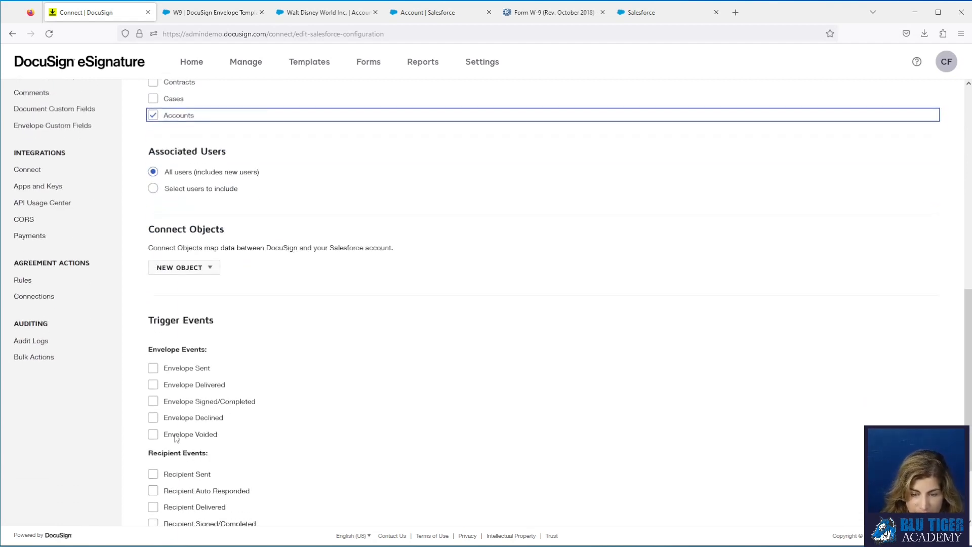
{"action": "left_click", "coordinate": [152, 404]}
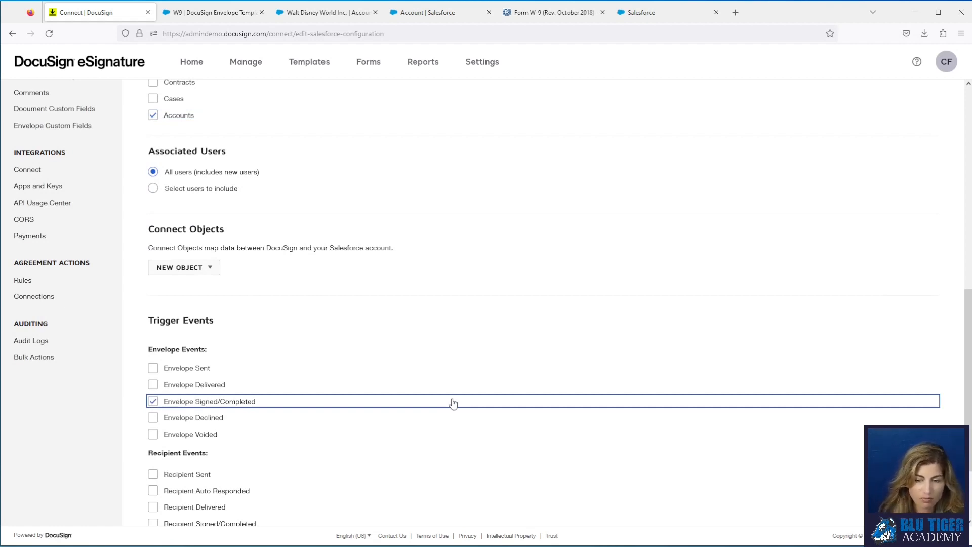
Start a new Salesforce Object under Connect Objects, saving the pending configuration changes
{"action": "scroll", "coordinate": [416, 373], "scroll_direction": "up", "scroll_amount": 2}
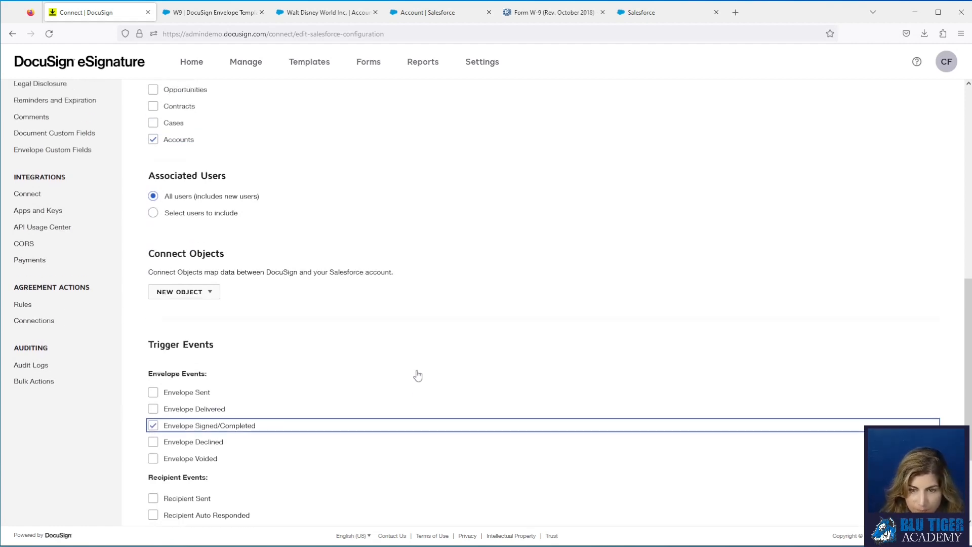
{"action": "left_click", "coordinate": [202, 374]}
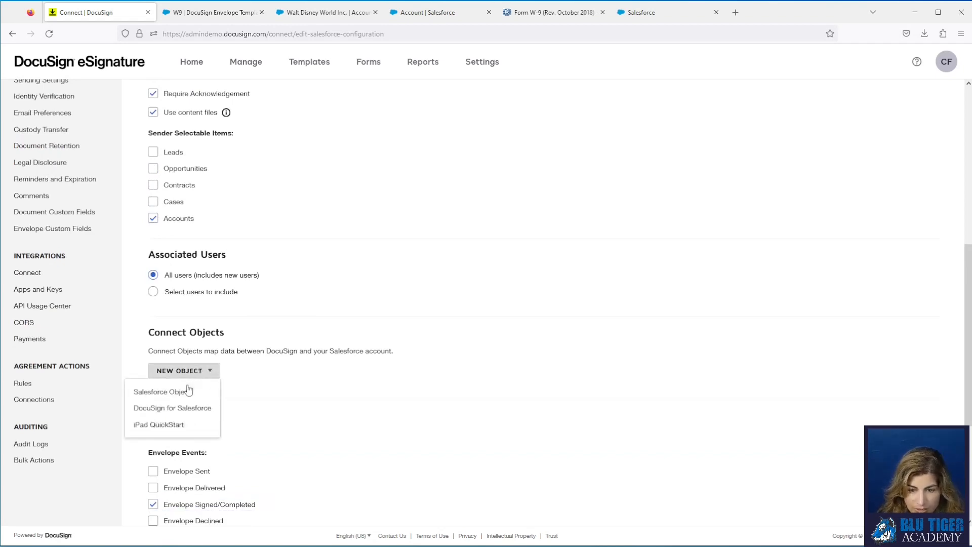
{"action": "left_click", "coordinate": [184, 391]}
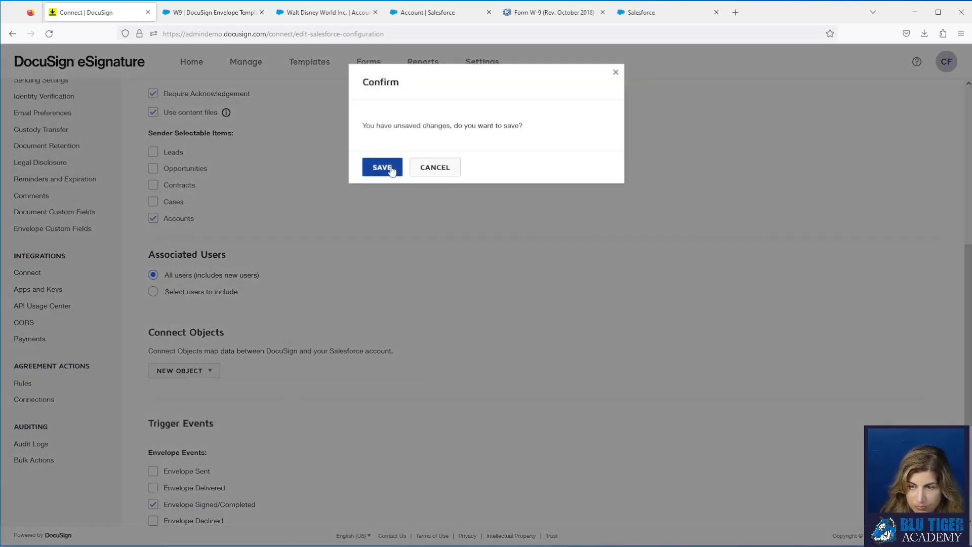
{"action": "left_click", "coordinate": [390, 169]}
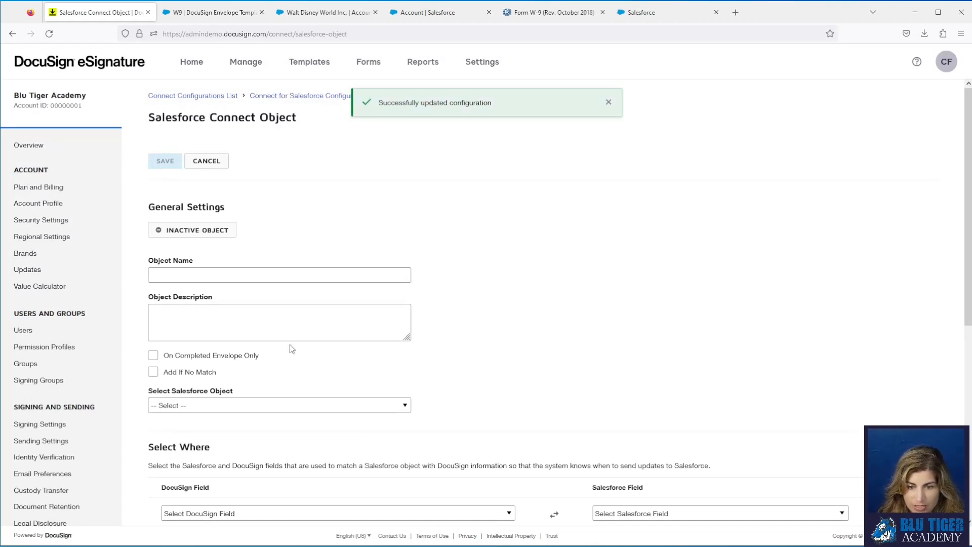
Name the connect object Account, restrict it to On Completed Envelope Only and set its Salesforce object to Account
{"action": "left_click", "coordinate": [192, 279]}
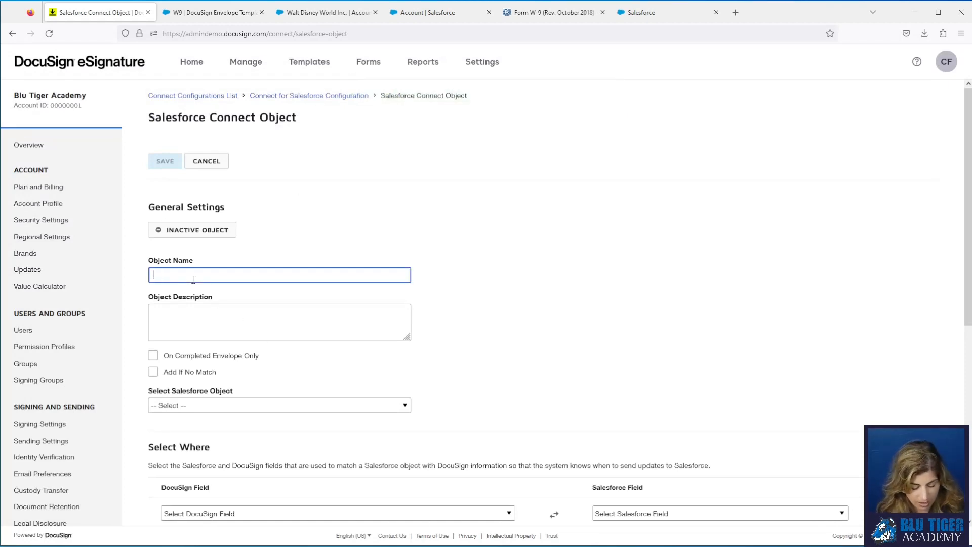
{"action": "type", "text": "Account"}
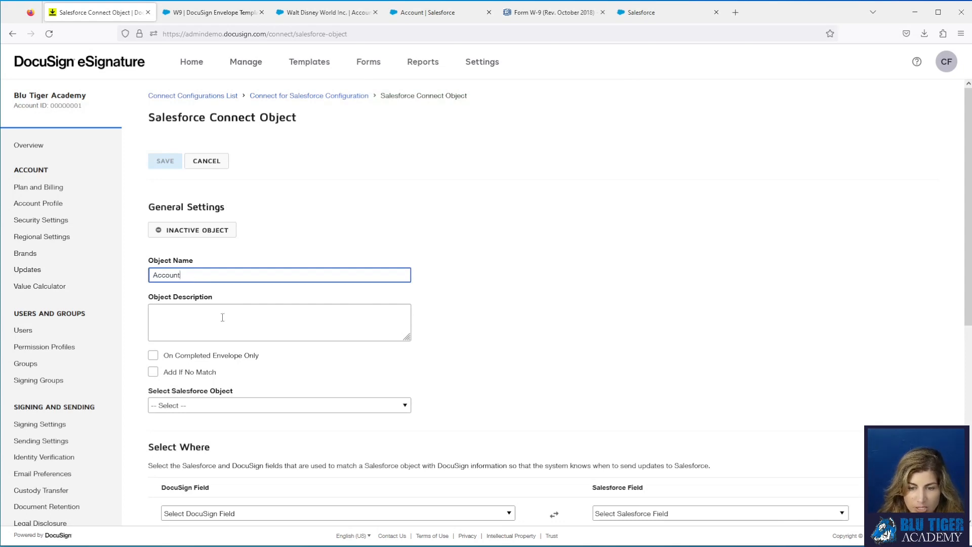
{"action": "left_click", "coordinate": [154, 356]}
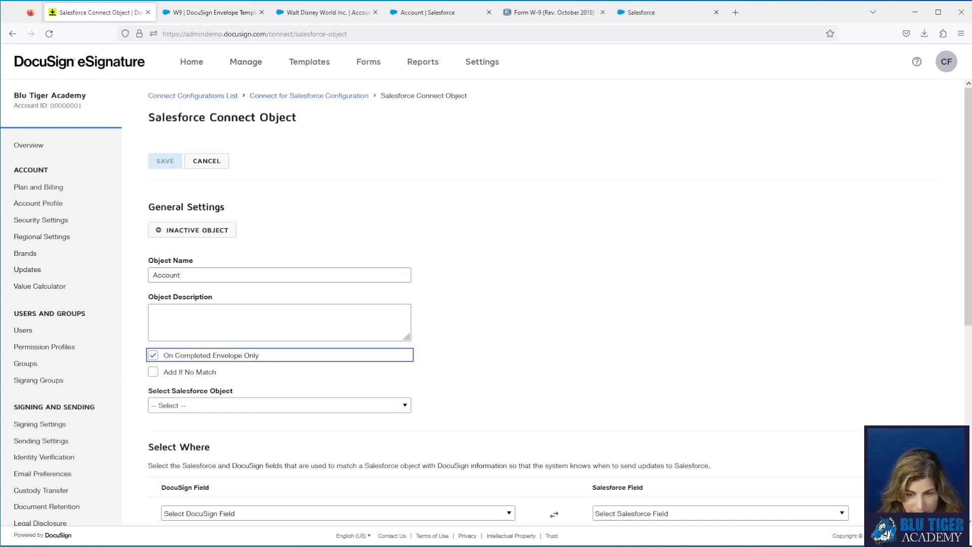
{"action": "left_click", "coordinate": [203, 406]}
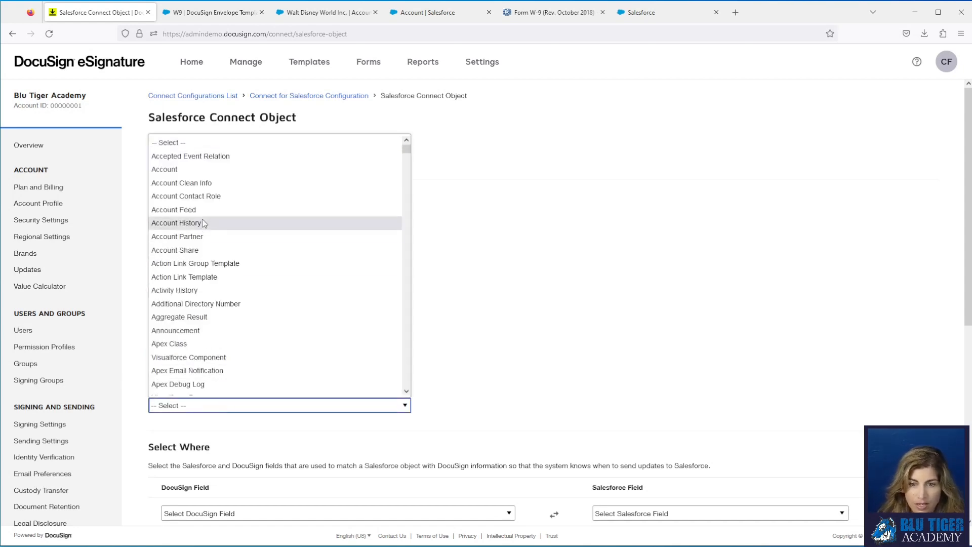
{"action": "left_click", "coordinate": [197, 170]}
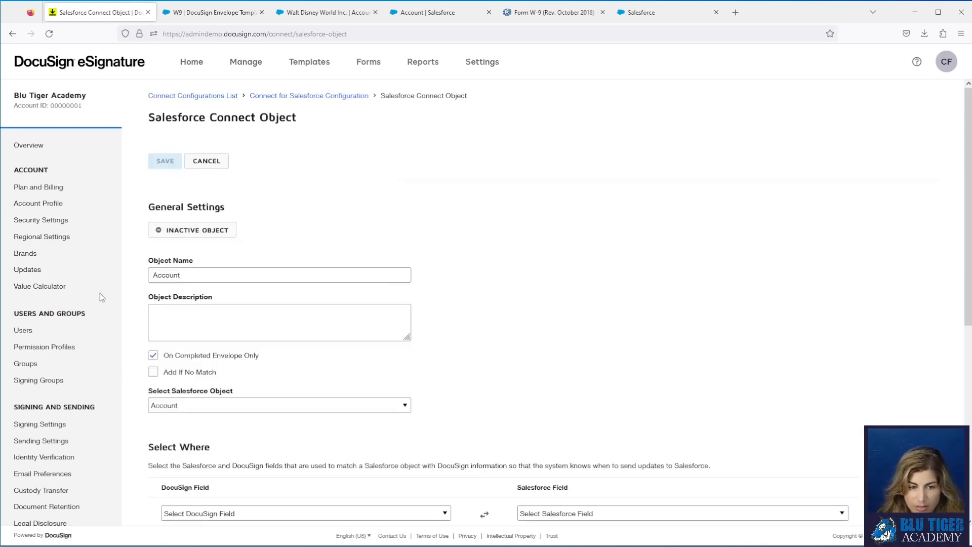
Under Select Where, match the DocuSign Recipient Secure Field "Account Id" to the Salesforce field Account Id (string)
{"action": "scroll", "coordinate": [542, 354], "scroll_direction": "down", "scroll_amount": 3}
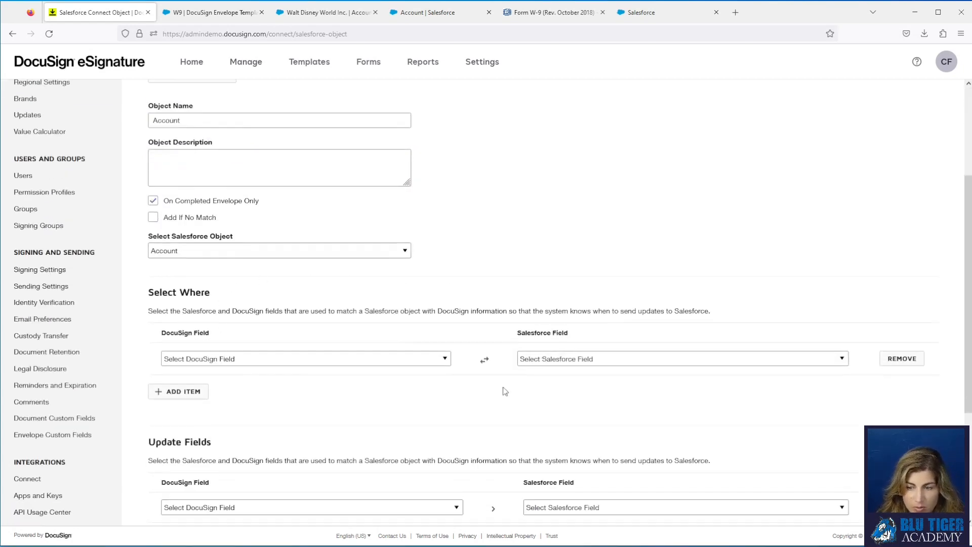
{"action": "left_click", "coordinate": [240, 359]}
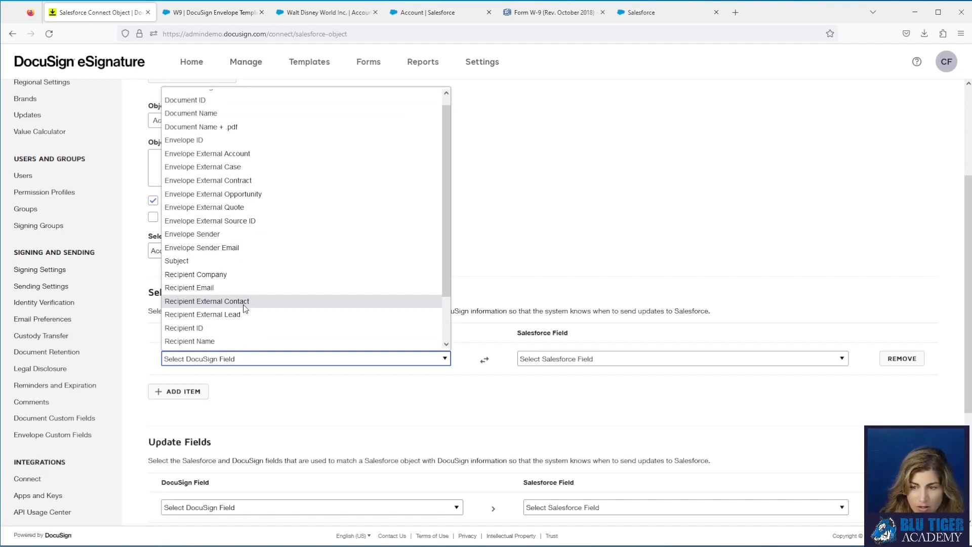
{"action": "scroll", "coordinate": [243, 308], "scroll_direction": "down", "scroll_amount": 2}
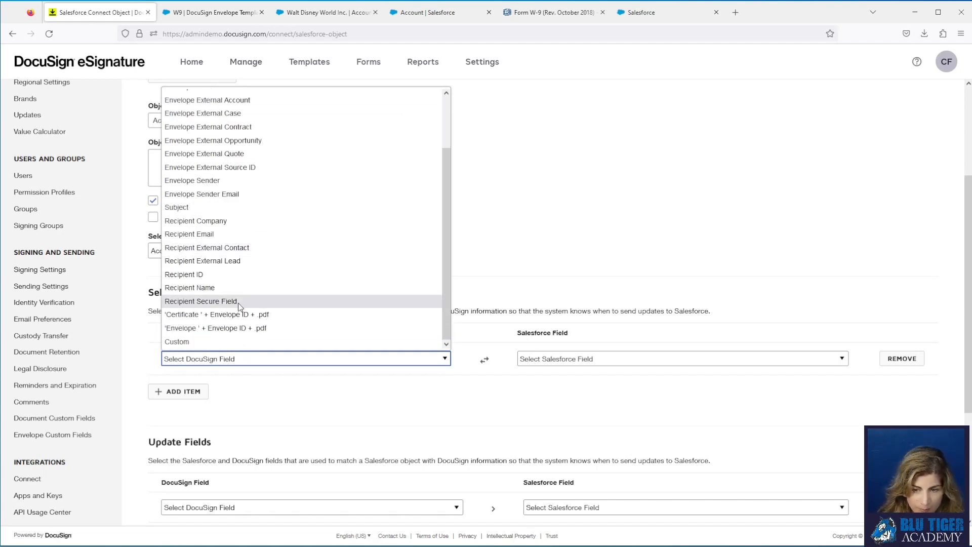
{"action": "left_click", "coordinate": [238, 303]}
{"action": "left_click", "coordinate": [230, 373]}
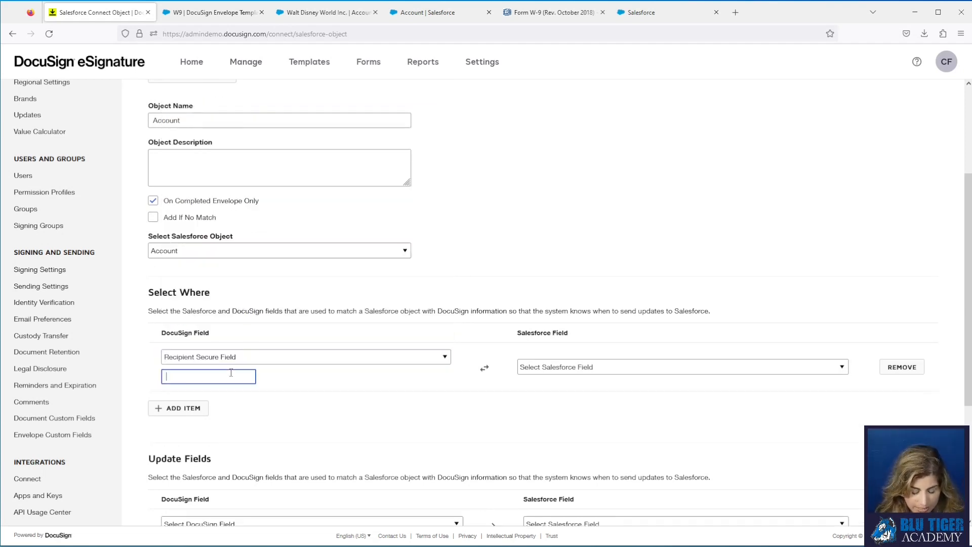
{"action": "type", "text": "Account Id"}
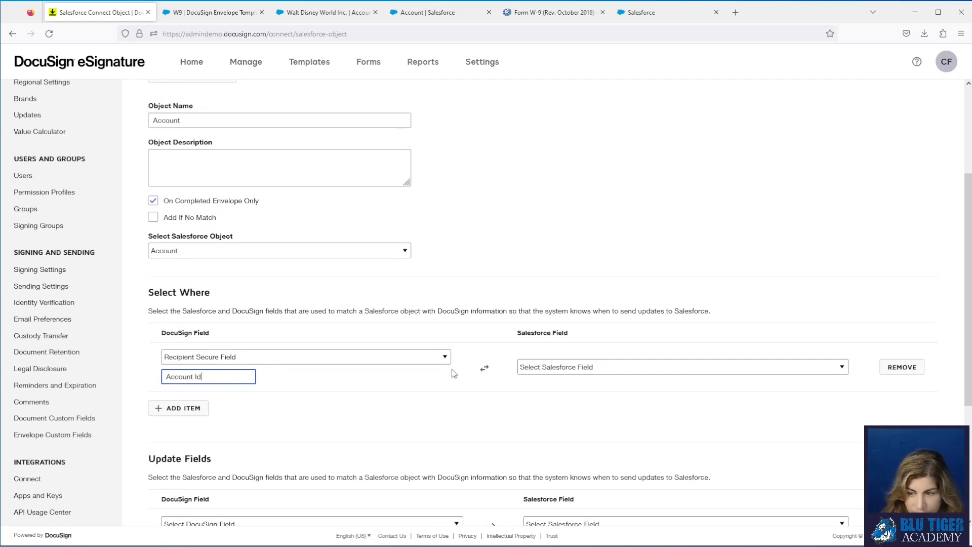
{"action": "left_click", "coordinate": [546, 368]}
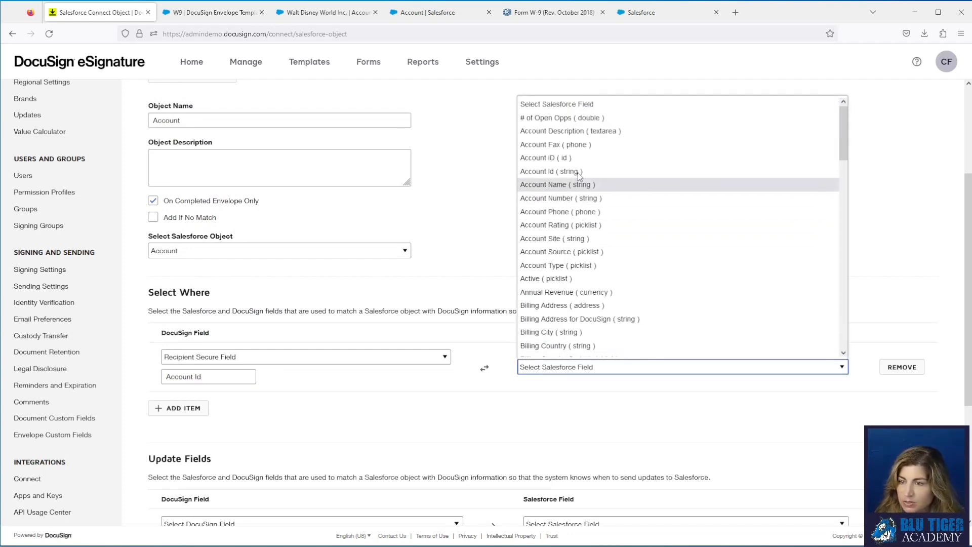
{"action": "scroll", "coordinate": [579, 175], "scroll_direction": "down", "scroll_amount": 2}
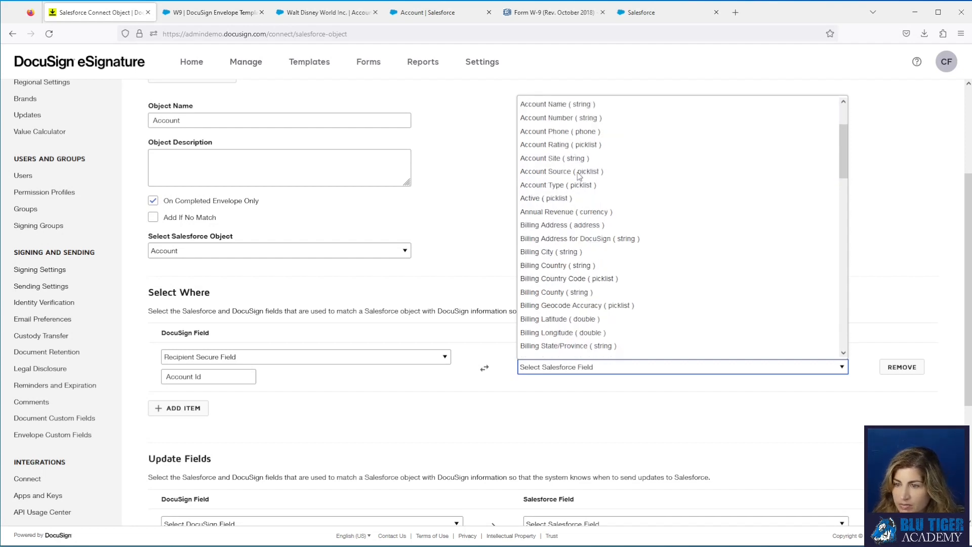
{"action": "scroll", "coordinate": [578, 175], "scroll_direction": "up", "scroll_amount": 2}
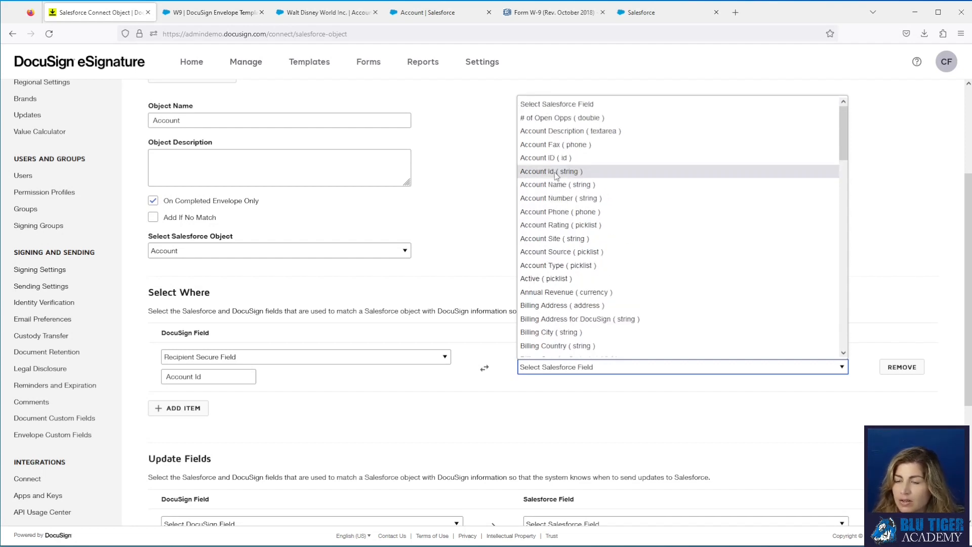
{"action": "left_click", "coordinate": [558, 174]}
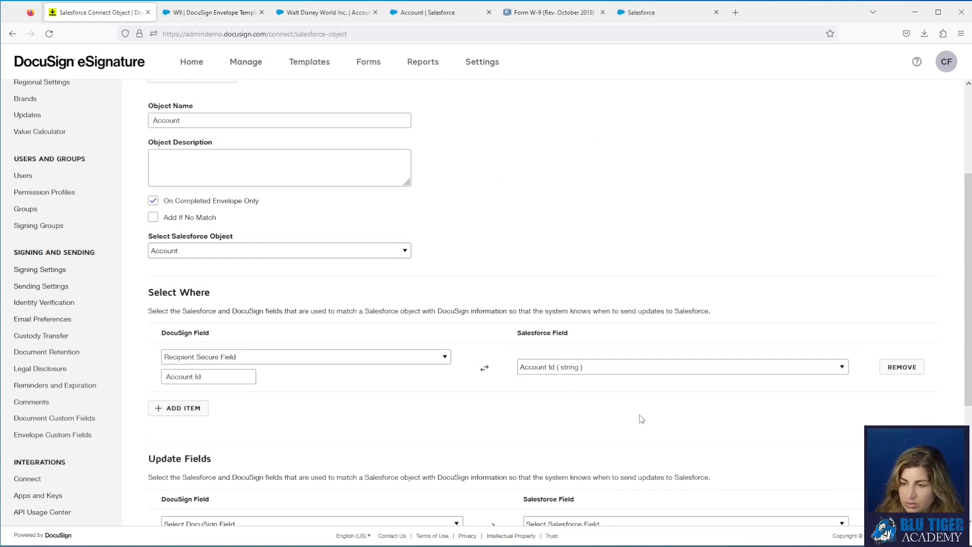
{"action": "scroll", "coordinate": [424, 372], "scroll_direction": "down", "scroll_amount": 2}
{"action": "scroll", "coordinate": [405, 381], "scroll_direction": "down", "scroll_amount": 2}
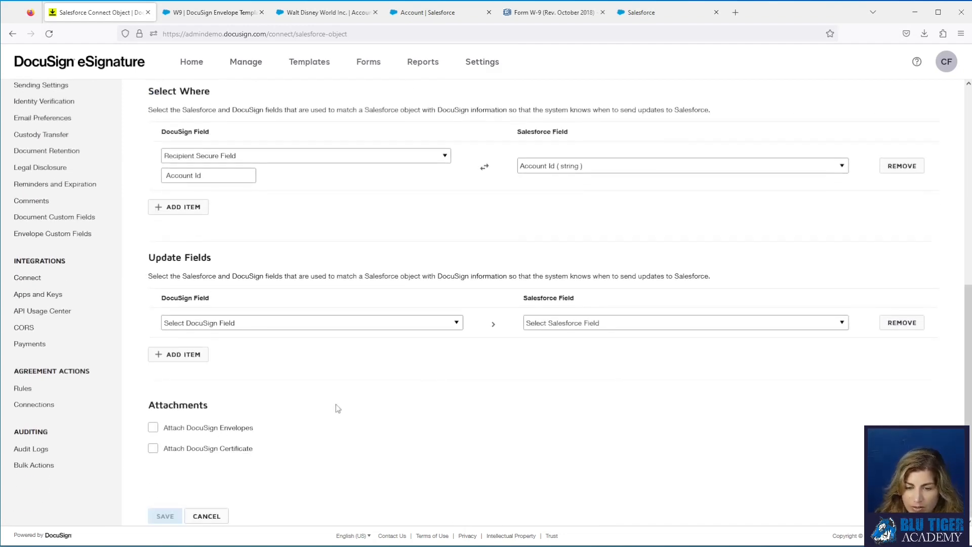
{"action": "scroll", "coordinate": [332, 404], "scroll_direction": "up", "scroll_amount": 1}
{"action": "scroll", "coordinate": [332, 408], "scroll_direction": "up", "scroll_amount": 2}
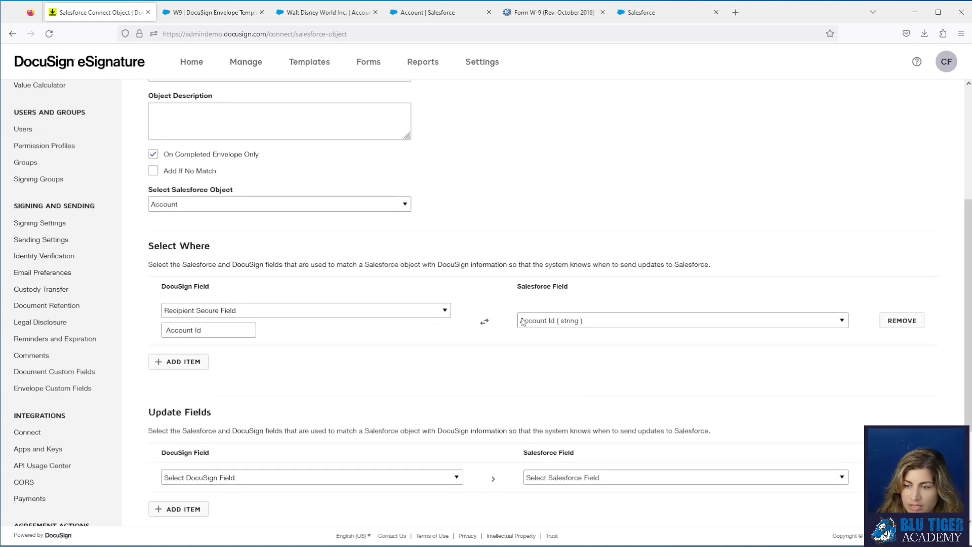
Reselect Account Id (string) as the Salesforce match field, and set the first Update Fields source to Recipient Secure Field "Tax Classification Radio Button"
{"action": "left_click", "coordinate": [569, 322]}
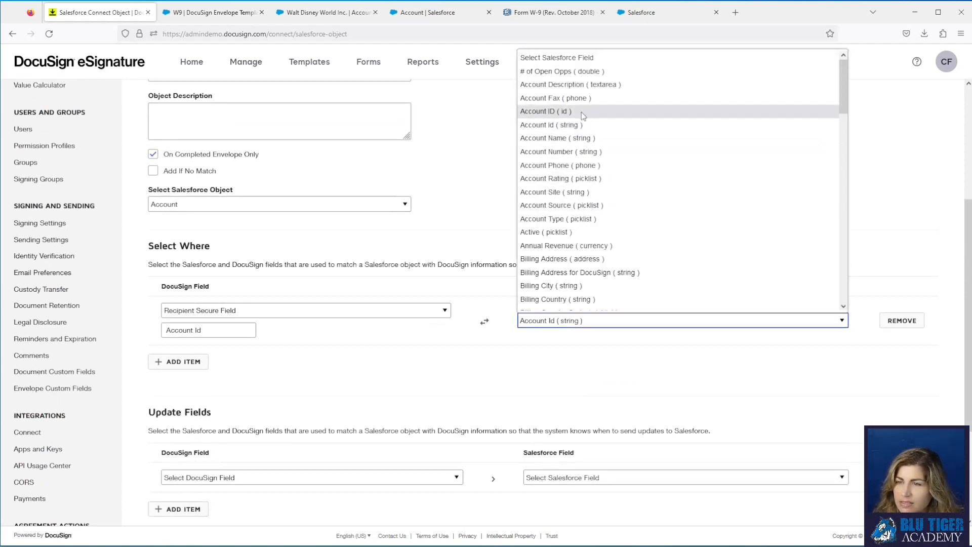
{"action": "left_click", "coordinate": [546, 126]}
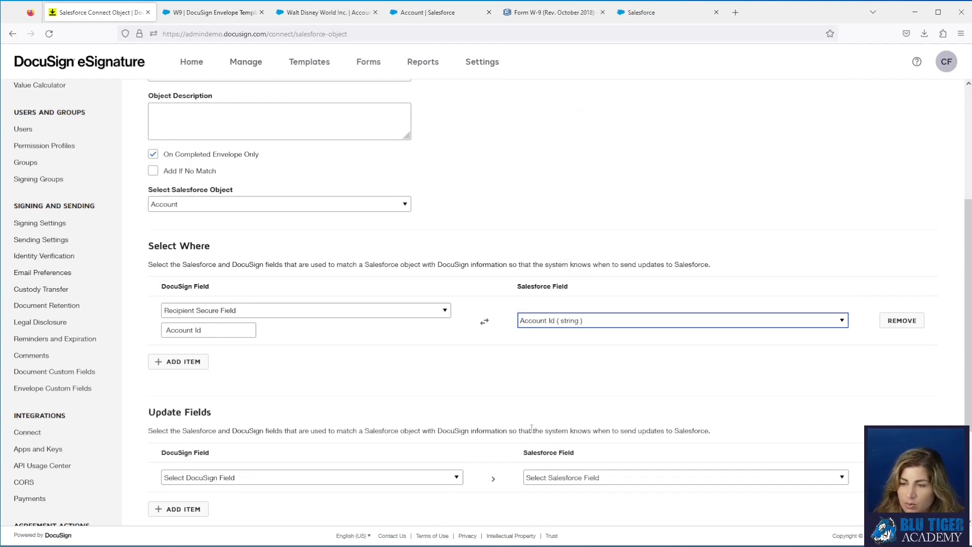
{"action": "left_click", "coordinate": [227, 480]}
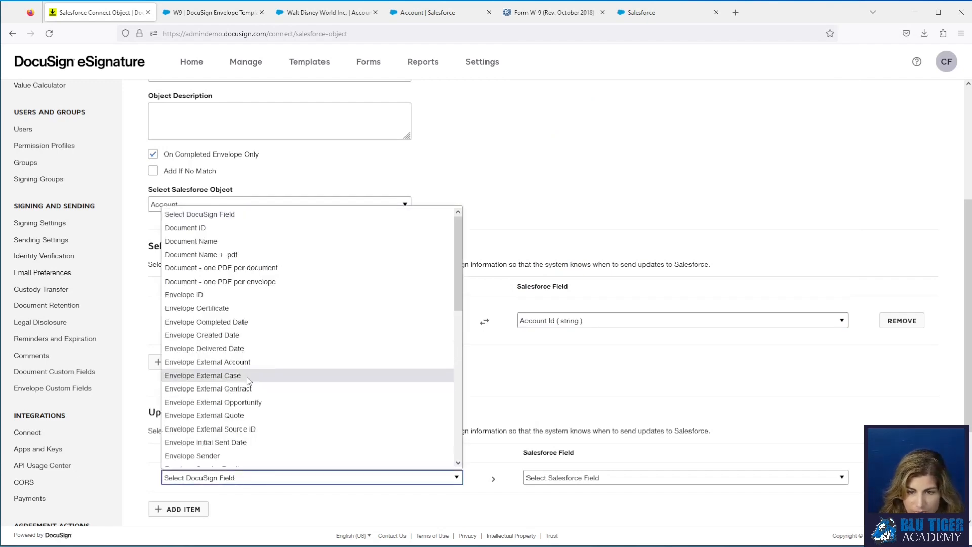
{"action": "scroll", "coordinate": [248, 380], "scroll_direction": "down", "scroll_amount": 8}
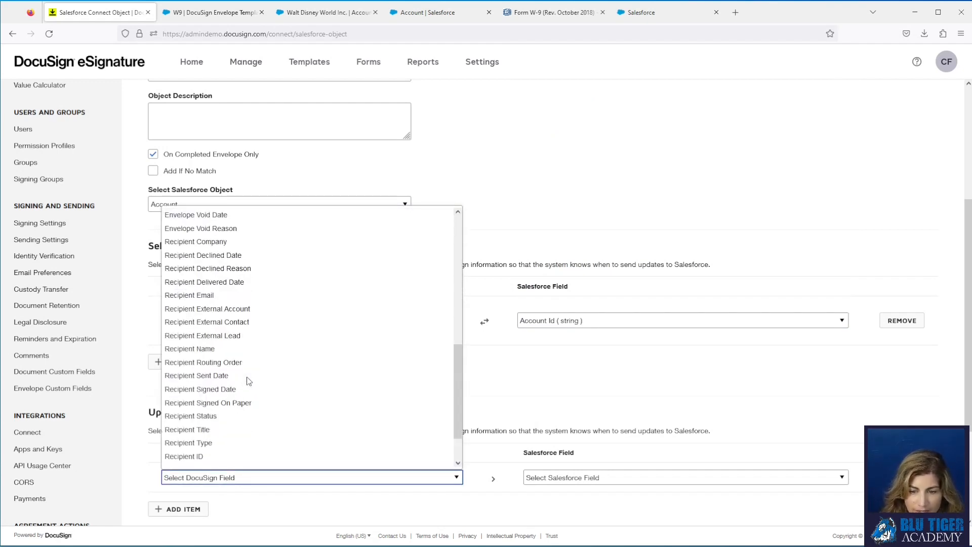
{"action": "scroll", "coordinate": [246, 384], "scroll_direction": "down", "scroll_amount": 2}
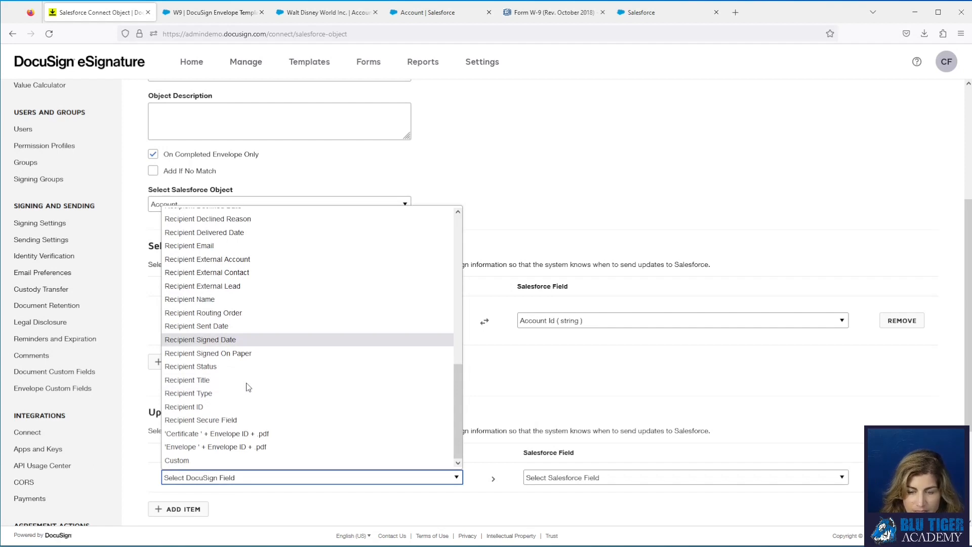
{"action": "left_click", "coordinate": [263, 420]}
{"action": "left_click", "coordinate": [240, 495]}
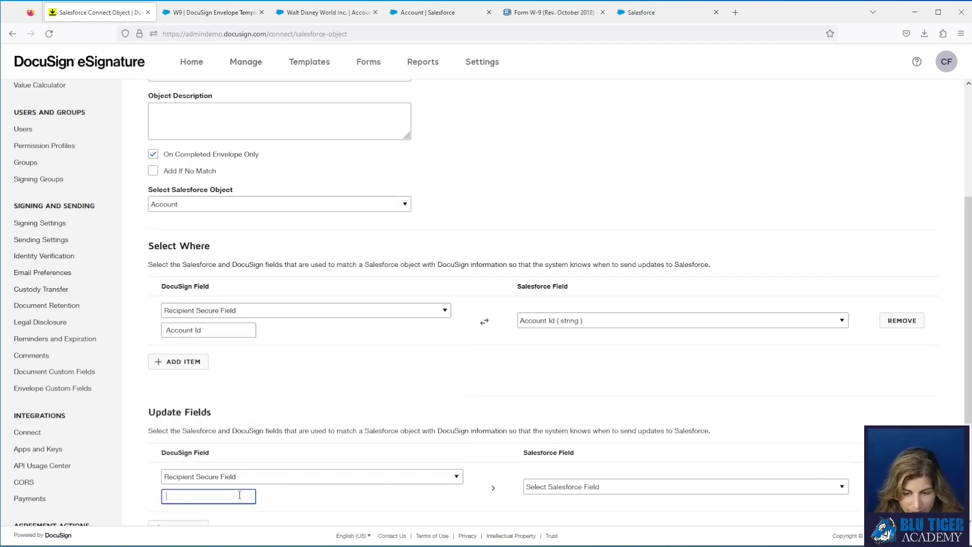
{"action": "type", "text": "Tax "}
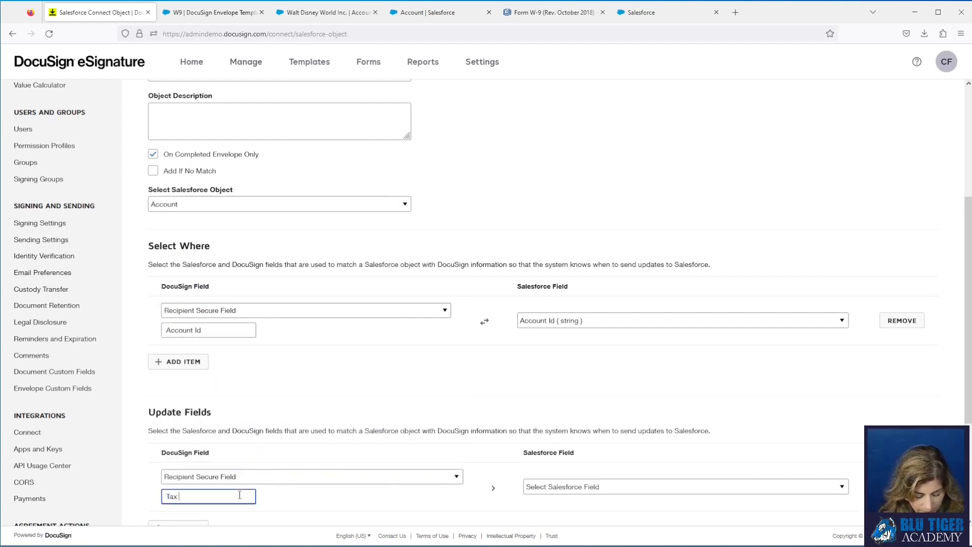
{"action": "type", "text": "Classificatio"}
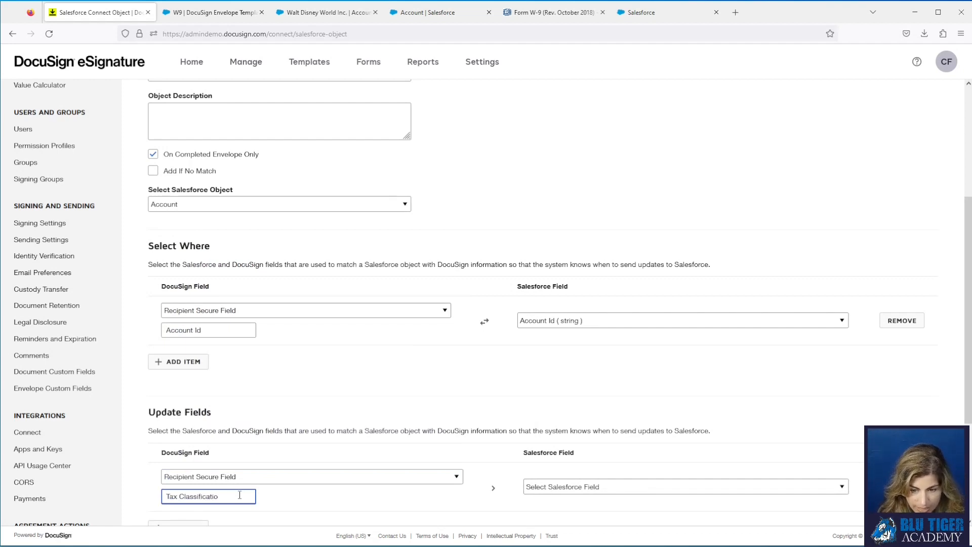
{"action": "type", "text": "n Radio"}
{"action": "type", "text": "Button"}
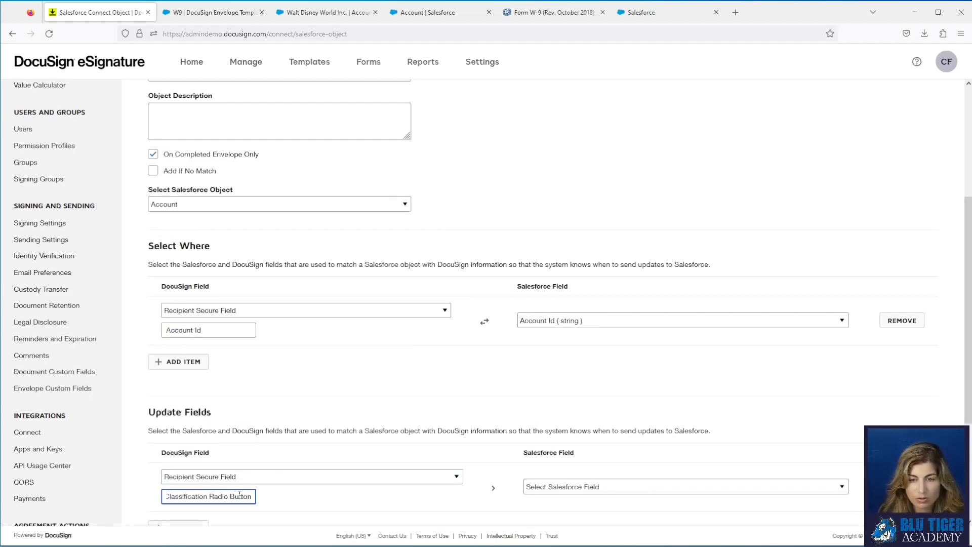
Map the Tax Classification Radio Button field to Salesforce's Tax Classification (picklist) and save the connect object
{"action": "left_click_drag", "start_coordinate": [254, 330], "coordinate": [151, 330]}
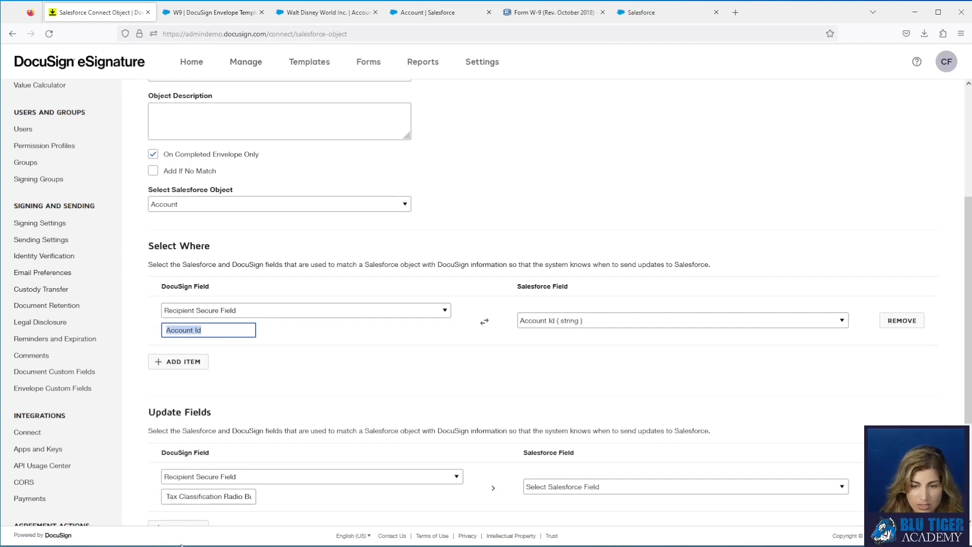
{"action": "left_click", "coordinate": [293, 499]}
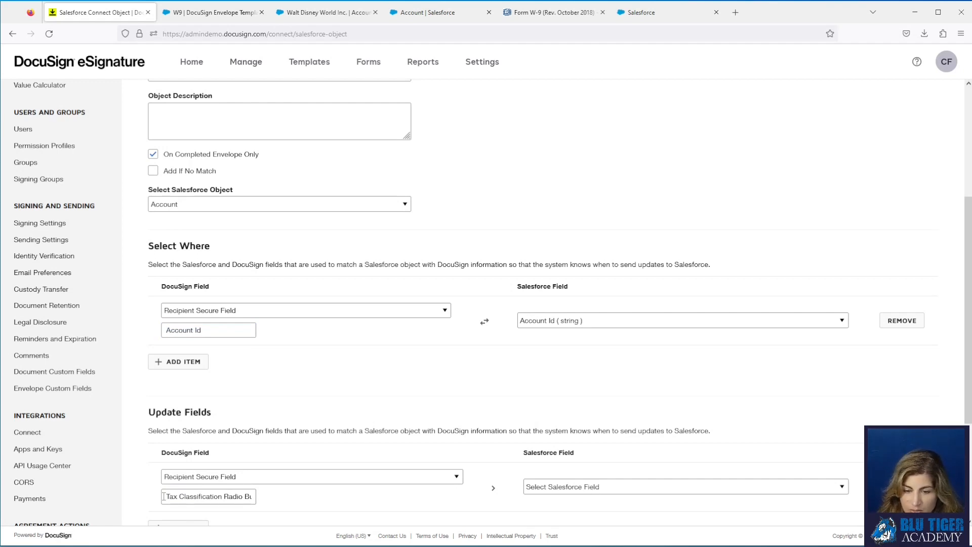
{"action": "left_click_drag", "start_coordinate": [163, 496], "coordinate": [320, 502]}
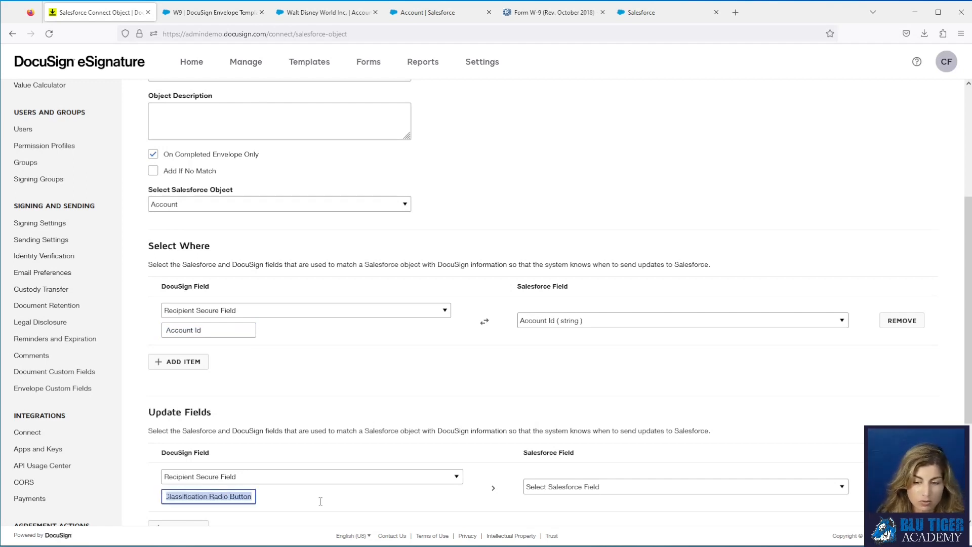
{"action": "left_click", "coordinate": [559, 487]}
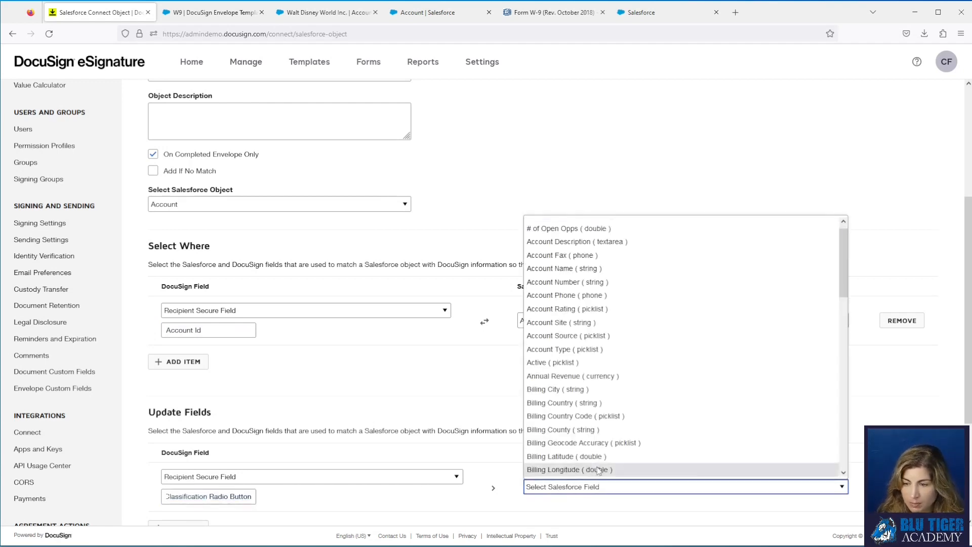
{"action": "scroll", "coordinate": [605, 362], "scroll_direction": "down", "scroll_amount": 10}
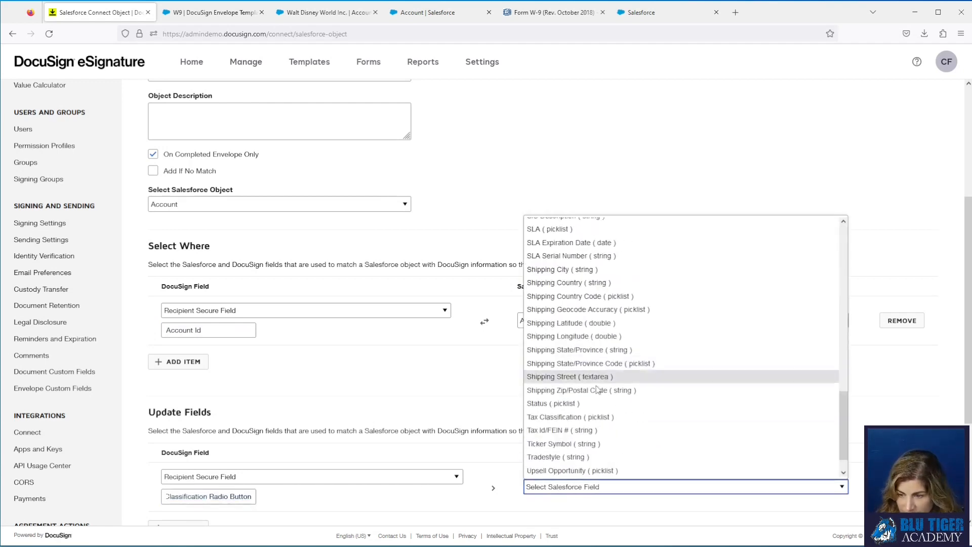
{"action": "left_click", "coordinate": [596, 418]}
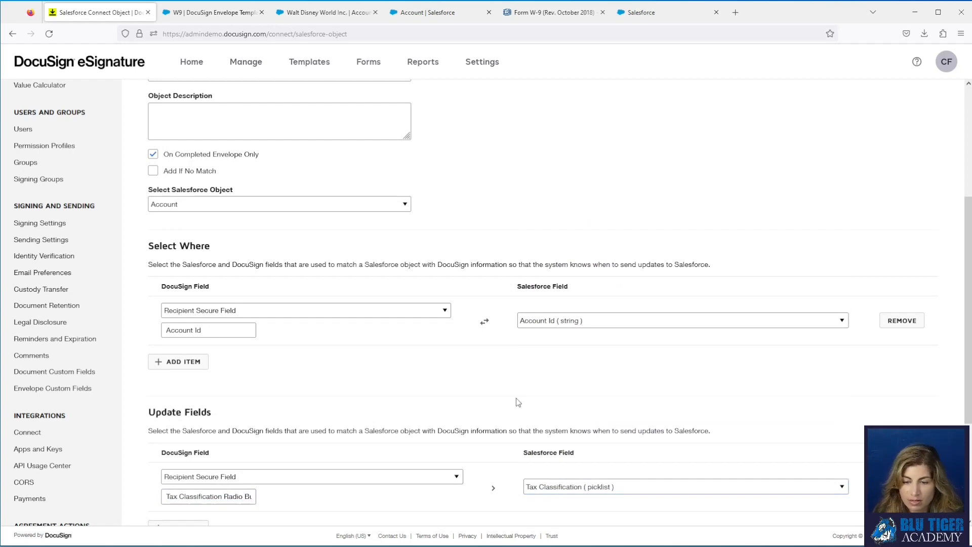
{"action": "scroll", "coordinate": [516, 401], "scroll_direction": "down", "scroll_amount": 3}
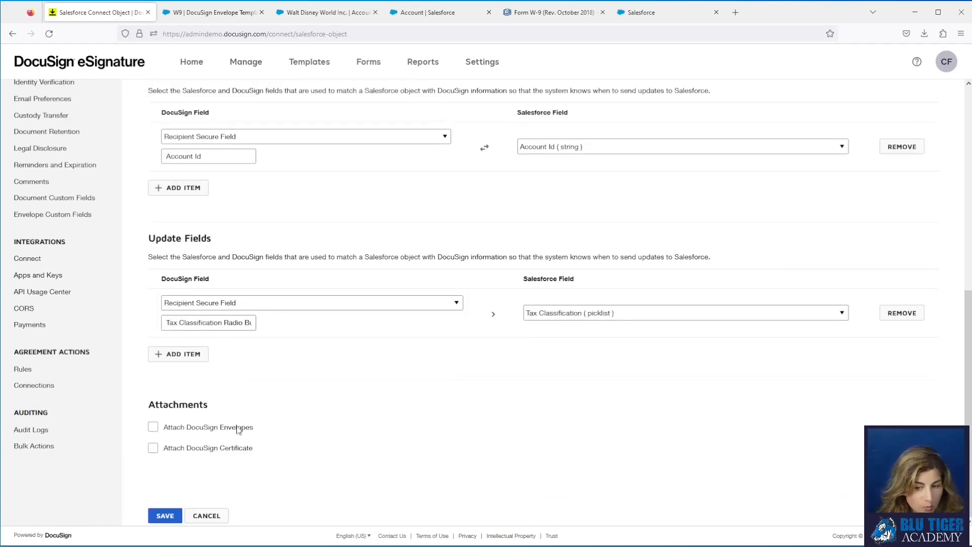
{"action": "left_click", "coordinate": [165, 519]}
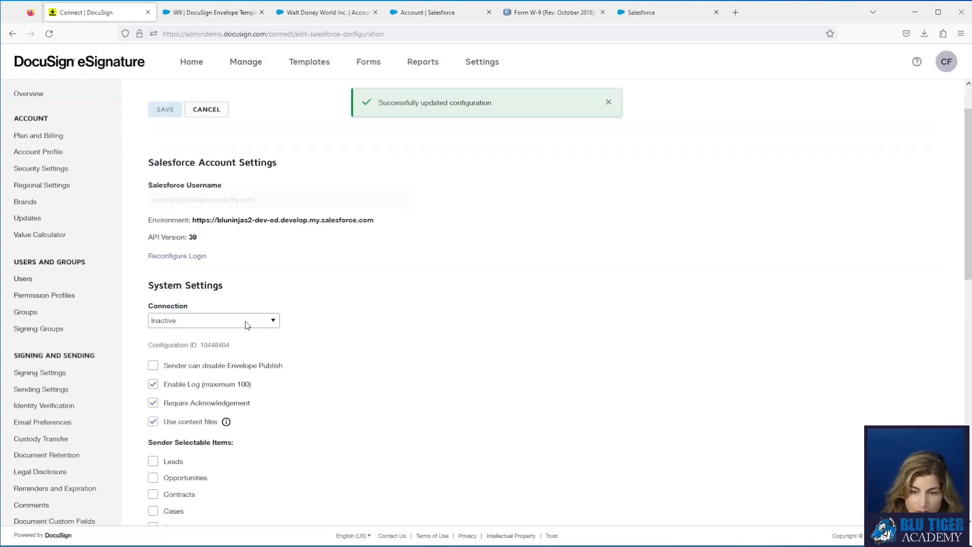
Set the Salesforce configuration's Connection to Active, save it, and reopen the configuration at its Connect Objects list
{"action": "left_click", "coordinate": [246, 325]}
{"action": "left_click", "coordinate": [230, 336]}
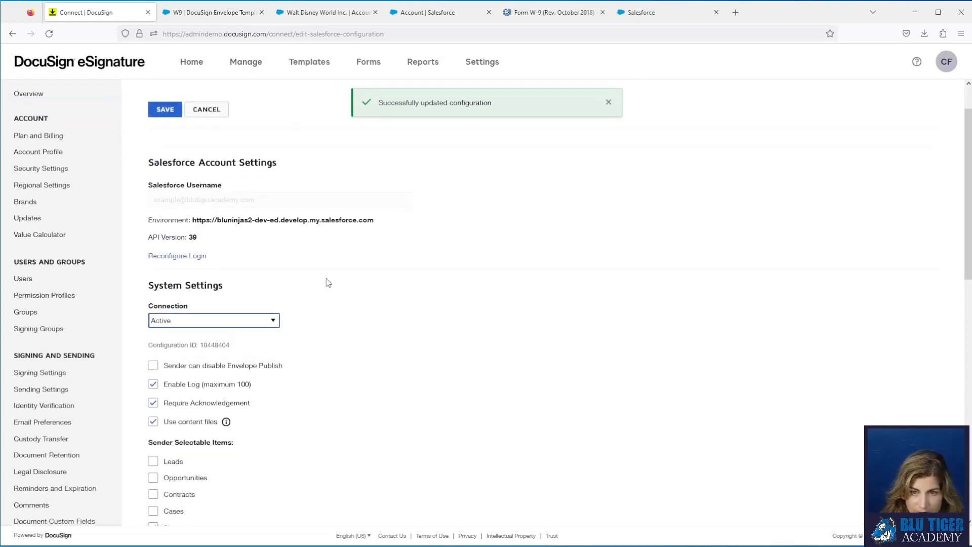
{"action": "left_click", "coordinate": [165, 109]}
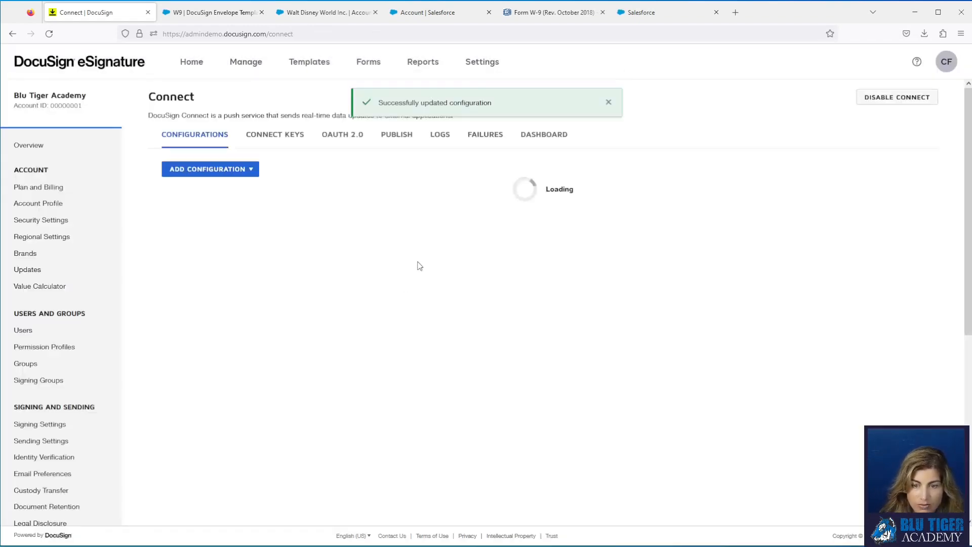
{"action": "left_click", "coordinate": [281, 257]}
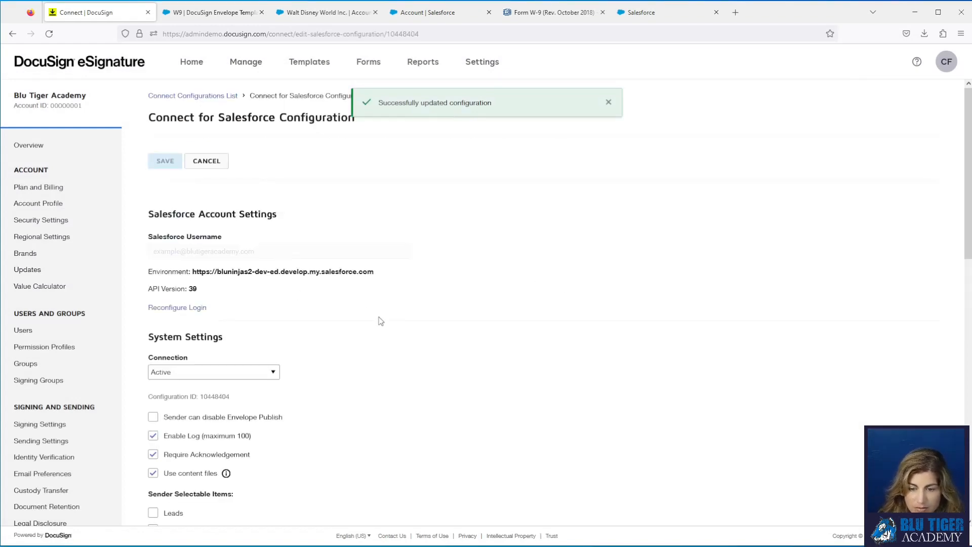
{"action": "scroll", "coordinate": [380, 321], "scroll_direction": "down", "scroll_amount": 8}
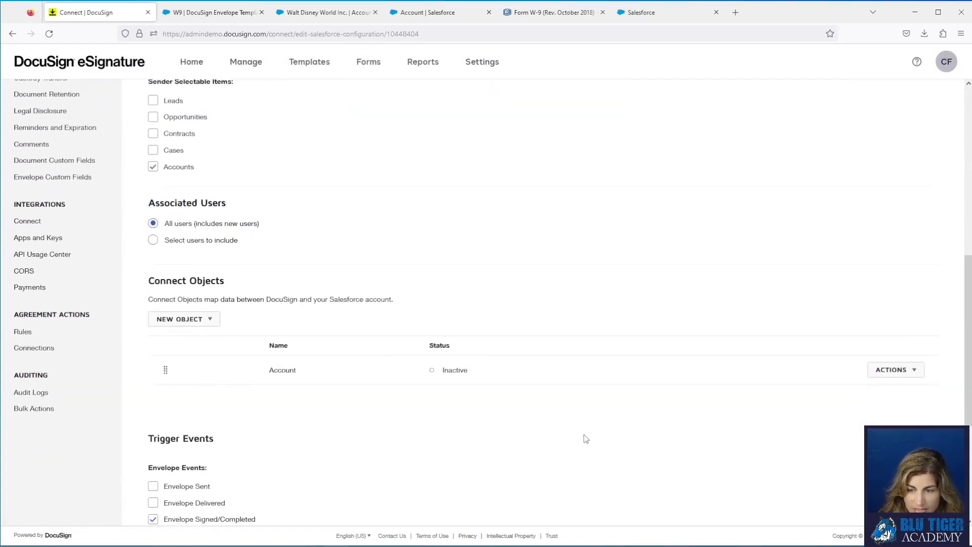
Switch to the Salesforce Account fields and change the custom Account Id field's label to "Account Case Safe Id"
{"action": "left_click", "coordinate": [408, 13]}
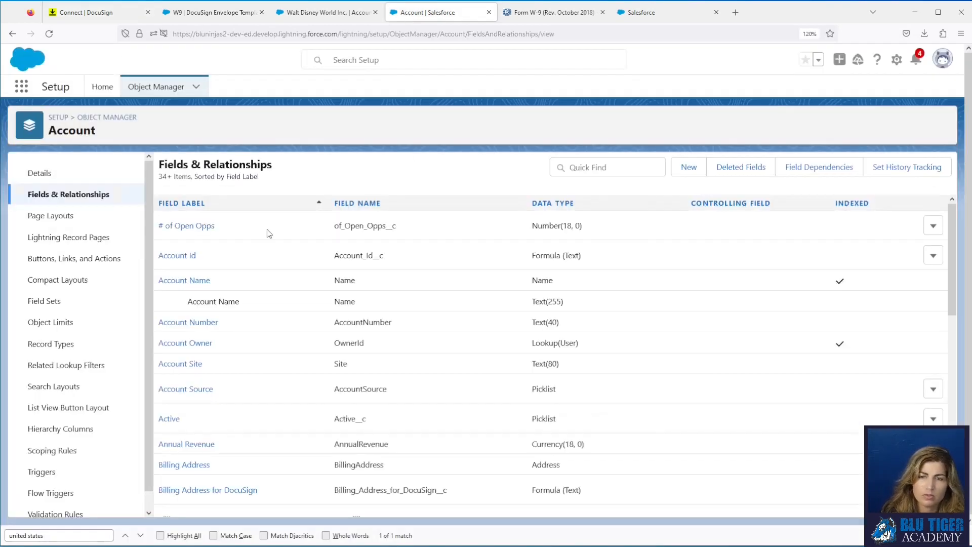
{"action": "left_click", "coordinate": [933, 258]}
{"action": "left_click", "coordinate": [914, 281]}
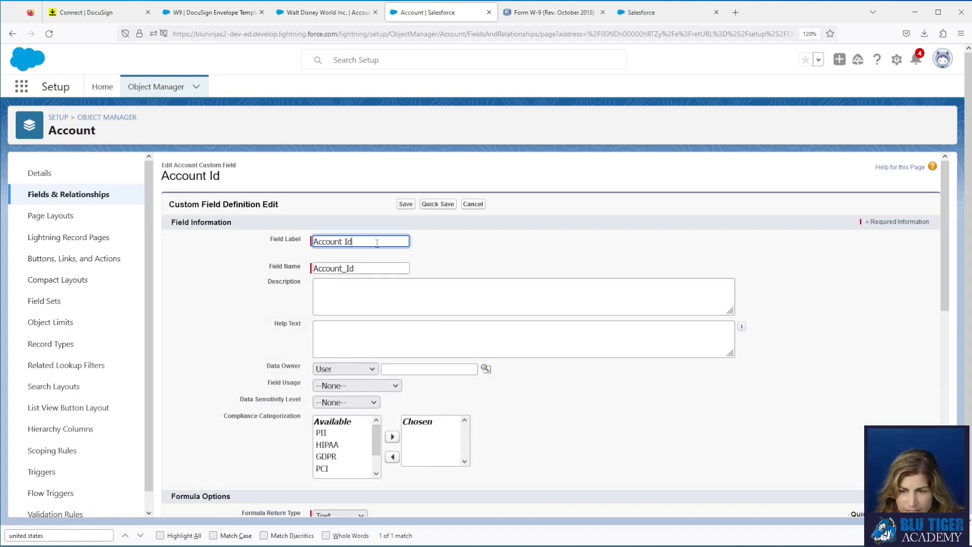
{"action": "left_click", "coordinate": [377, 242]}
{"action": "type", "text": "Case Safe"}
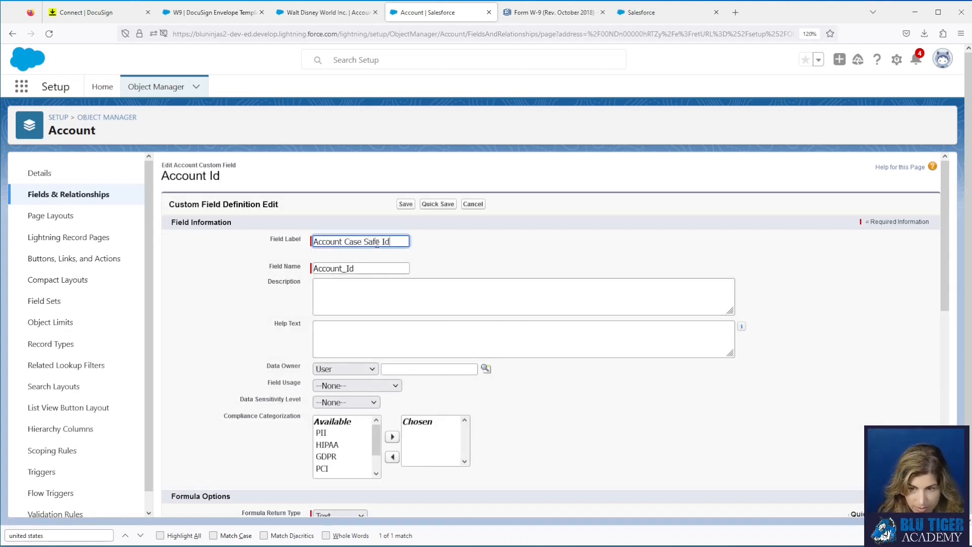
{"action": "key", "text": "Tab"}
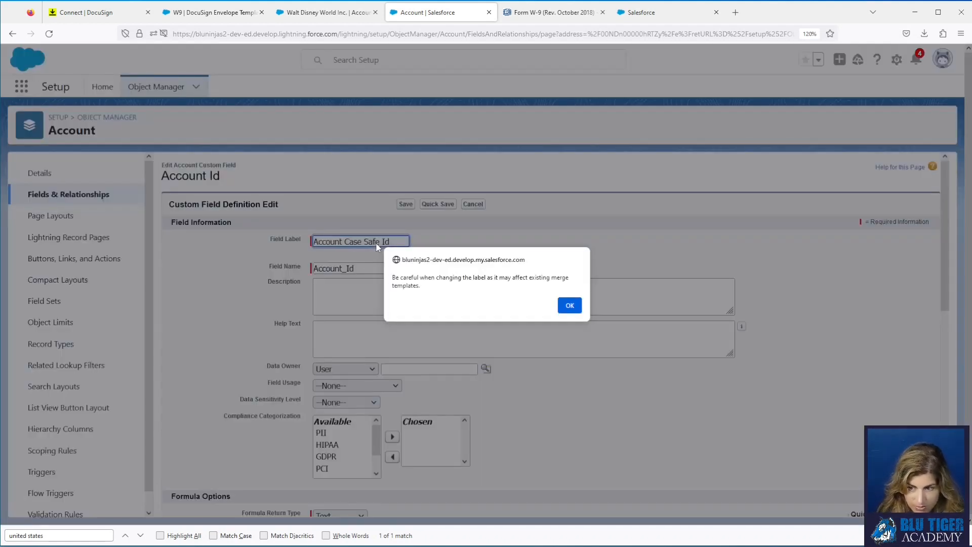
{"action": "left_click", "coordinate": [570, 306]}
Set the custom field's Field Name to Account_Case_Safe_Id and save the field definition
{"action": "key", "text": "BackSpace"}
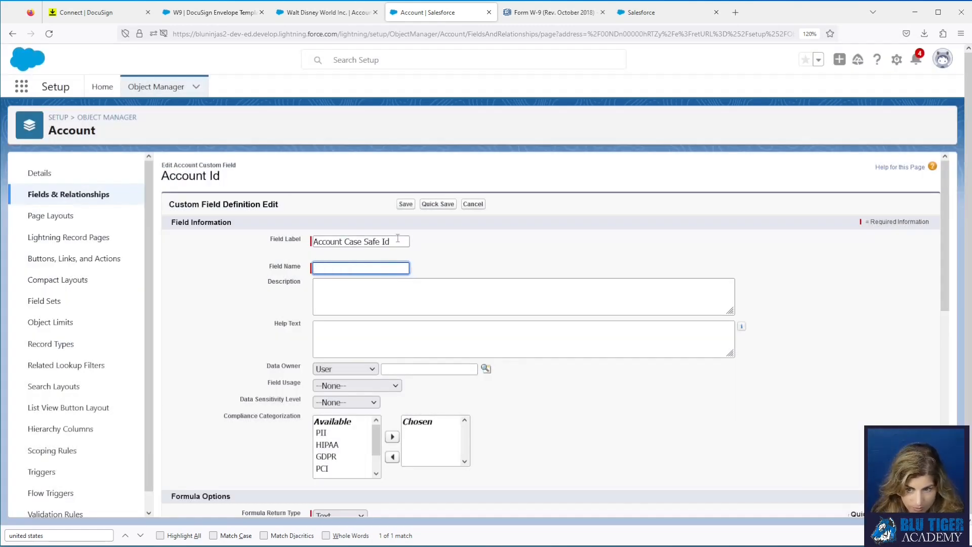
{"action": "type", "text": "Account_Case_Safe_I"}
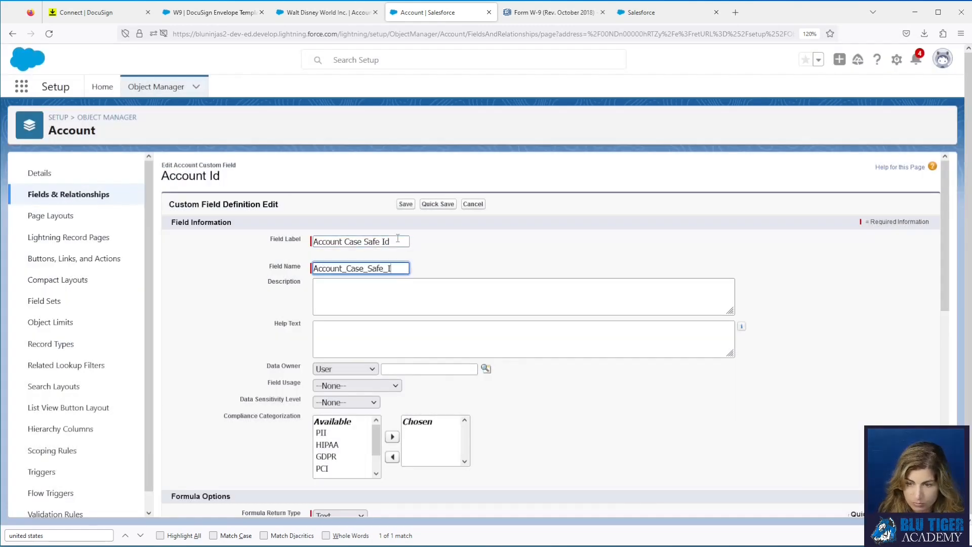
{"action": "type", "text": "d"}
{"action": "left_click", "coordinate": [404, 205]}
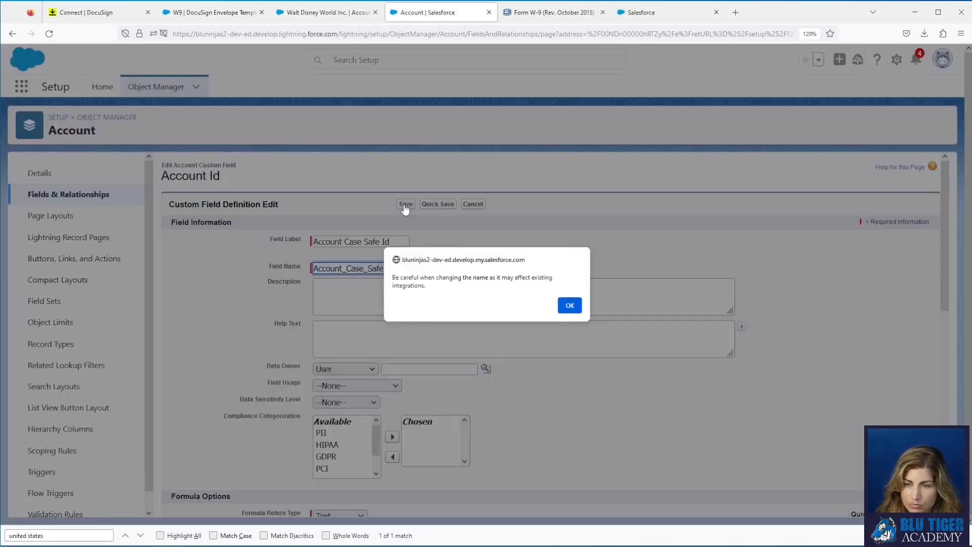
{"action": "left_click", "coordinate": [570, 306]}
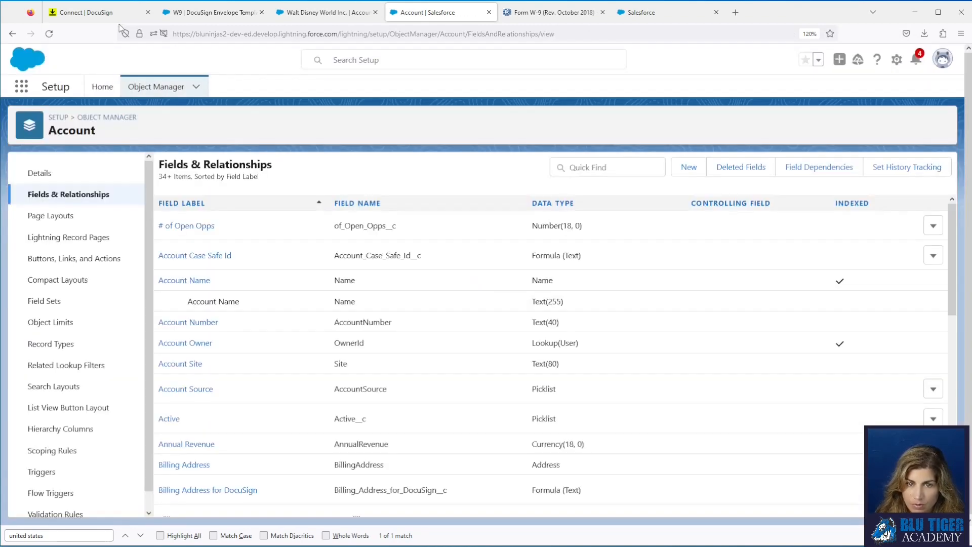
Return to the DocuSign Connect configuration, reload it, and open the Account connect object for editing
{"action": "left_click", "coordinate": [81, 12]}
{"action": "left_click", "coordinate": [49, 35]}
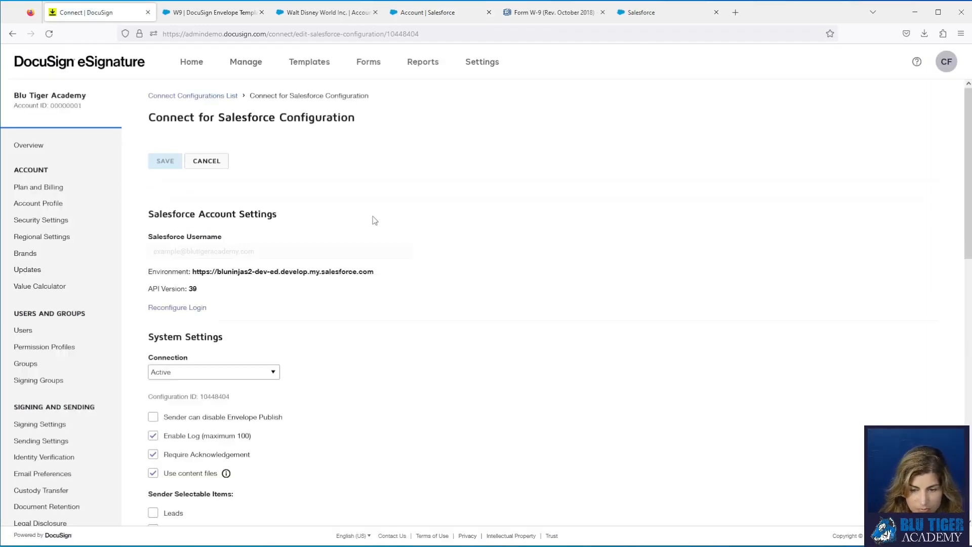
{"action": "scroll", "coordinate": [421, 299], "scroll_direction": "down", "scroll_amount": 6}
{"action": "scroll", "coordinate": [423, 300], "scroll_direction": "down", "scroll_amount": 3}
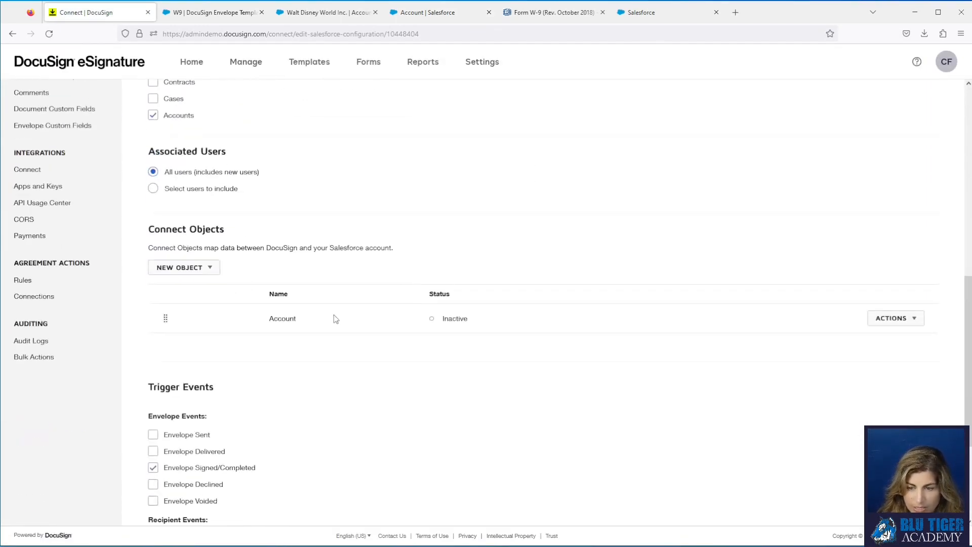
{"action": "left_click", "coordinate": [906, 321]}
{"action": "left_click", "coordinate": [895, 345]}
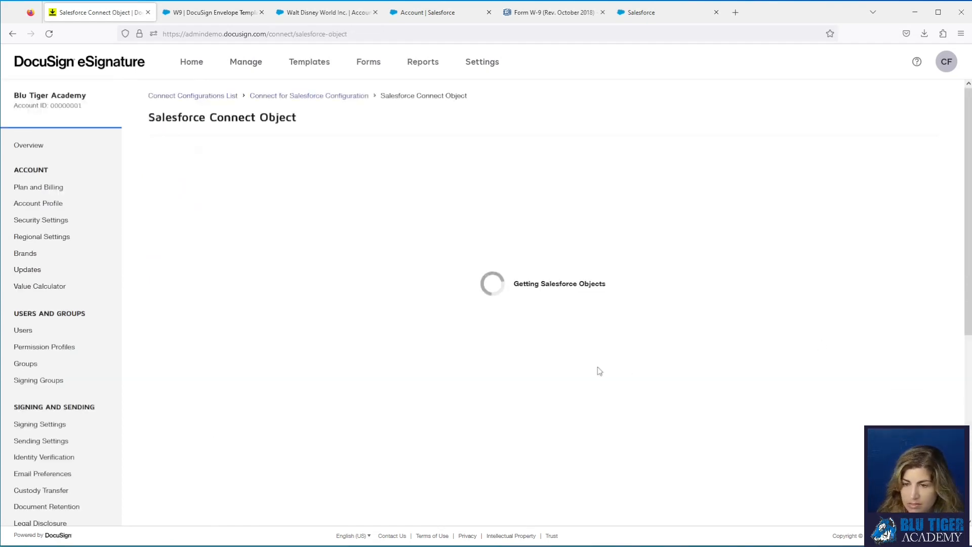
Under Select Where, match the DocuSign "Account Id" secure field to the Salesforce field Account Case Safe Id (string)
{"action": "scroll", "coordinate": [557, 366], "scroll_direction": "down", "scroll_amount": 2}
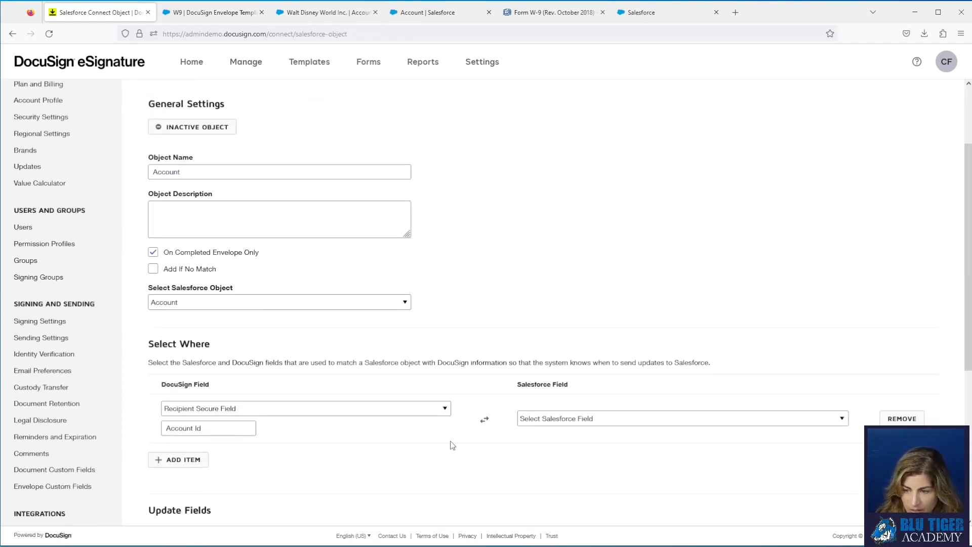
{"action": "left_click", "coordinate": [561, 421]}
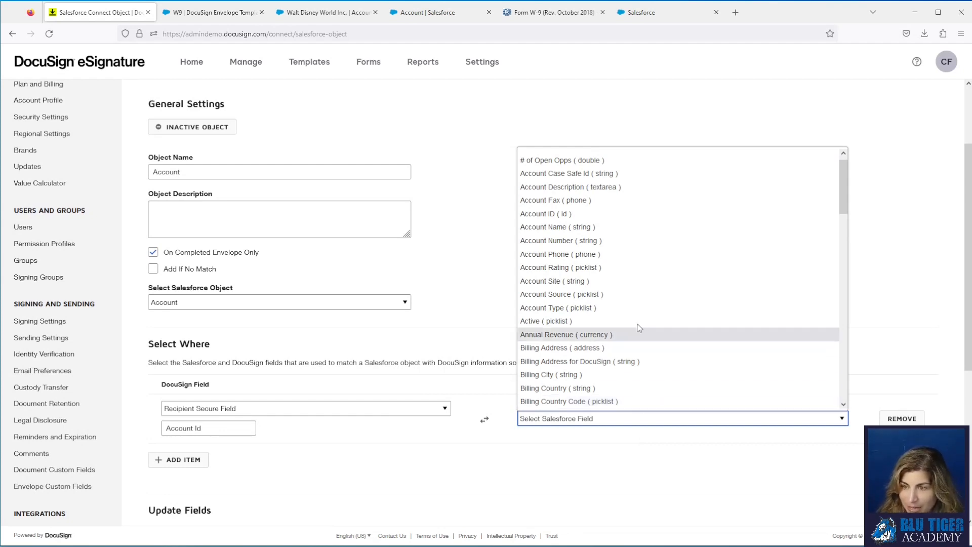
{"action": "left_click", "coordinate": [547, 173]}
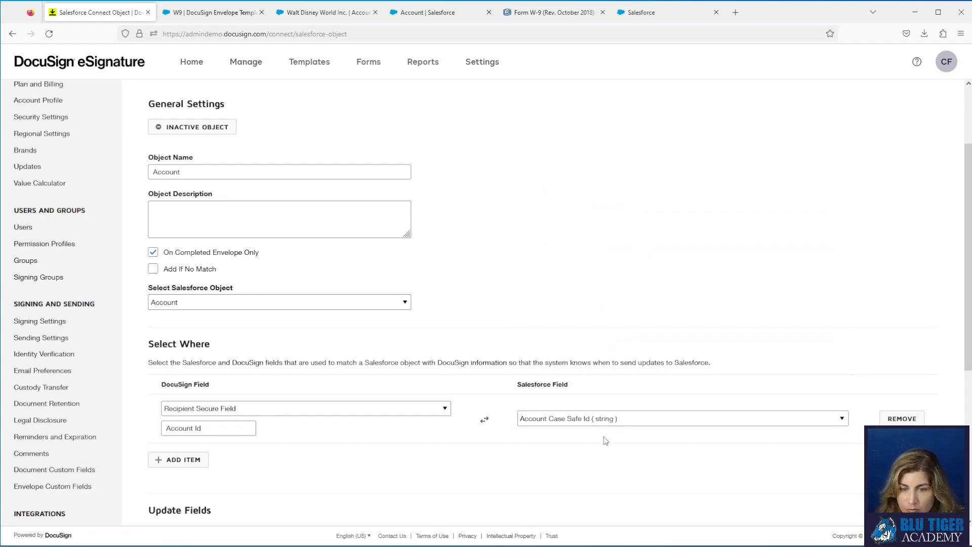
Save the Account connect object's mappings and activate the object in the Connect for Salesforce configuration
{"action": "scroll", "coordinate": [568, 448], "scroll_direction": "down", "scroll_amount": 5}
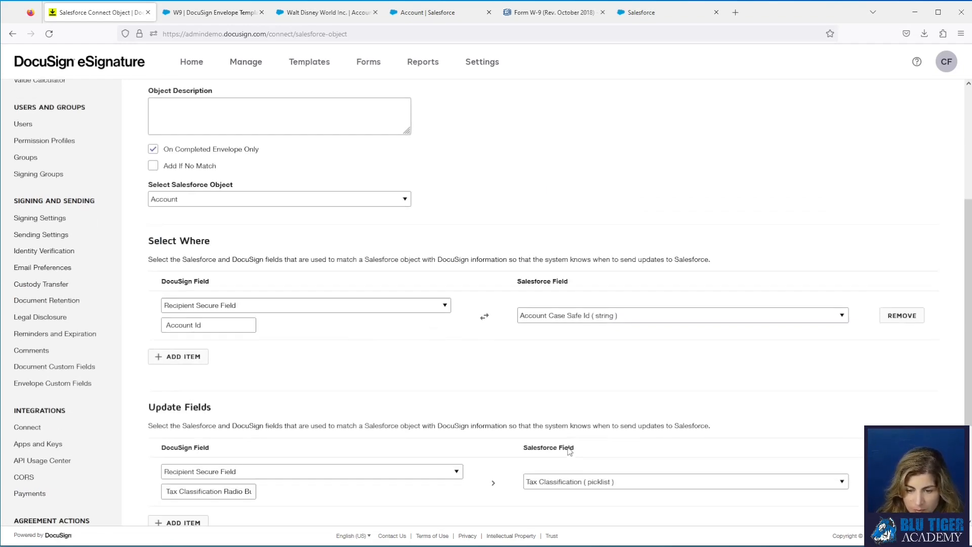
{"action": "left_click", "coordinate": [165, 515]}
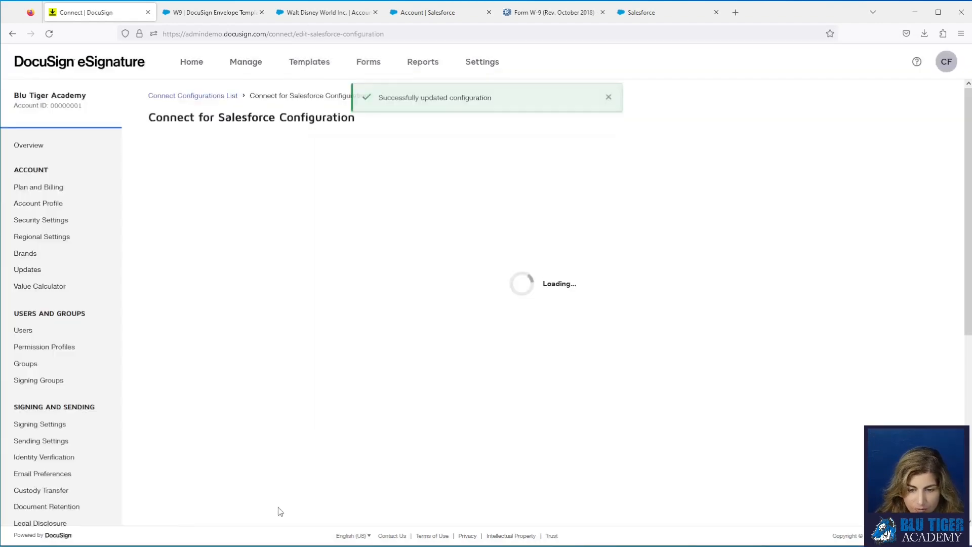
{"action": "scroll", "coordinate": [380, 416], "scroll_direction": "down", "scroll_amount": 6}
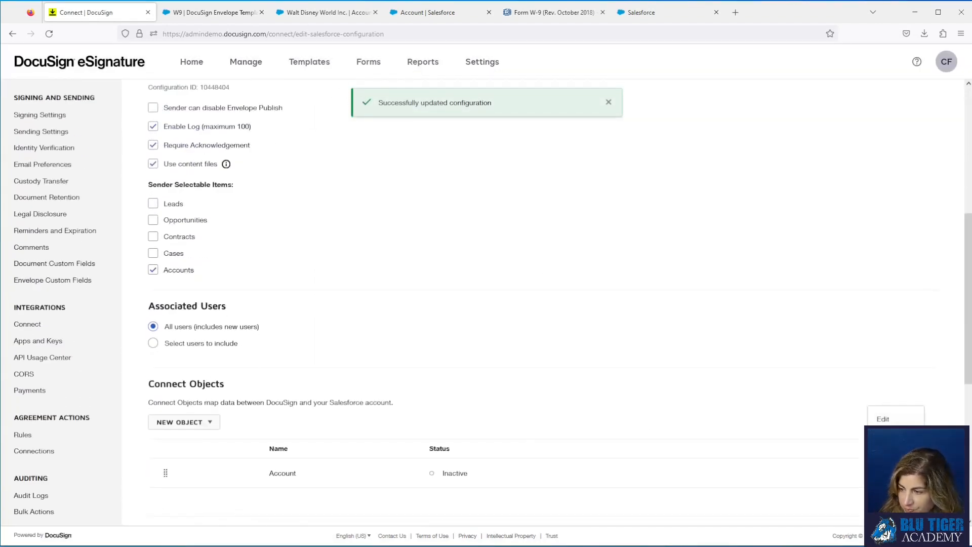
{"action": "left_click", "coordinate": [890, 435]}
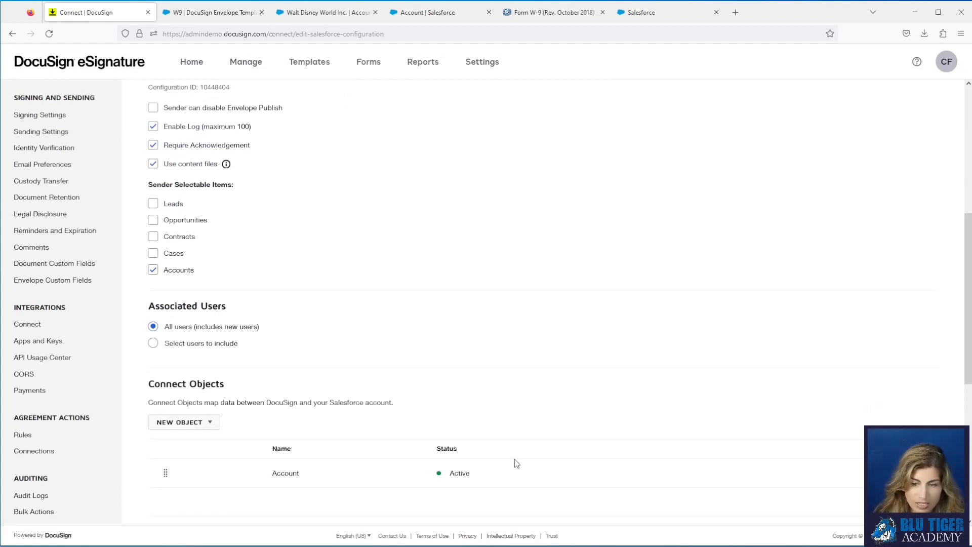
Reopen the Account connect object for editing, saving the pending changes to the Connect for Salesforce configuration
{"action": "scroll", "coordinate": [516, 464], "scroll_direction": "up", "scroll_amount": 6}
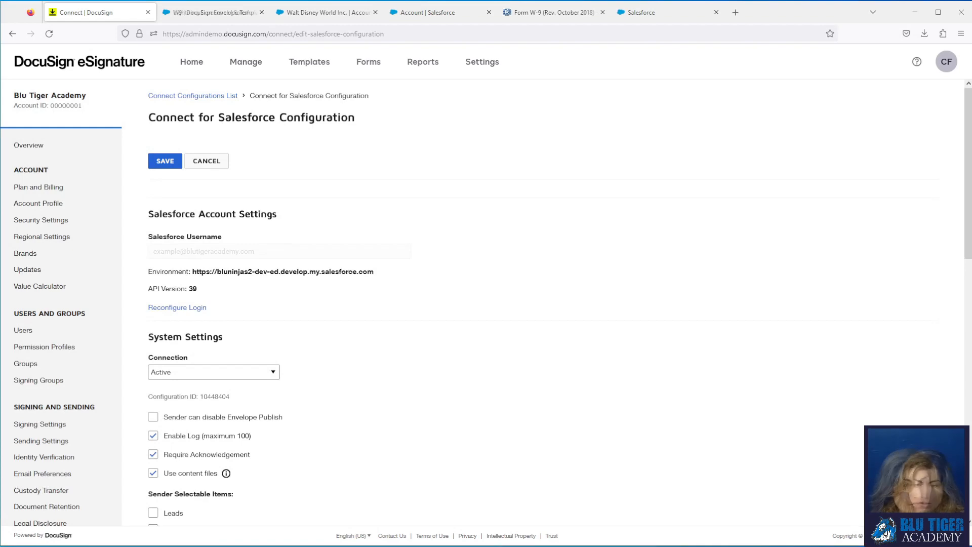
{"action": "scroll", "coordinate": [386, 390], "scroll_direction": "down", "scroll_amount": 7}
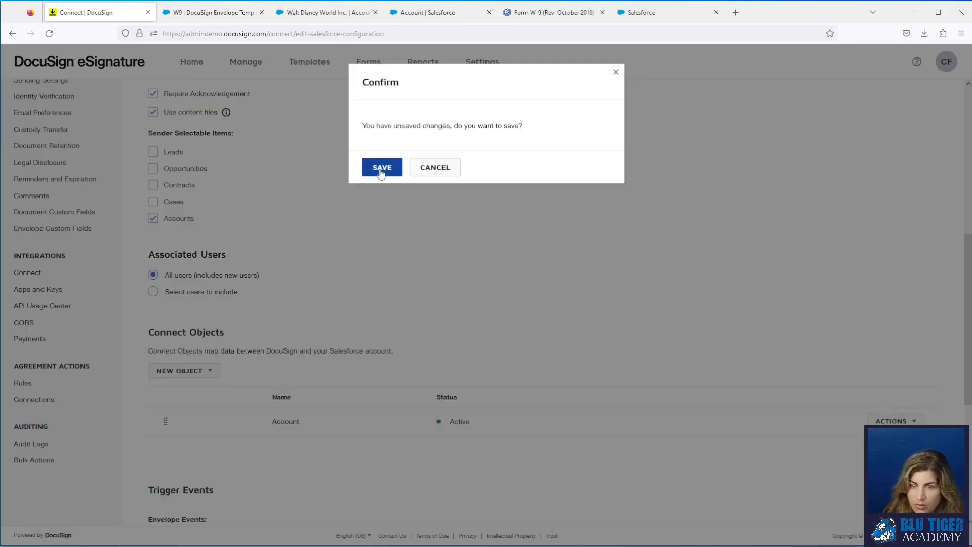
{"action": "left_click", "coordinate": [382, 165]}
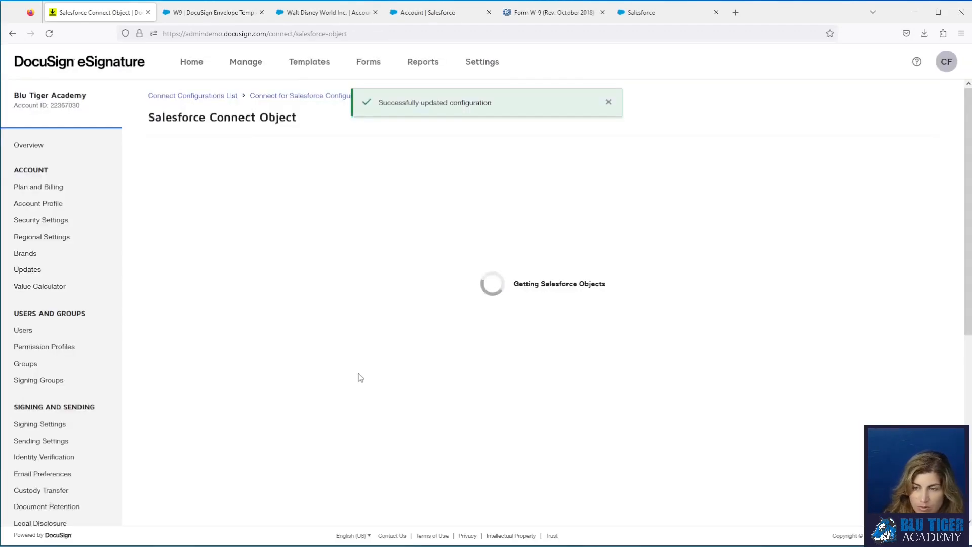
Check the Account object's Select Where and Update Fields mappings, including the Account Id secure field name, and exit without changes
{"action": "scroll", "coordinate": [358, 375], "scroll_direction": "down", "scroll_amount": 3}
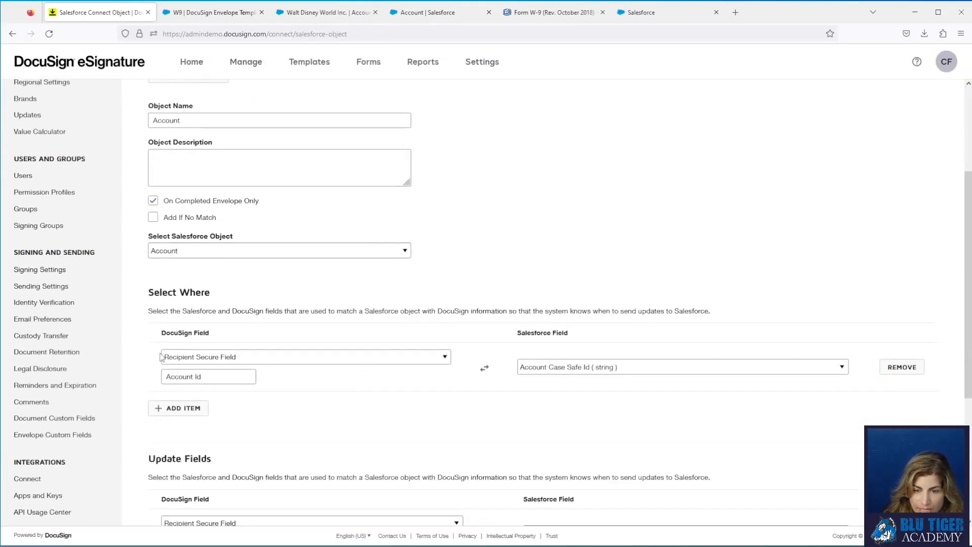
{"action": "left_click_drag", "start_coordinate": [209, 378], "coordinate": [166, 375]}
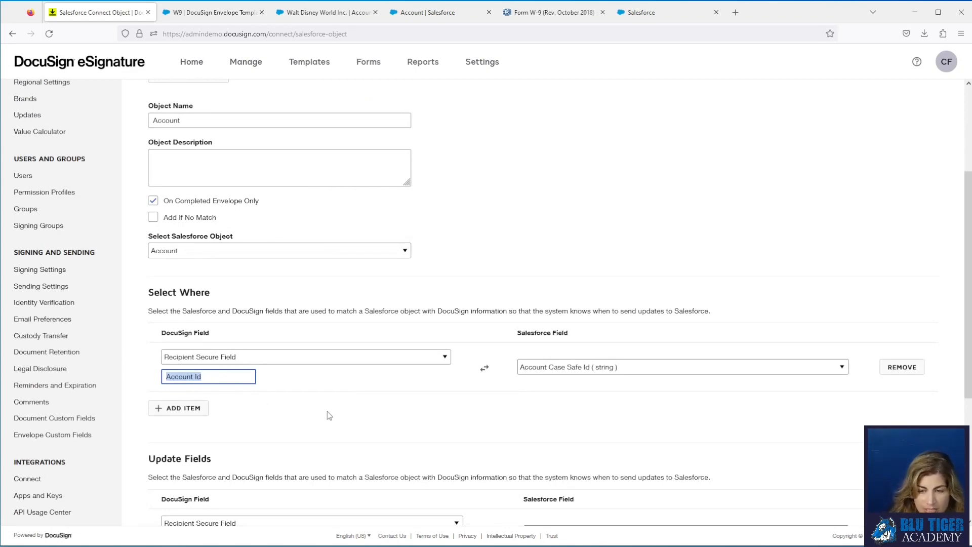
{"action": "scroll", "coordinate": [327, 396], "scroll_direction": "down", "scroll_amount": 4}
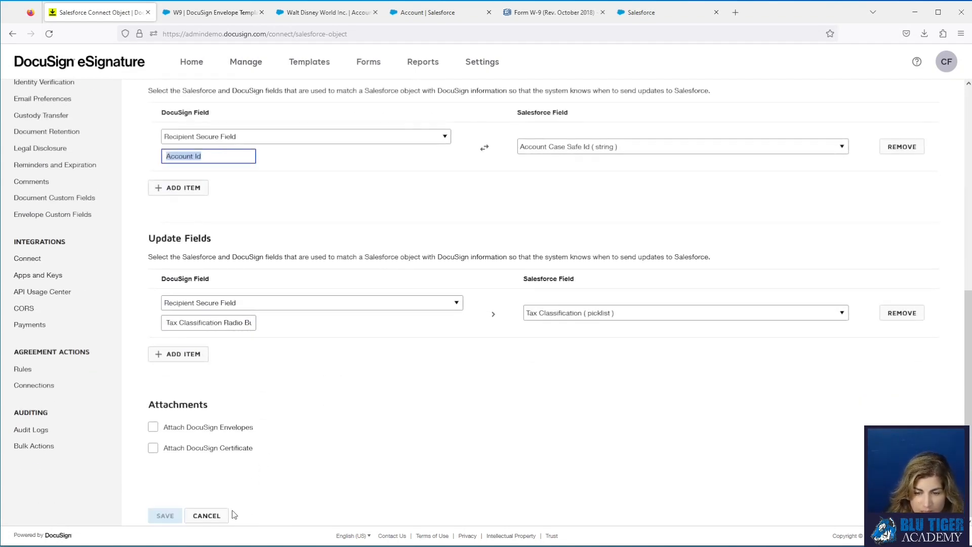
{"action": "left_click", "coordinate": [224, 517]}
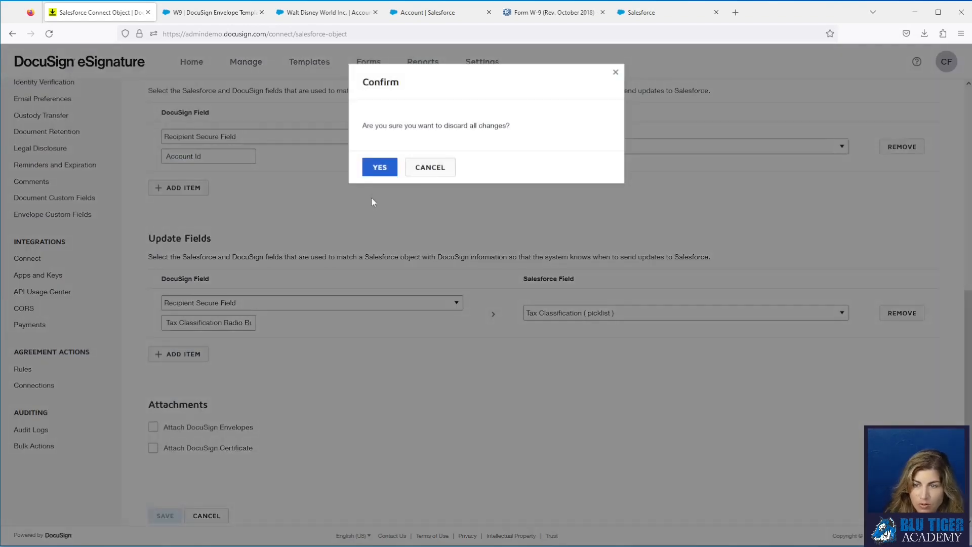
{"action": "left_click", "coordinate": [376, 169]}
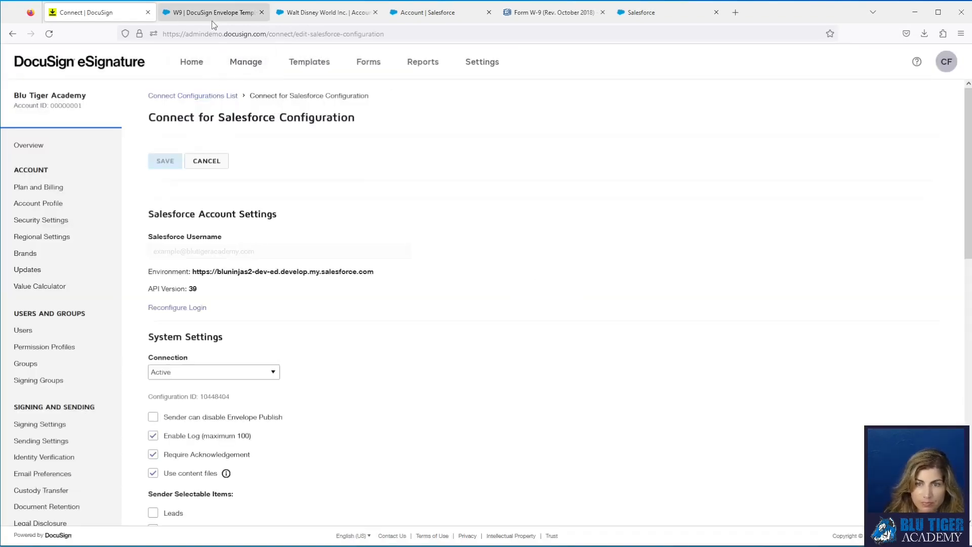
Switch to the W9 DocuSign Envelope Template in Salesforce and open its merge fields for editing
{"action": "left_click", "coordinate": [213, 15]}
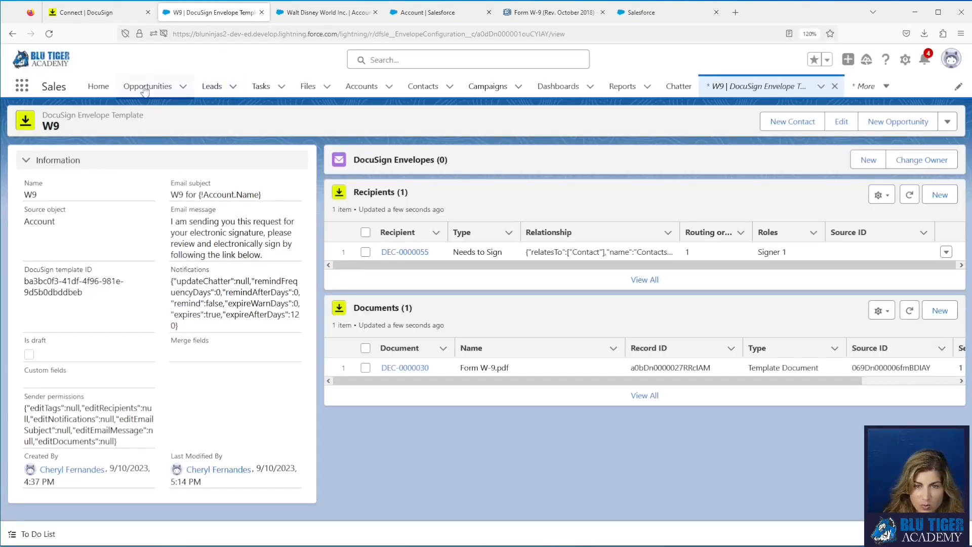
{"action": "left_click", "coordinate": [832, 125]}
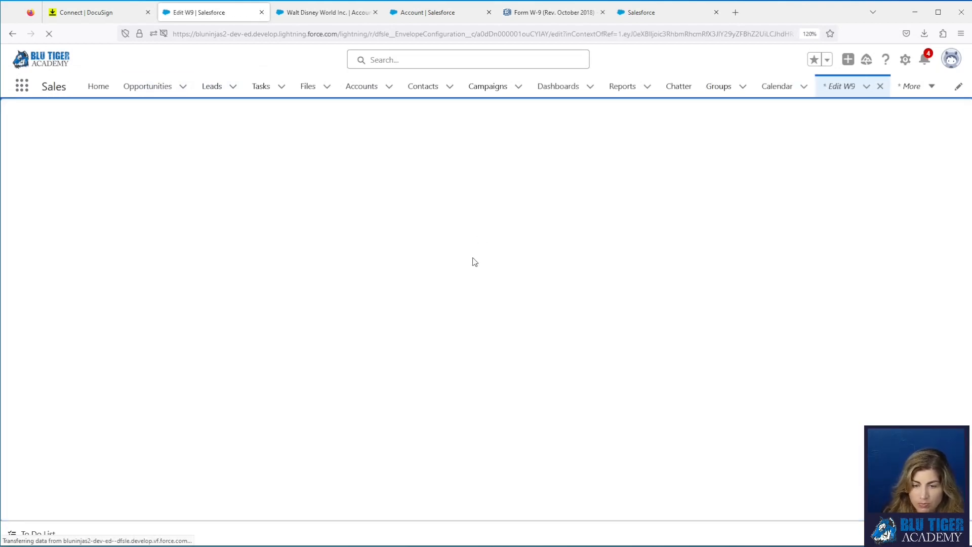
{"action": "left_click", "coordinate": [450, 172]}
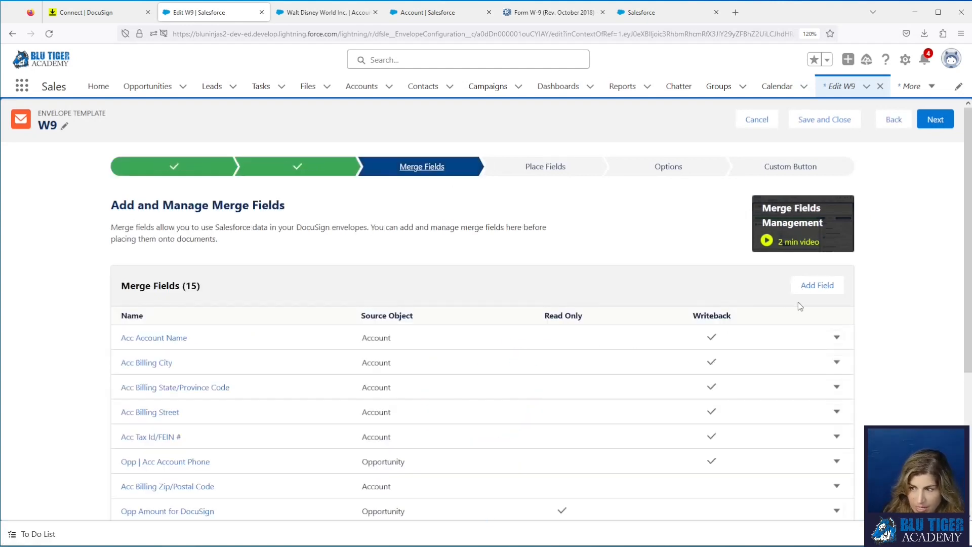
Start a new Account merge field based on Account Case Safe Id (string) and name it "Account Id"
{"action": "left_click", "coordinate": [817, 285]}
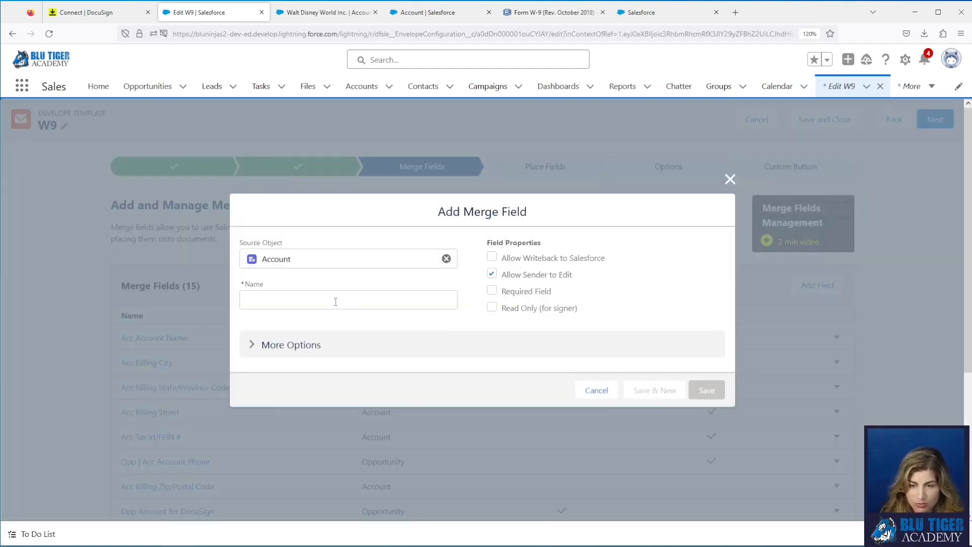
{"action": "left_click", "coordinate": [324, 288]}
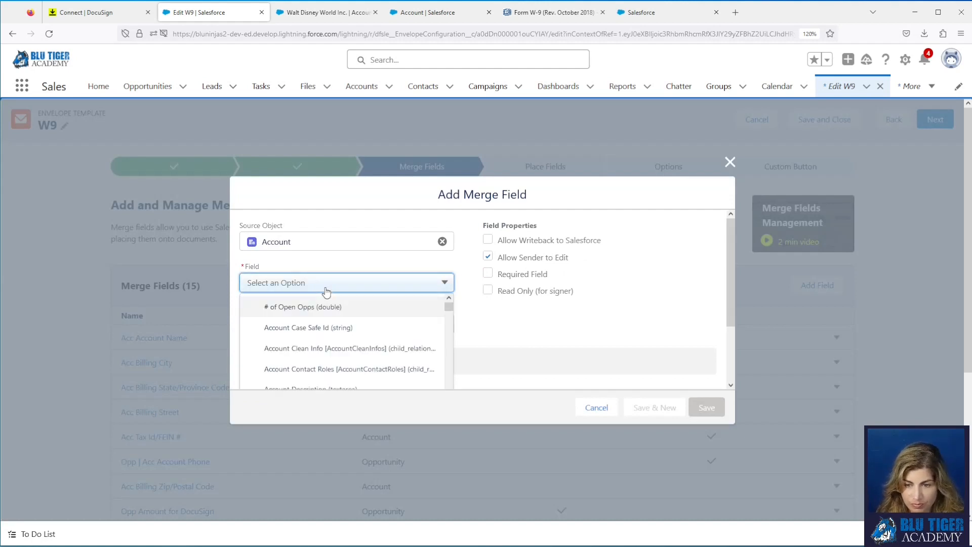
{"action": "left_click", "coordinate": [322, 327]}
{"action": "left_click_drag", "start_coordinate": [340, 325], "coordinate": [235, 326]}
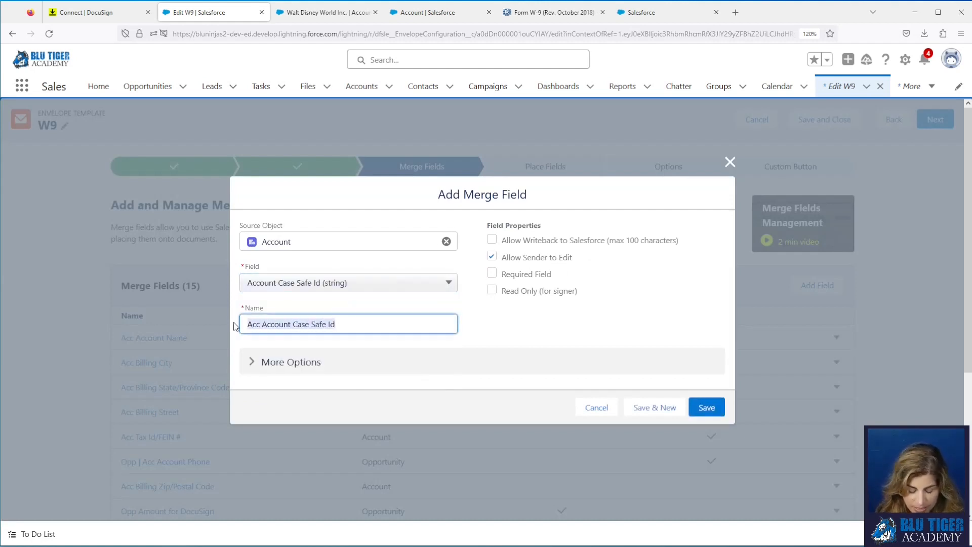
{"action": "type", "text": "Account"}
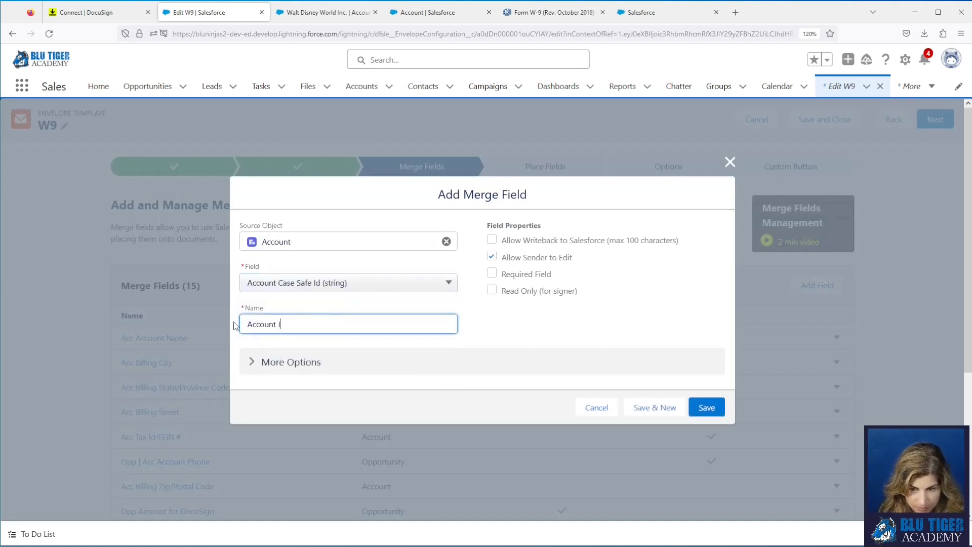
Disallow sender editing on the new merge field, make it read only for the signer, and save it
{"action": "left_click", "coordinate": [492, 258]}
{"action": "left_click", "coordinate": [492, 291]}
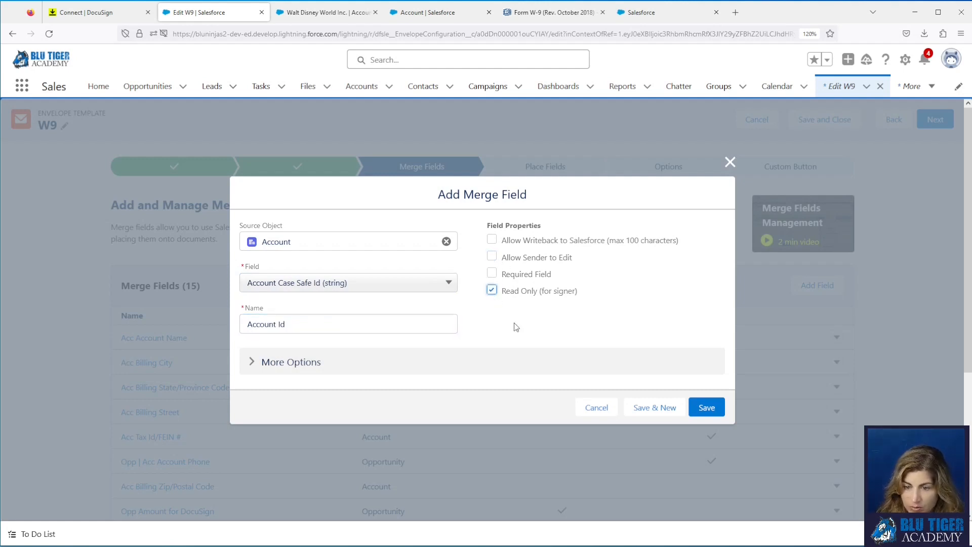
{"action": "scroll", "coordinate": [516, 327], "scroll_direction": "down", "scroll_amount": 3}
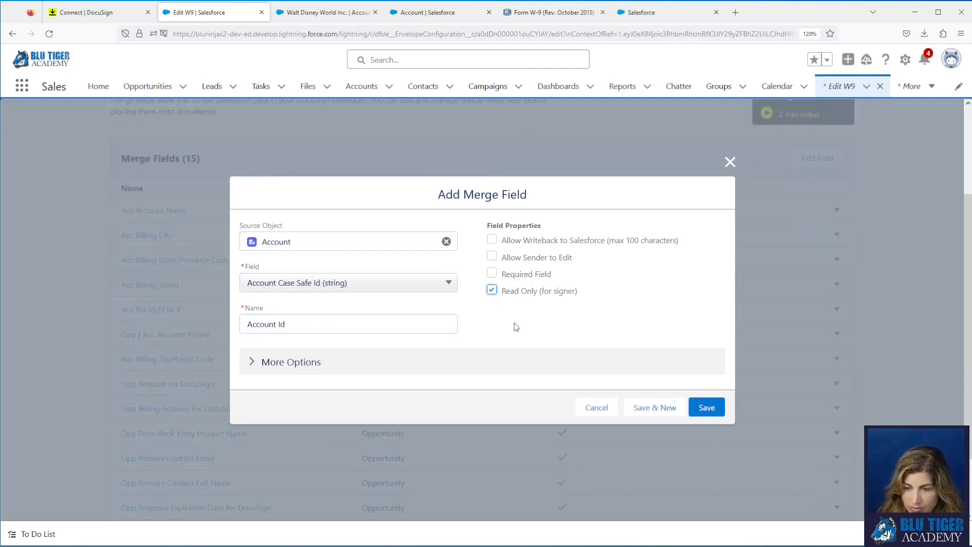
{"action": "left_click", "coordinate": [707, 414]}
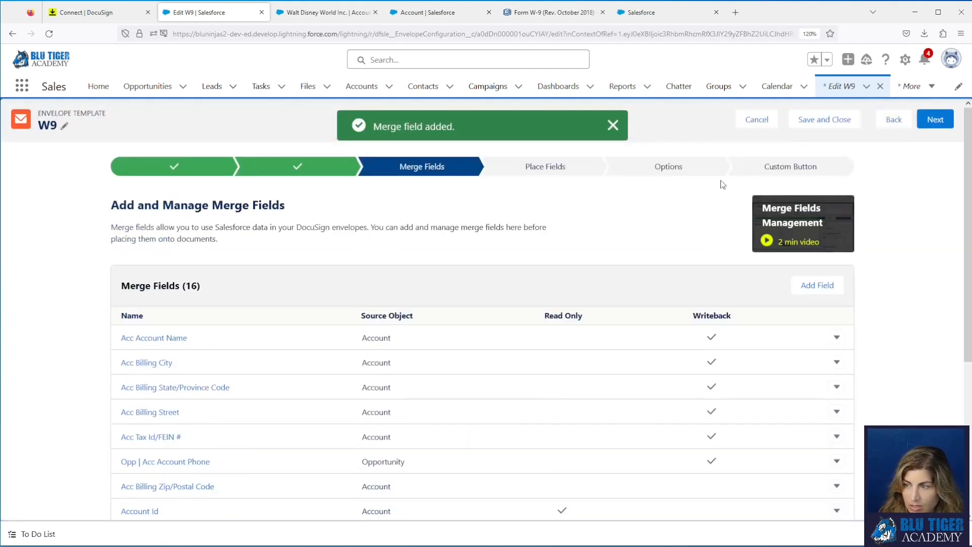
Proceed to field placement and place the Account Id merge field in the blank margin above the W-9 form heading
{"action": "left_click", "coordinate": [929, 120]}
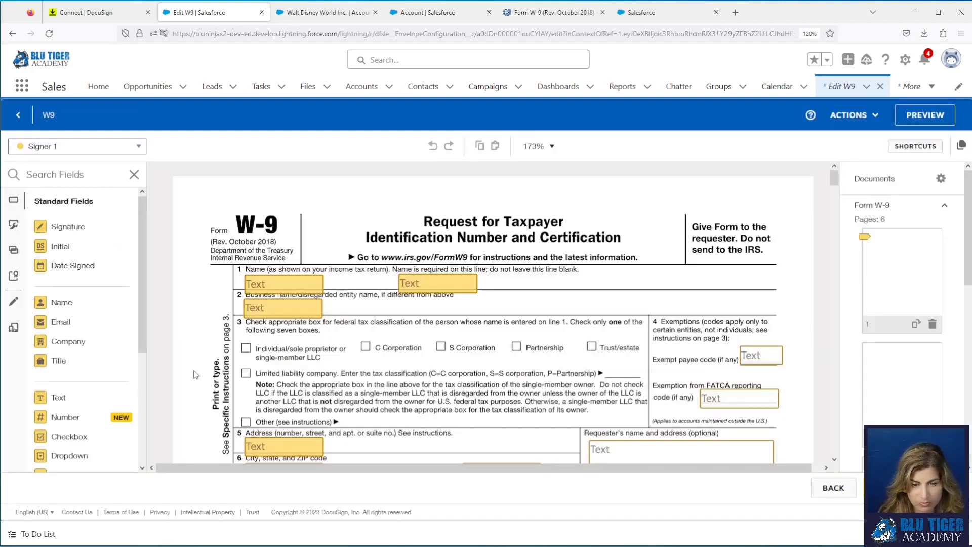
{"action": "left_click", "coordinate": [10, 253]}
{"action": "left_click_drag", "start_coordinate": [146, 263], "coordinate": [265, 269]}
{"action": "scroll", "coordinate": [172, 365], "scroll_direction": "down", "scroll_amount": 2}
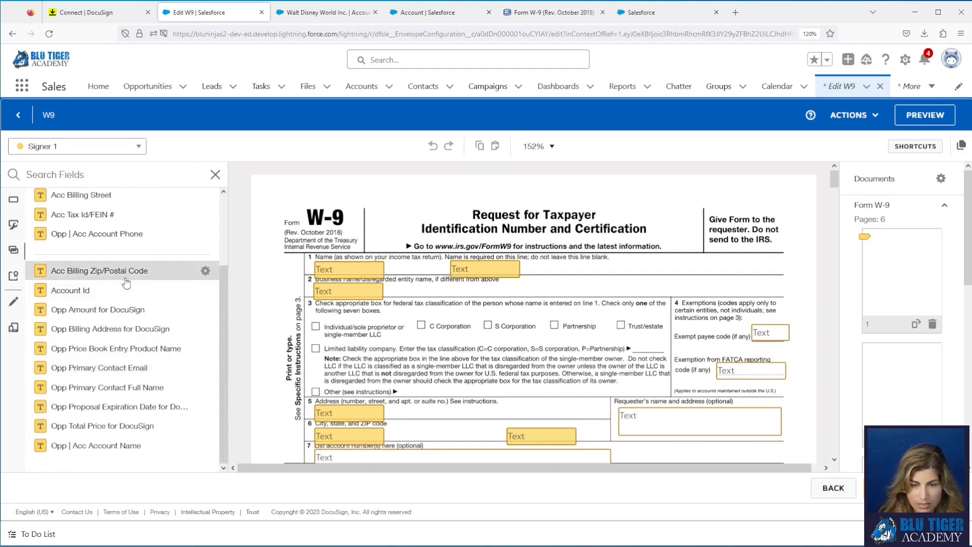
{"action": "left_click_drag", "start_coordinate": [128, 298], "coordinate": [261, 189]}
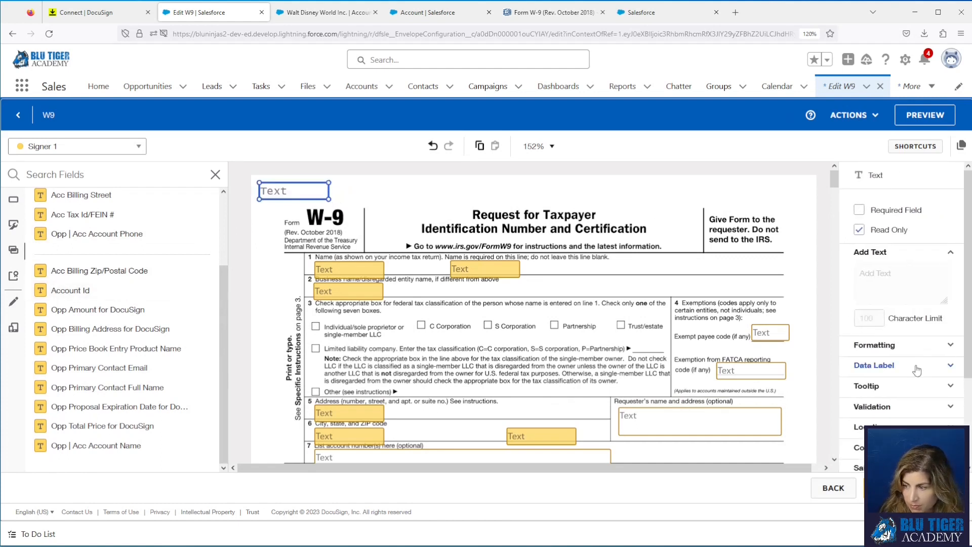
Set the placed Account Id field's text color to White and deselect the field
{"action": "left_click", "coordinate": [891, 346]}
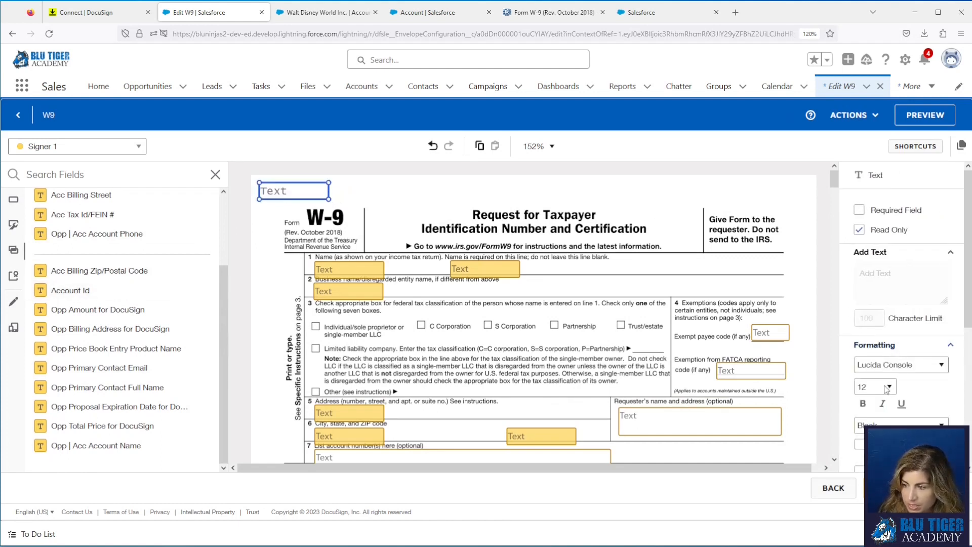
{"action": "left_click", "coordinate": [881, 424]}
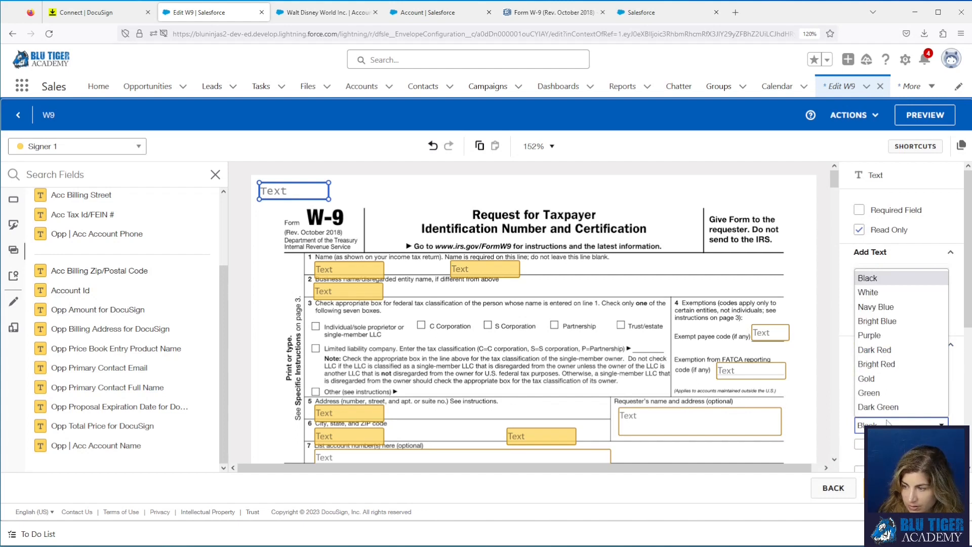
{"action": "left_click", "coordinate": [877, 293]}
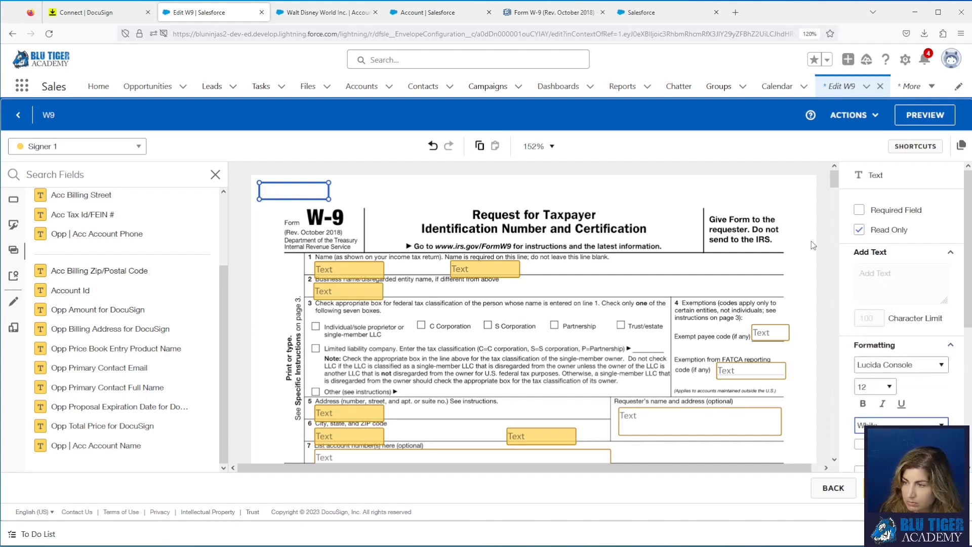
{"action": "left_click", "coordinate": [859, 231]}
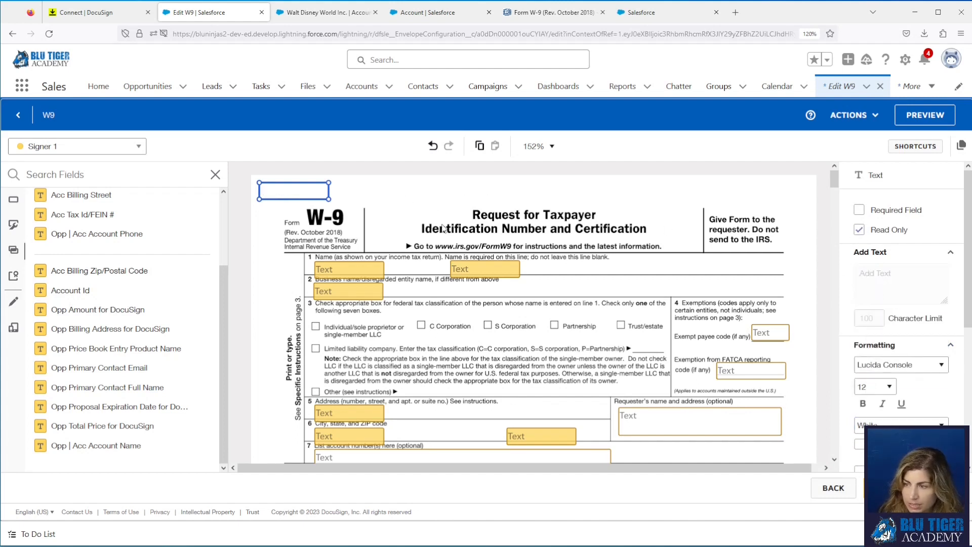
{"action": "left_click", "coordinate": [428, 213]}
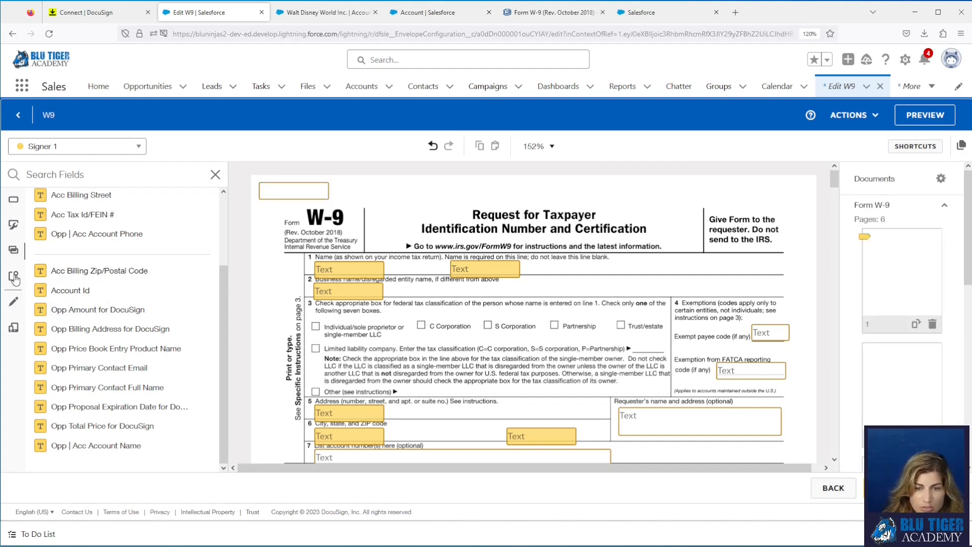
Place the first Tax Classification Radio Button custom field over the Individual/sole proprietor checkbox on line 3
{"action": "left_click", "coordinate": [14, 203]}
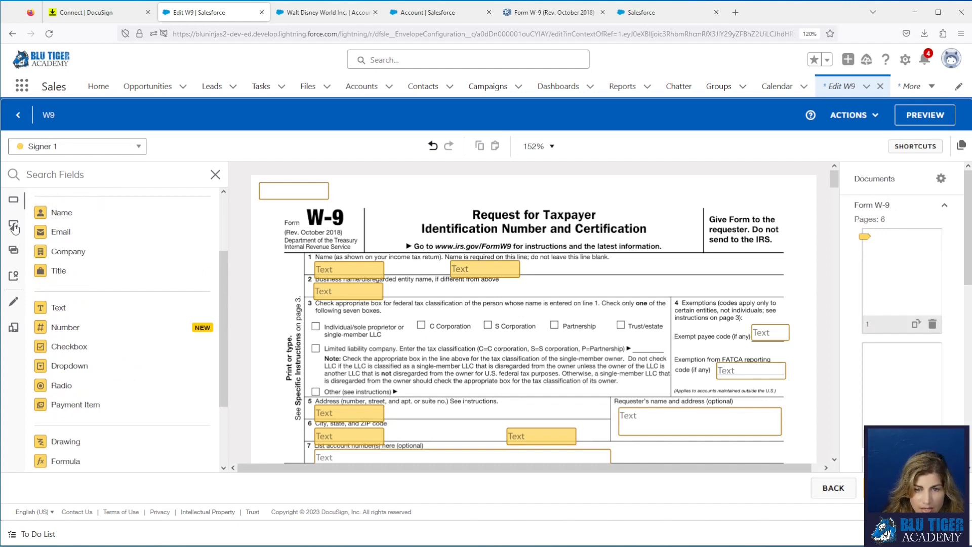
{"action": "left_click", "coordinate": [15, 226]}
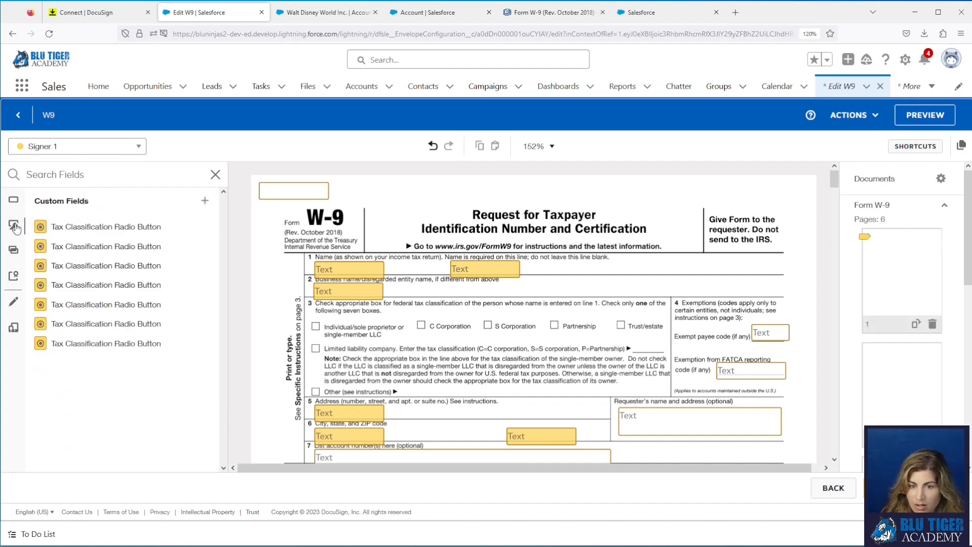
{"action": "left_click_drag", "start_coordinate": [206, 226], "coordinate": [312, 325]}
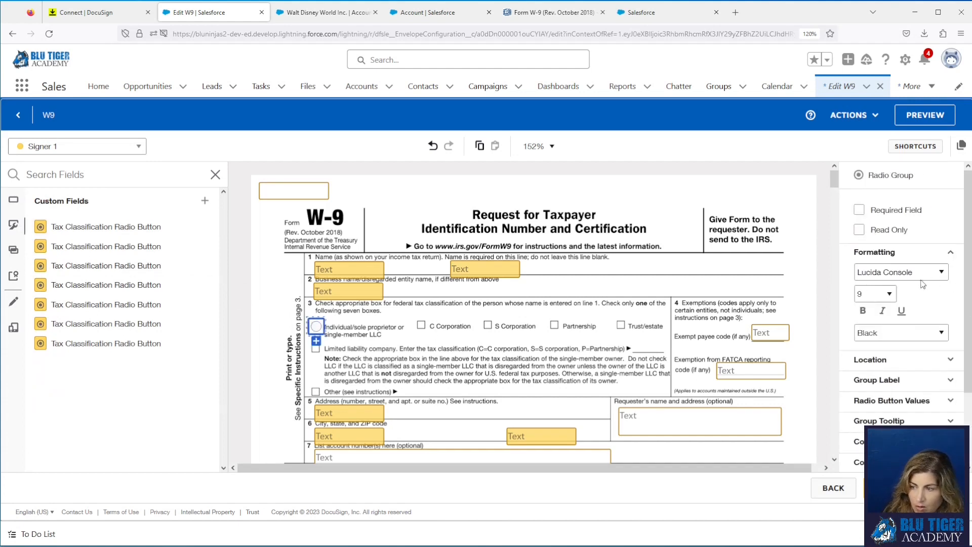
Examine the placed radio button's group label and radio button value
{"action": "left_click", "coordinate": [872, 380]}
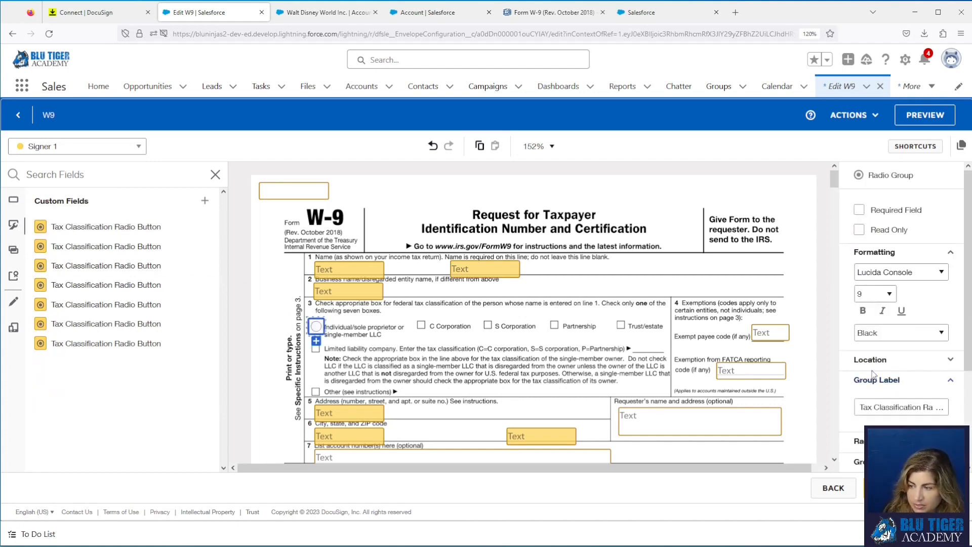
{"action": "left_click", "coordinate": [886, 441]}
{"action": "scroll", "coordinate": [889, 372], "scroll_direction": "down", "scroll_amount": 2}
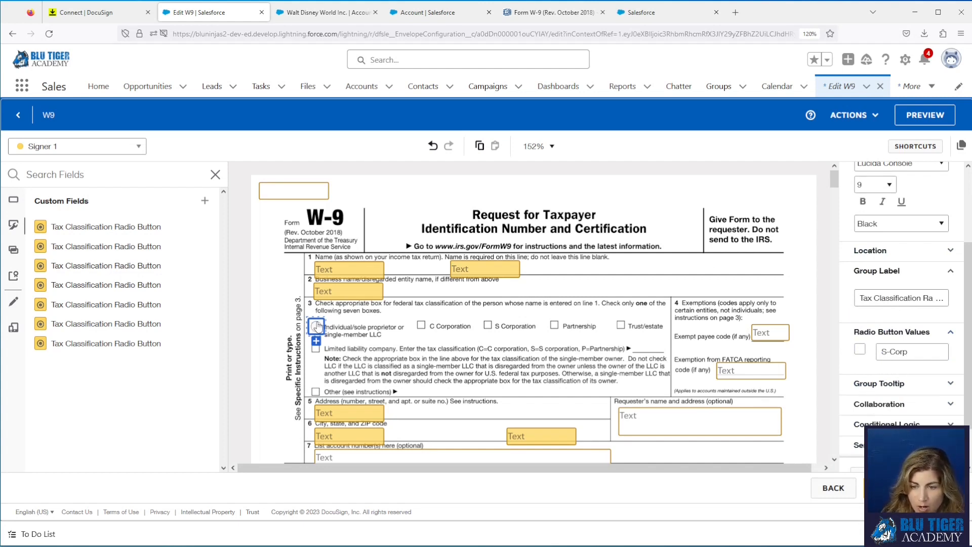
Move the S-Corp radio button onto its checkbox and place the other six Tax Classification Radio Button fields over their matching line 3 checkboxes
{"action": "left_click_drag", "start_coordinate": [318, 327], "coordinate": [486, 323]}
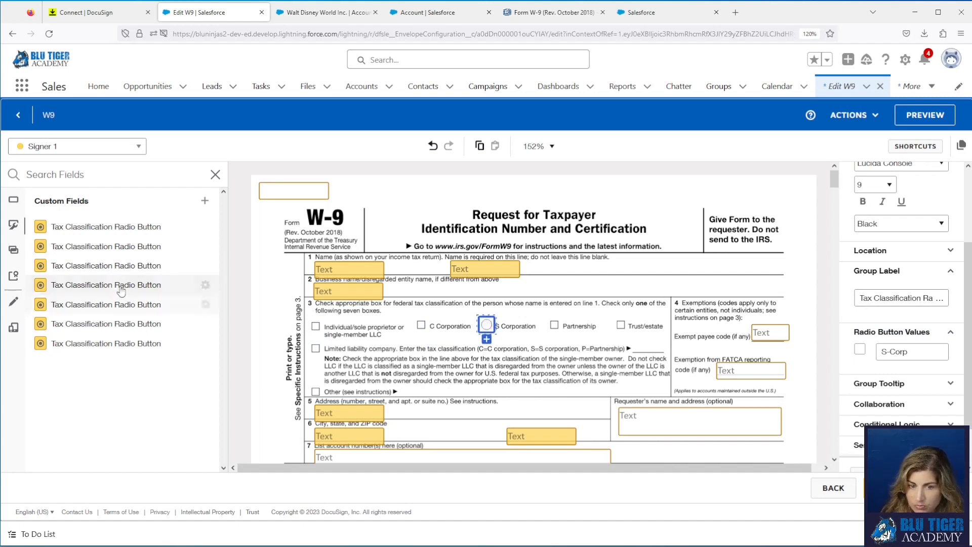
{"action": "left_click_drag", "start_coordinate": [70, 252], "coordinate": [315, 348]}
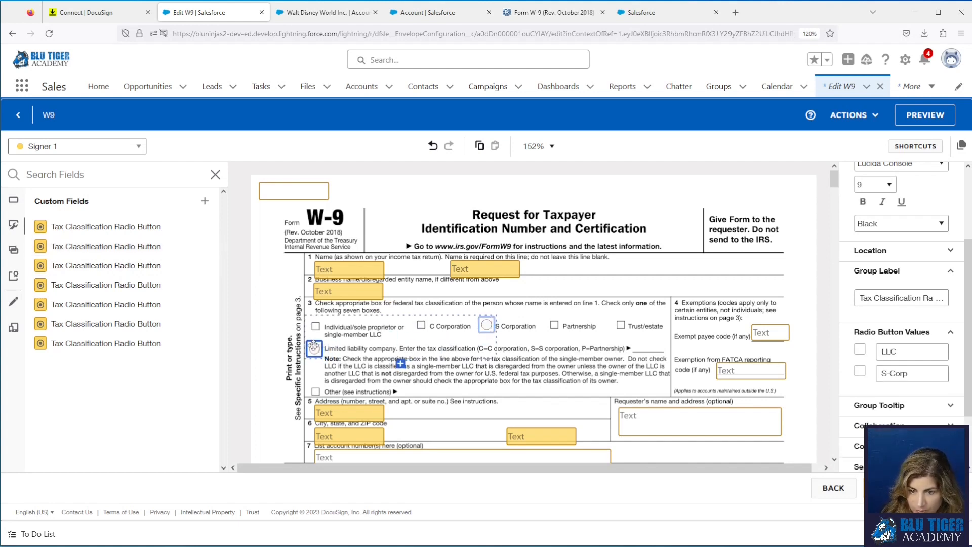
{"action": "left_click_drag", "start_coordinate": [108, 267], "coordinate": [426, 331]}
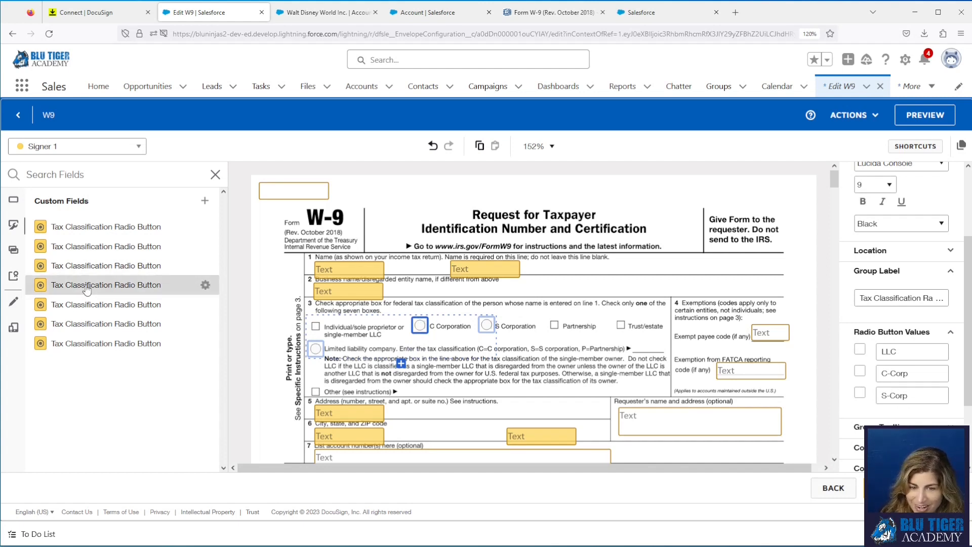
{"action": "left_click_drag", "start_coordinate": [86, 290], "coordinate": [553, 325]}
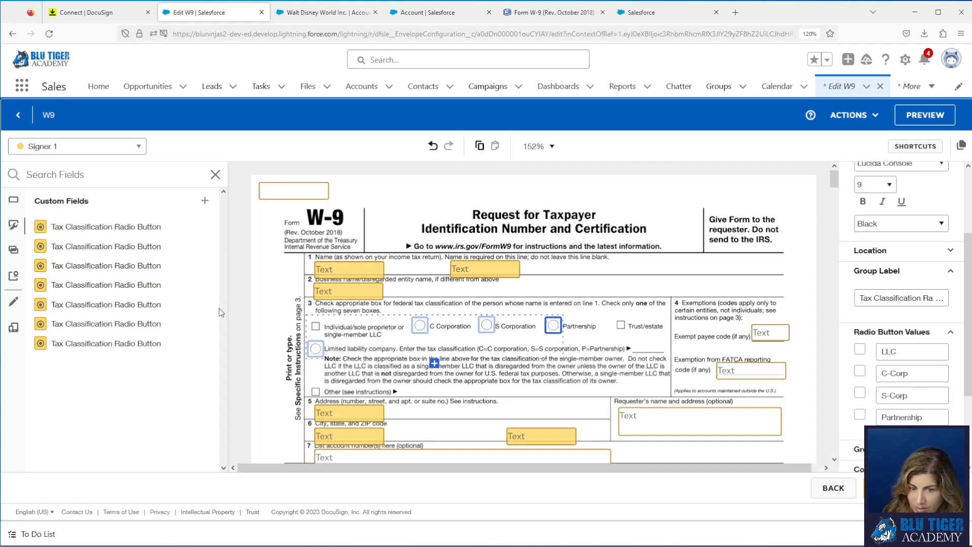
{"action": "left_click_drag", "start_coordinate": [118, 307], "coordinate": [315, 389]}
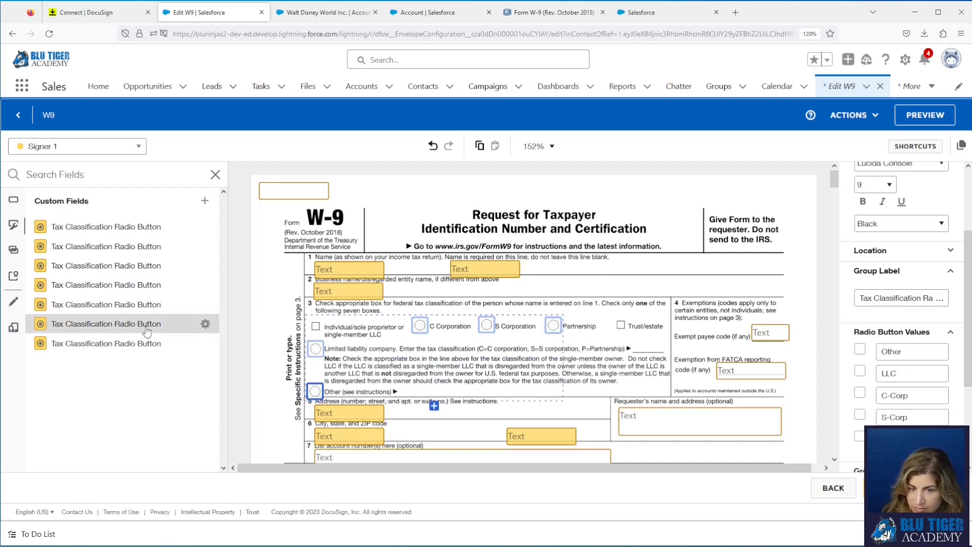
{"action": "left_click_drag", "start_coordinate": [147, 325], "coordinate": [314, 322]}
{"action": "left_click_drag", "start_coordinate": [147, 344], "coordinate": [615, 322]}
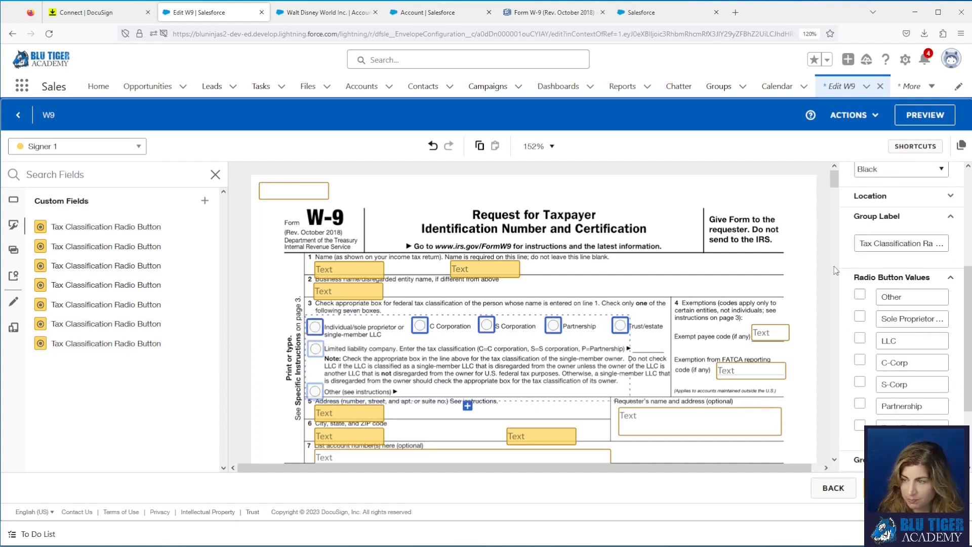
Align the line 3 radio buttons along the upper row and down the first column, then deselect them
{"action": "scroll", "coordinate": [915, 213], "scroll_direction": "up", "scroll_amount": 4}
{"action": "left_click", "coordinate": [312, 328]}
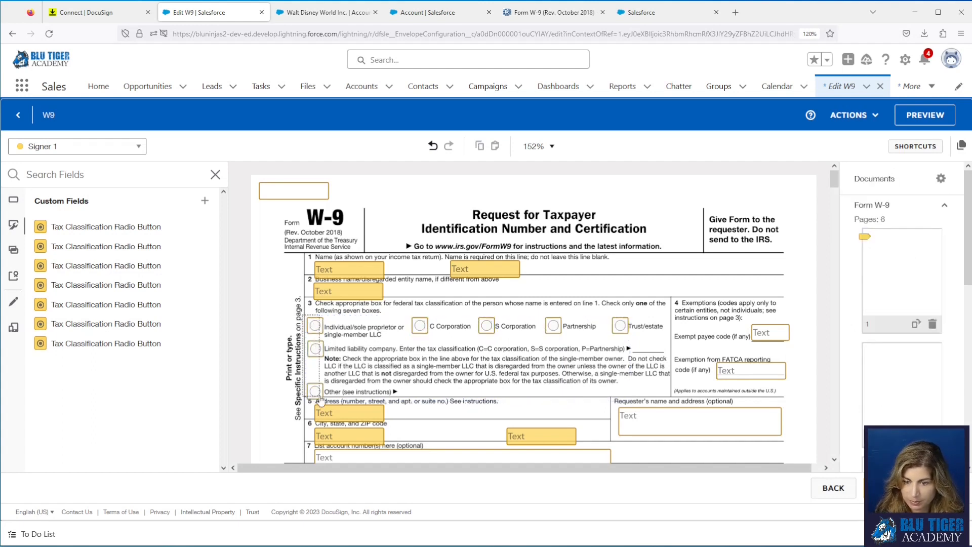
{"action": "left_click", "coordinate": [306, 323]}
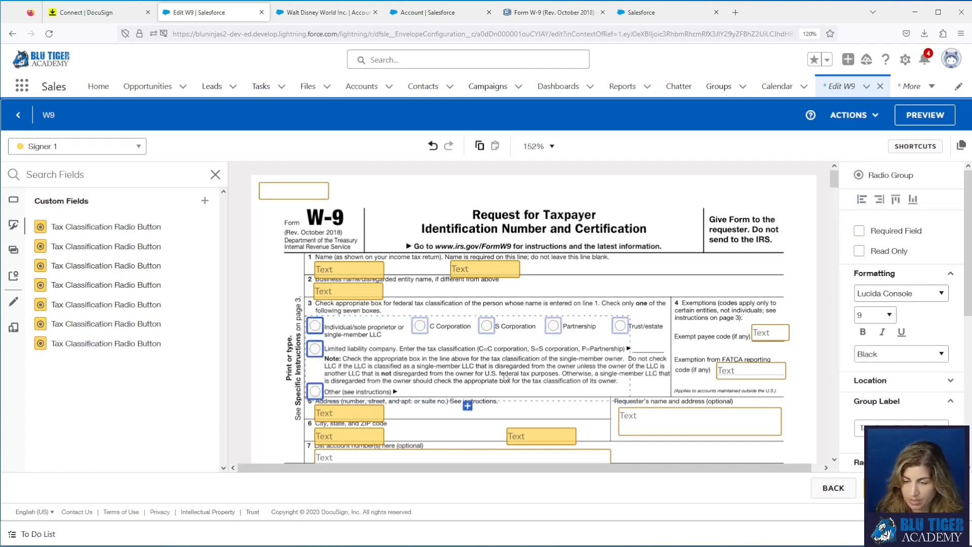
{"action": "left_click", "coordinate": [505, 377]}
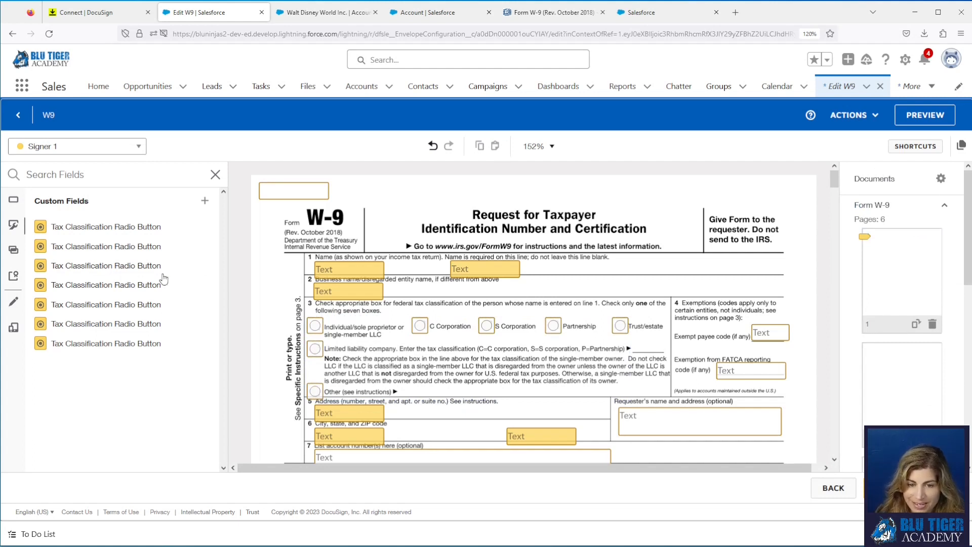
Place a standard Text field at the end of the Limited liability company line for the tax classification entry
{"action": "left_click", "coordinate": [15, 253]}
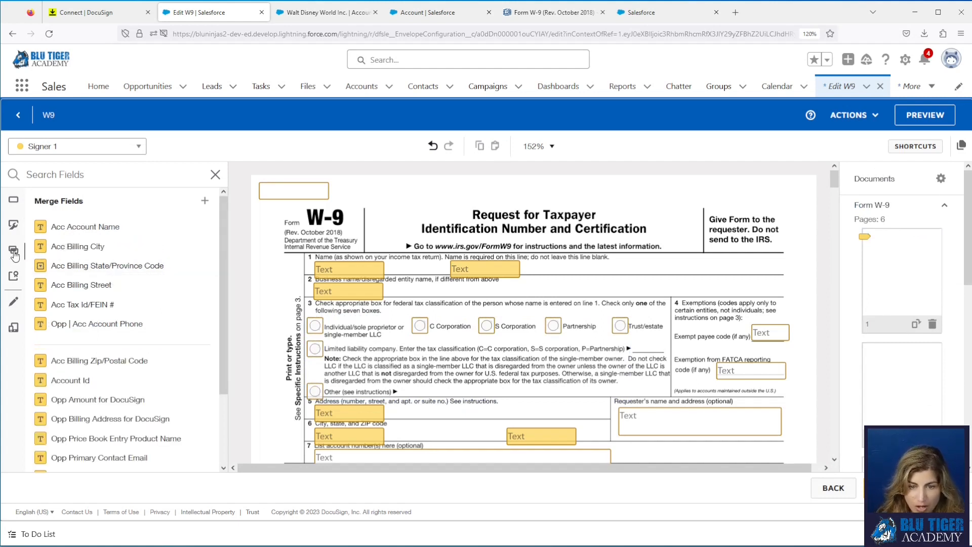
{"action": "left_click", "coordinate": [14, 225]}
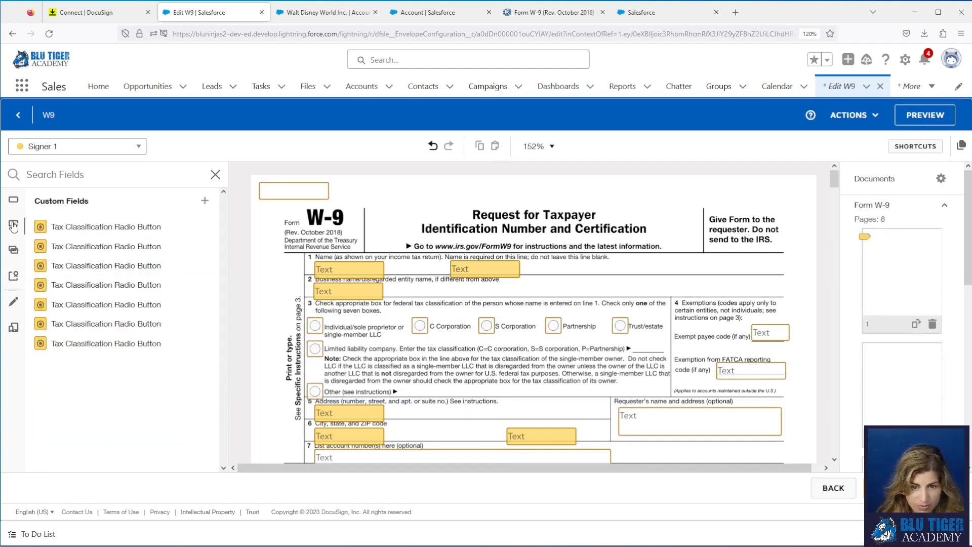
{"action": "left_click", "coordinate": [14, 205]}
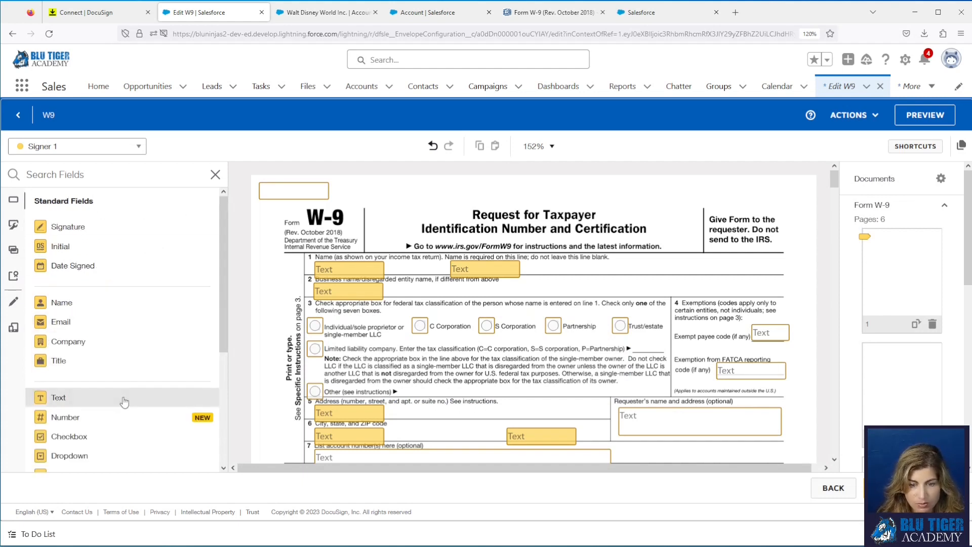
{"action": "left_click_drag", "start_coordinate": [124, 399], "coordinate": [634, 342]}
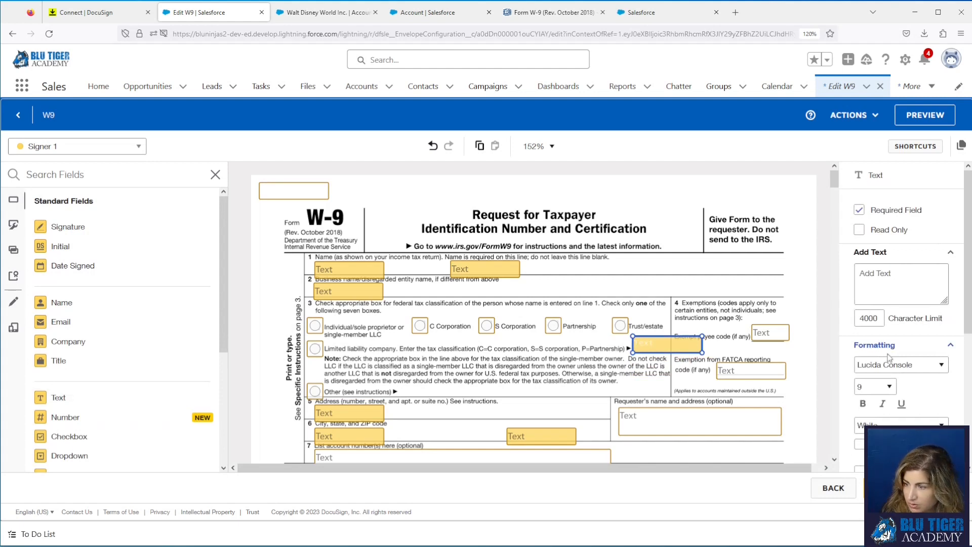
Format the Limited liability company text field as Black, Calibri, size 11, and narrow it to fit before the Exempt payee code section
{"action": "left_click", "coordinate": [884, 424]}
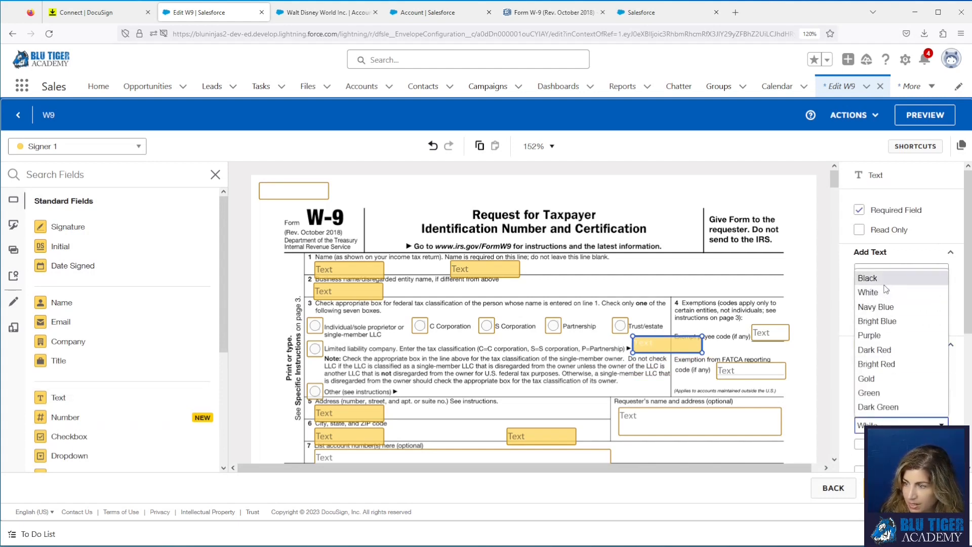
{"action": "left_click", "coordinate": [868, 278]}
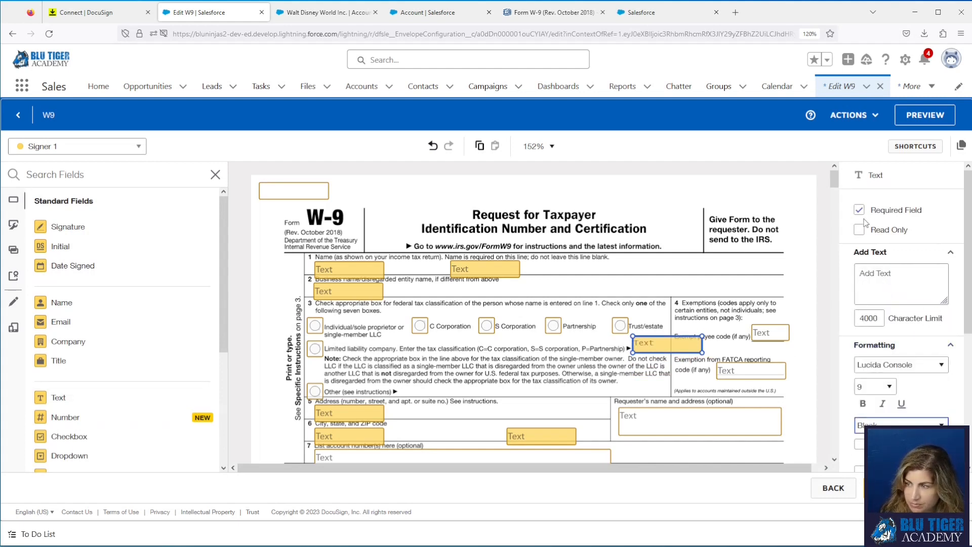
{"action": "left_click", "coordinate": [894, 368]}
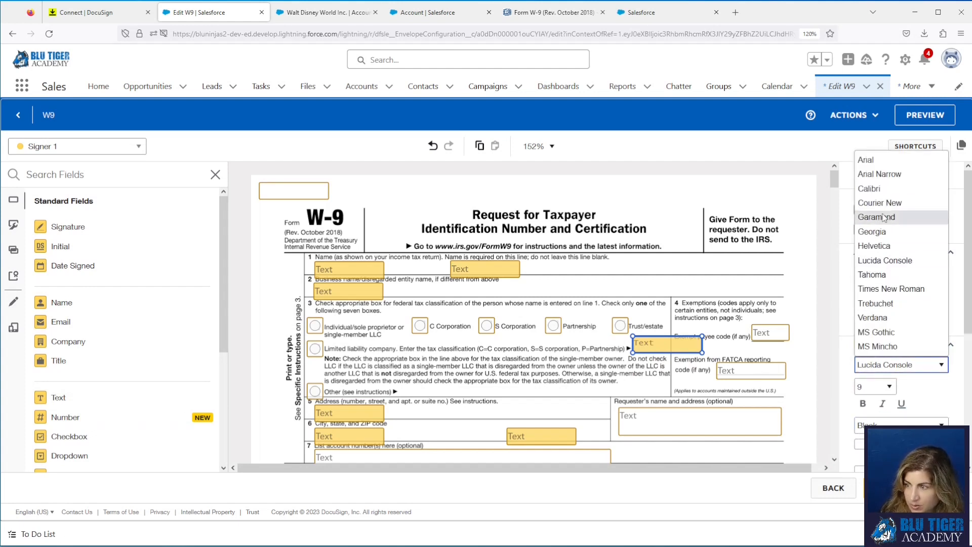
{"action": "left_click", "coordinate": [878, 188]}
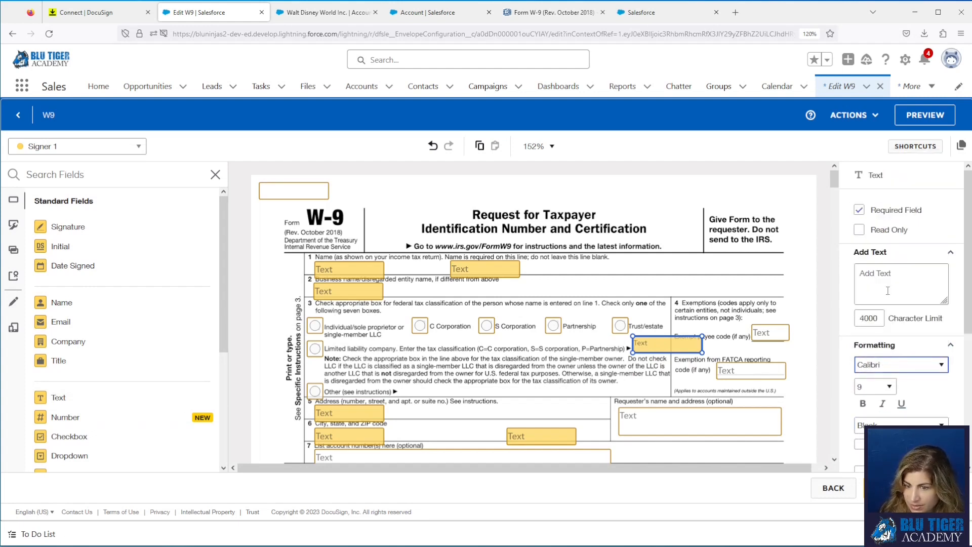
{"action": "left_click", "coordinate": [874, 389]}
{"action": "left_click", "coordinate": [872, 196]}
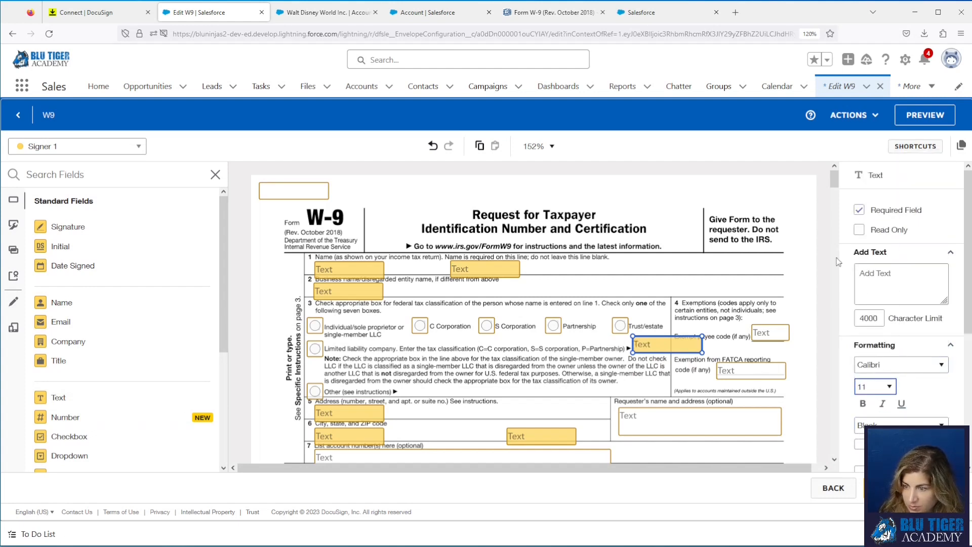
{"action": "left_click_drag", "start_coordinate": [703, 353], "coordinate": [668, 353]}
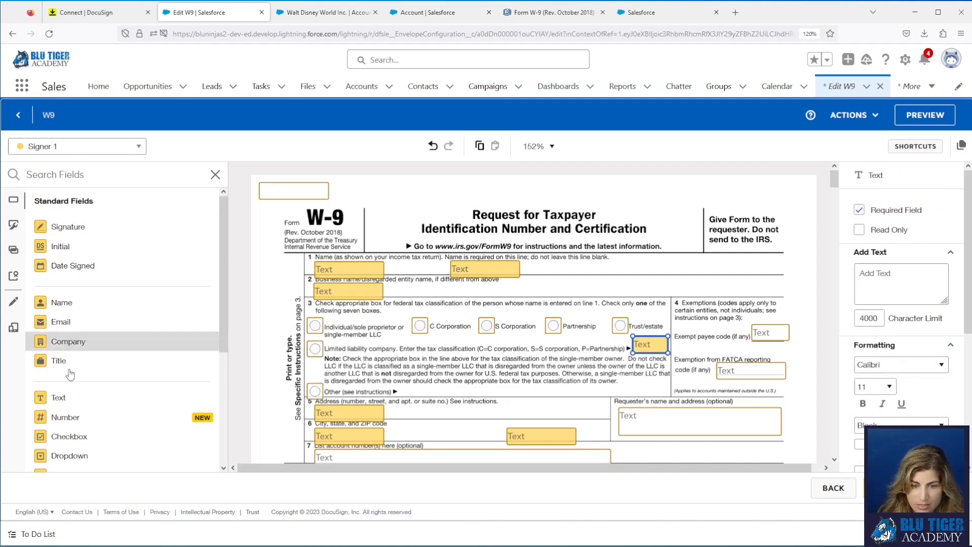
Place another standard Text field beside Other (see instructions) on line 3 and deselect it
{"action": "left_click_drag", "start_coordinate": [108, 398], "coordinate": [400, 390]}
{"action": "left_click", "coordinate": [880, 318]}
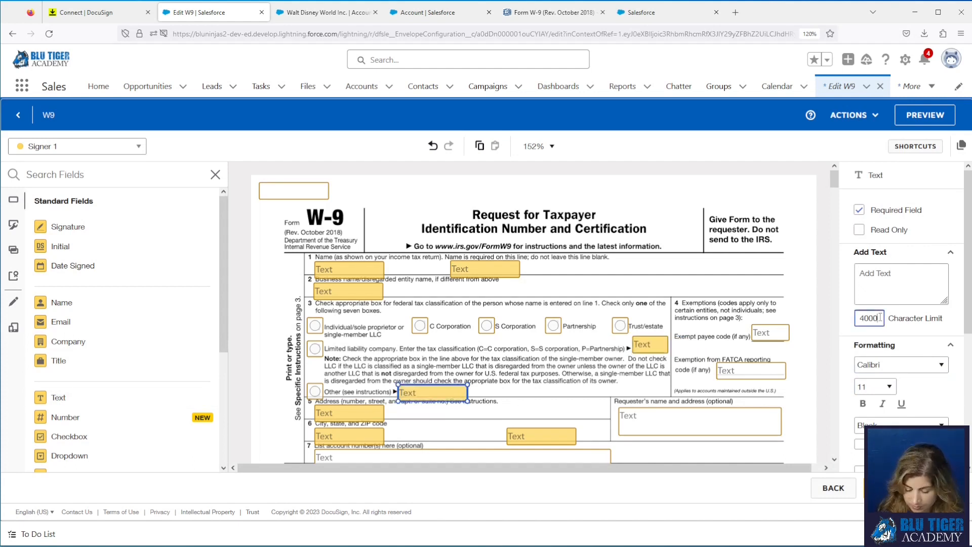
{"action": "left_click", "coordinate": [529, 396]}
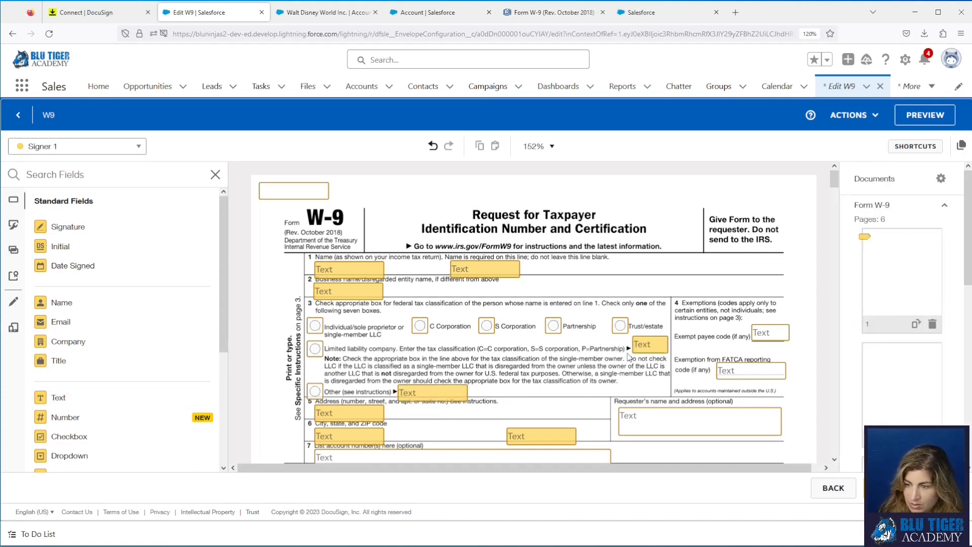
Create a conditional logic rule on the radio group that shows the Limited liability company text field when the value is LLC
{"action": "left_click", "coordinate": [325, 354]}
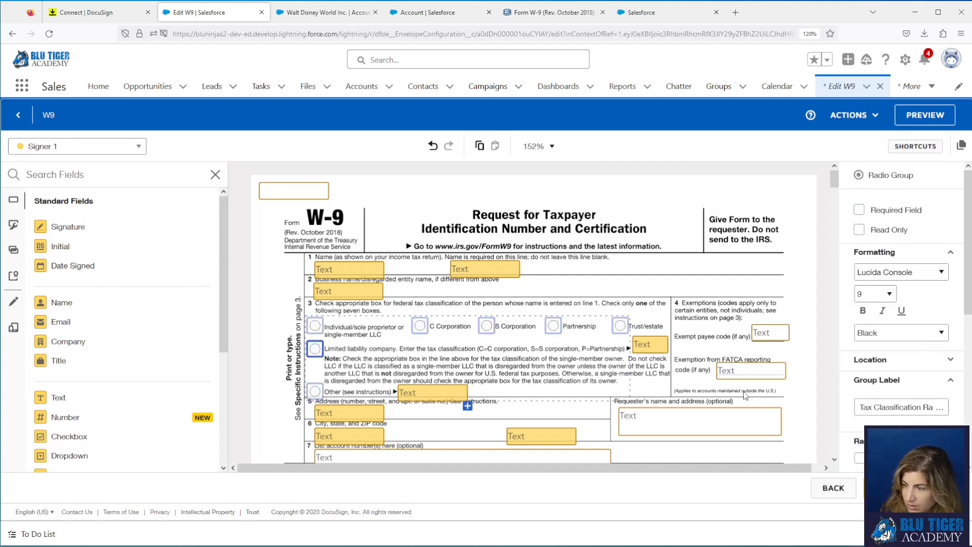
{"action": "scroll", "coordinate": [923, 377], "scroll_direction": "down", "scroll_amount": 3}
{"action": "scroll", "coordinate": [923, 377], "scroll_direction": "down", "scroll_amount": 3}
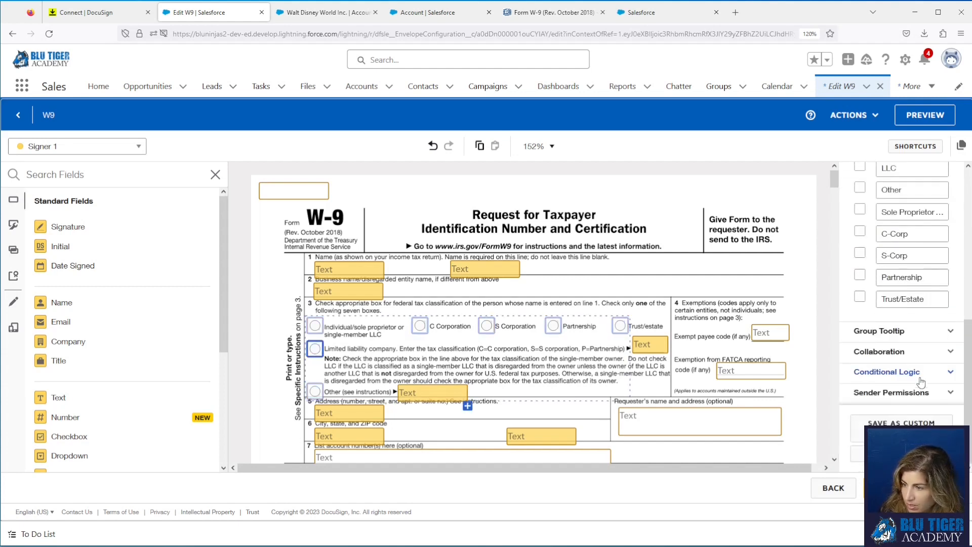
{"action": "left_click", "coordinate": [904, 373]}
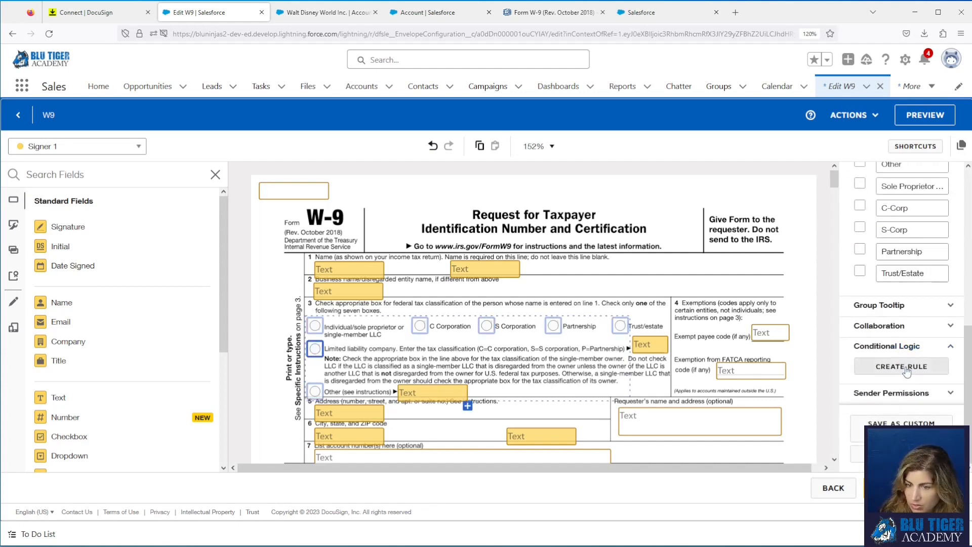
{"action": "left_click", "coordinate": [906, 368]}
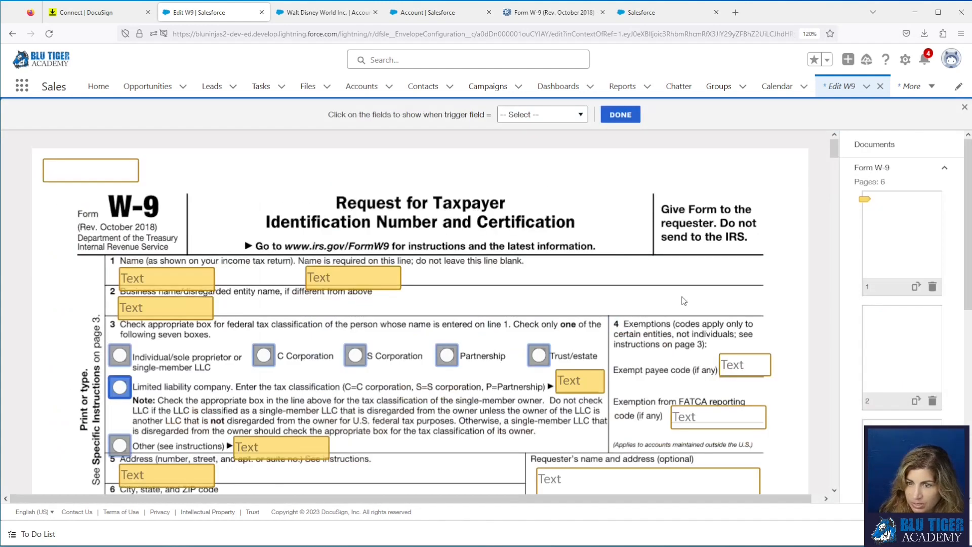
{"action": "left_click", "coordinate": [524, 120]}
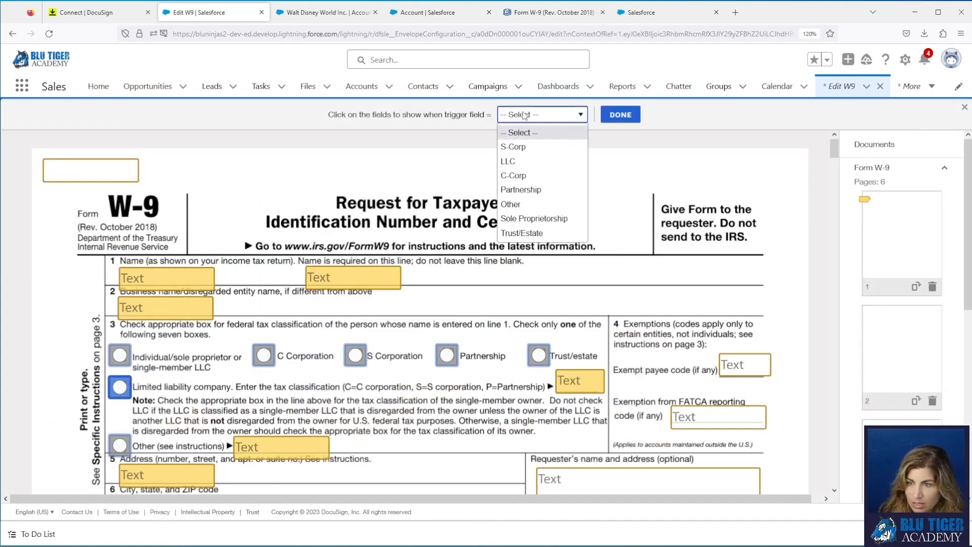
{"action": "left_click", "coordinate": [522, 162]}
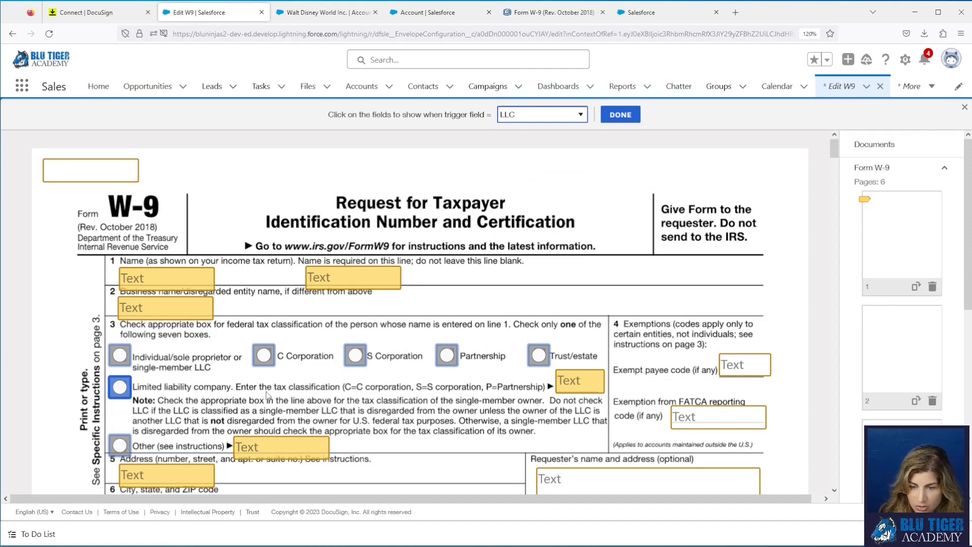
{"action": "left_click", "coordinate": [568, 389]}
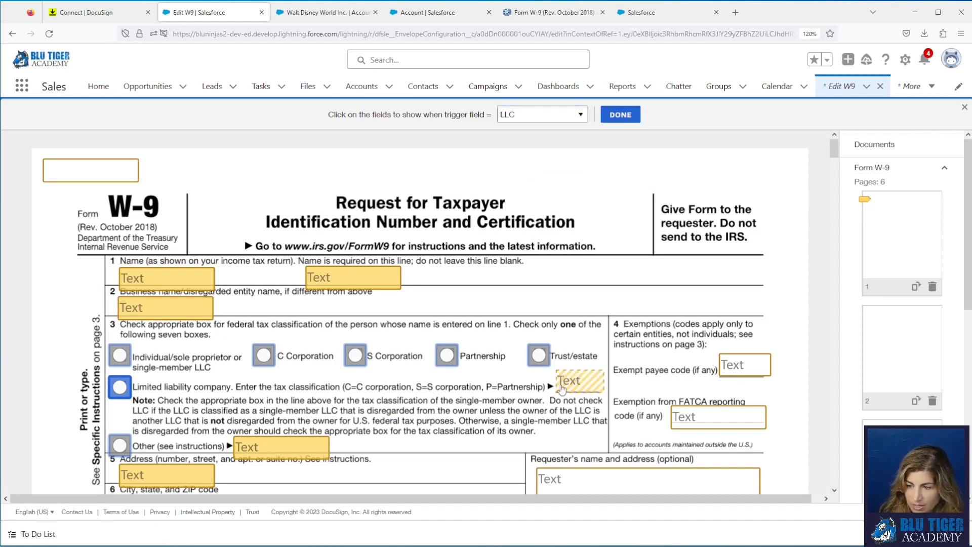
{"action": "left_click", "coordinate": [620, 114]}
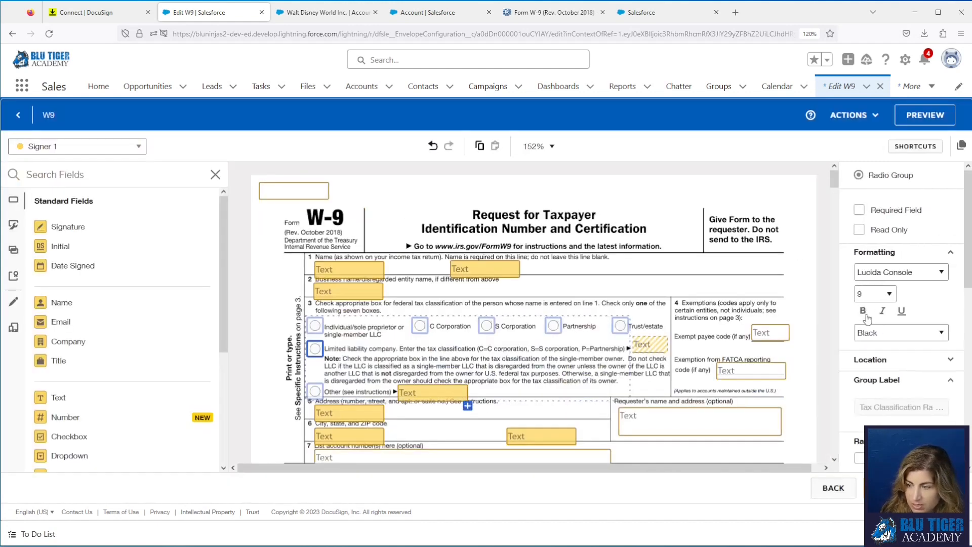
Add a second conditional rule to the radio group that shows the text field beside Other (see instructions) when the value is Other
{"action": "scroll", "coordinate": [886, 393], "scroll_direction": "down", "scroll_amount": 6}
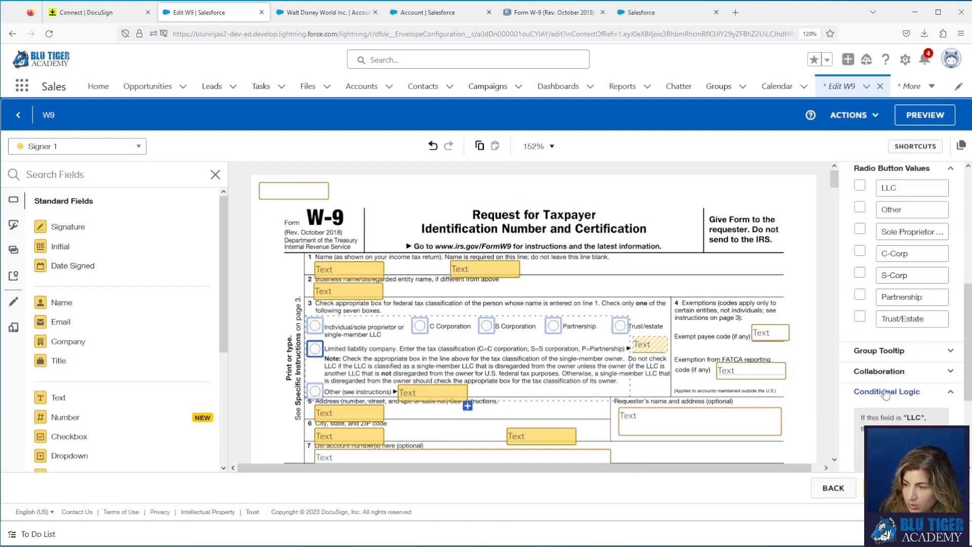
{"action": "left_click", "coordinate": [891, 410]}
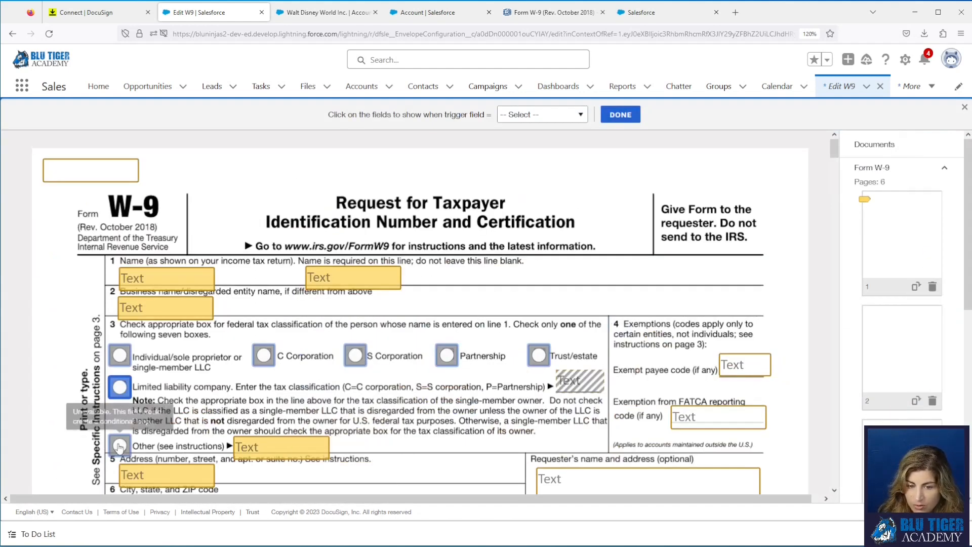
{"action": "left_click", "coordinate": [527, 116]}
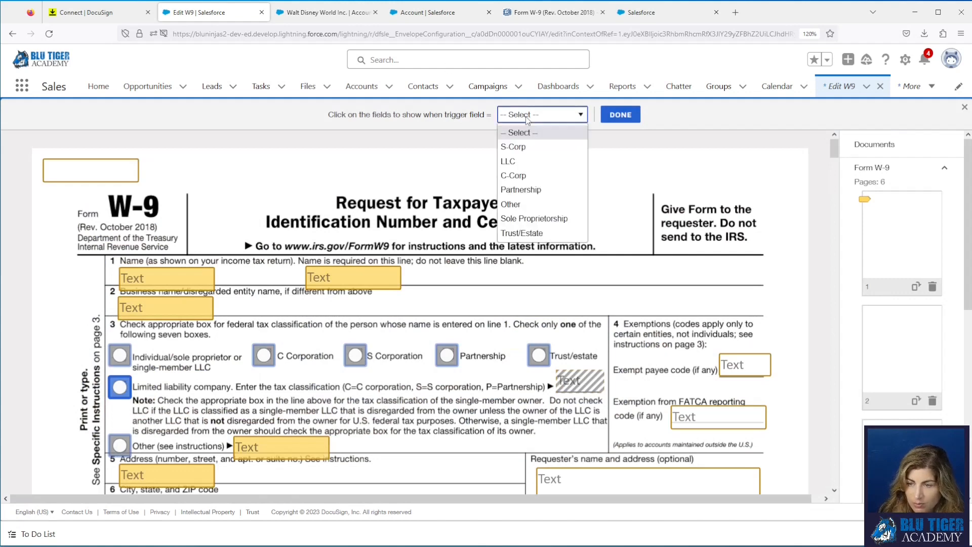
{"action": "left_click", "coordinate": [522, 206]}
{"action": "left_click", "coordinate": [312, 452]}
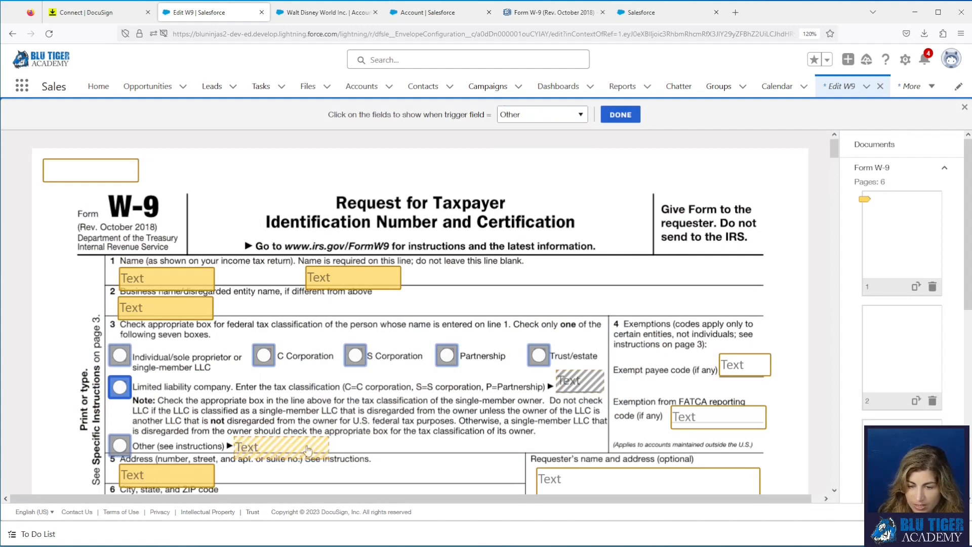
{"action": "left_click", "coordinate": [628, 121]}
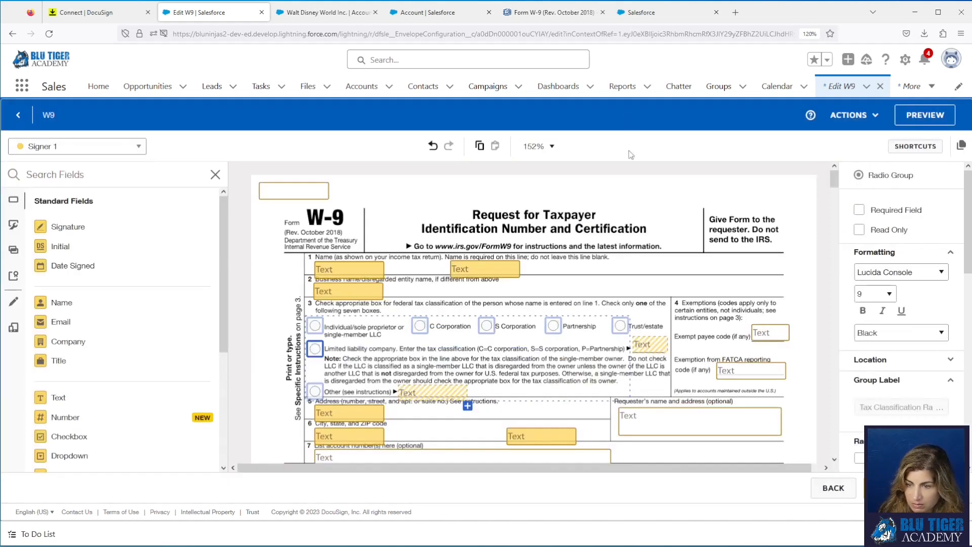
{"action": "scroll", "coordinate": [663, 270], "scroll_direction": "down", "scroll_amount": 3}
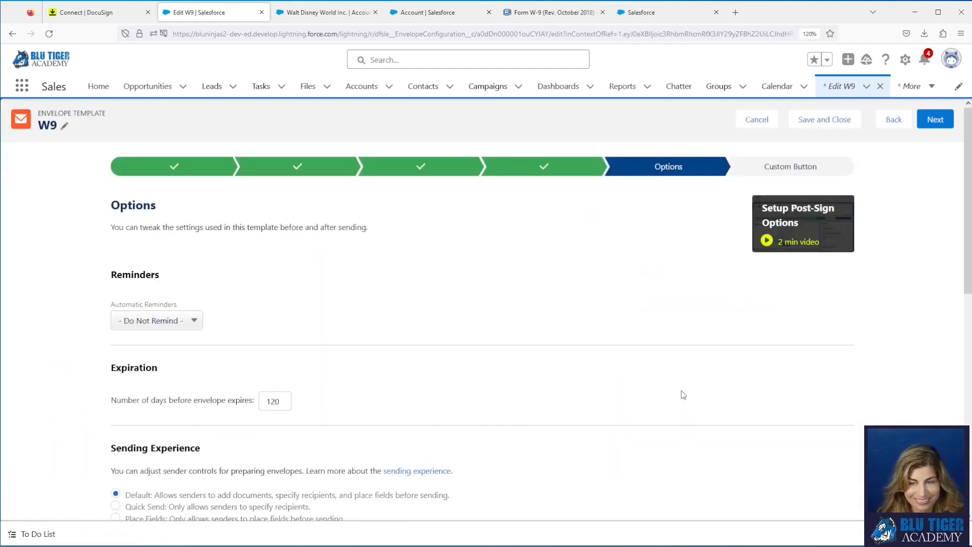
Leave the saved template and start a DocuSign W9 envelope from the Walt Disney World, Inc account, continuing to its recipients
{"action": "left_click", "coordinate": [489, 273]}
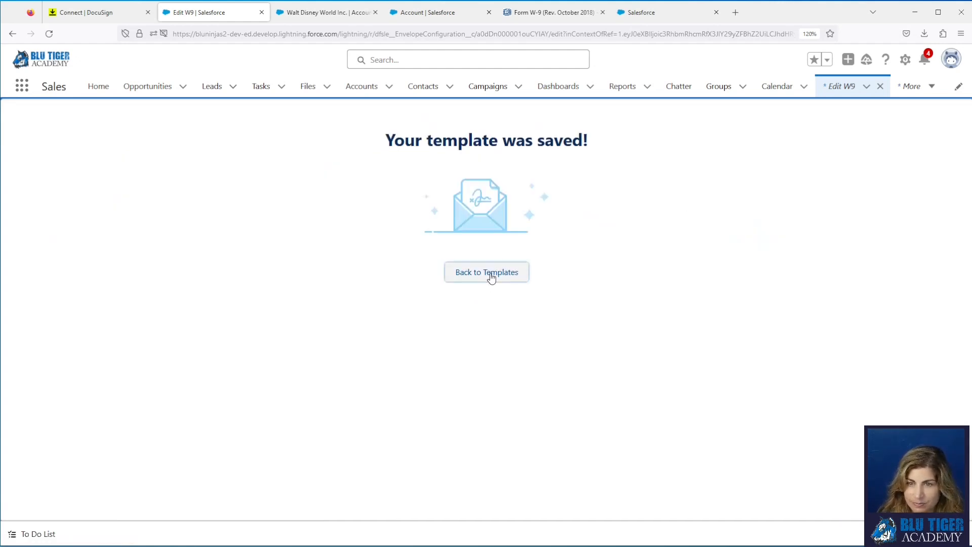
{"action": "left_click", "coordinate": [309, 17]}
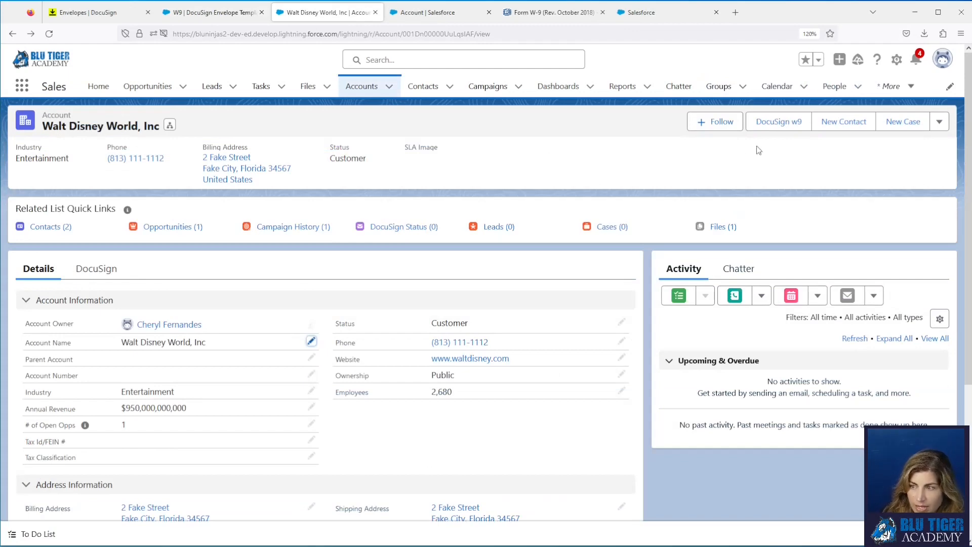
{"action": "left_click", "coordinate": [766, 128]}
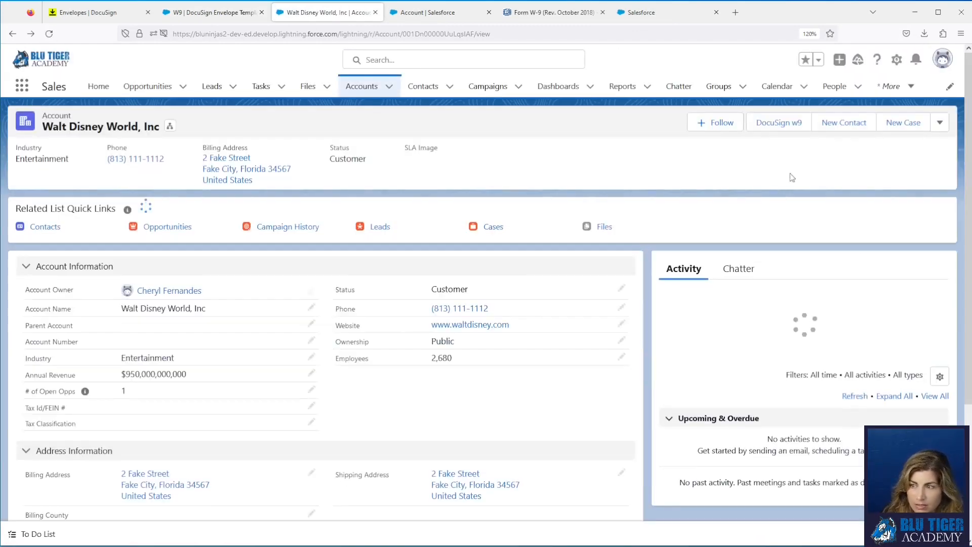
{"action": "left_click", "coordinate": [780, 128]}
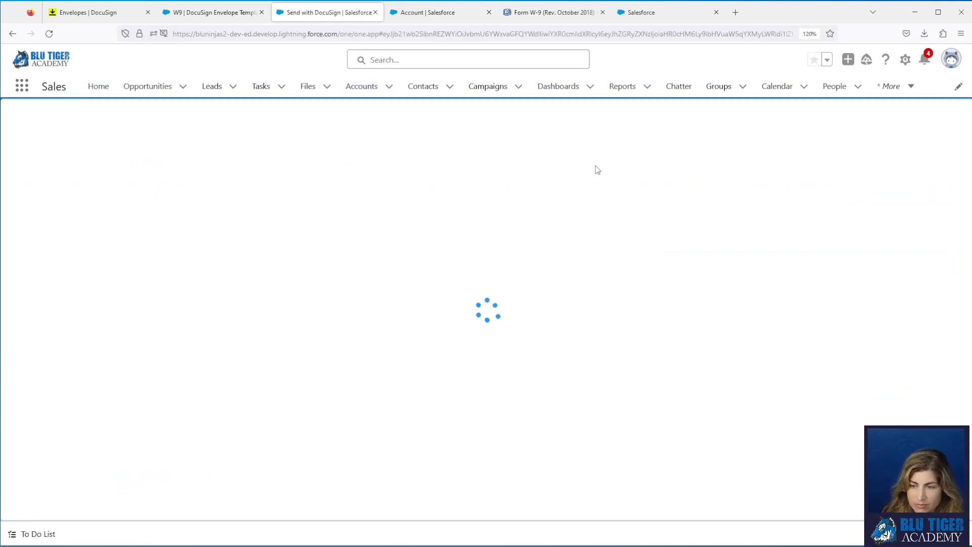
{"action": "left_click", "coordinate": [934, 121]}
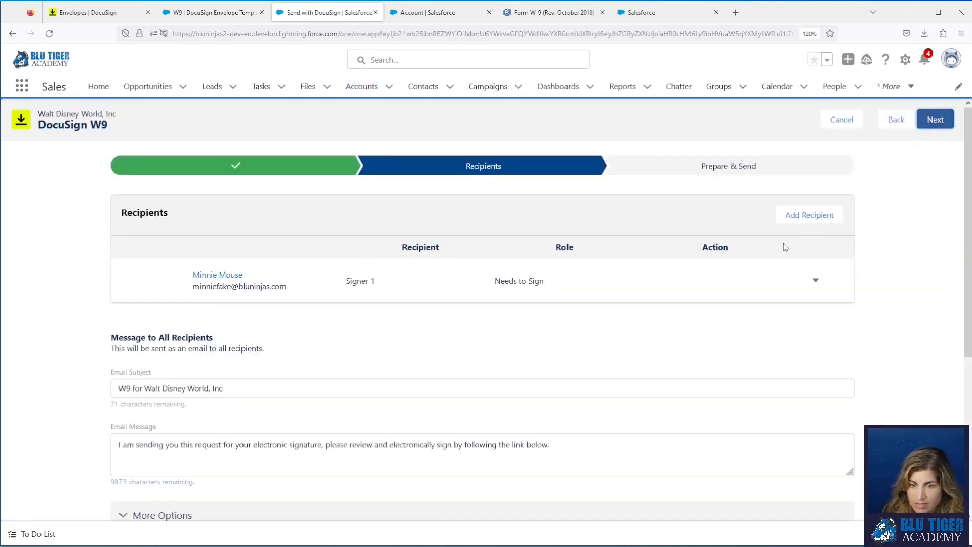
Replace the Signer 1 recipient with the account's other Salesforce contact and continue to preparing the envelope
{"action": "left_click", "coordinate": [815, 282]}
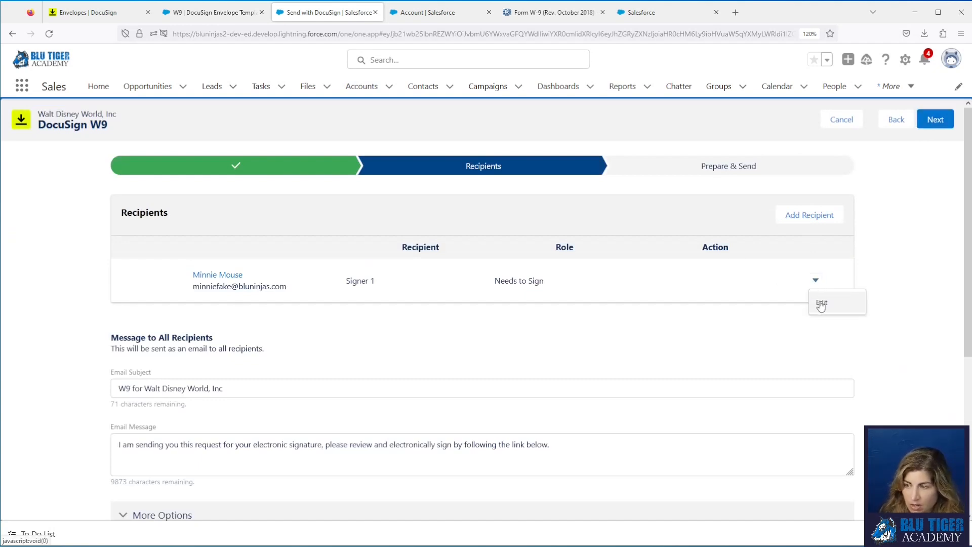
{"action": "left_click", "coordinate": [821, 304]}
{"action": "left_click", "coordinate": [653, 219]}
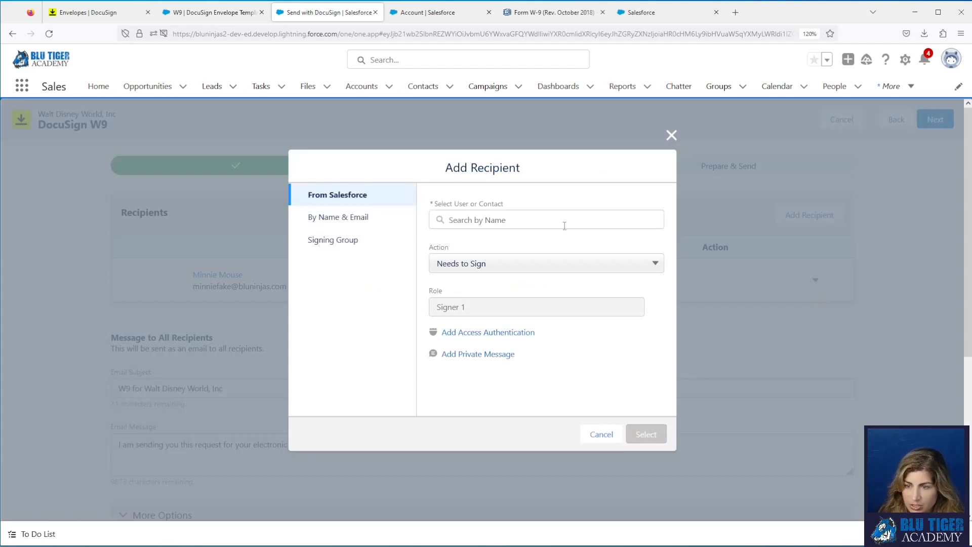
{"action": "left_click", "coordinate": [545, 226]}
{"action": "type", "text": "micke"}
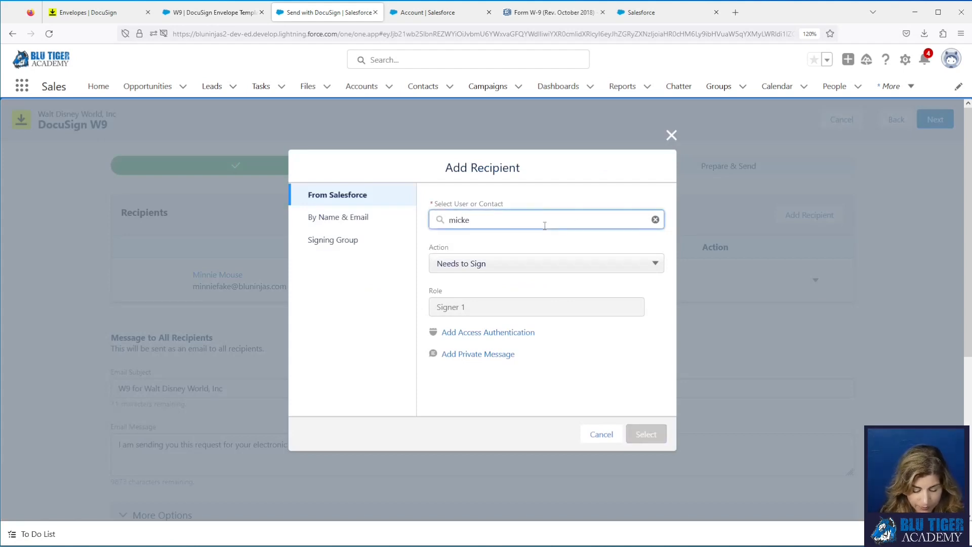
{"action": "type", "text": "y"}
{"action": "left_click", "coordinate": [521, 256]}
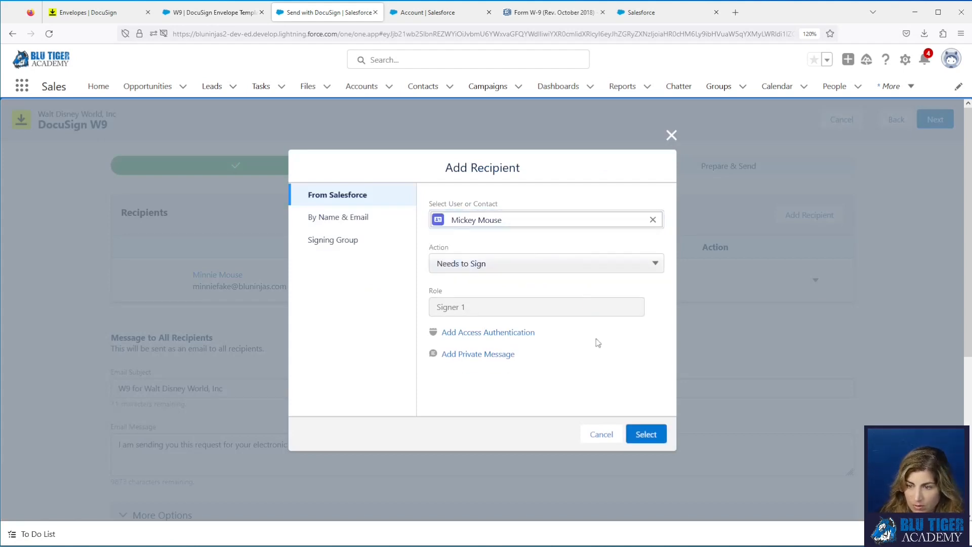
{"action": "left_click", "coordinate": [644, 435]}
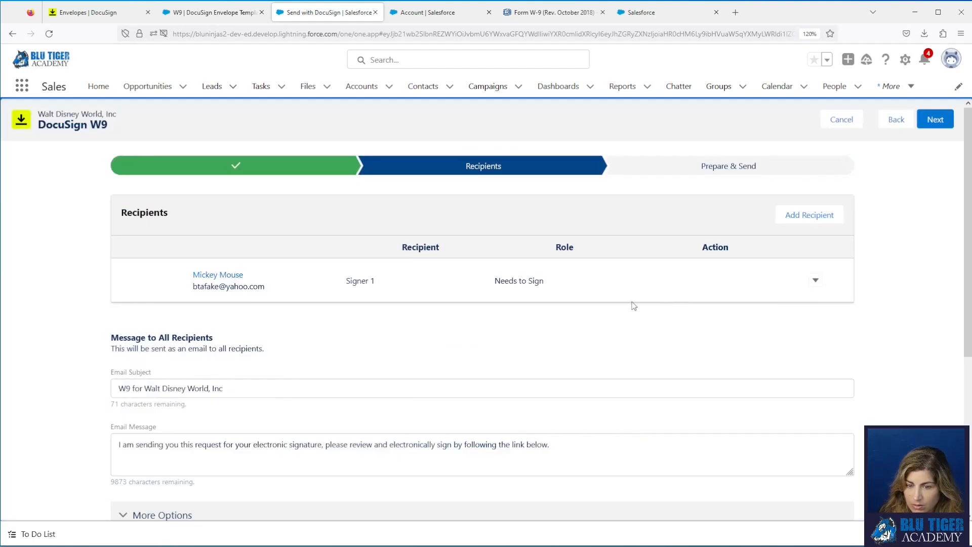
{"action": "left_click", "coordinate": [933, 121]}
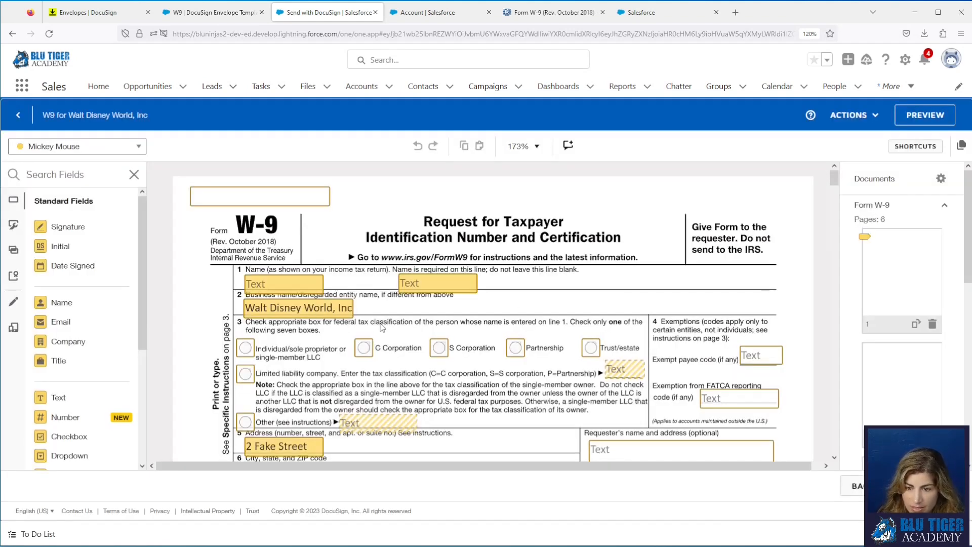
Check the tax classification radio group and the Employer identification number field in the prepared envelope, and discard the envelope
{"action": "scroll", "coordinate": [303, 329], "scroll_direction": "down", "scroll_amount": 3}
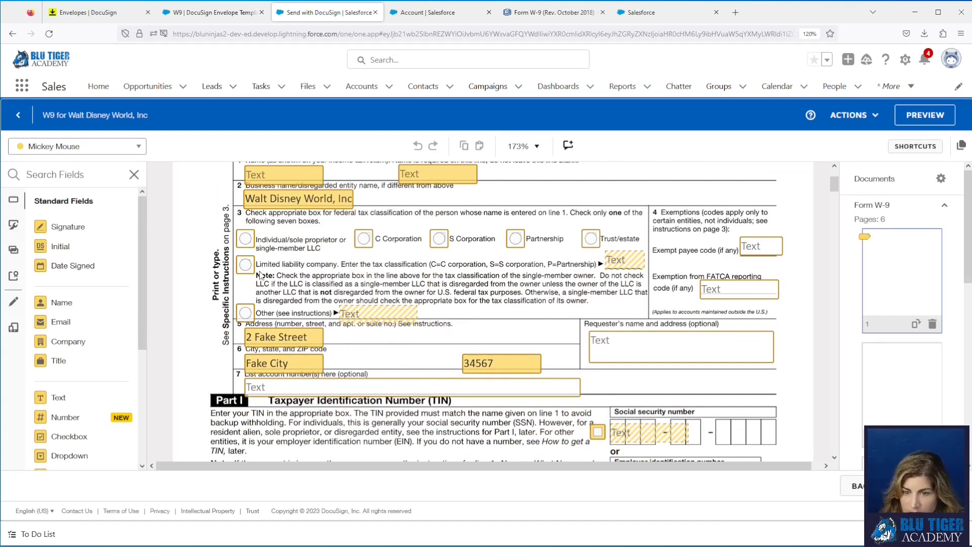
{"action": "left_click", "coordinate": [246, 239]}
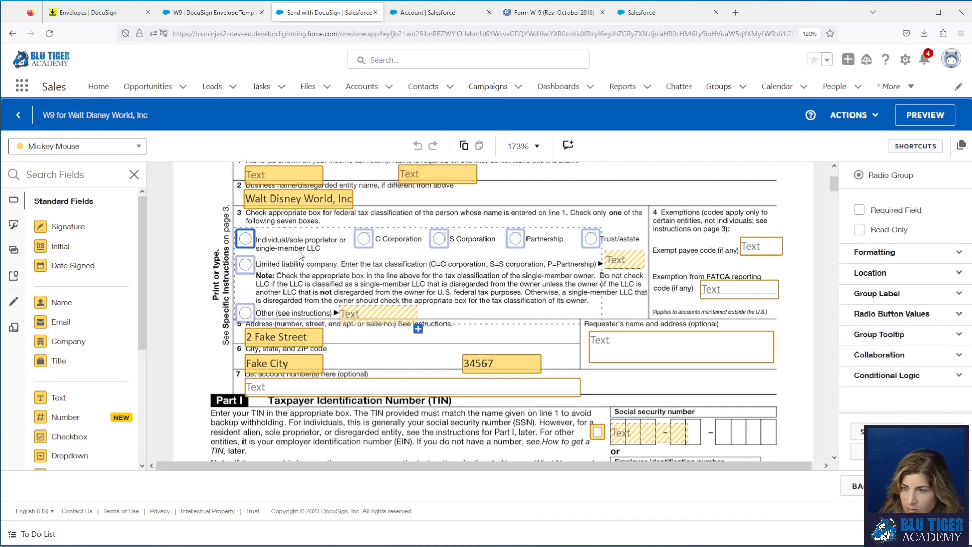
{"action": "scroll", "coordinate": [456, 282], "scroll_direction": "down", "scroll_amount": 3}
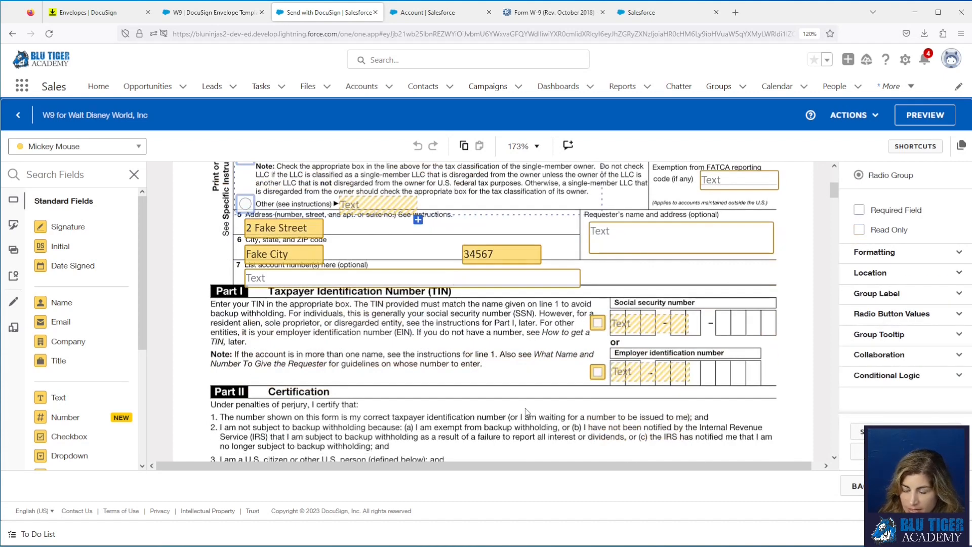
{"action": "left_click", "coordinate": [647, 376]}
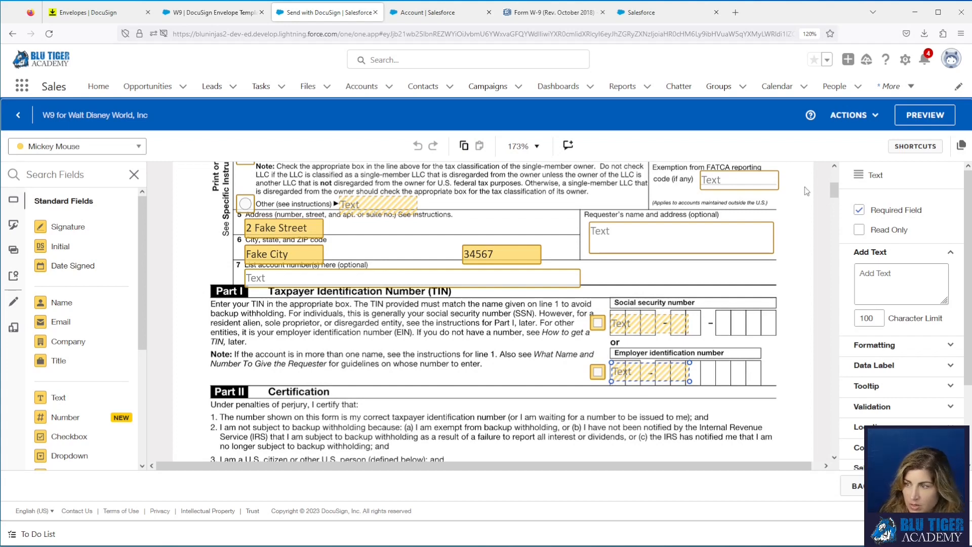
{"action": "left_click", "coordinate": [853, 116]}
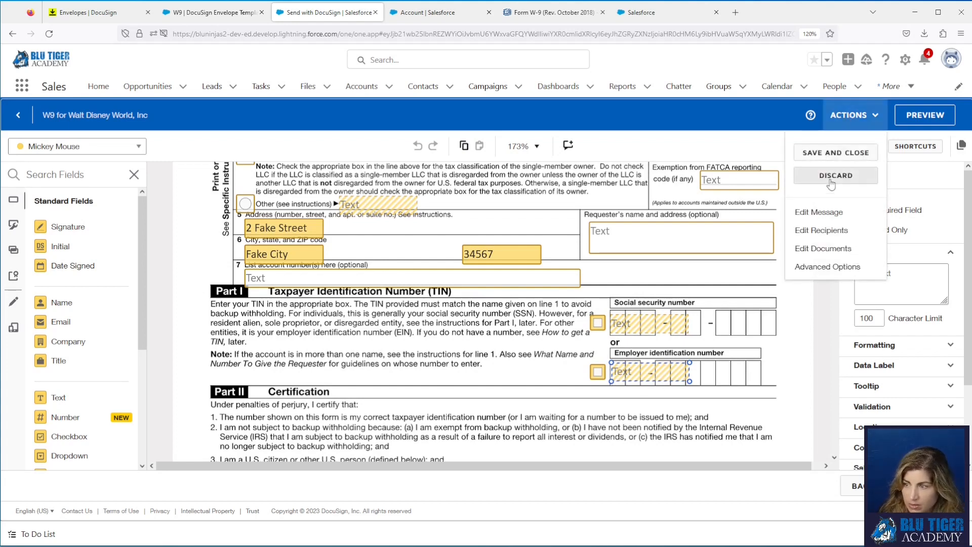
{"action": "left_click", "coordinate": [830, 179]}
{"action": "left_click", "coordinate": [413, 225]}
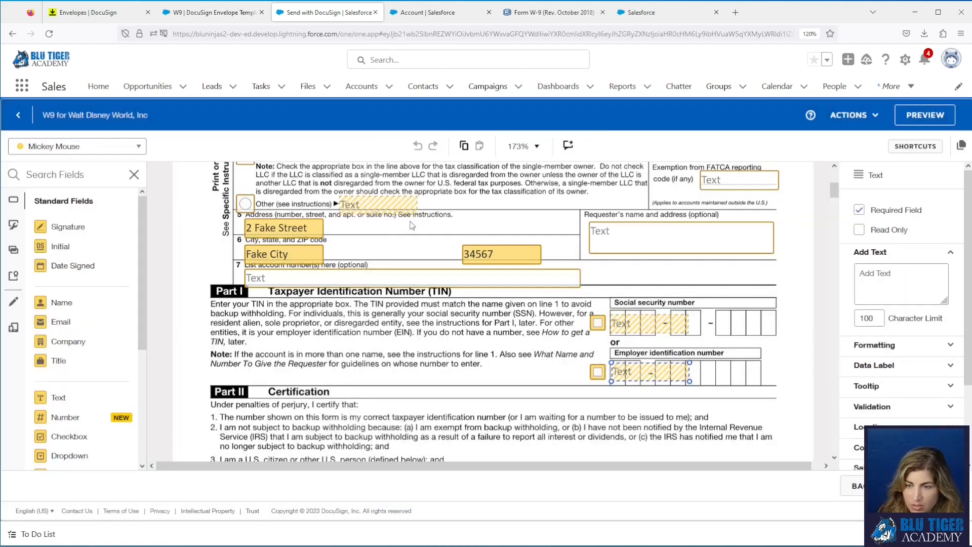
Reopen the W9 envelope template for editing at its field placement and make the line 3 tax classification radio group required
{"action": "left_click", "coordinate": [220, 15]}
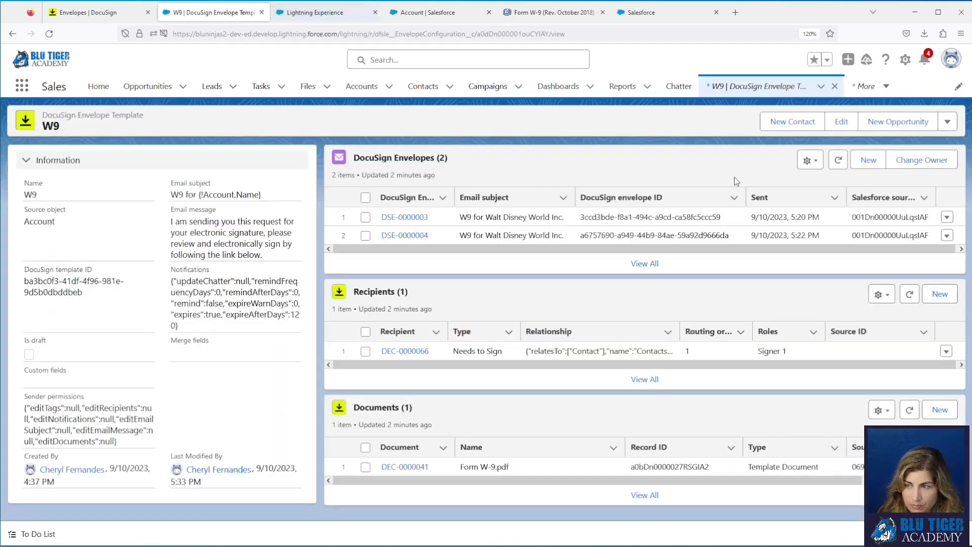
{"action": "left_click", "coordinate": [841, 124]}
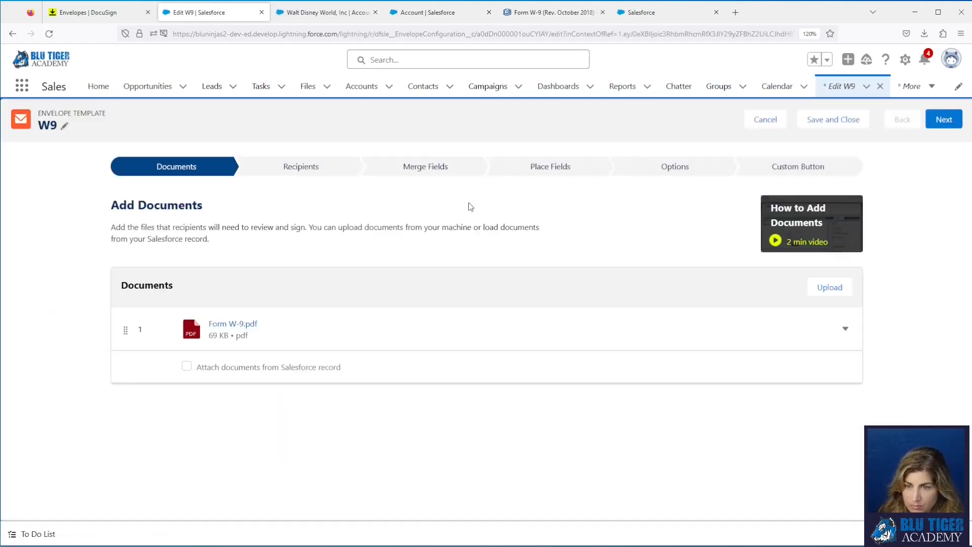
{"action": "left_click", "coordinate": [536, 173]}
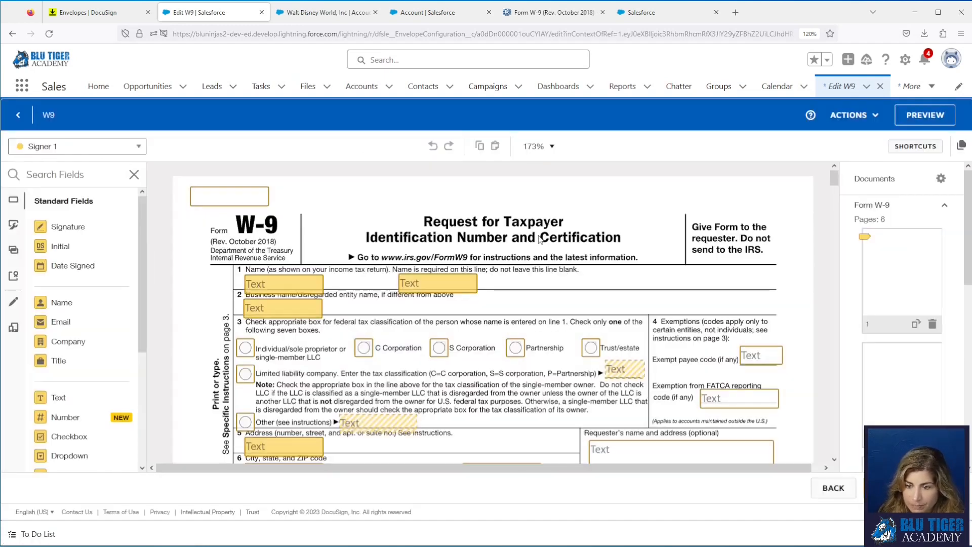
{"action": "scroll", "coordinate": [540, 238], "scroll_direction": "down", "scroll_amount": 1}
{"action": "left_click", "coordinate": [248, 293]}
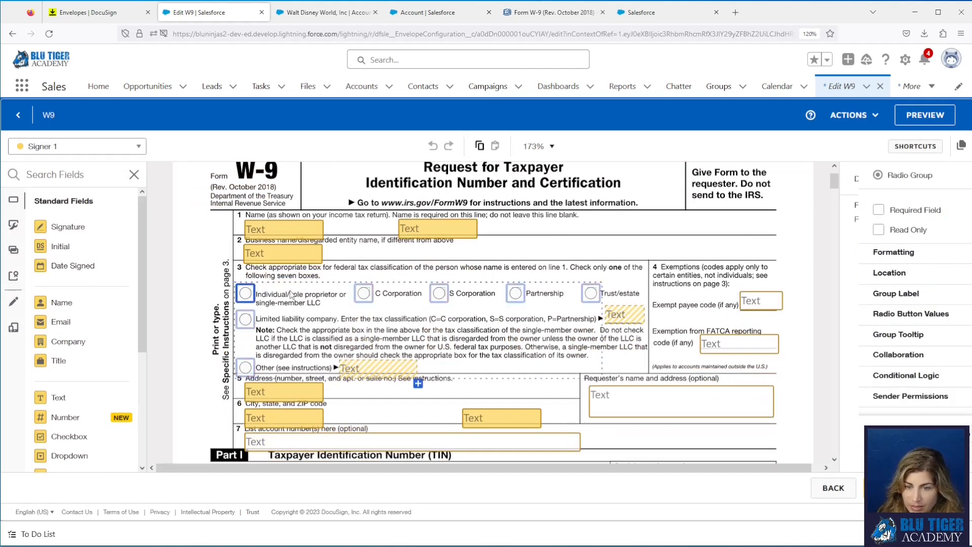
{"action": "left_click", "coordinate": [859, 212]}
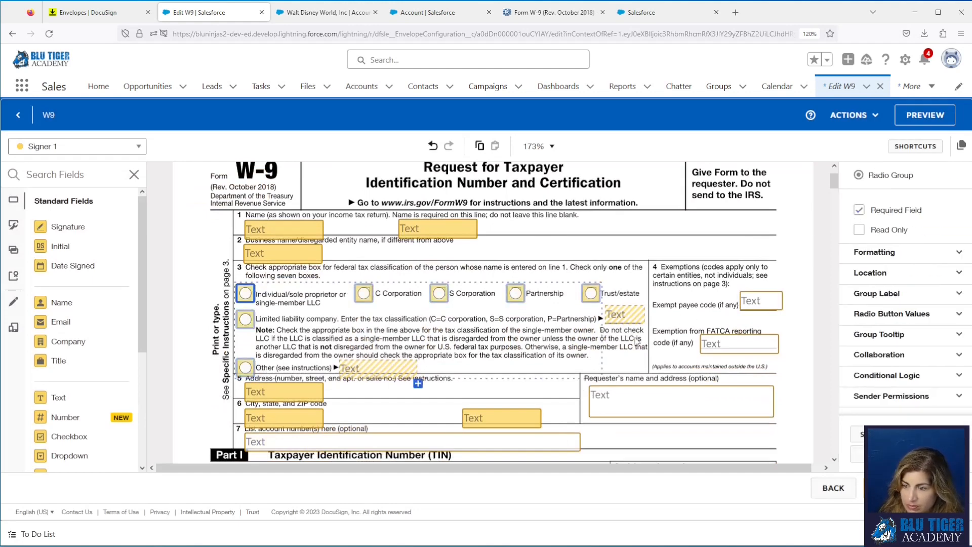
Set the character limit of the Employer identification number text field to 10
{"action": "scroll", "coordinate": [625, 401], "scroll_direction": "down", "scroll_amount": 3}
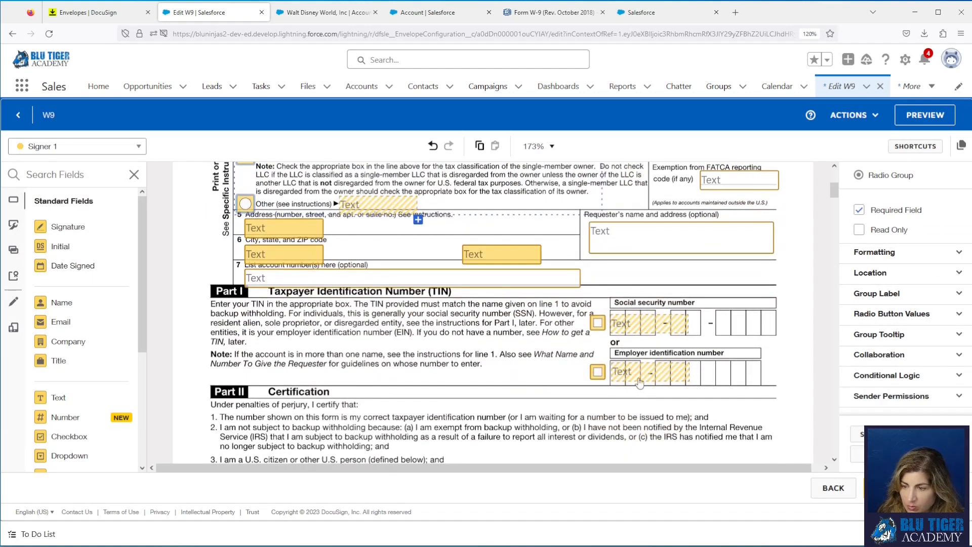
{"action": "left_click", "coordinate": [640, 383]}
{"action": "left_click", "coordinate": [878, 320]}
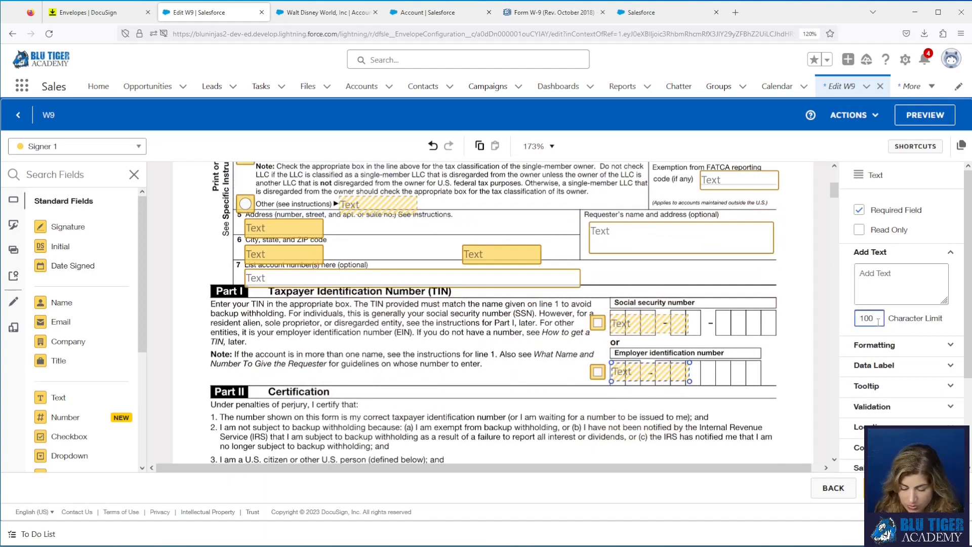
Place the Acc Billing State/Province Code merge field on line 6 between the city and ZIP code fields
{"action": "left_click", "coordinate": [14, 225]}
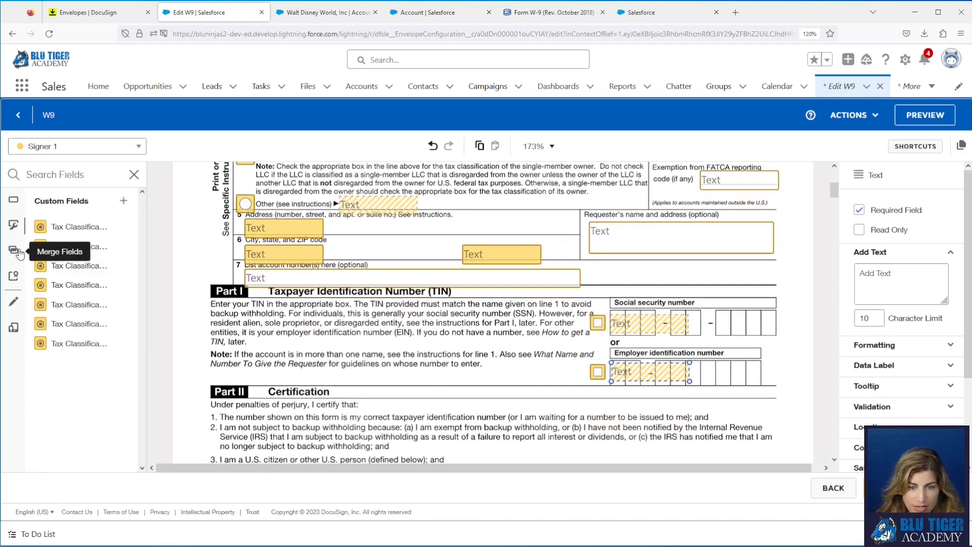
{"action": "left_click", "coordinate": [13, 249]}
{"action": "left_click_drag", "start_coordinate": [146, 269], "coordinate": [229, 269]}
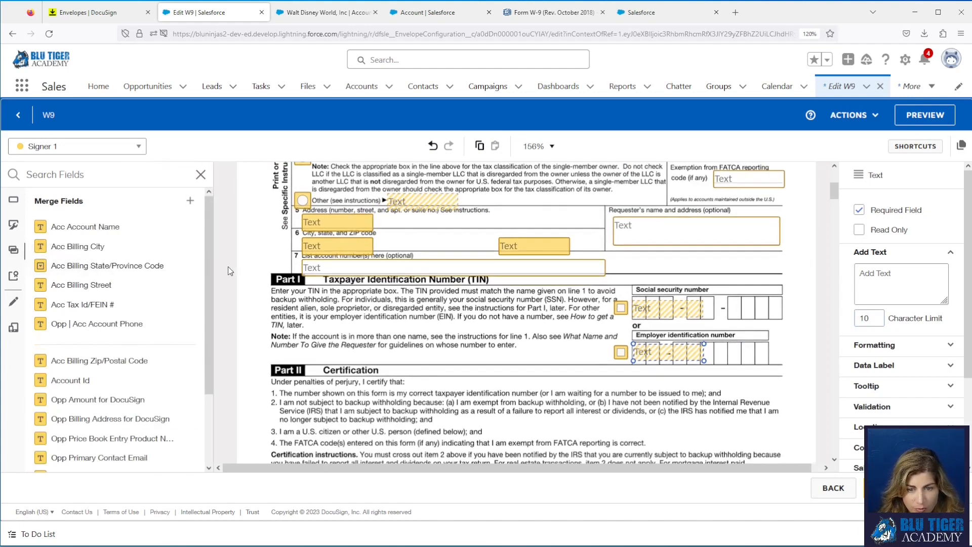
{"action": "left_click_drag", "start_coordinate": [160, 268], "coordinate": [450, 254]}
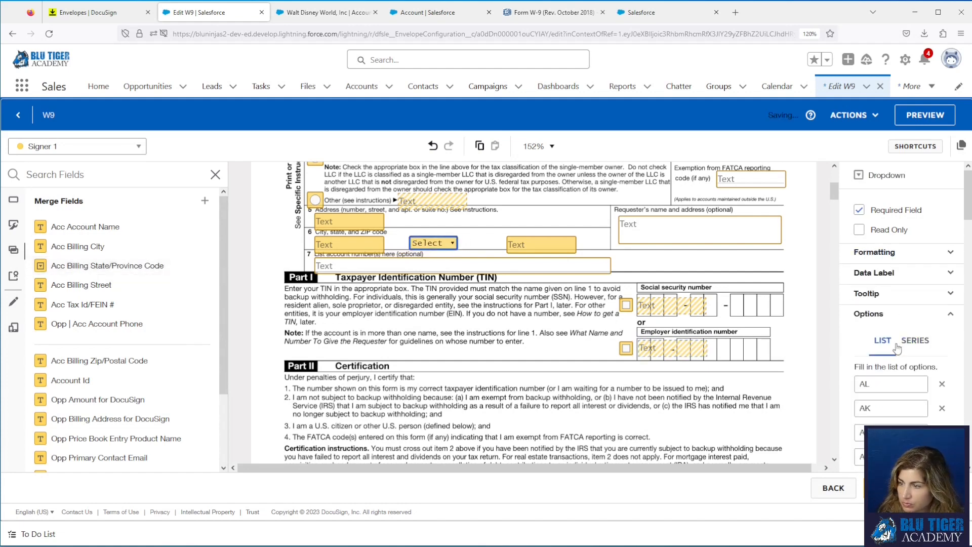
Format the line 6 state dropdown as Calibri, size 11, and save and close the W9 template
{"action": "left_click", "coordinate": [889, 253]}
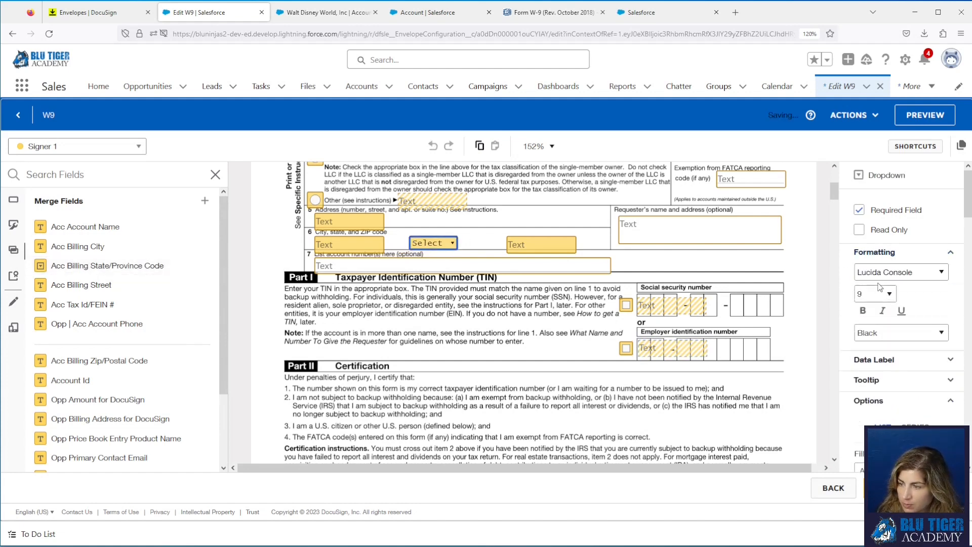
{"action": "left_click", "coordinate": [881, 276]}
{"action": "left_click", "coordinate": [879, 319]}
{"action": "left_click", "coordinate": [875, 294]}
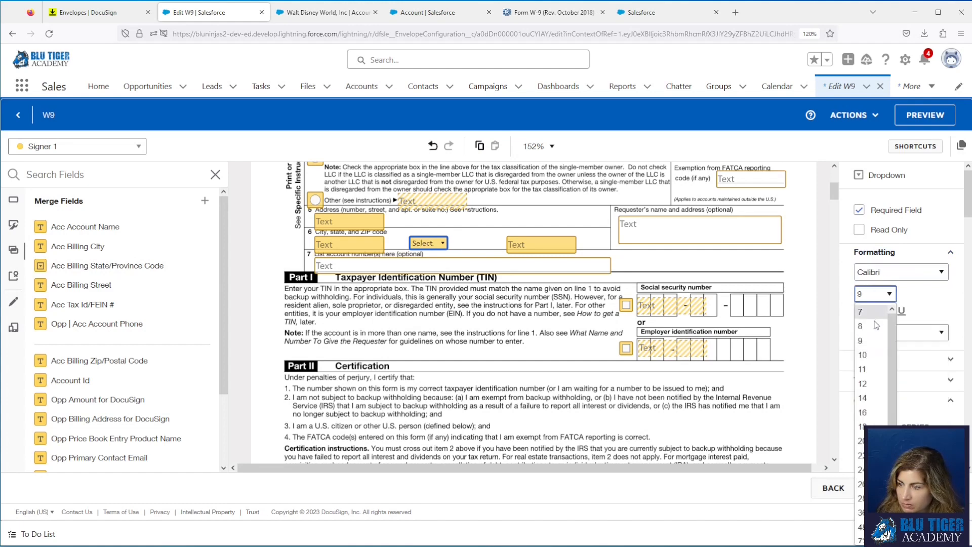
{"action": "left_click", "coordinate": [875, 370]}
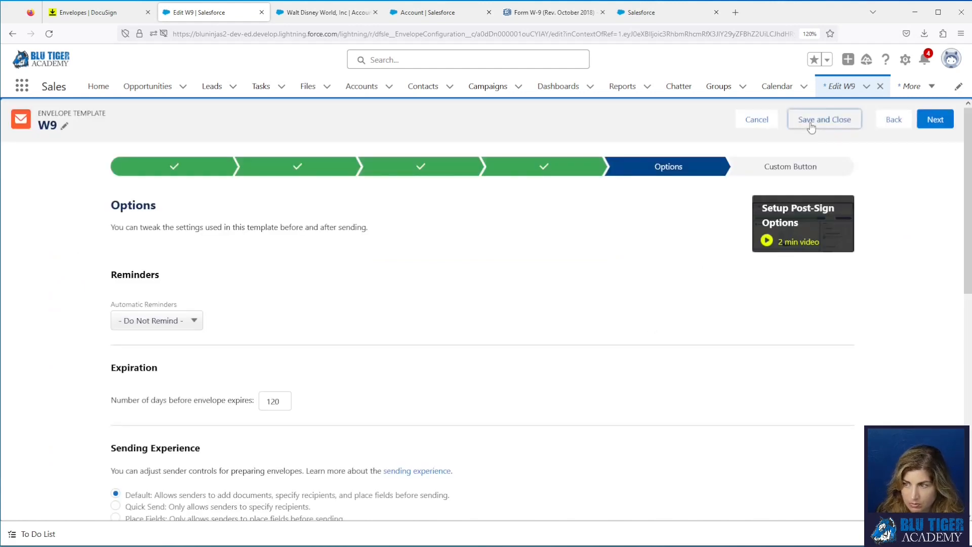
{"action": "left_click", "coordinate": [812, 126]}
{"action": "left_click", "coordinate": [495, 278]}
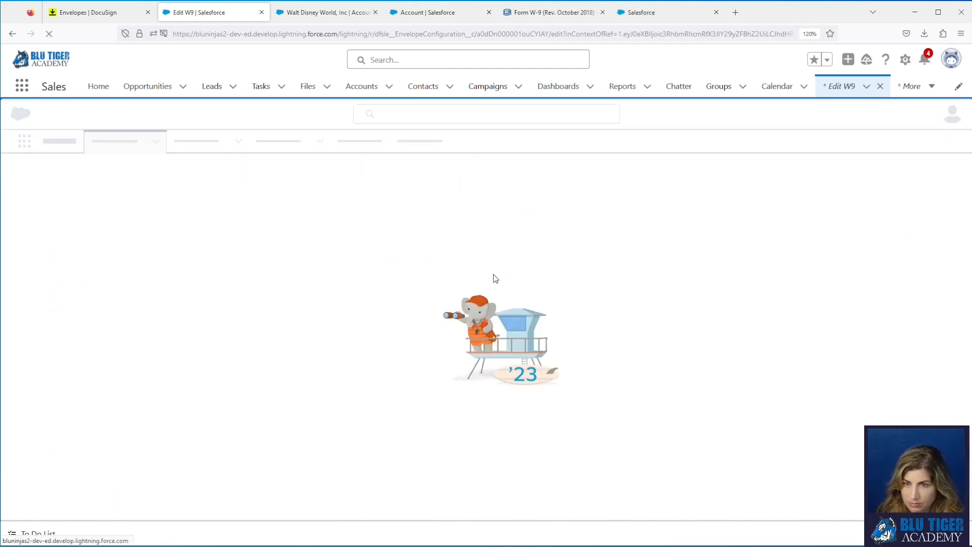
Start a new DocuSign W9 envelope from the reloaded Walt Disney World, Inc account and advance to its recipients
{"action": "left_click", "coordinate": [308, 17]}
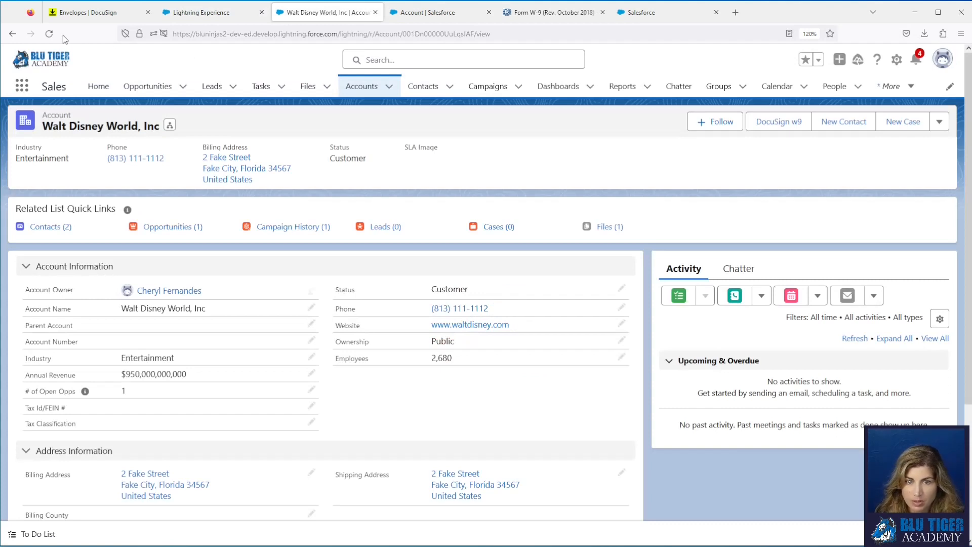
{"action": "left_click", "coordinate": [50, 33]}
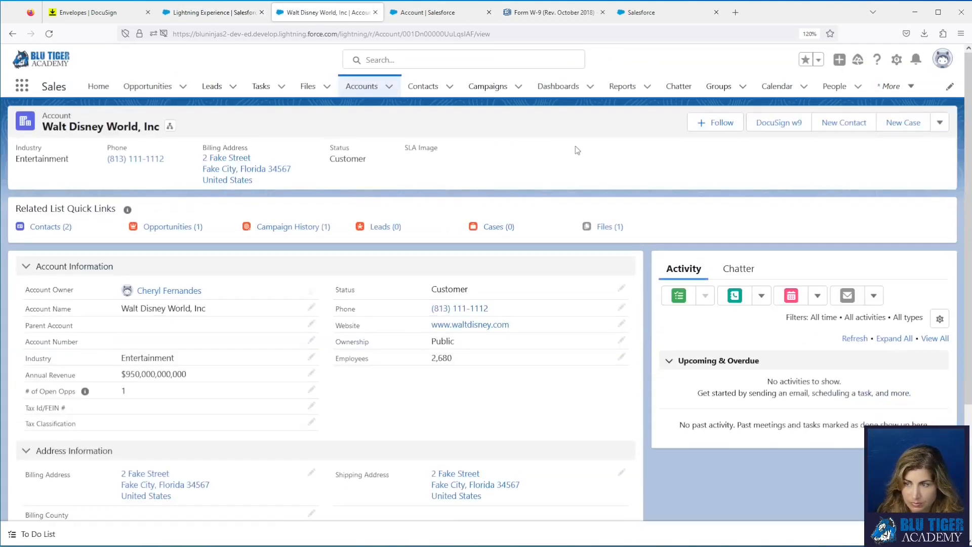
{"action": "left_click", "coordinate": [779, 123]}
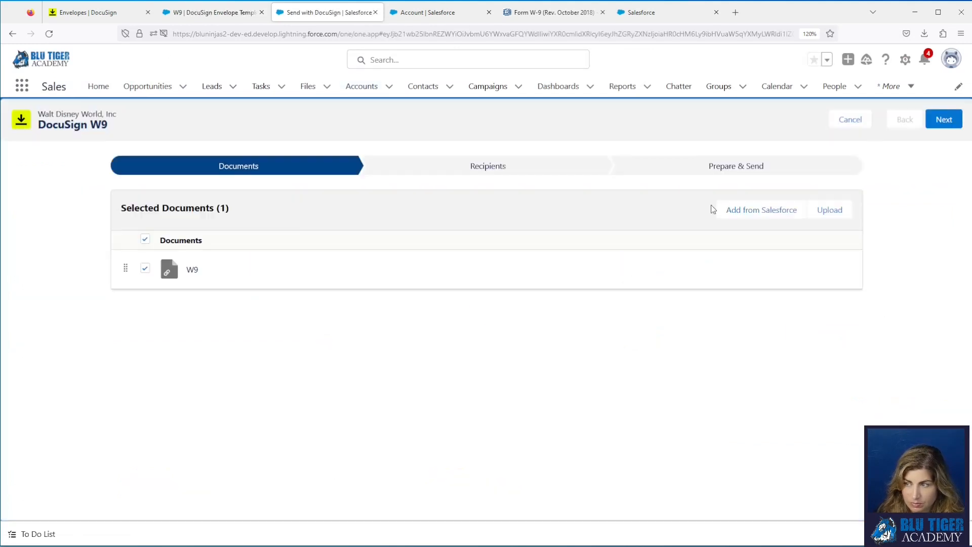
{"action": "left_click", "coordinate": [942, 124]}
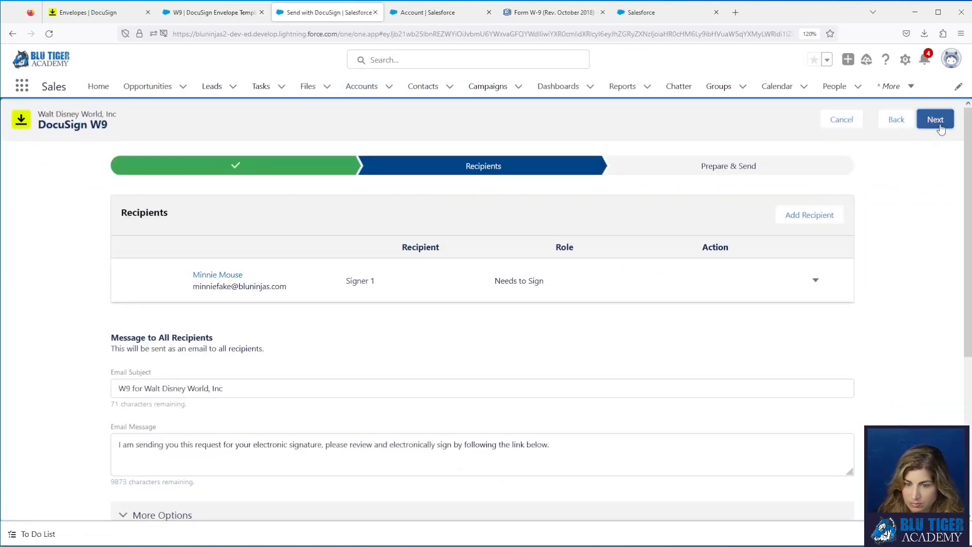
Replace the Signer 1 recipient of the W9 envelope with the Salesforce contact Mickey Mouse
{"action": "left_click", "coordinate": [815, 280]}
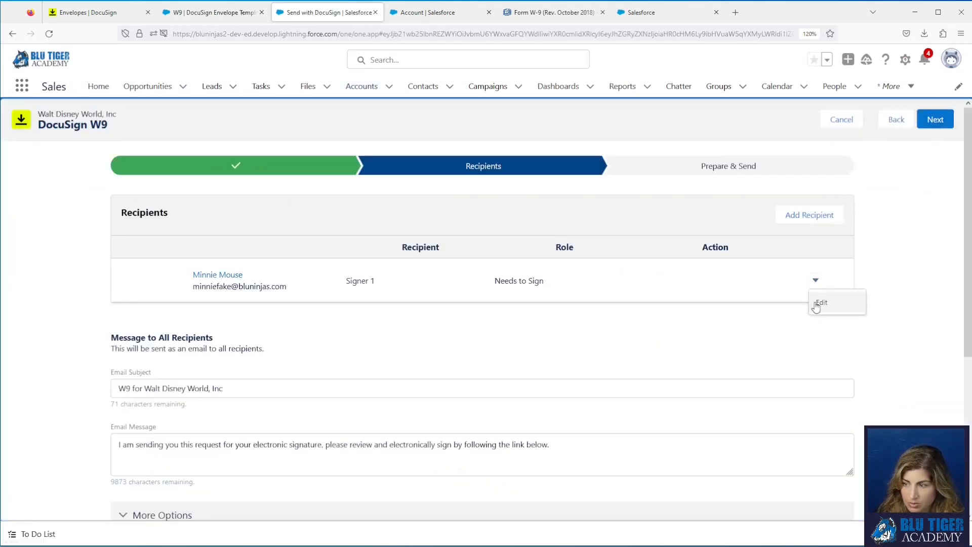
{"action": "left_click", "coordinate": [816, 306]}
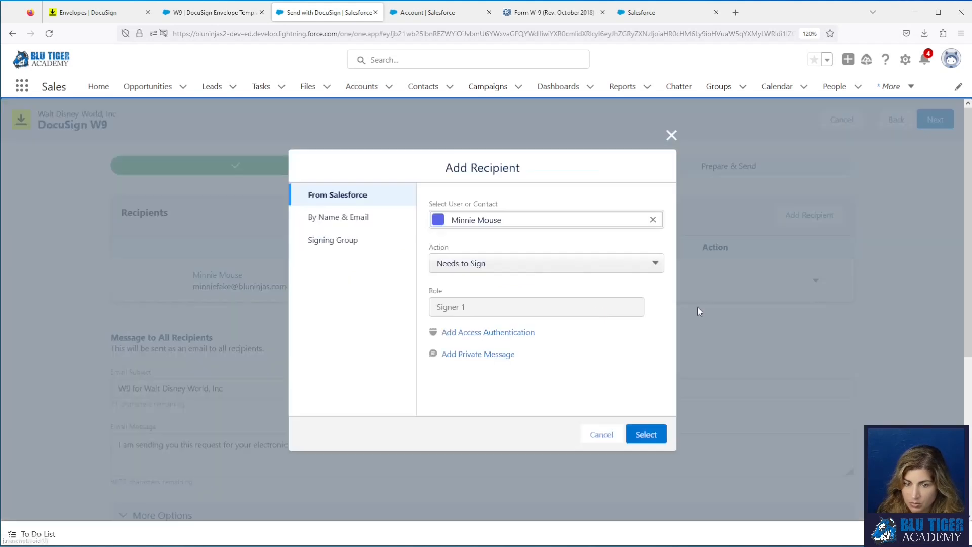
{"action": "left_click", "coordinate": [654, 220]}
{"action": "left_click", "coordinate": [546, 225]}
{"action": "type", "text": "mic"}
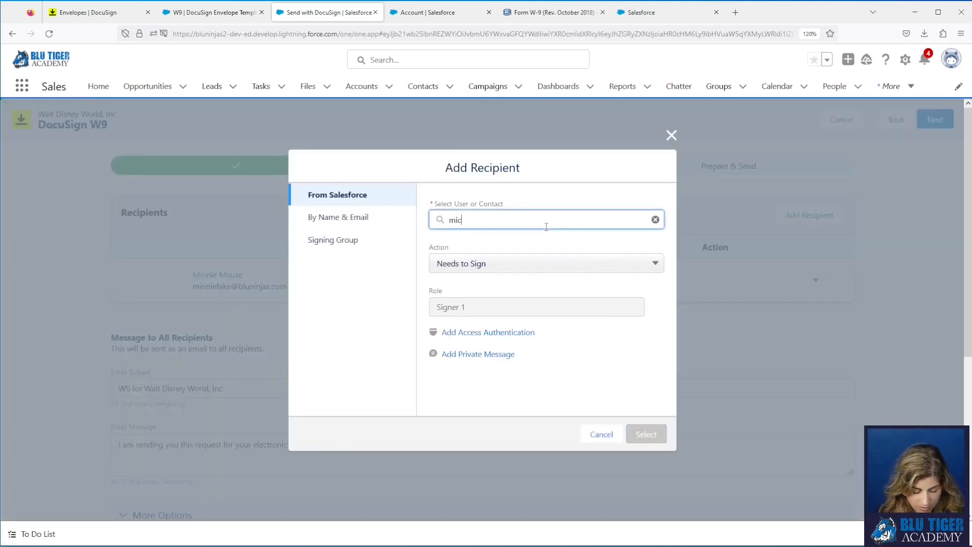
{"action": "type", "text": "key"}
{"action": "left_click", "coordinate": [544, 251]}
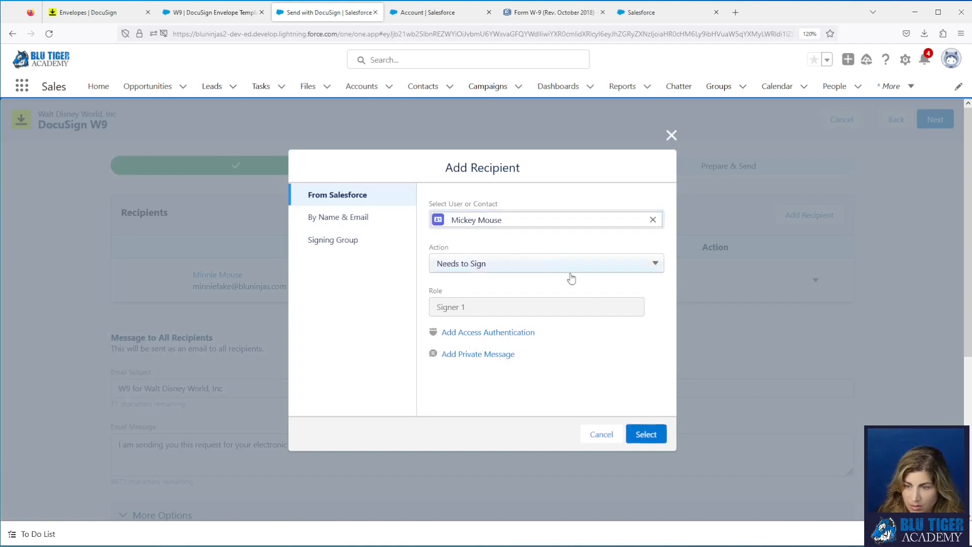
{"action": "left_click", "coordinate": [644, 433]}
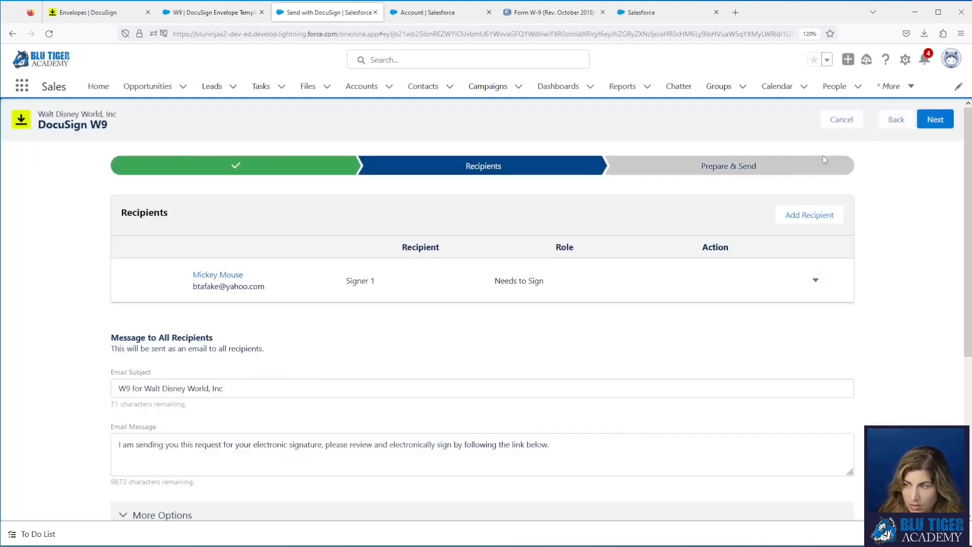
Advance to preparing the envelope and move the line 6 state dropdown so it sits clear between the city and ZIP code fields
{"action": "left_click", "coordinate": [936, 121]}
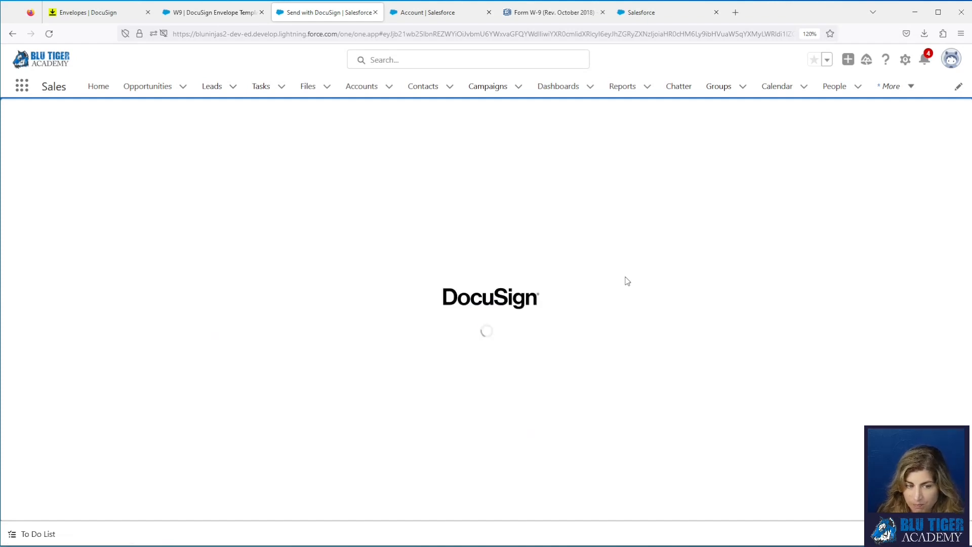
{"action": "scroll", "coordinate": [627, 281], "scroll_direction": "down", "scroll_amount": 3}
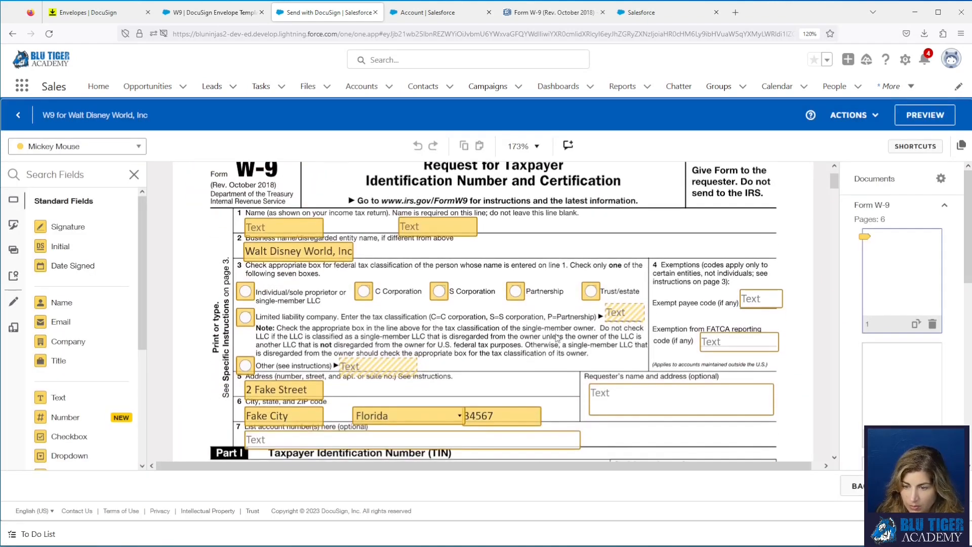
{"action": "left_click_drag", "start_coordinate": [433, 318], "coordinate": [419, 311]}
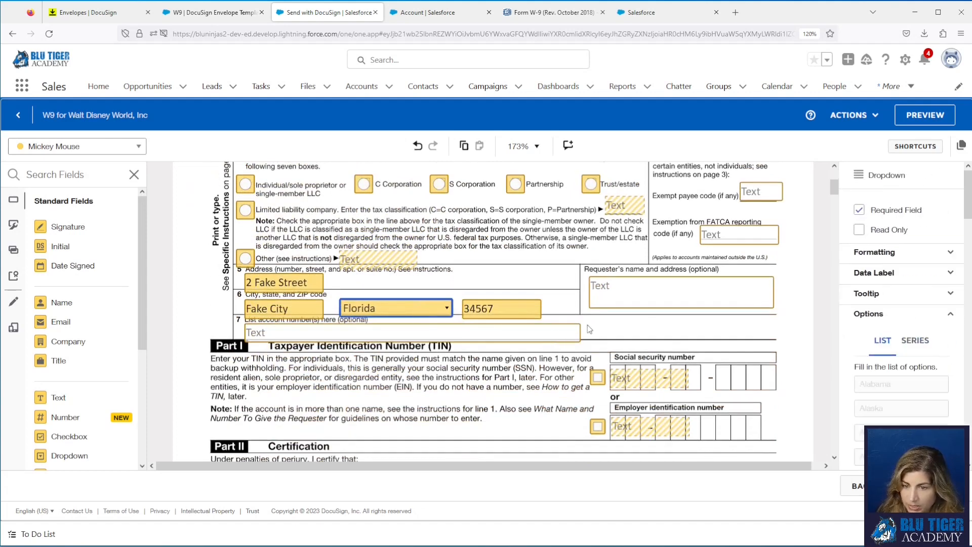
Check the Employer identification number and signature fields, send the W9 envelope, and return to the account record
{"action": "left_click", "coordinate": [657, 432]}
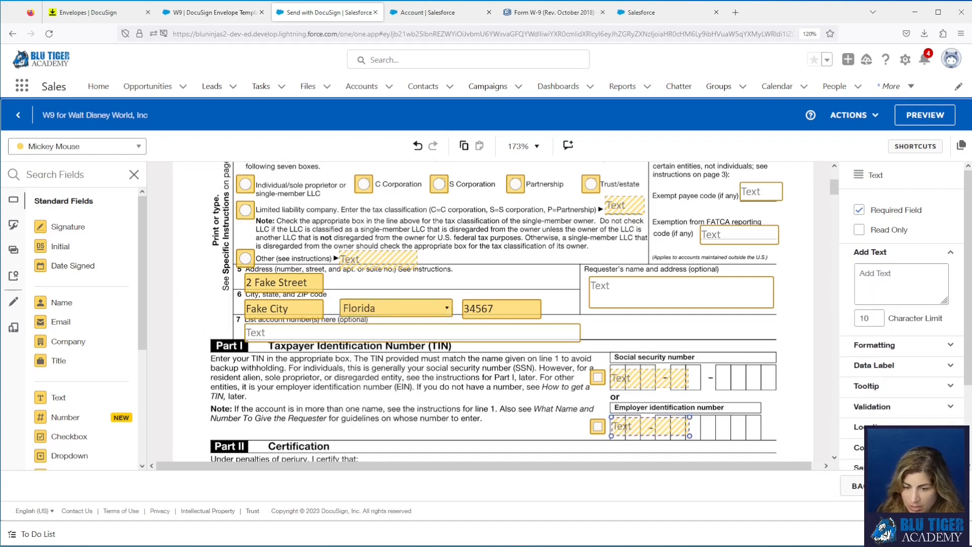
{"action": "scroll", "coordinate": [655, 361], "scroll_direction": "down", "scroll_amount": 5}
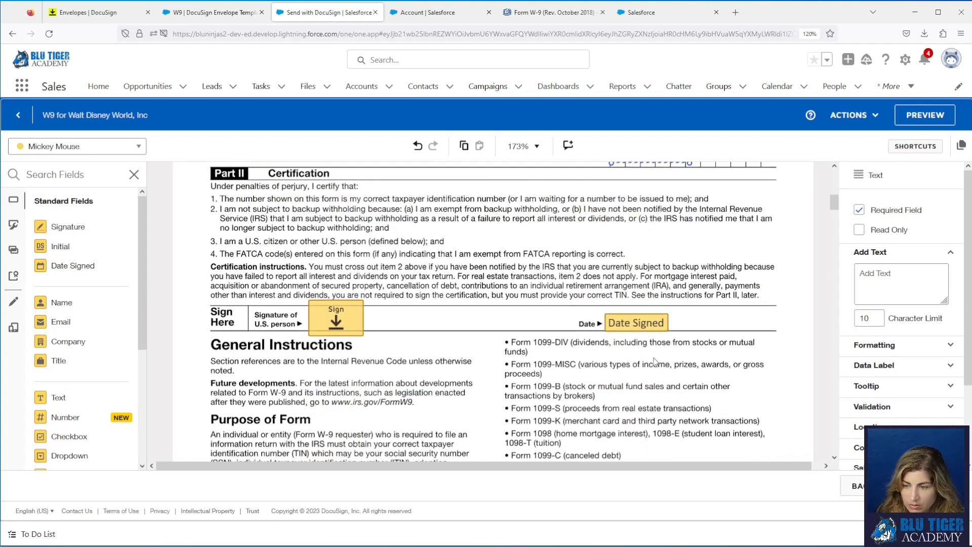
{"action": "left_click", "coordinate": [925, 485]}
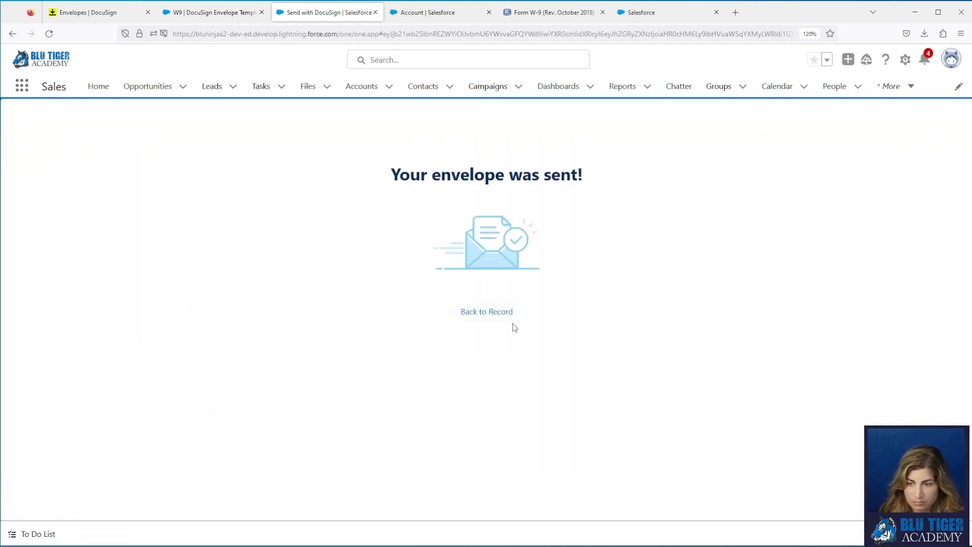
{"action": "left_click", "coordinate": [500, 312]}
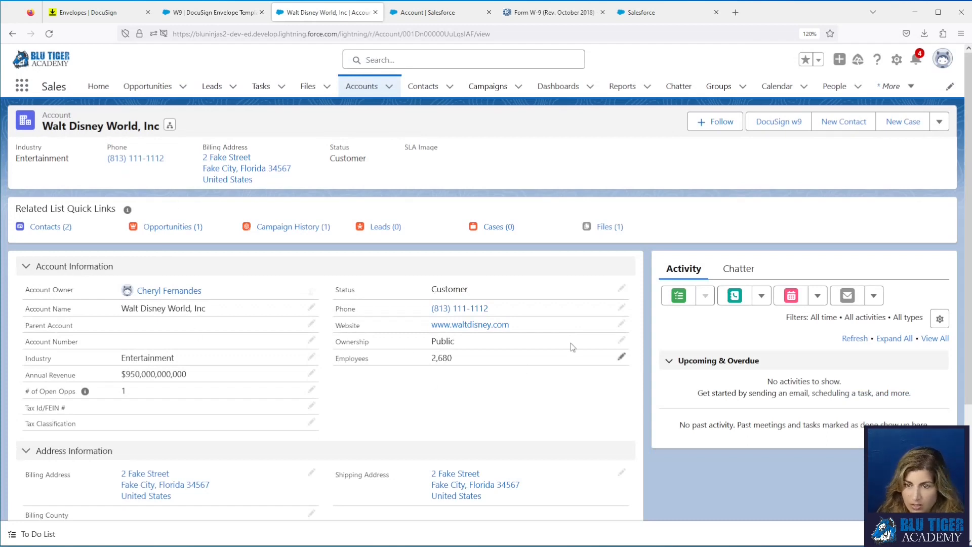
Open the Account page layout in Setup and add the DocuSign Status related list between Campaign History and Leads
{"action": "left_click", "coordinate": [426, 12]}
{"action": "left_click", "coordinate": [173, 318]}
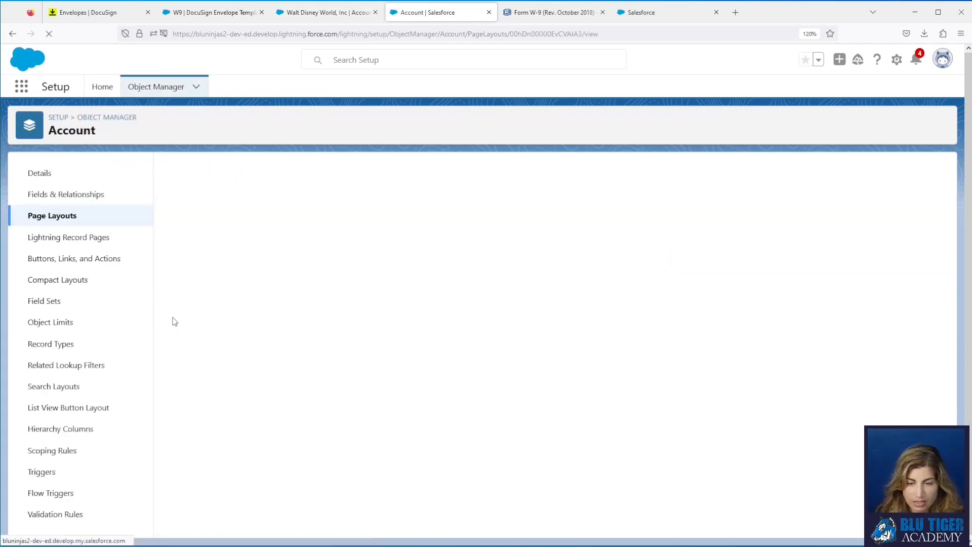
{"action": "scroll", "coordinate": [276, 341], "scroll_direction": "down", "scroll_amount": 5}
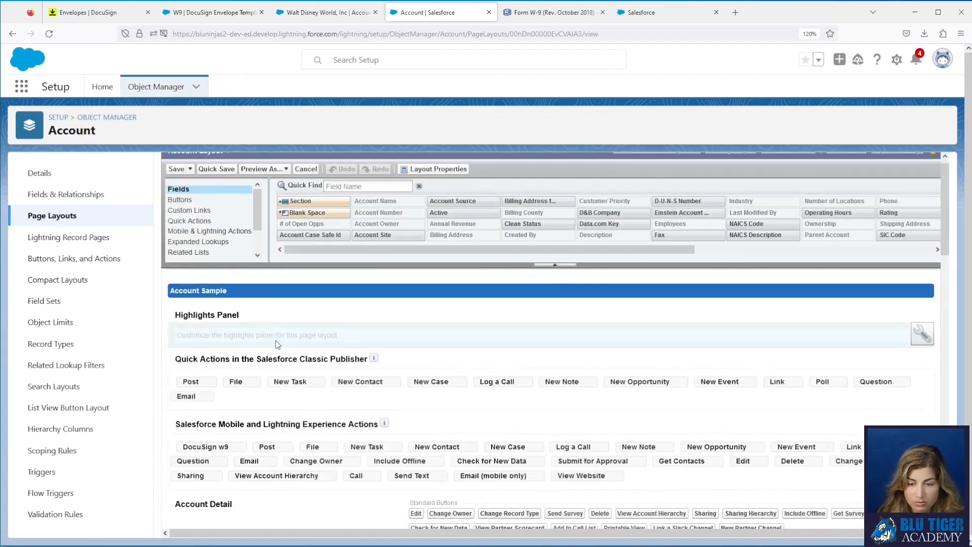
{"action": "scroll", "coordinate": [277, 345], "scroll_direction": "down", "scroll_amount": 10}
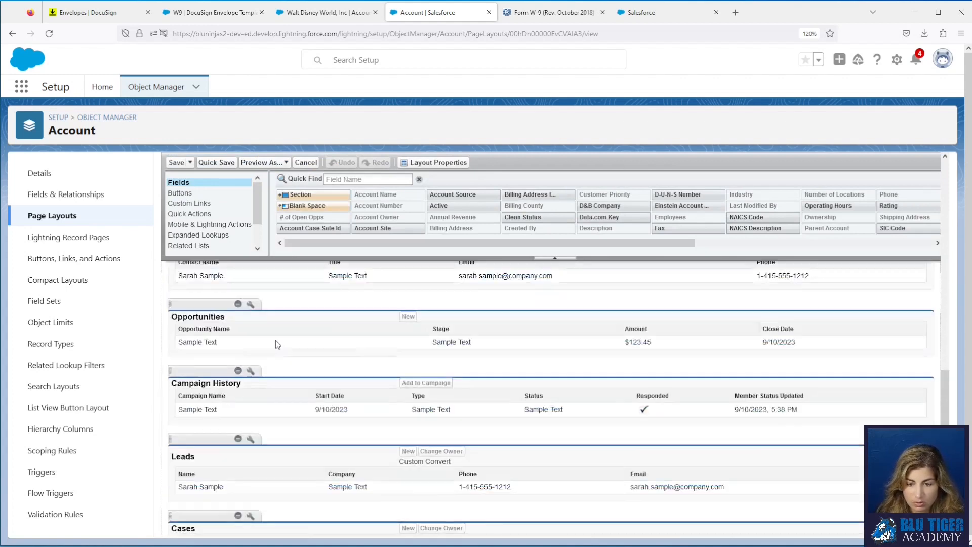
{"action": "left_click", "coordinate": [191, 246]}
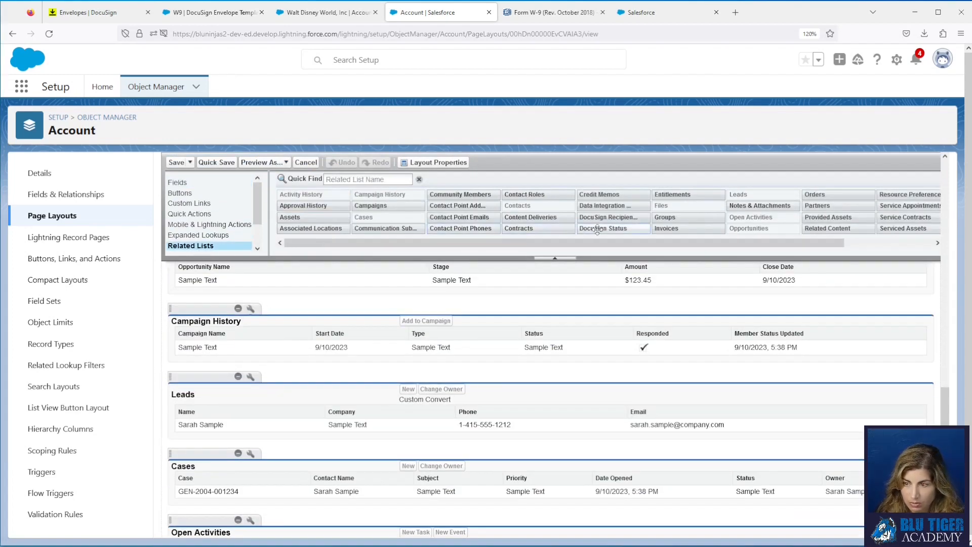
{"action": "left_click_drag", "start_coordinate": [602, 229], "coordinate": [434, 360]}
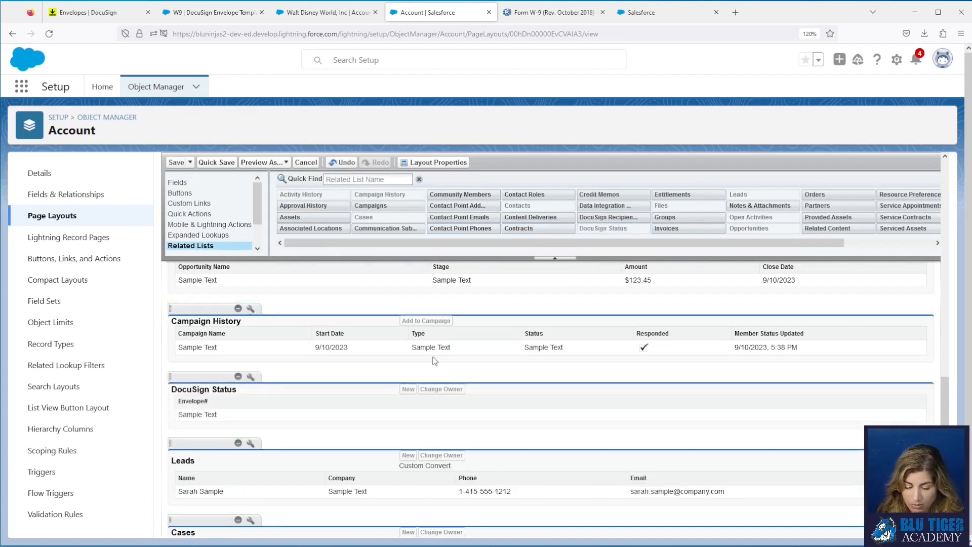
Add Completed and Email Subject as columns of the DocuSign Status related list, with Email Subject placed before Completed
{"action": "left_click", "coordinate": [250, 377]}
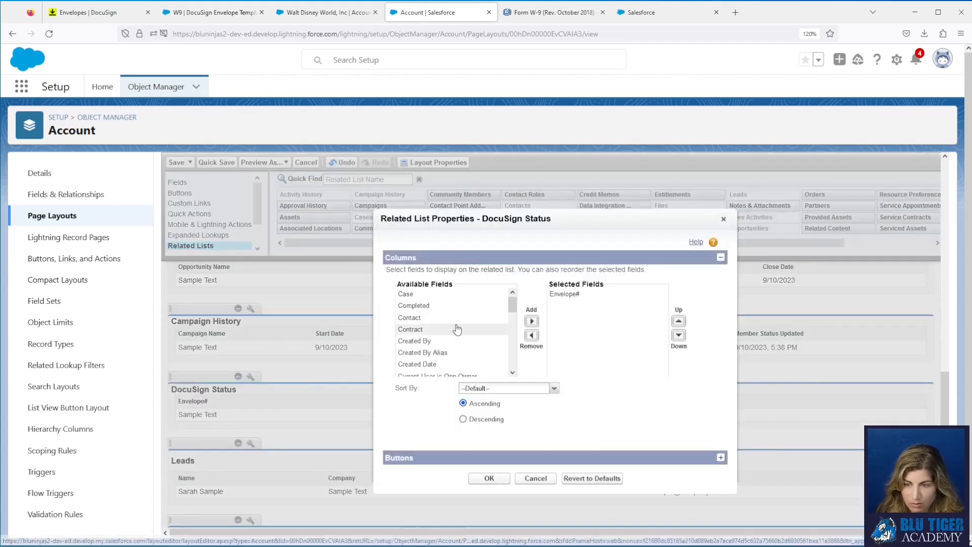
{"action": "left_click", "coordinate": [452, 307]}
{"action": "left_click", "coordinate": [532, 321]}
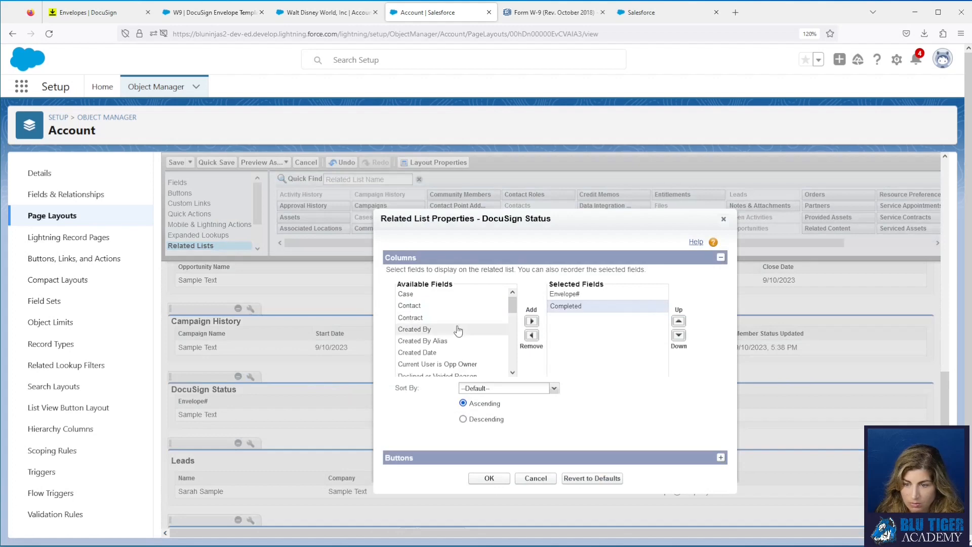
{"action": "scroll", "coordinate": [456, 329], "scroll_direction": "down", "scroll_amount": 3}
{"action": "left_click", "coordinate": [445, 309]}
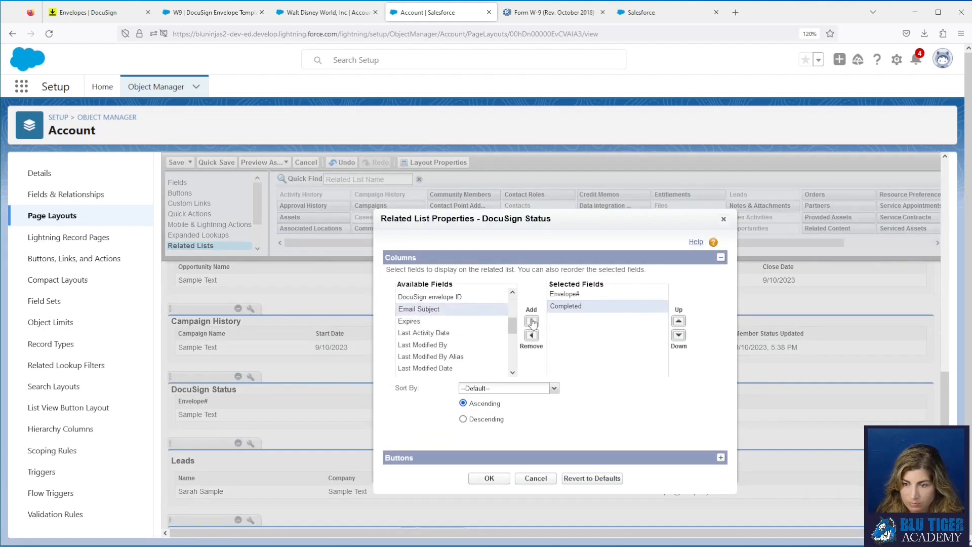
{"action": "left_click", "coordinate": [532, 322]}
{"action": "left_click", "coordinate": [679, 321]}
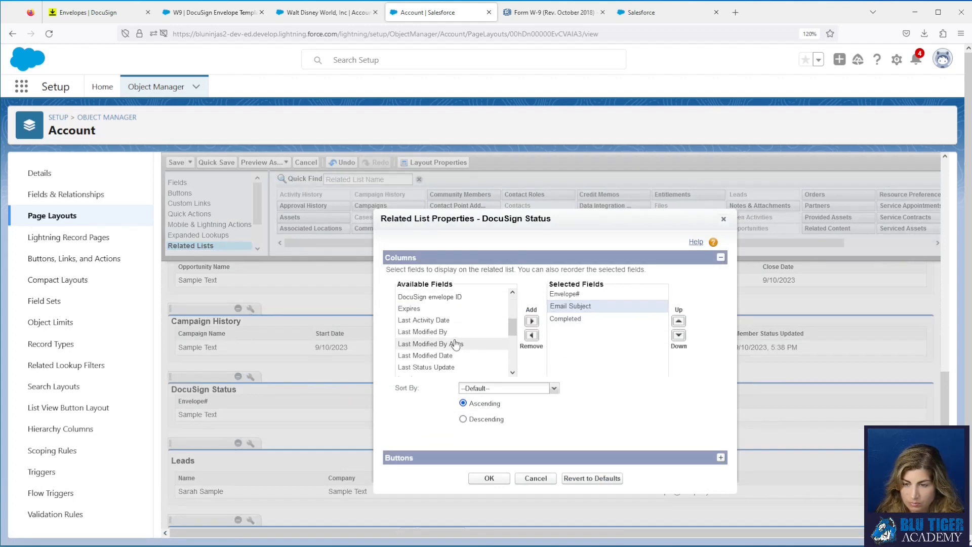
Add the Sent and Status fields as columns of the DocuSign Status related list
{"action": "scroll", "coordinate": [456, 344], "scroll_direction": "down", "scroll_amount": 5}
{"action": "left_click", "coordinate": [458, 347]}
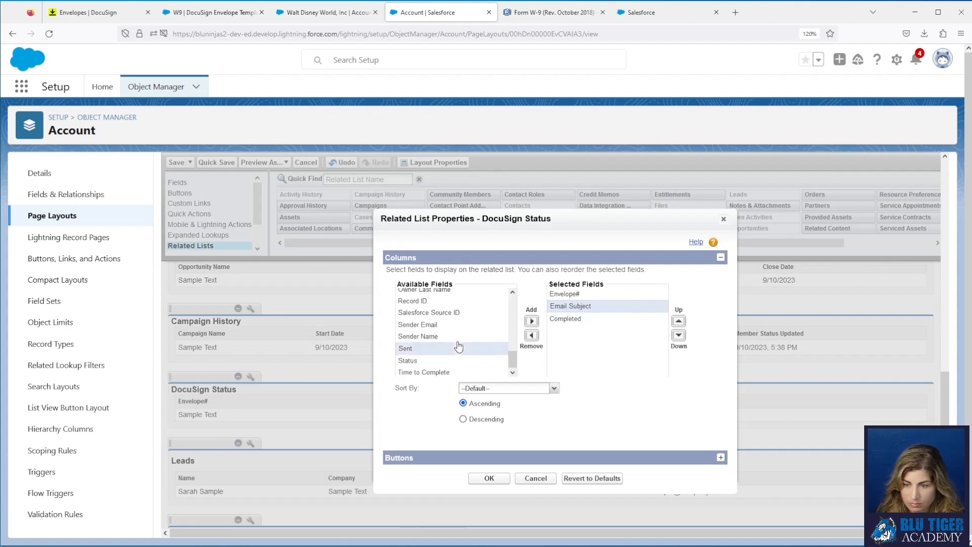
{"action": "left_click", "coordinate": [531, 321]}
{"action": "left_click", "coordinate": [456, 353]}
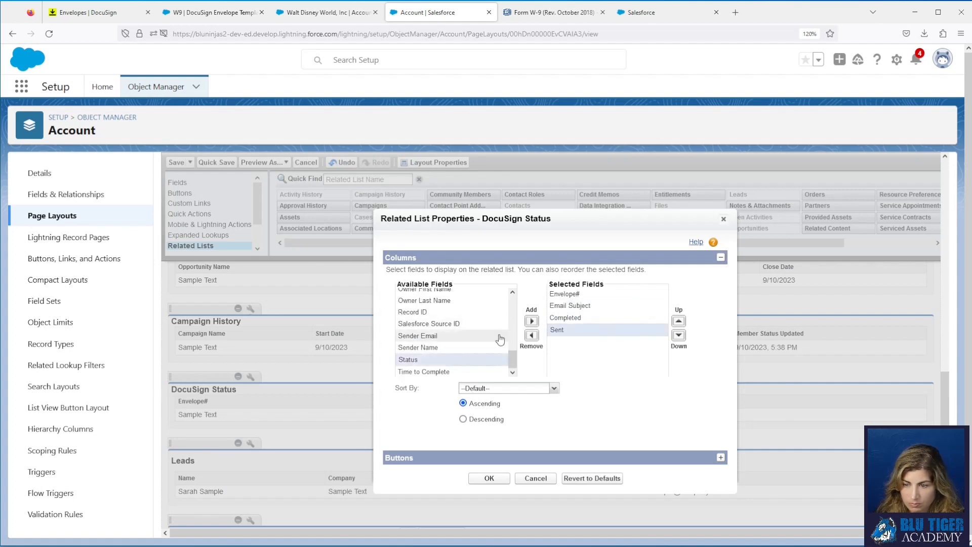
{"action": "left_click", "coordinate": [532, 321]}
Order the DocuSign Status columns as Envelope#, Email Subject, Status, Sent, Completed, and save the Account page layout
{"action": "left_click", "coordinate": [566, 319]}
{"action": "left_click", "coordinate": [679, 336]}
{"action": "left_click", "coordinate": [679, 337]}
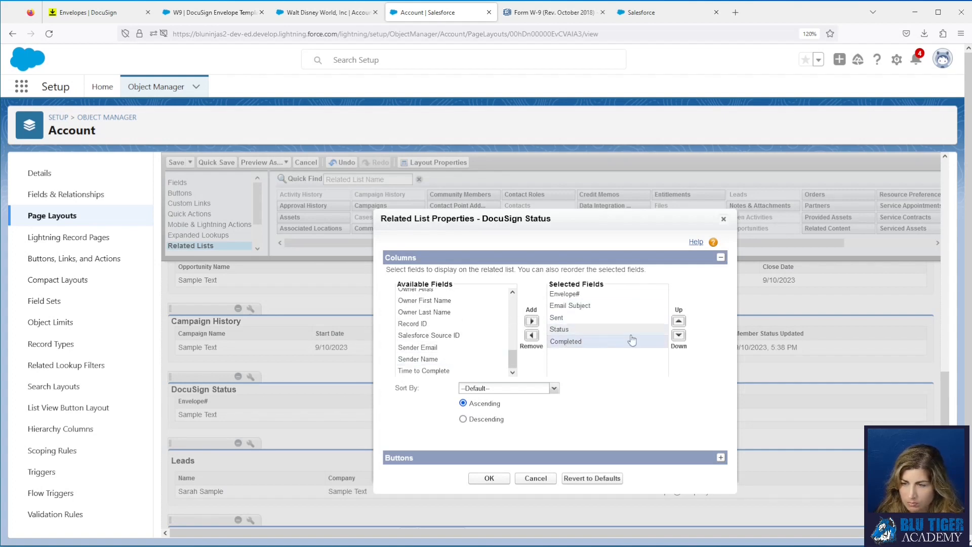
{"action": "left_click", "coordinate": [603, 330]}
{"action": "left_click", "coordinate": [679, 322]}
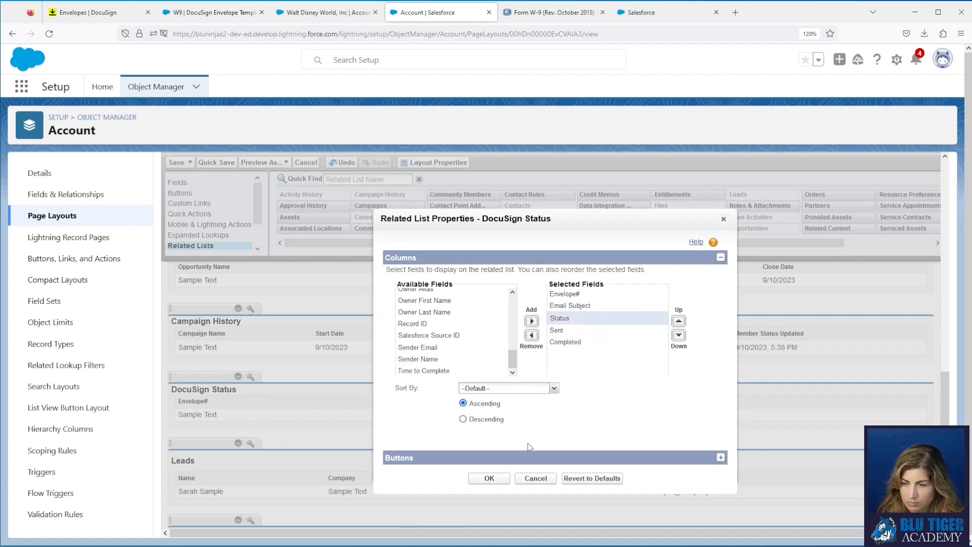
{"action": "left_click", "coordinate": [488, 479]}
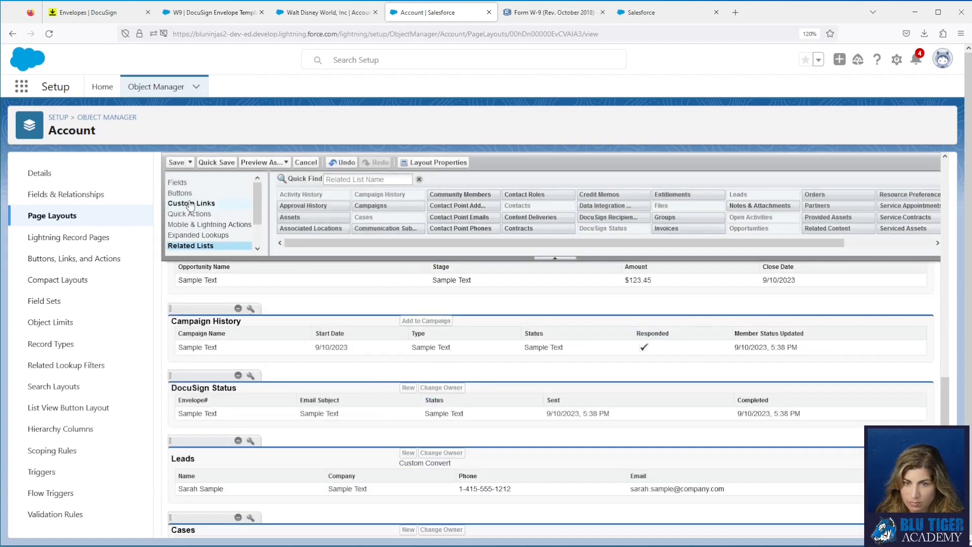
{"action": "left_click", "coordinate": [177, 163]}
{"action": "left_click", "coordinate": [506, 389]}
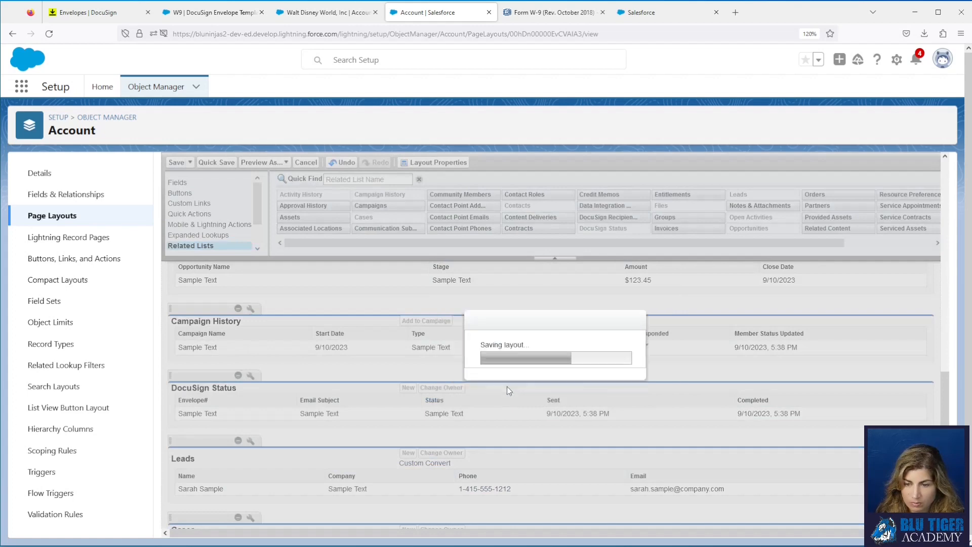
Edit the Account Record Page in Lightning App Builder and add a Tabs component above the account details
{"action": "left_click", "coordinate": [89, 243]}
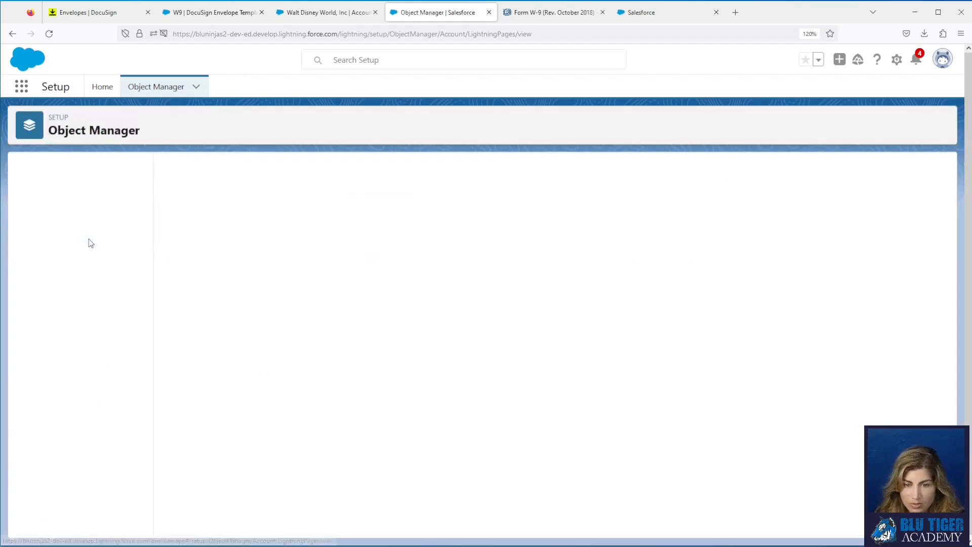
{"action": "left_click", "coordinate": [212, 223]}
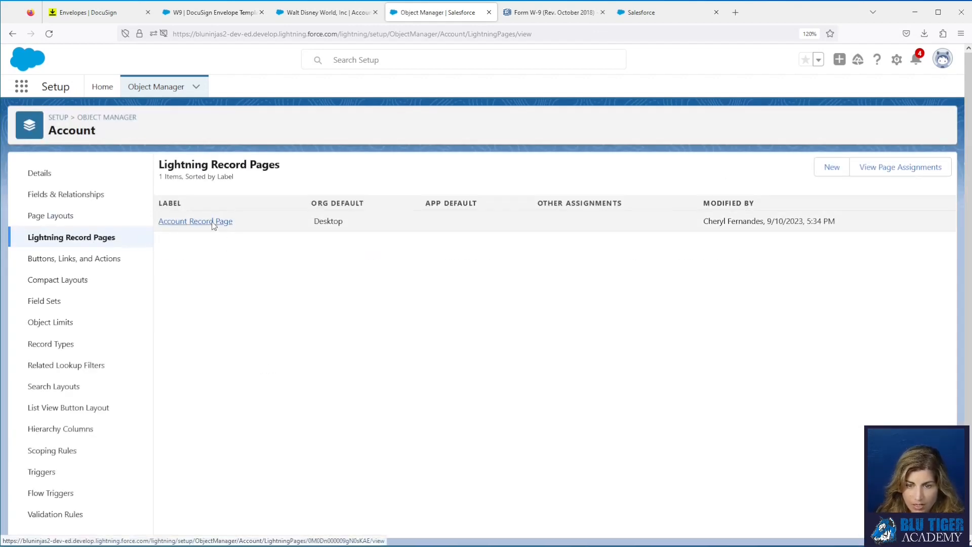
{"action": "left_click", "coordinate": [412, 202]}
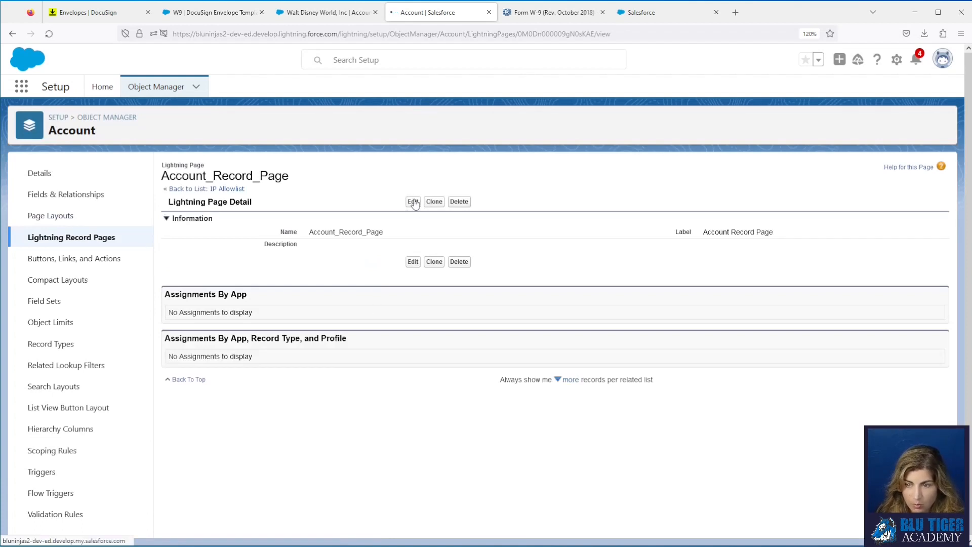
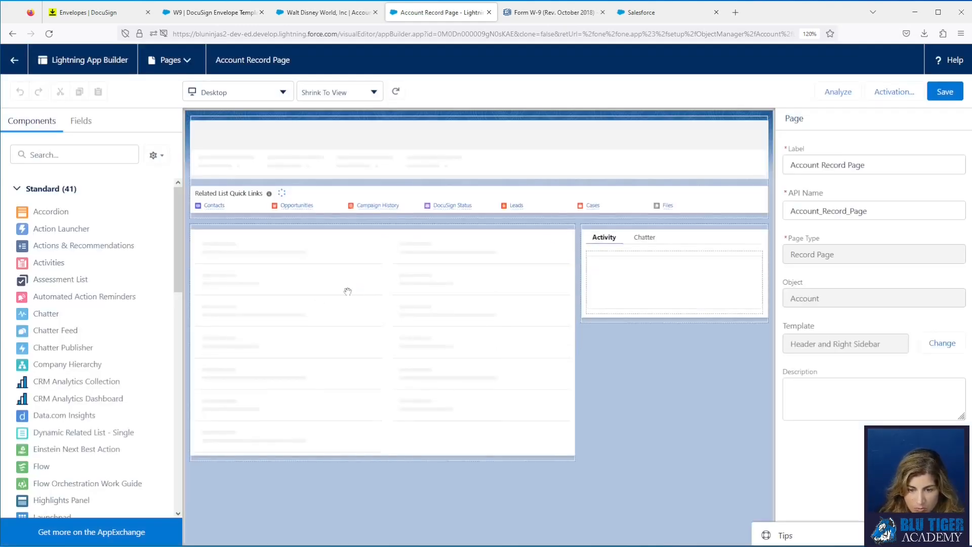
{"action": "scroll", "coordinate": [60, 375], "scroll_direction": "down", "scroll_amount": 8}
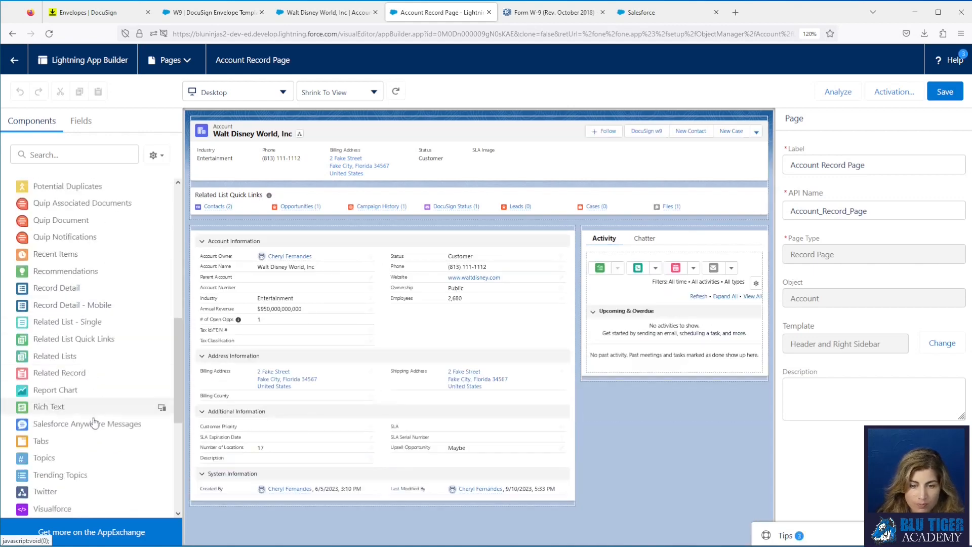
{"action": "left_click_drag", "start_coordinate": [90, 442], "coordinate": [249, 247]}
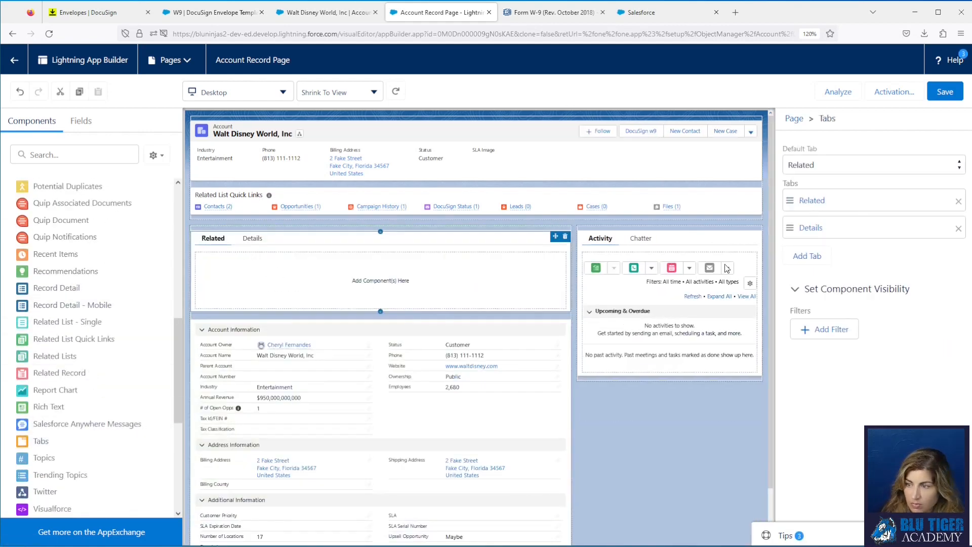
Move the Details tab ahead of Related in the Tabs component and make Details the default tab
{"action": "left_click_drag", "start_coordinate": [809, 229], "coordinate": [814, 197]}
{"action": "left_click", "coordinate": [818, 166]}
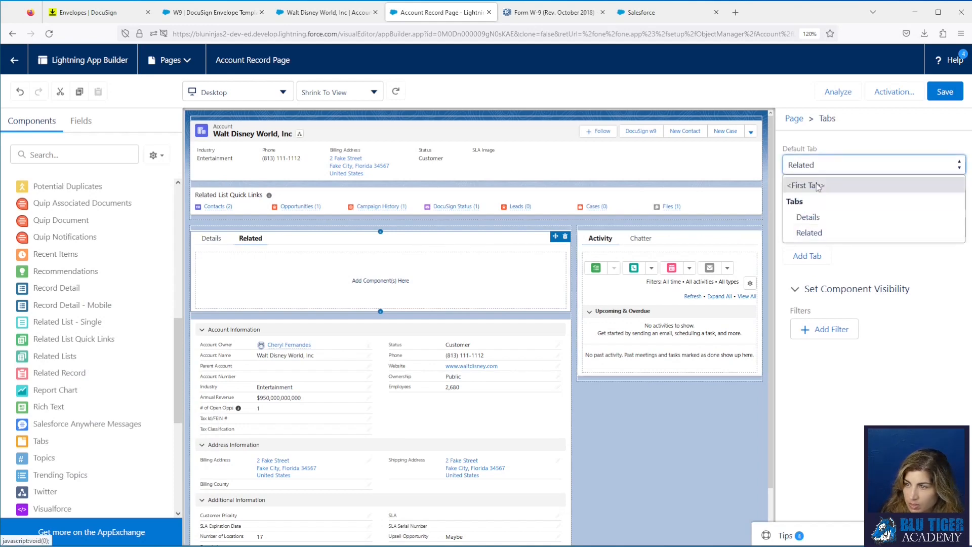
{"action": "left_click", "coordinate": [817, 218]}
Rename the Related tab of the Tabs component with the custom label DocuSign
{"action": "left_click", "coordinate": [816, 232]}
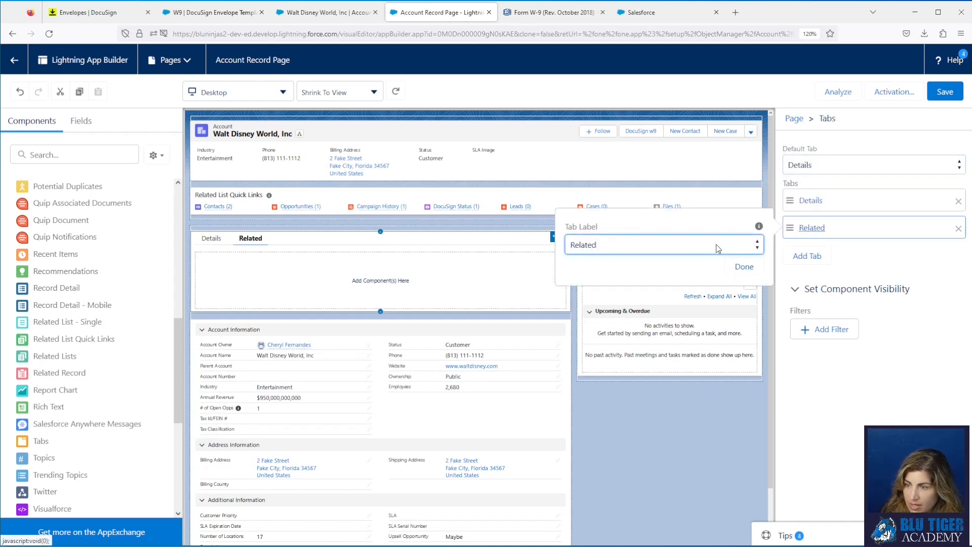
{"action": "left_click", "coordinate": [592, 247]}
{"action": "scroll", "coordinate": [621, 280], "scroll_direction": "up", "scroll_amount": 5}
{"action": "scroll", "coordinate": [620, 278], "scroll_direction": "up", "scroll_amount": 5}
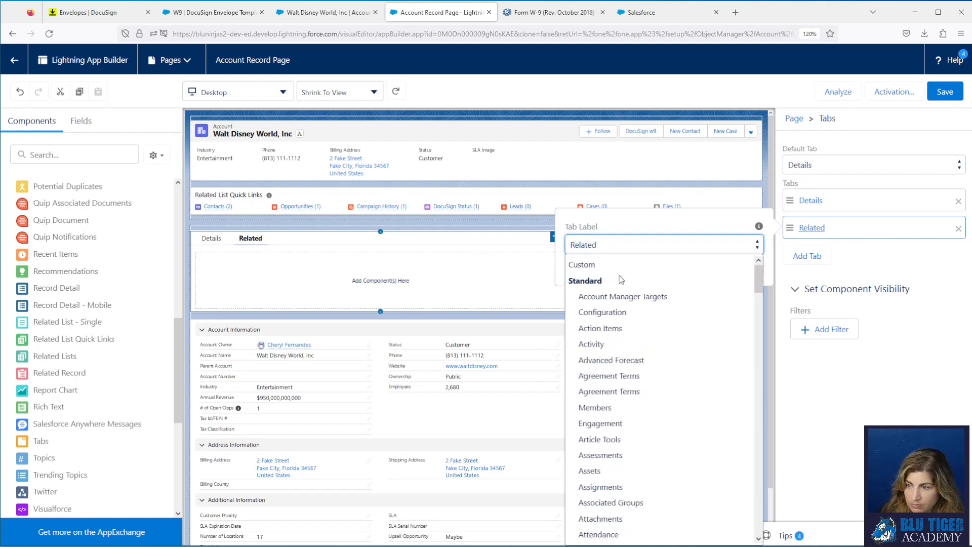
{"action": "left_click", "coordinate": [615, 264]}
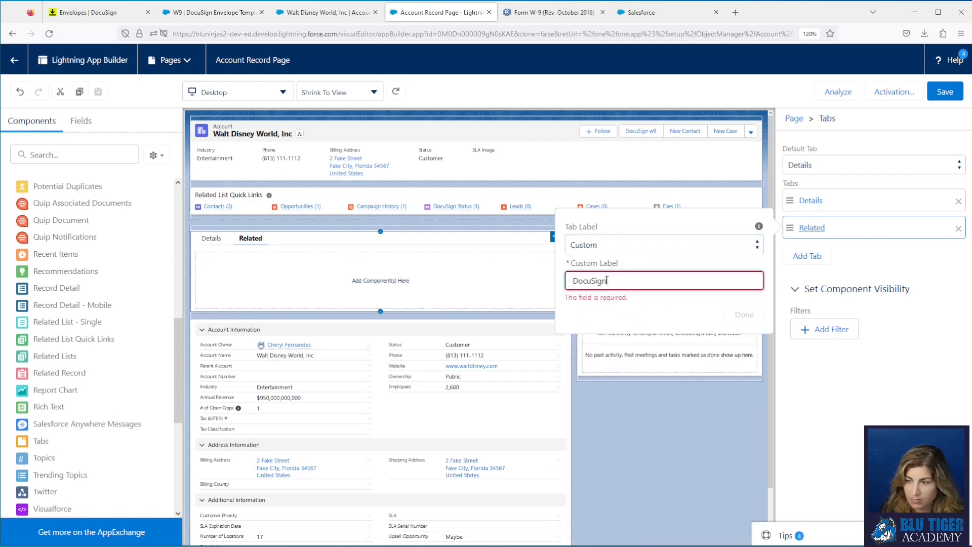
{"action": "left_click", "coordinate": [743, 314]}
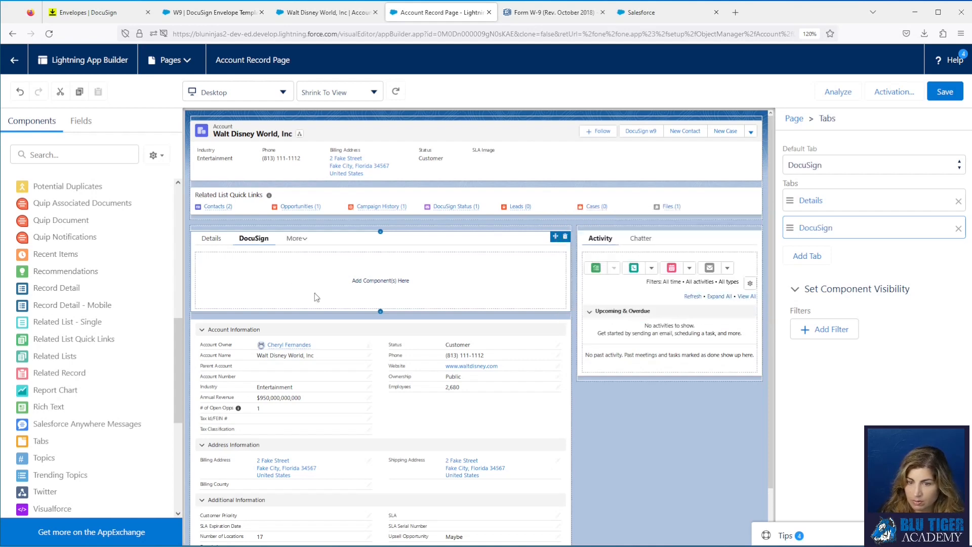
Move the Record Detail component into the Details tab and dismiss the component error
{"action": "left_click", "coordinate": [212, 240]}
{"action": "left_click_drag", "start_coordinate": [322, 387], "coordinate": [312, 282]}
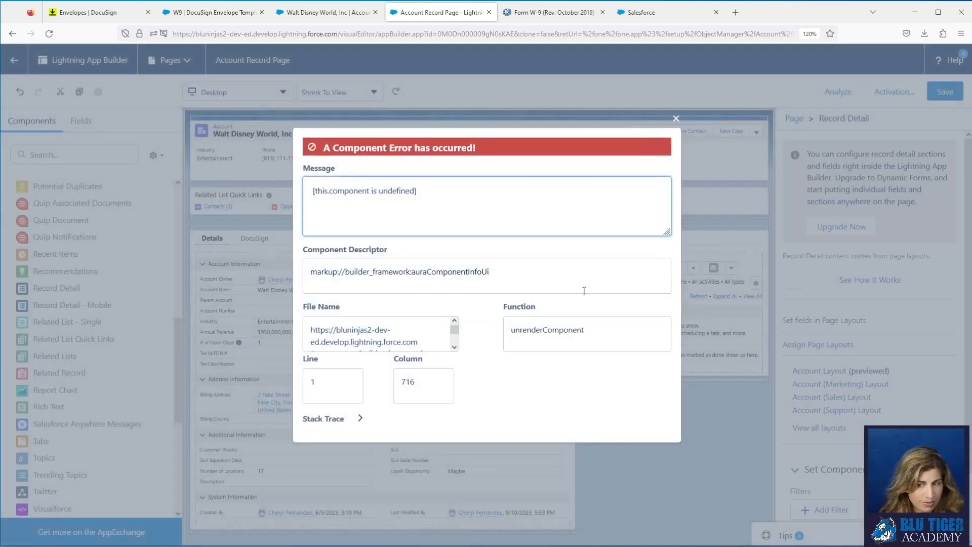
{"action": "left_click", "coordinate": [675, 121]}
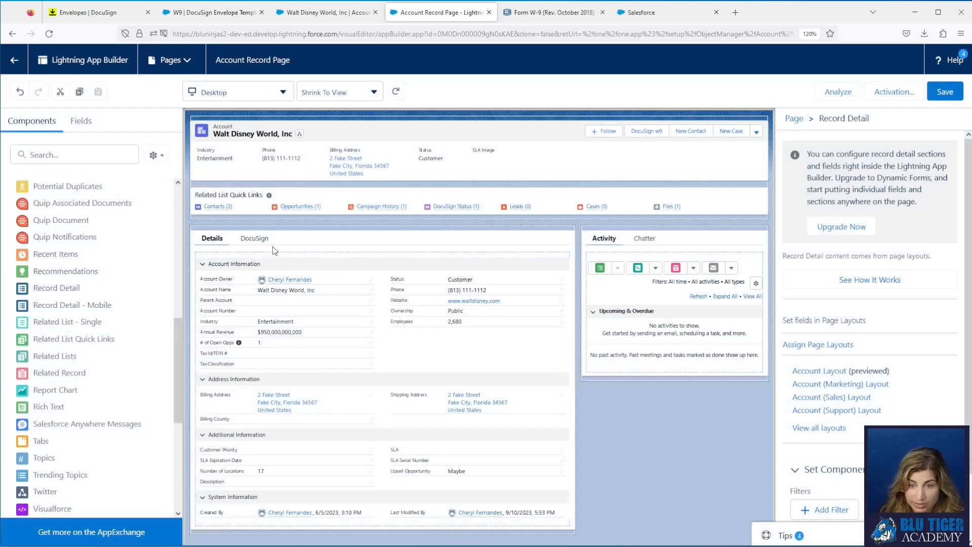
Add the DocuSign Envelope Status component to the DocuSign tab, save the page and reload the Walt Disney World, Inc account record
{"action": "left_click", "coordinate": [254, 239]}
{"action": "scroll", "coordinate": [133, 359], "scroll_direction": "down", "scroll_amount": 3}
{"action": "scroll", "coordinate": [133, 359], "scroll_direction": "down", "scroll_amount": 2}
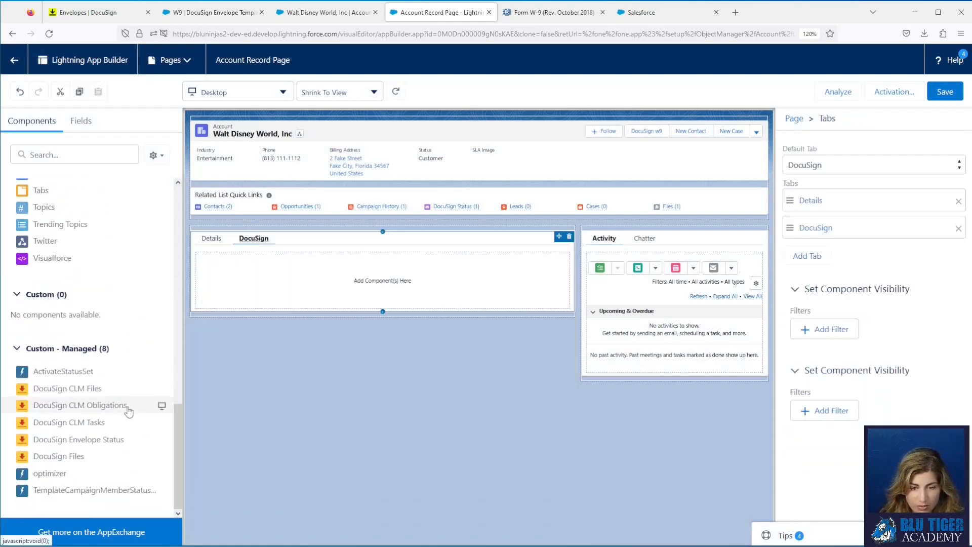
{"action": "left_click_drag", "start_coordinate": [113, 439], "coordinate": [270, 286]}
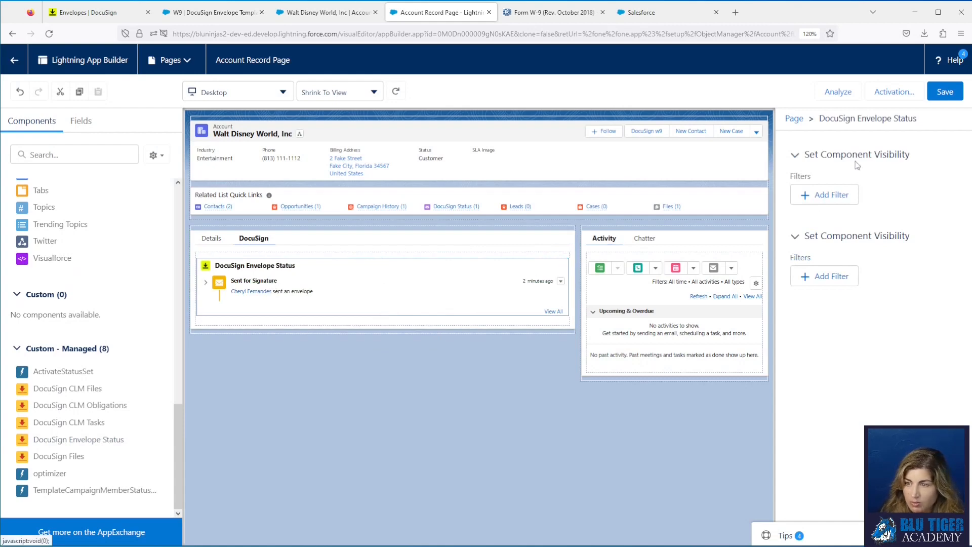
{"action": "left_click", "coordinate": [947, 93]}
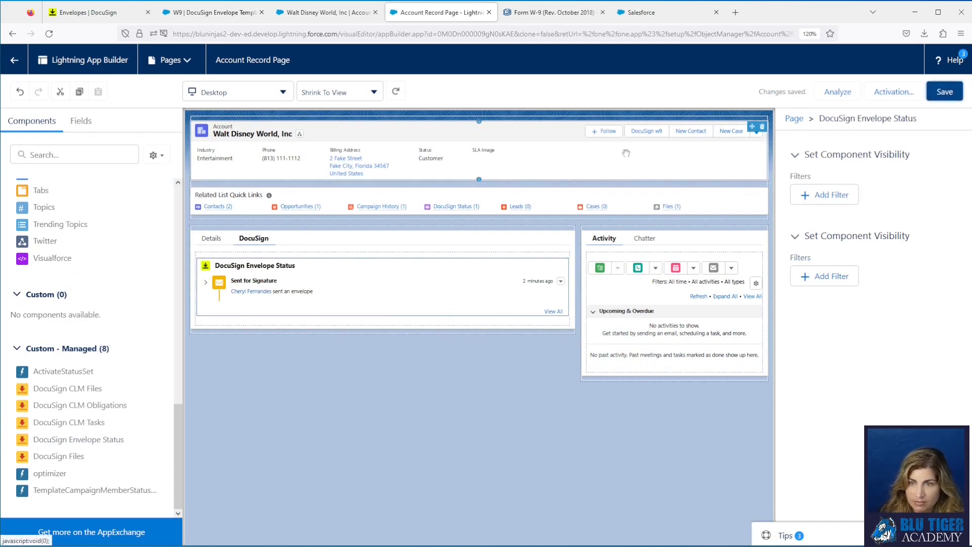
{"action": "left_click", "coordinate": [322, 13]}
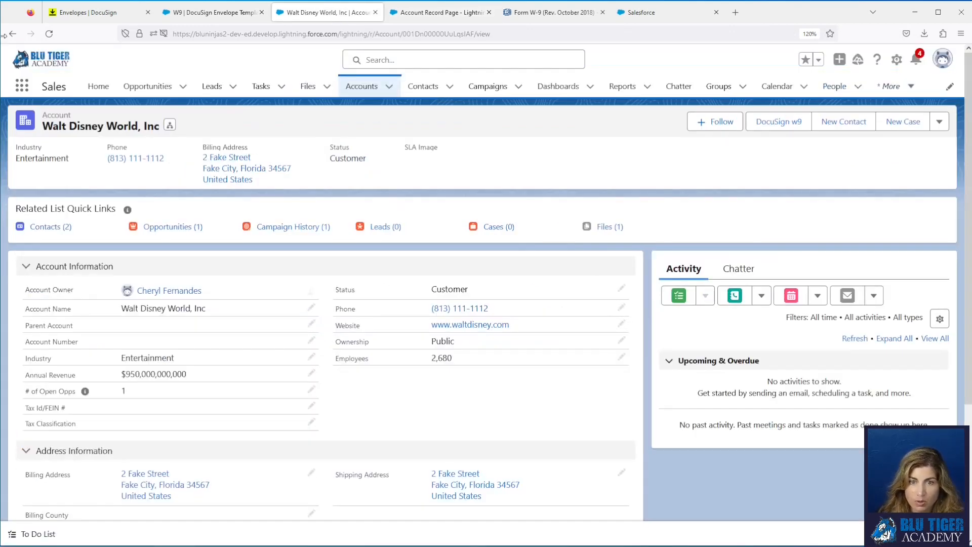
{"action": "left_click", "coordinate": [49, 34]}
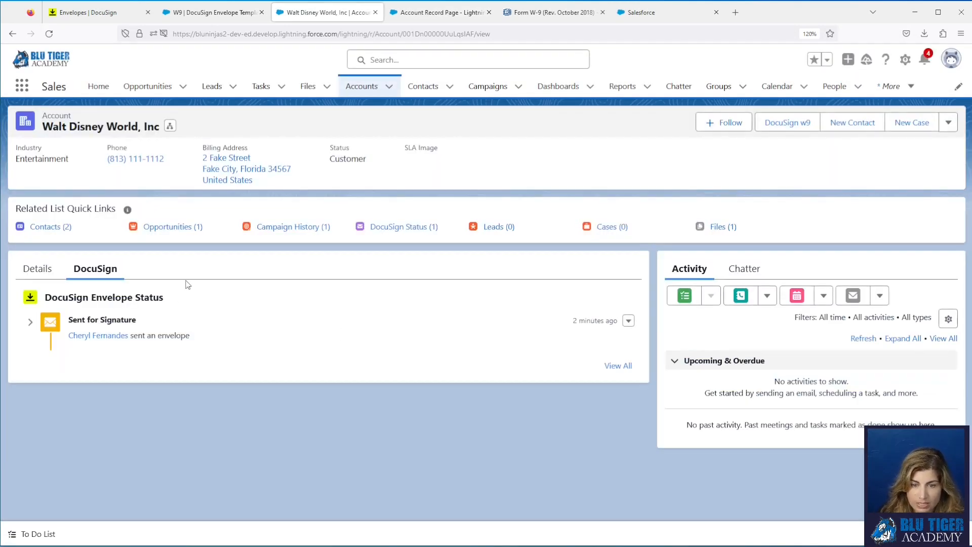
Set Details as the default tab on the Account Record Page, save it and reload the Walt Disney World, Inc account record
{"action": "left_click", "coordinate": [442, 21]}
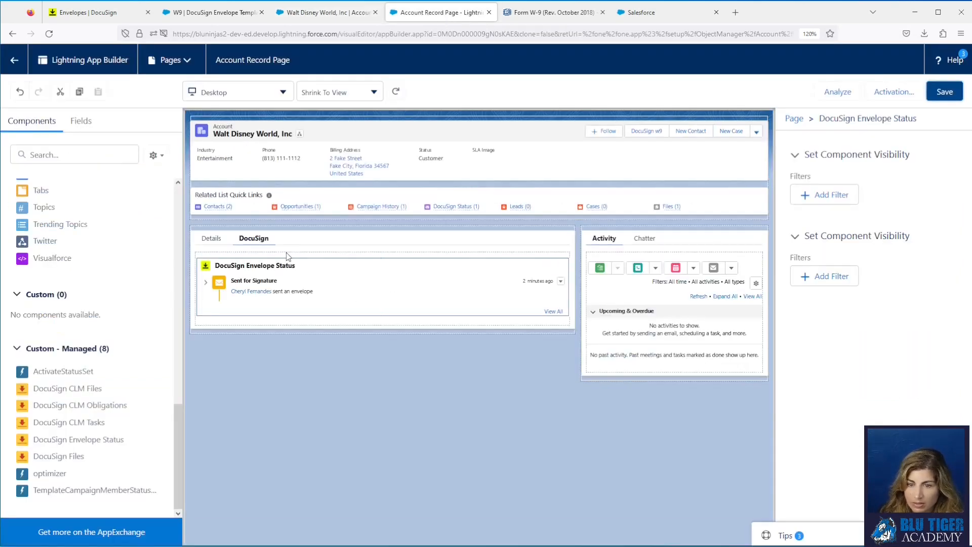
{"action": "left_click", "coordinate": [299, 247]}
{"action": "left_click", "coordinate": [829, 166]}
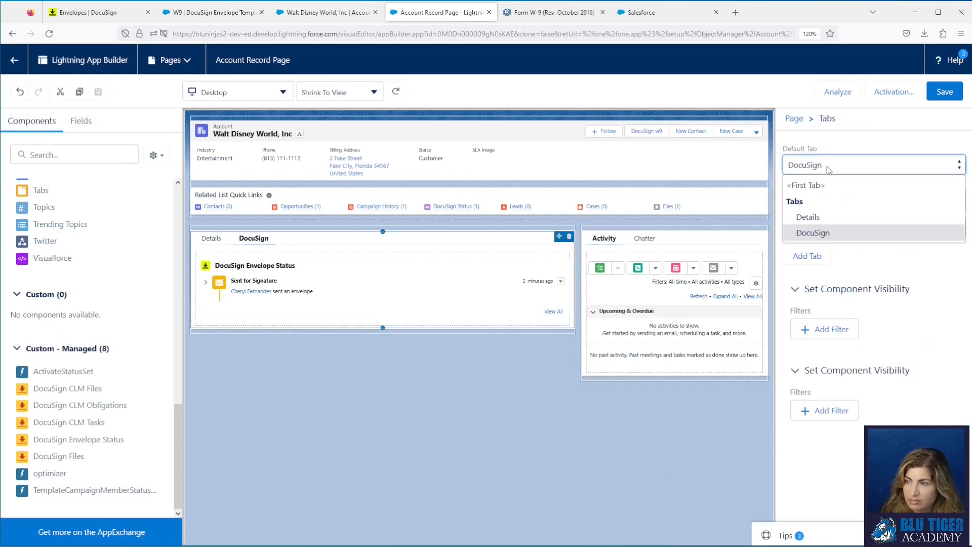
{"action": "left_click", "coordinate": [861, 216]}
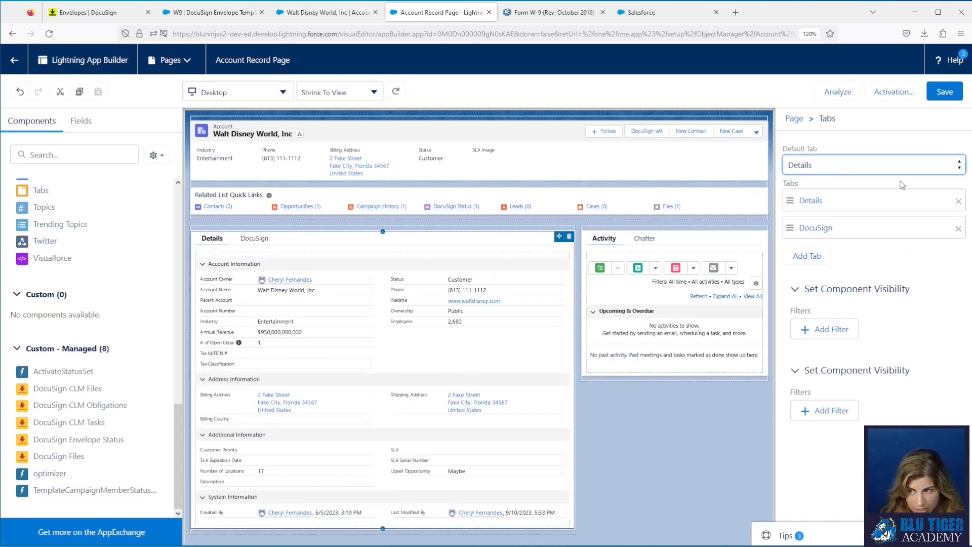
{"action": "left_click", "coordinate": [948, 96]}
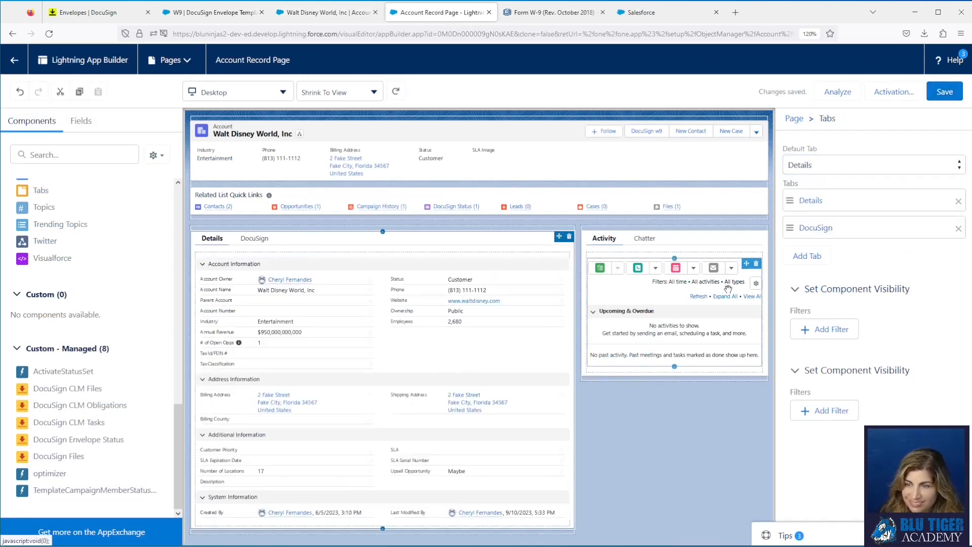
{"action": "left_click", "coordinate": [303, 13]}
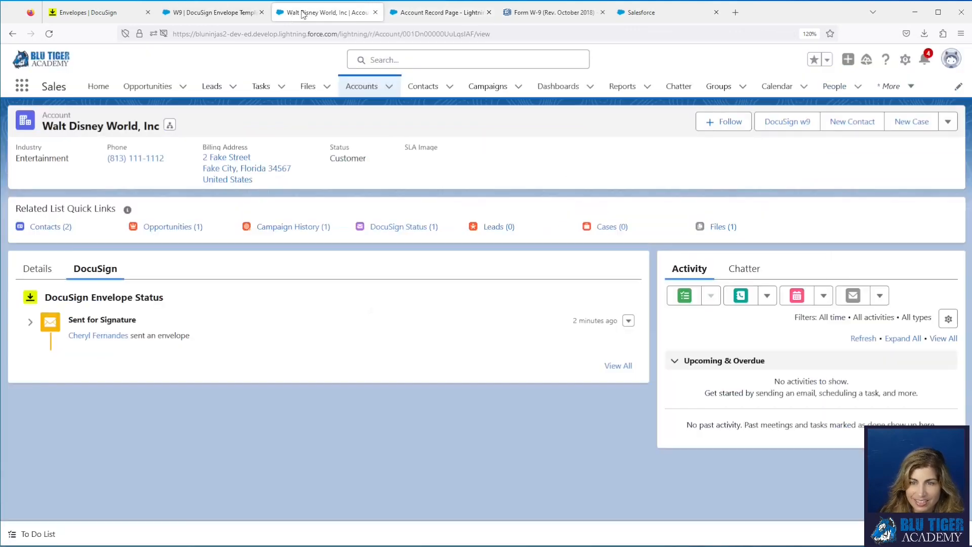
{"action": "left_click", "coordinate": [49, 33]}
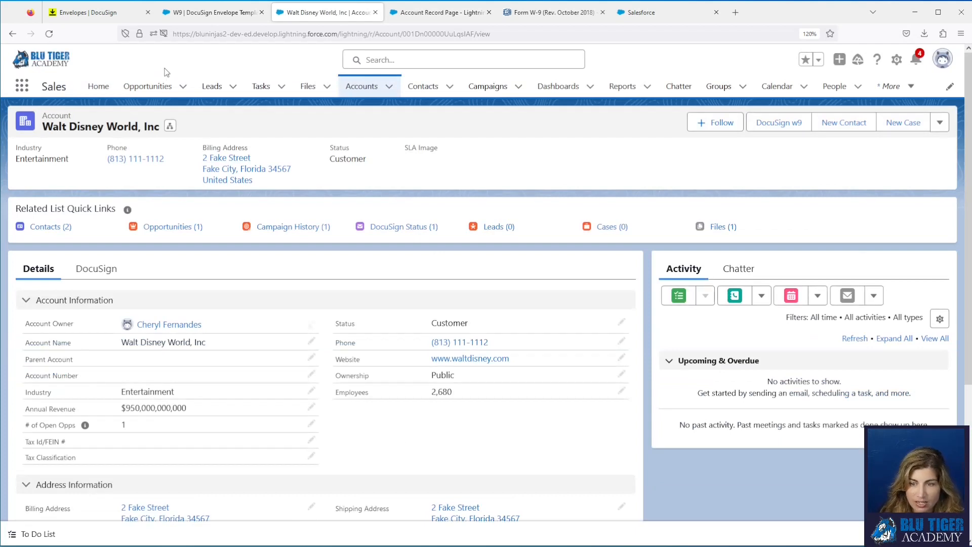
{"action": "mouse_move", "coordinate": [417, 232]}
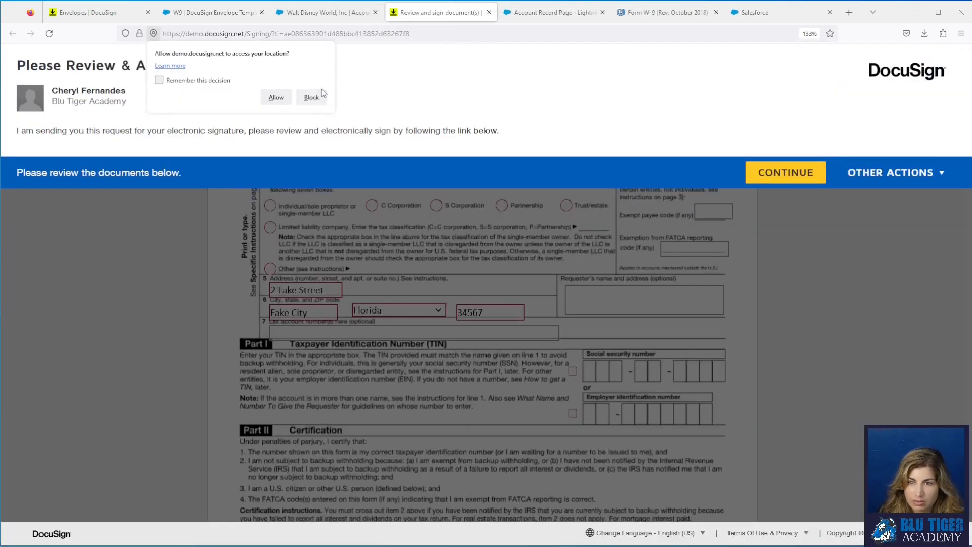
Continue to the W-9 document for signing with location access blocked, and enter the signer's first and last name
{"action": "left_click", "coordinate": [323, 98]}
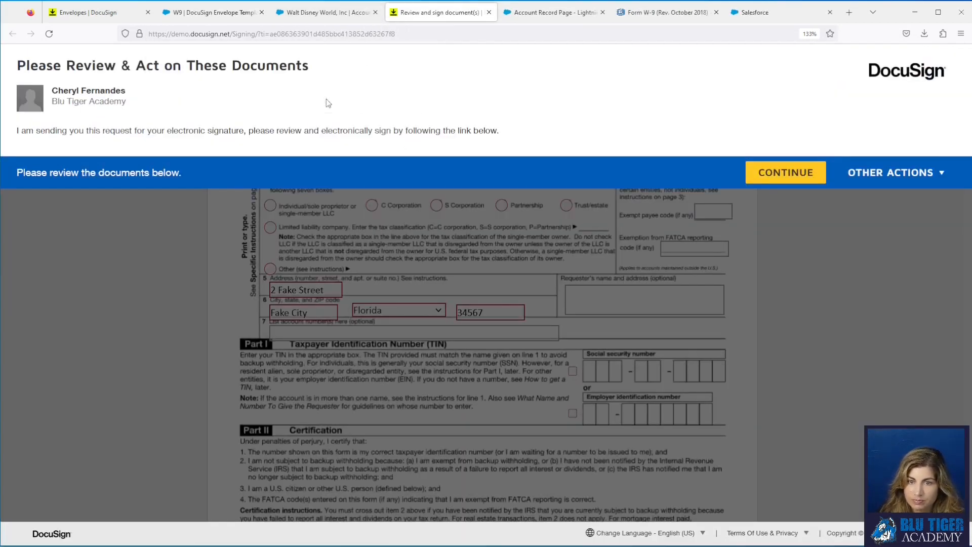
{"action": "left_click", "coordinate": [784, 170]}
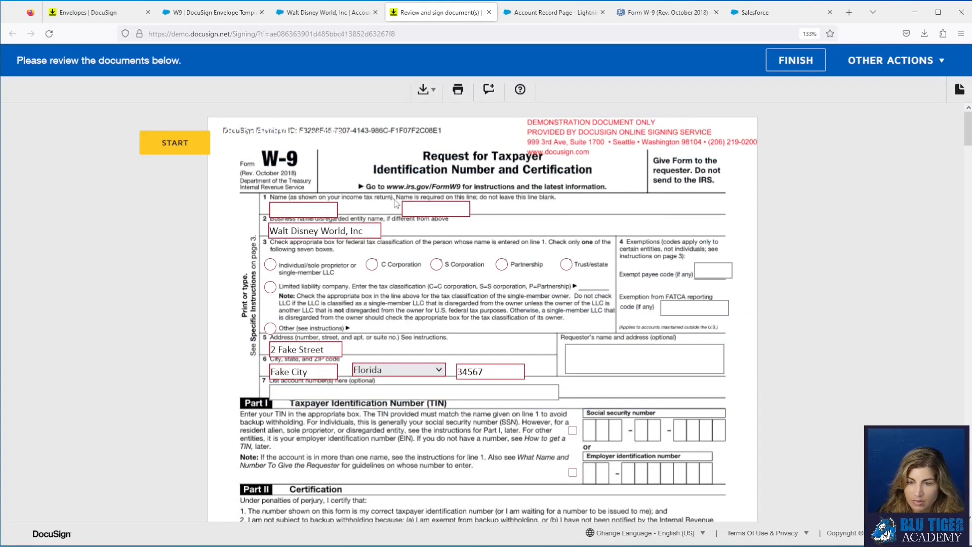
{"action": "left_click", "coordinate": [300, 210]}
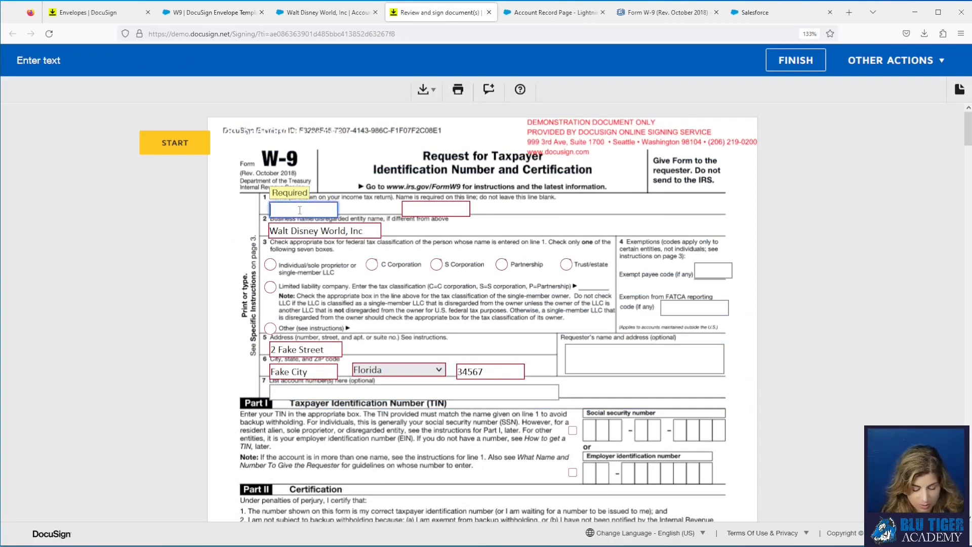
{"action": "type", "text": "Shaggy"}
{"action": "key", "text": "Tab"}
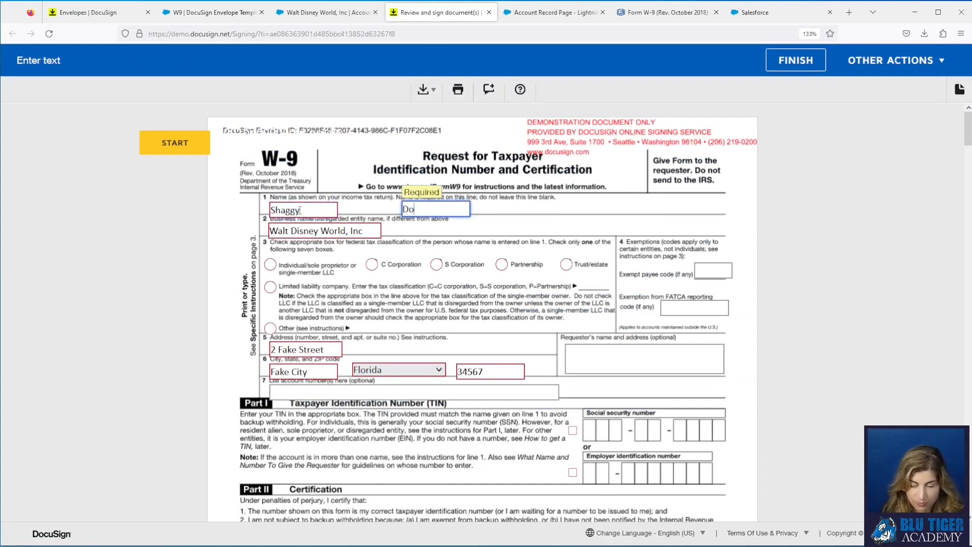
Change the business name on line 2 of the W-9 to "Walt Disney World, AKA Epcot"
{"action": "left_click", "coordinate": [376, 232]}
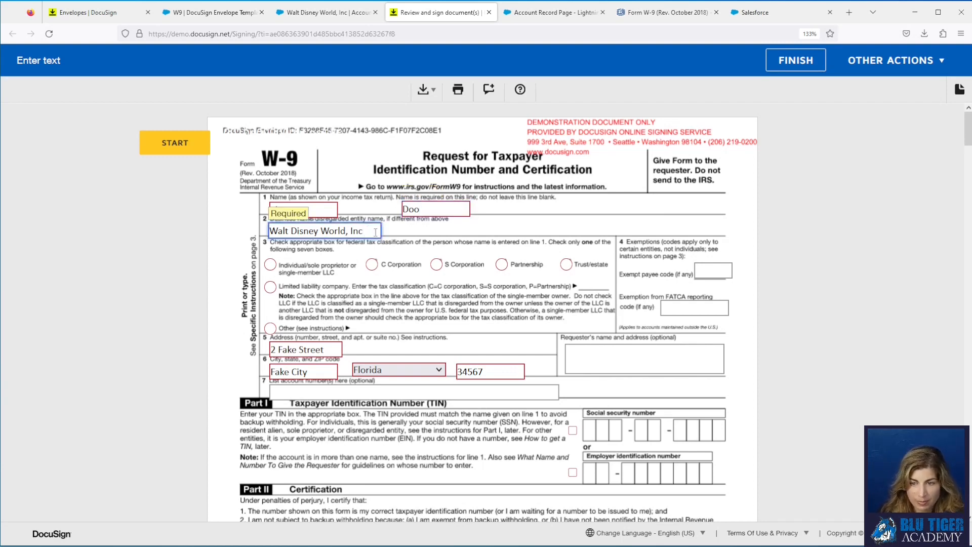
{"action": "key", "text": "BackSpace"}
{"action": "key", "text": "BackSpace"}
{"action": "key", "text": "BackSpace"}
{"action": "type", "text": "AK"}
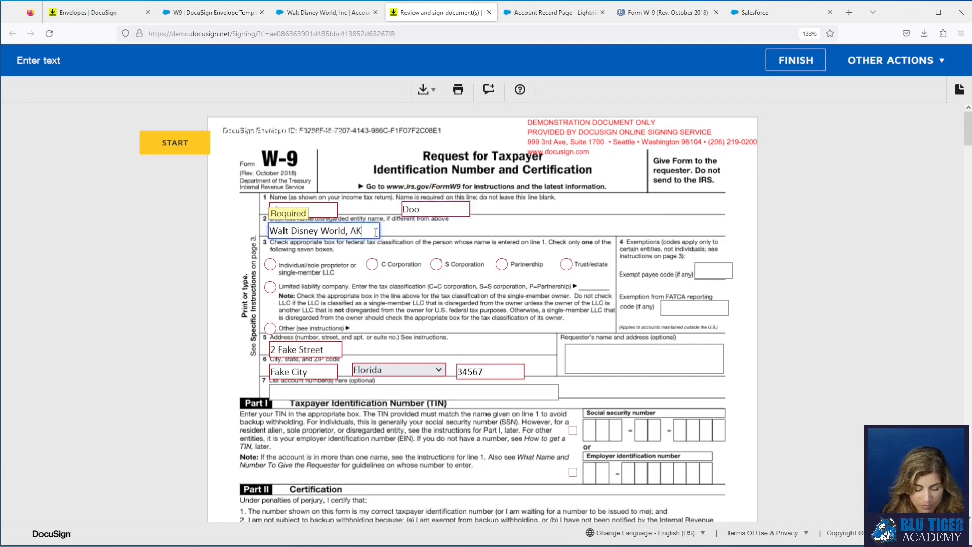
{"action": "type", "text": "A Epcot"}
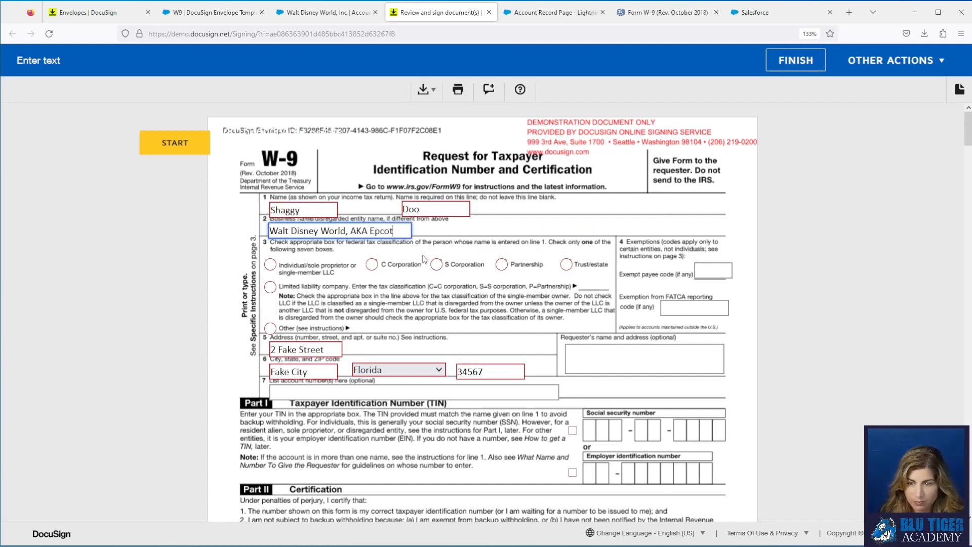
Try the Limited liability company and Other tax classifications on the W-9, and choose C Corporation
{"action": "left_click", "coordinate": [270, 287]}
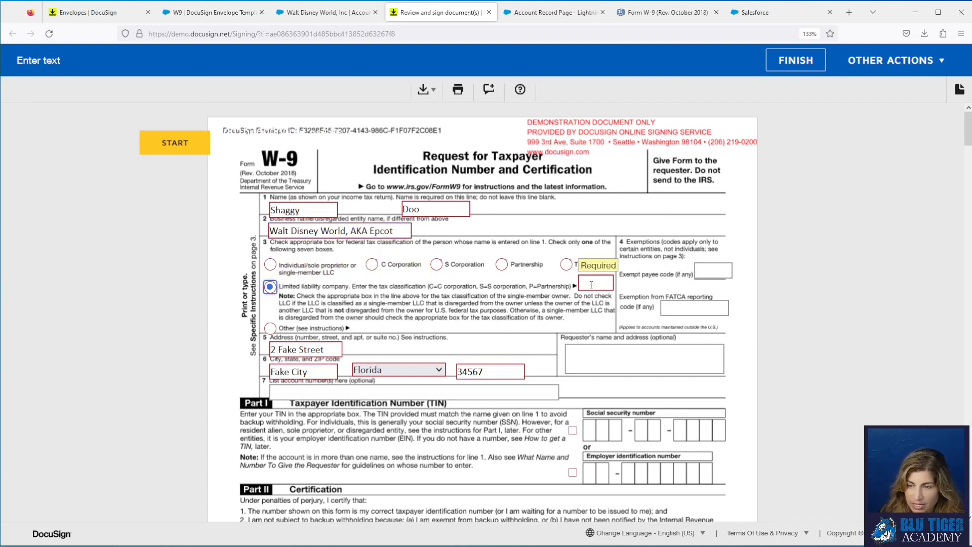
{"action": "left_click", "coordinate": [271, 328]}
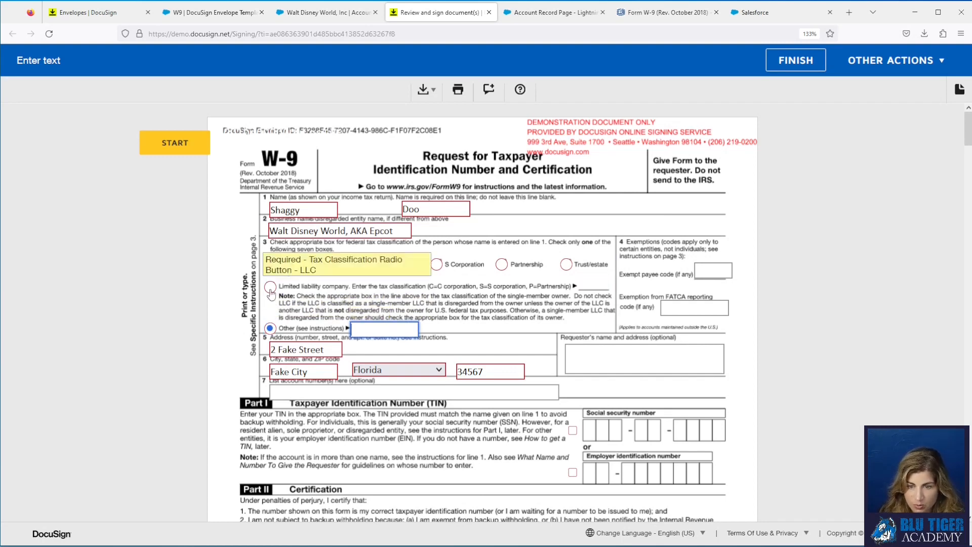
{"action": "left_click", "coordinate": [370, 266]}
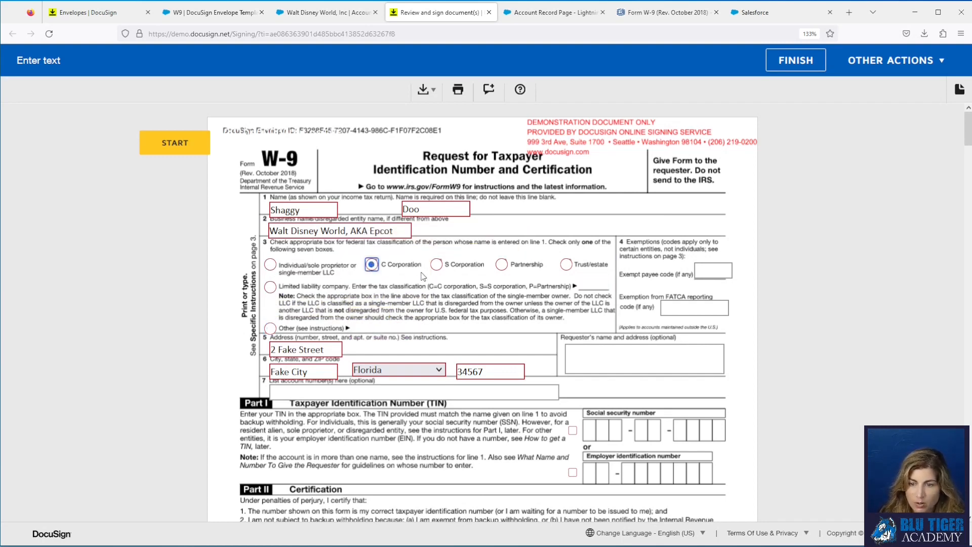
Replace the prefilled street address, city, state and ZIP code on lines 5 and 6 of the W-9 with new test values
{"action": "left_click_drag", "start_coordinate": [335, 348], "coordinate": [272, 345]}
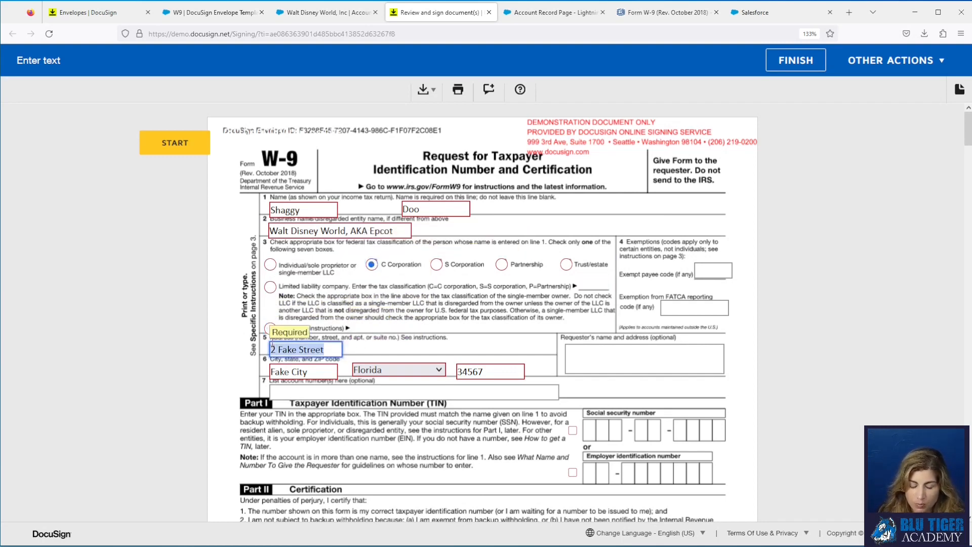
{"action": "type", "text": "2 Mag"}
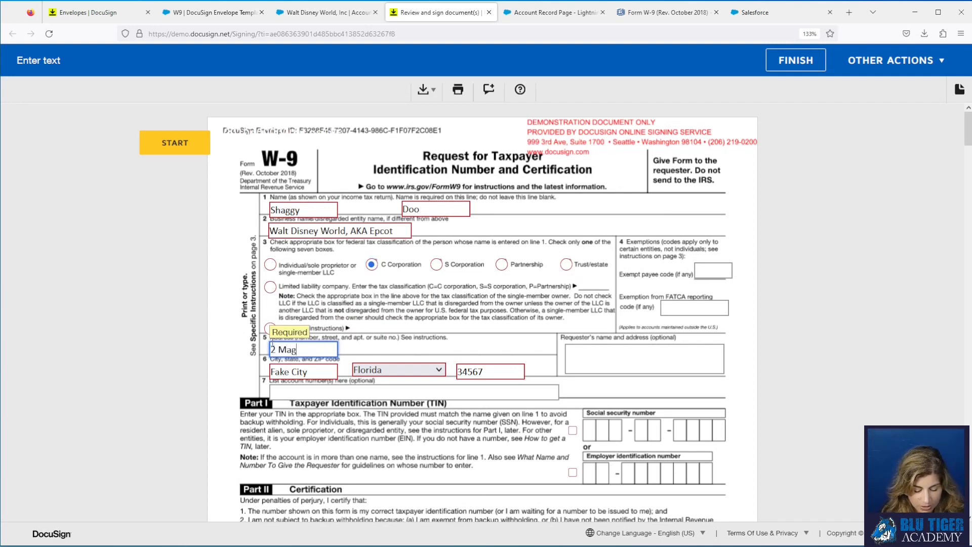
{"action": "type", "text": "uc Kingdom Way"}
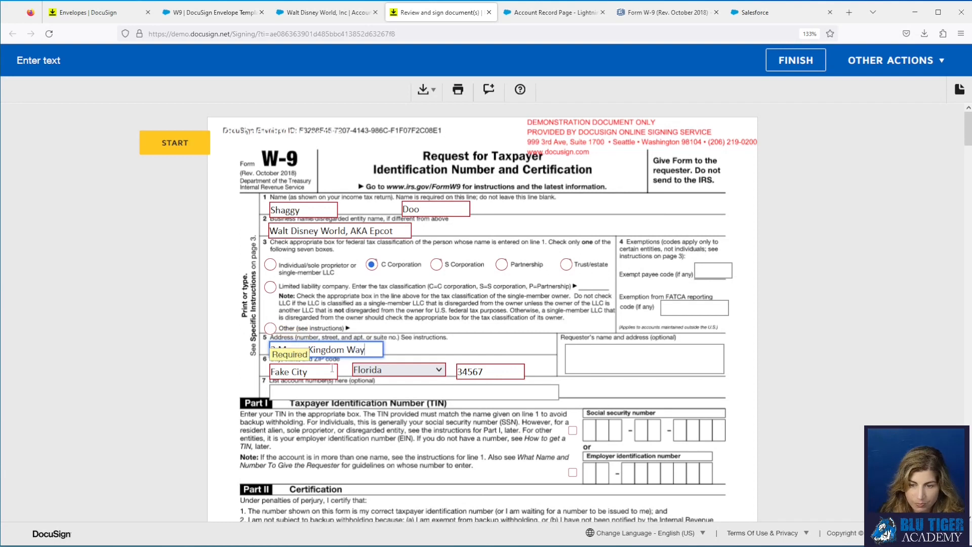
{"action": "key", "text": "Tab"}
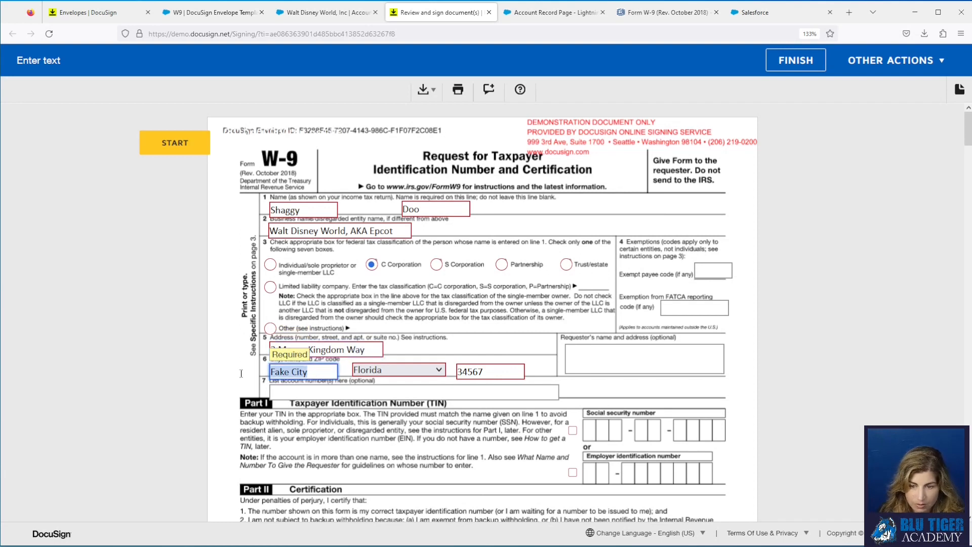
{"action": "type", "text": "Orlan"}
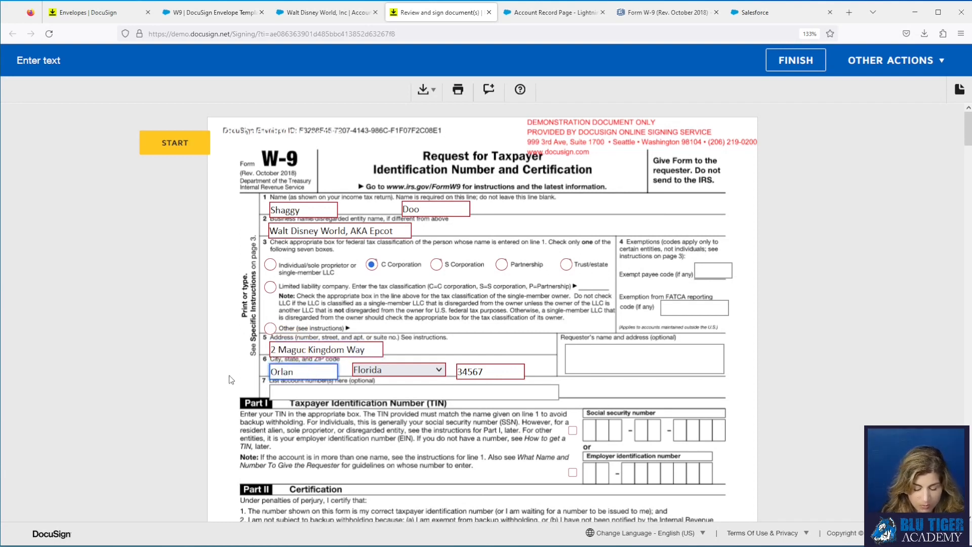
{"action": "type", "text": "do"}
{"action": "key", "text": "Tab"}
{"action": "key", "text": "Down"}
{"action": "key", "text": "Tab"}
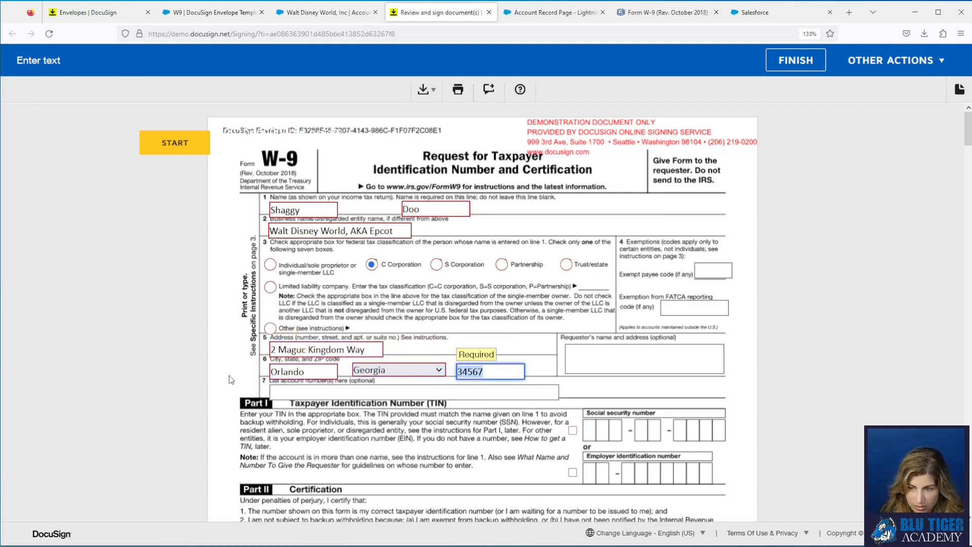
{"action": "type", "text": "11111"}
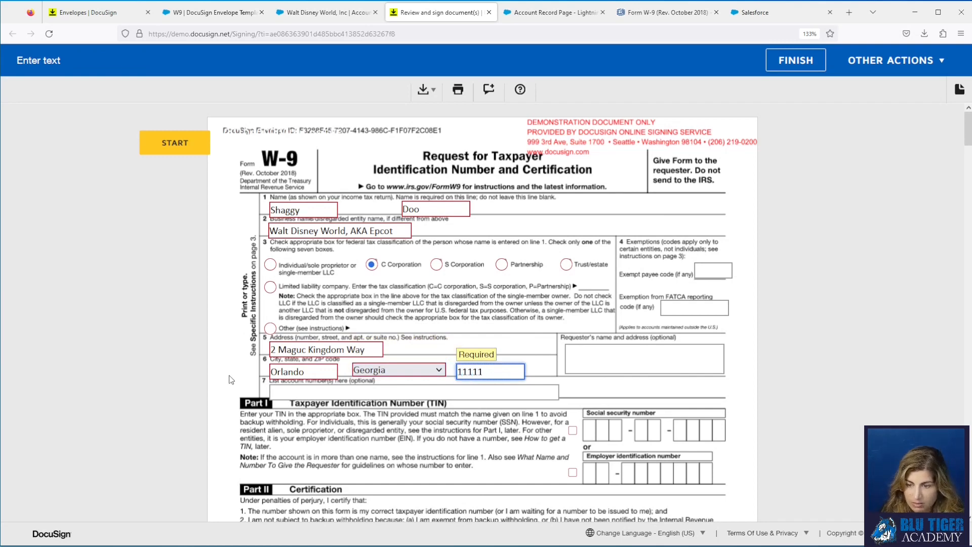
Try the employer identification and social security number checkboxes in Part I of the W-9, and clear both
{"action": "left_click", "coordinate": [635, 388]}
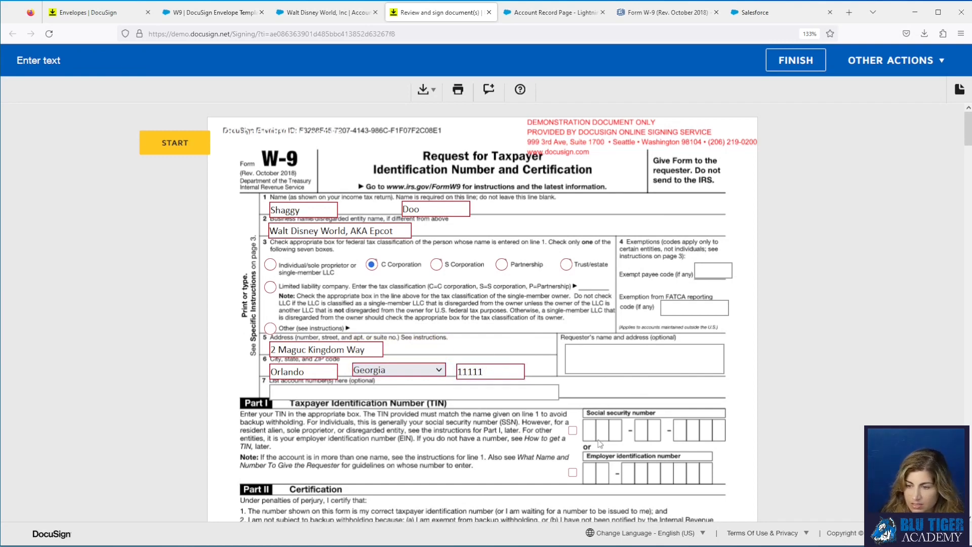
{"action": "left_click", "coordinate": [573, 473]}
{"action": "scroll", "coordinate": [573, 473], "scroll_direction": "down", "scroll_amount": 3}
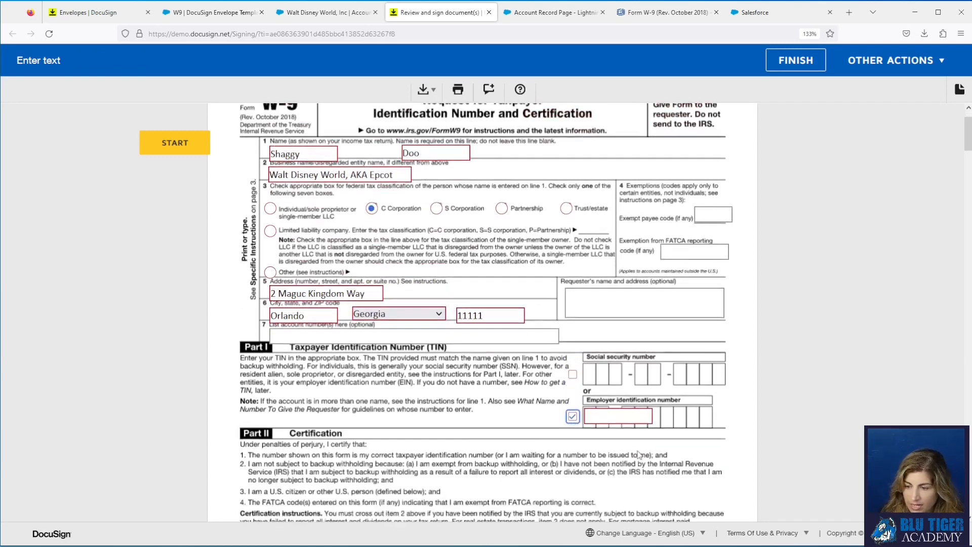
{"action": "left_click", "coordinate": [572, 303]}
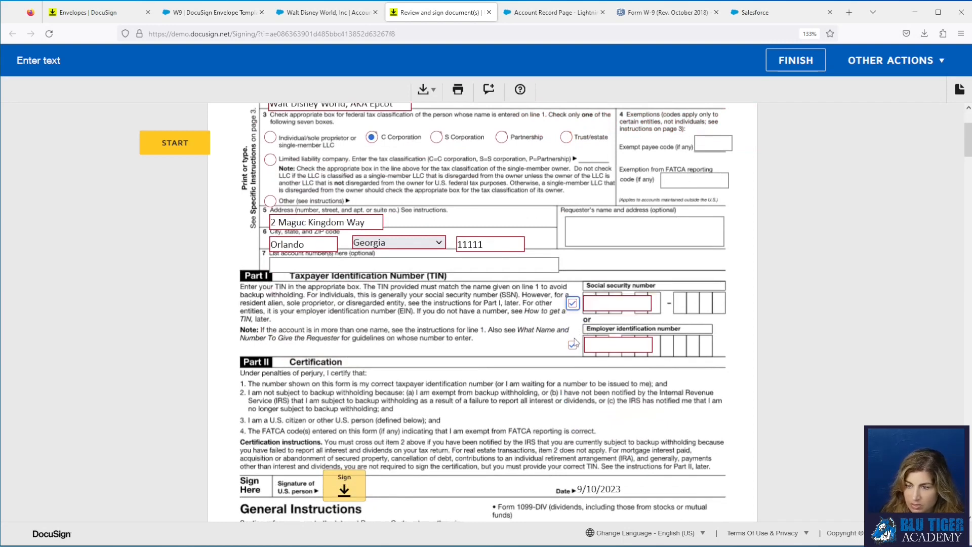
{"action": "left_click", "coordinate": [573, 302]}
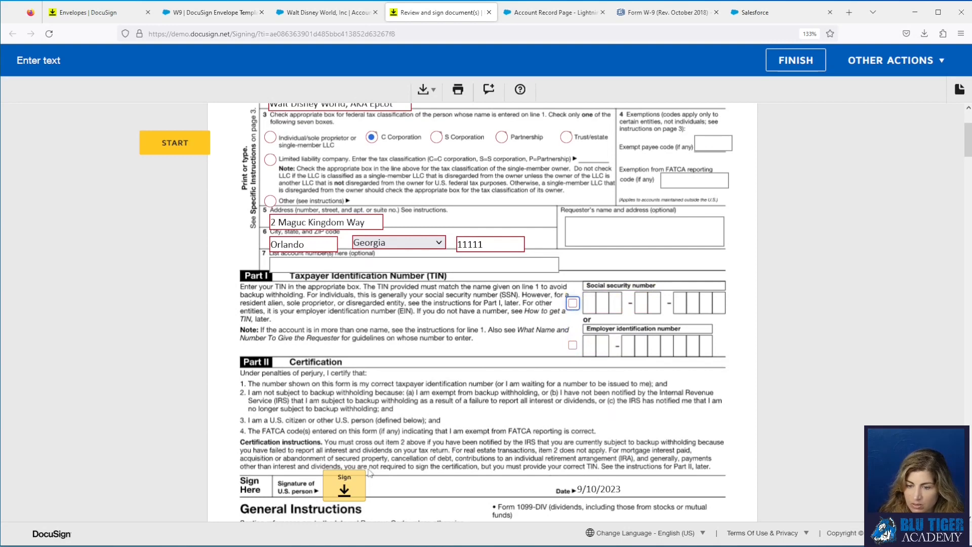
Sign the W-9 in Part II and try to finish the document without a taxpayer identification number
{"action": "left_click", "coordinate": [354, 483]}
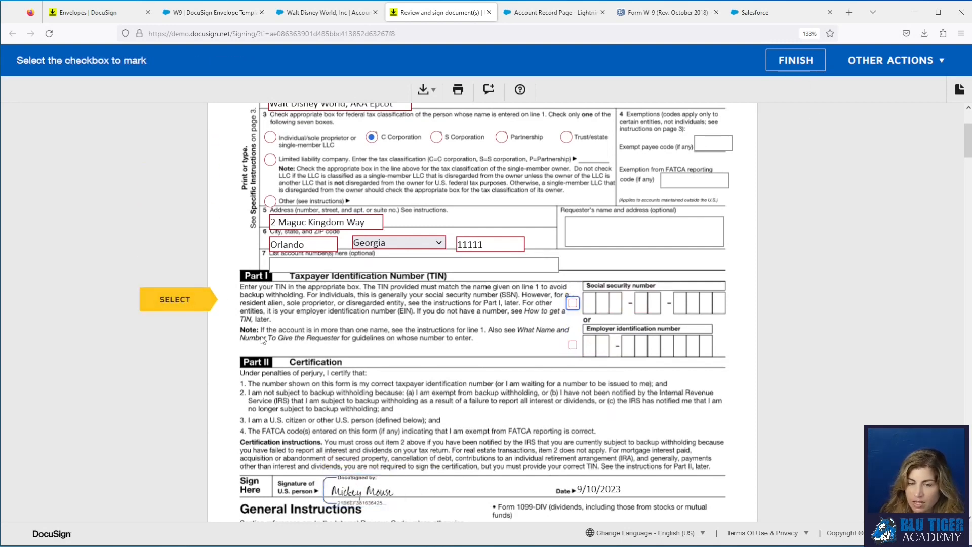
{"action": "scroll", "coordinate": [726, 134], "scroll_direction": "down", "scroll_amount": 1}
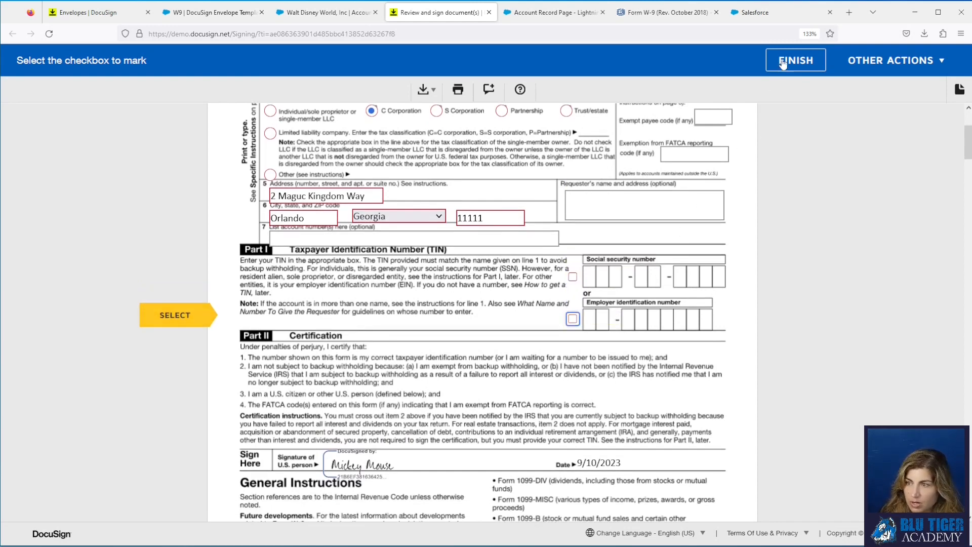
{"action": "left_click", "coordinate": [784, 63]}
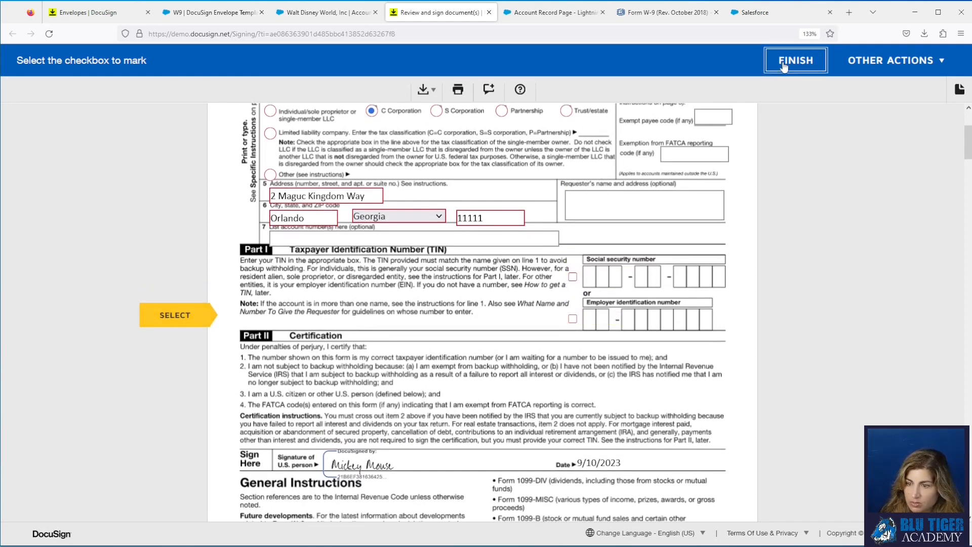
Provide the employer identification number in Part I of the W-9, and finish signing without logging in to DocuSign
{"action": "left_click", "coordinate": [572, 279]}
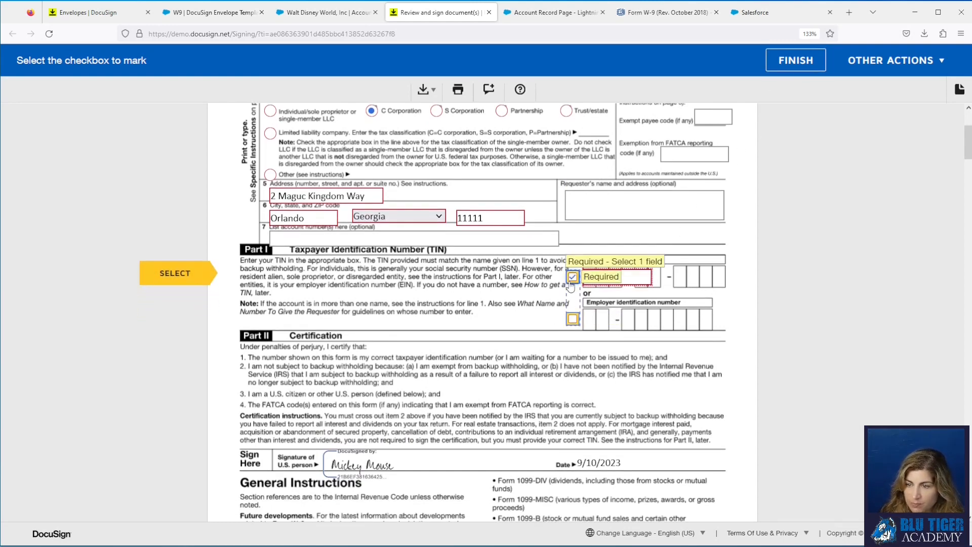
{"action": "left_click", "coordinate": [573, 318]}
{"action": "left_click", "coordinate": [618, 320]}
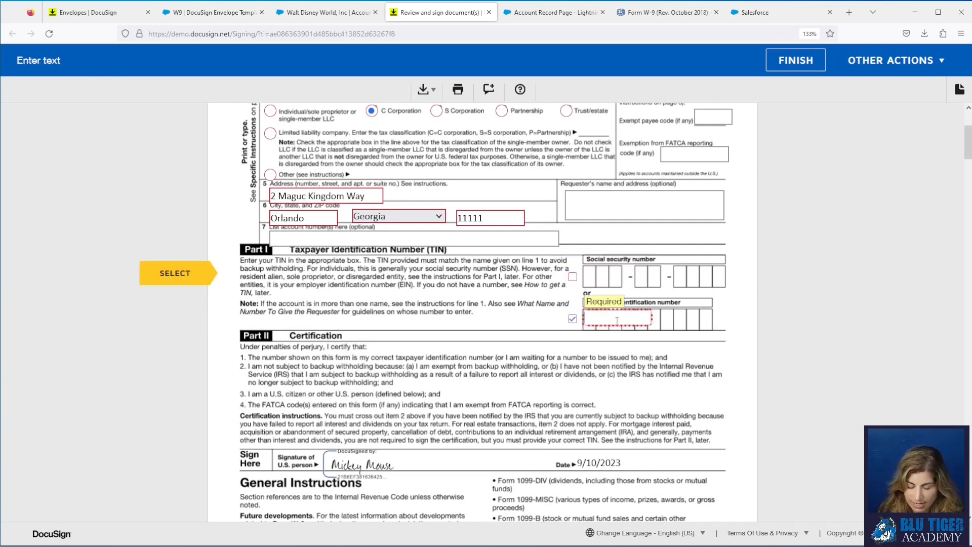
{"action": "type", "text": "11-1111111"}
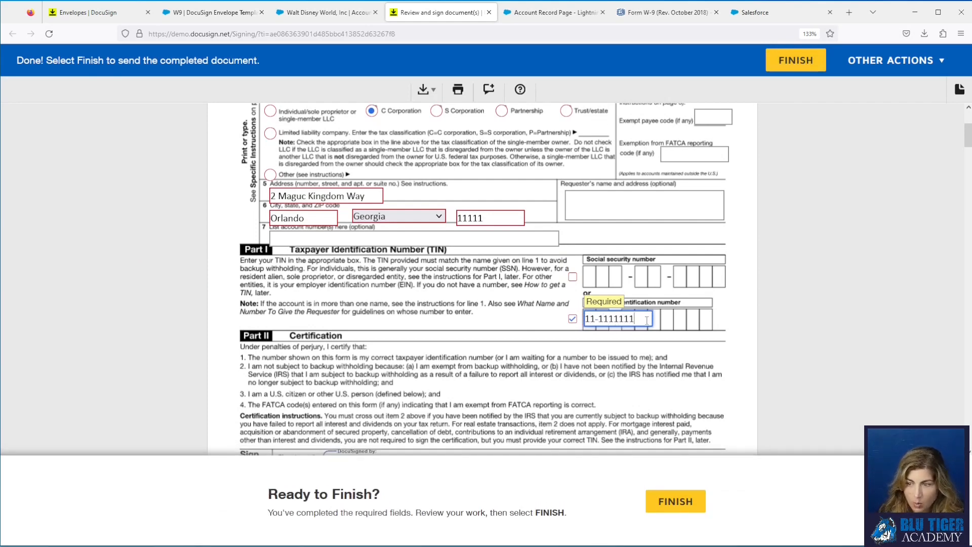
{"action": "left_click", "coordinate": [688, 503]}
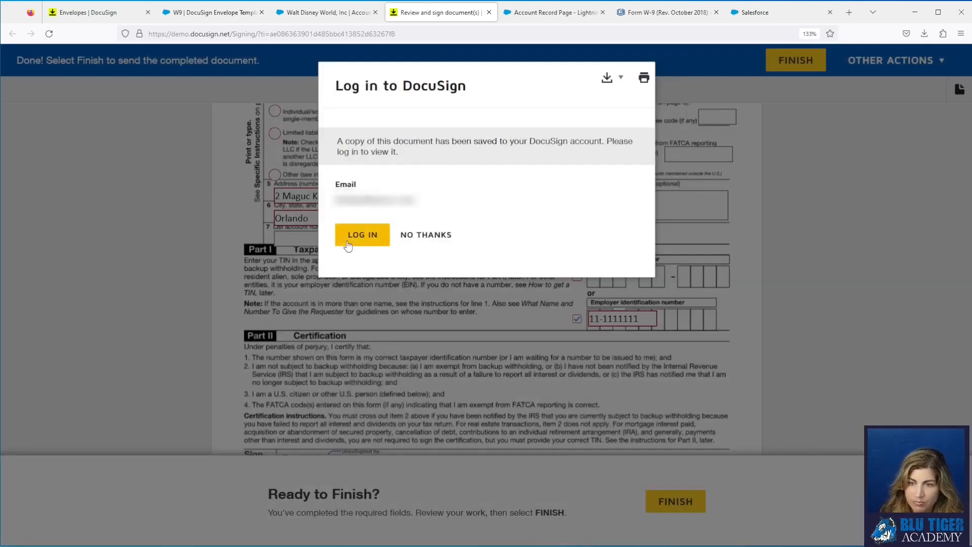
{"action": "left_click", "coordinate": [431, 236]}
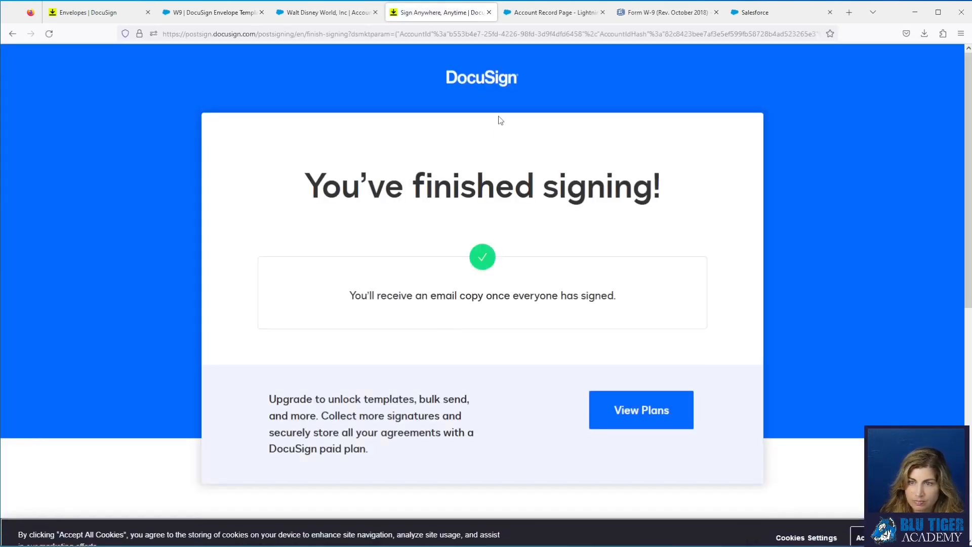
Return to the Walt Disney World Account in Salesforce, reload it, and check its DocuSign Status and the written-back account details
{"action": "left_click", "coordinate": [328, 15]}
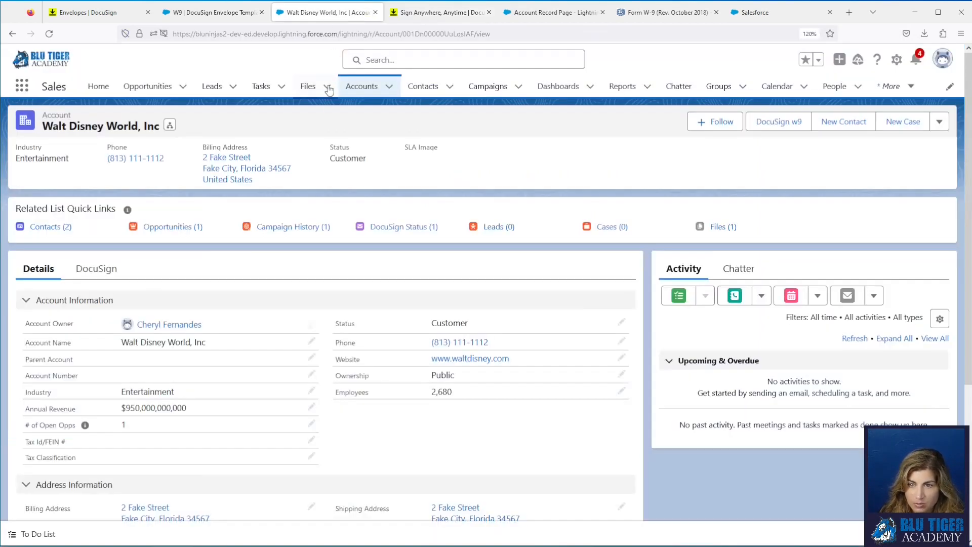
{"action": "left_click", "coordinate": [53, 37]}
{"action": "mouse_move", "coordinate": [421, 232]}
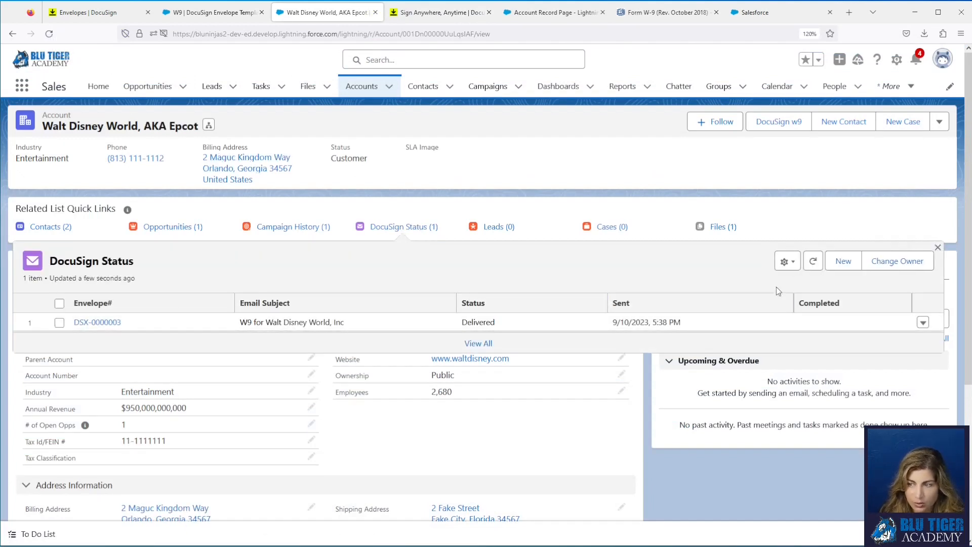
{"action": "left_click", "coordinate": [814, 261]}
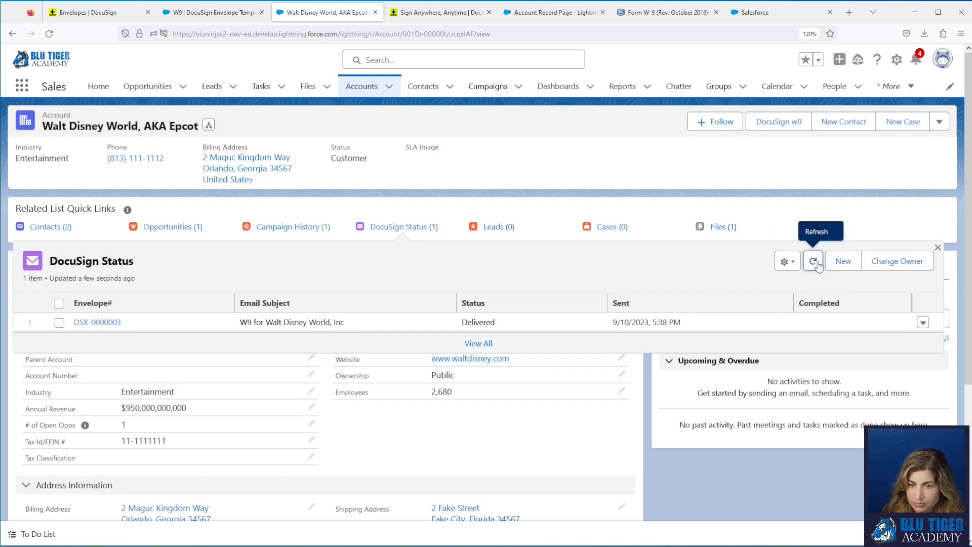
{"action": "left_click", "coordinate": [814, 262]}
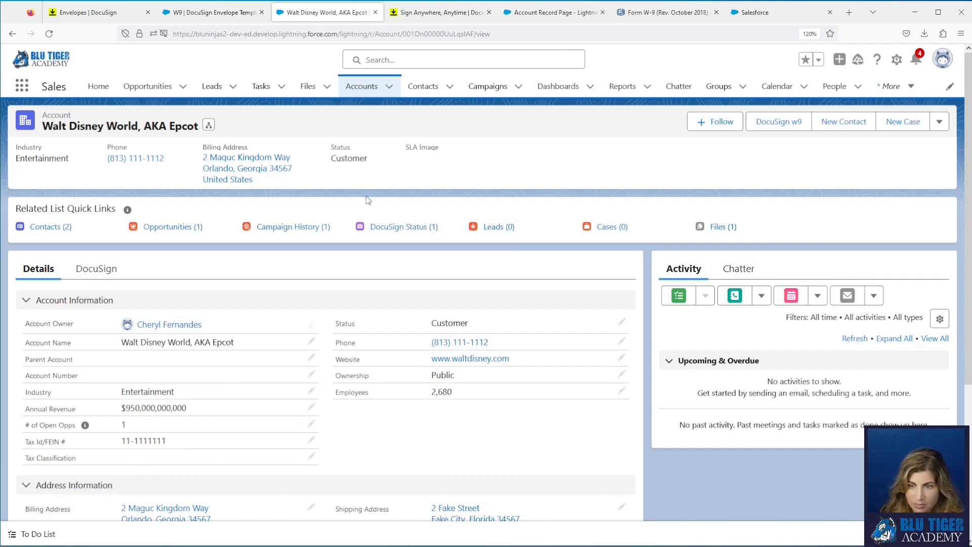
{"action": "mouse_move", "coordinate": [391, 230]}
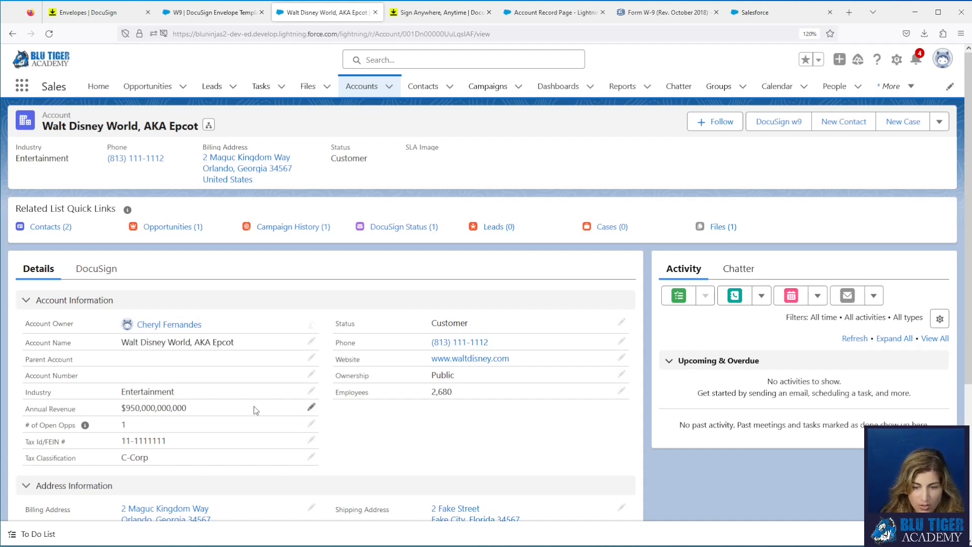
{"action": "scroll", "coordinate": [255, 410], "scroll_direction": "down", "scroll_amount": 2}
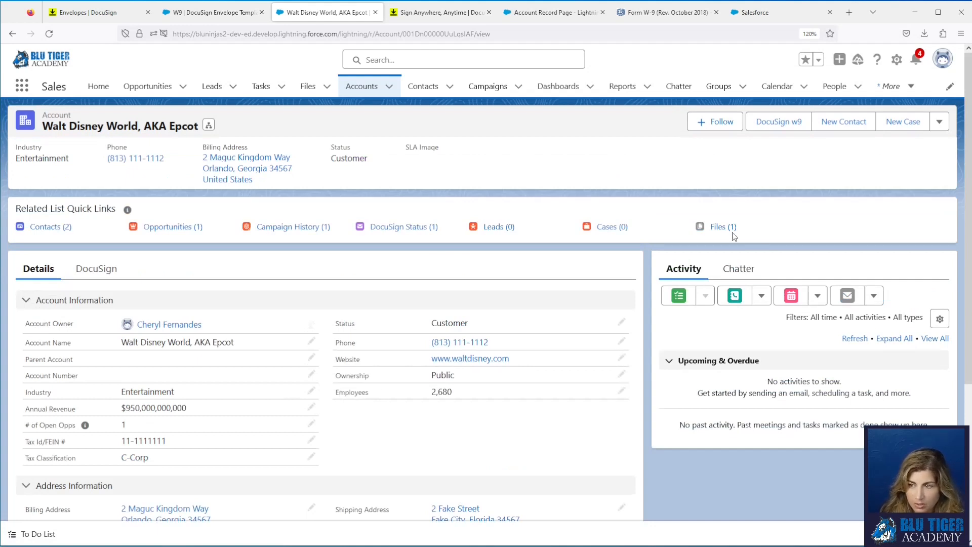
Delete the older W9 PDF, last modified 9/10/2023 at 5:28 PM, from the Account's files
{"action": "mouse_move", "coordinate": [721, 229]}
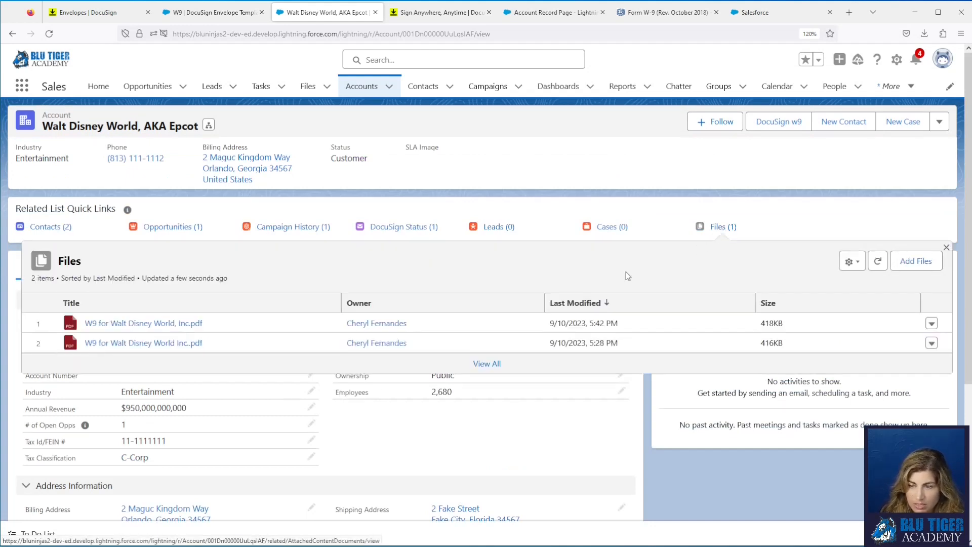
{"action": "left_click", "coordinate": [932, 344]}
{"action": "left_click", "coordinate": [908, 322]}
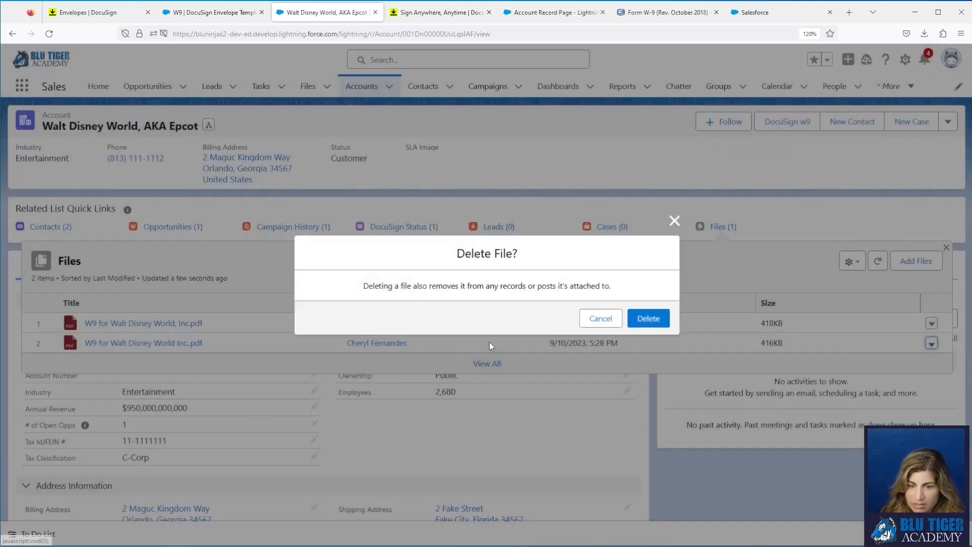
{"action": "left_click", "coordinate": [650, 317]}
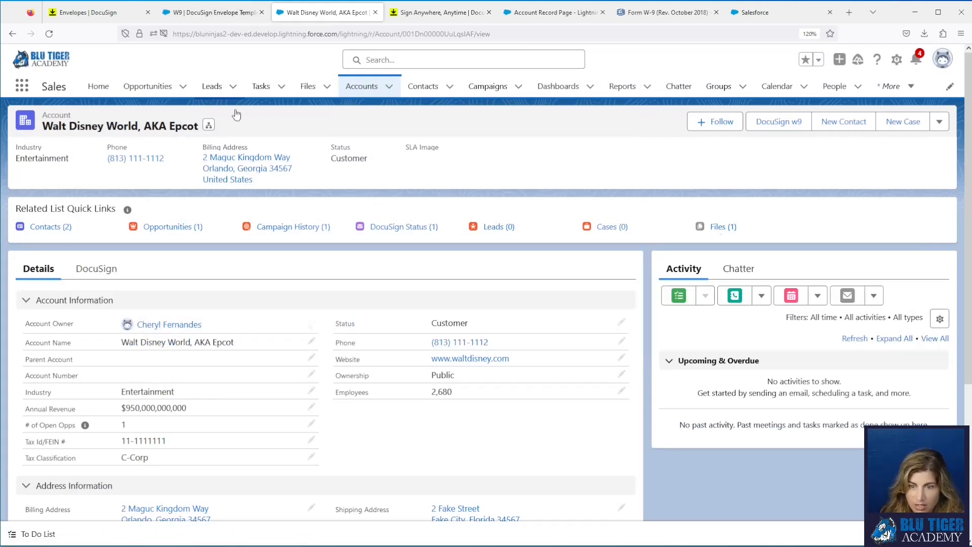
Preview the file "W9 for Walt Disney World, Inc.pdf" and examine its completed fields, signature and Certificate Of Completion
{"action": "mouse_move", "coordinate": [724, 226]}
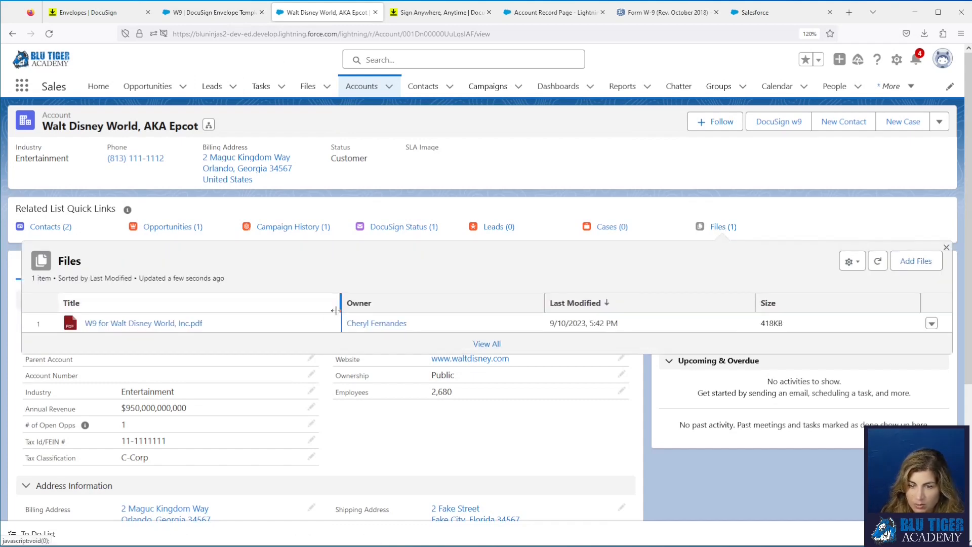
{"action": "left_click", "coordinate": [190, 324]}
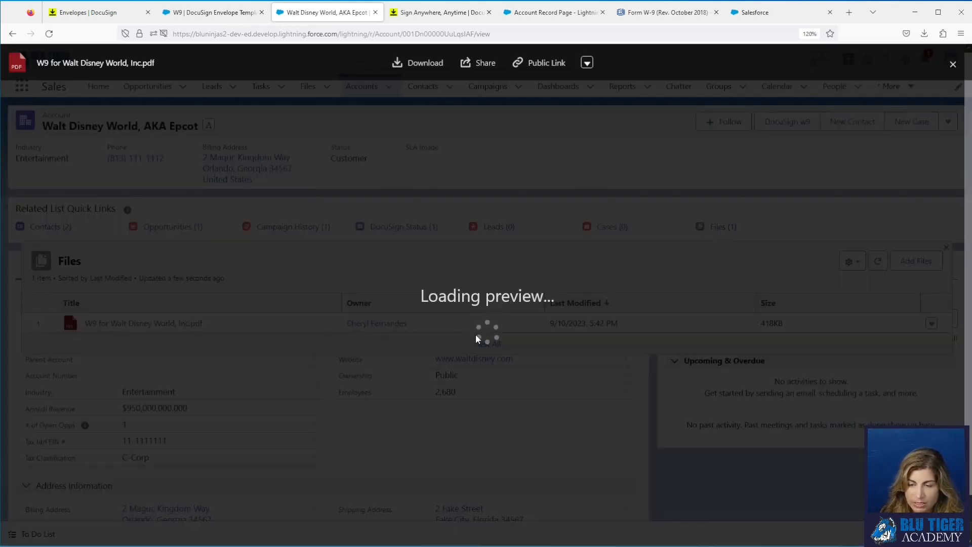
{"action": "scroll", "coordinate": [596, 300], "scroll_direction": "down", "scroll_amount": 10}
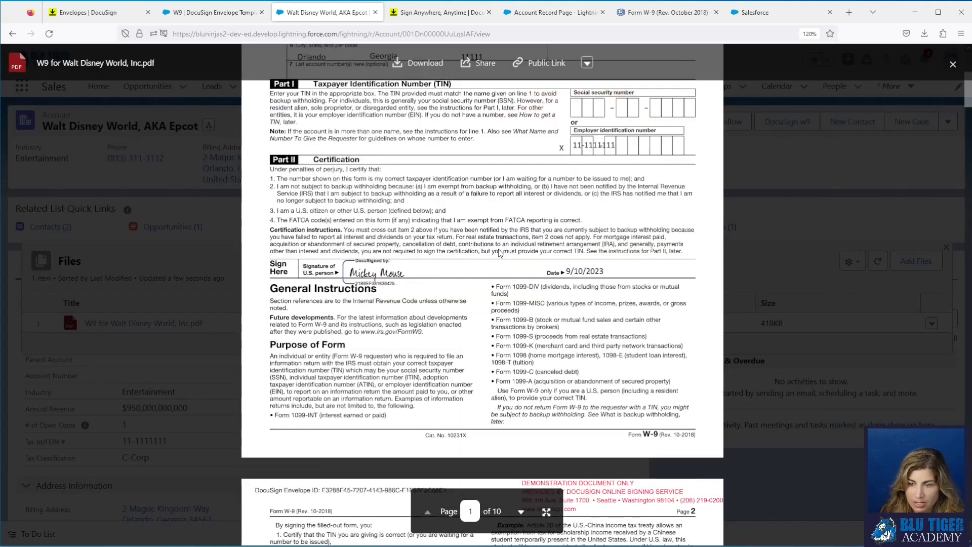
{"action": "scroll", "coordinate": [596, 300], "scroll_direction": "down", "scroll_amount": 20}
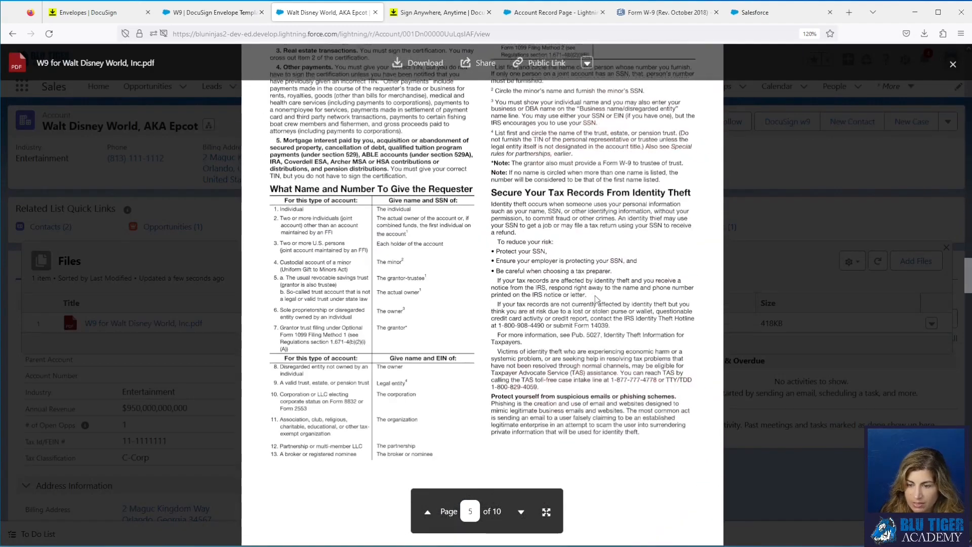
{"action": "scroll", "coordinate": [596, 300], "scroll_direction": "down", "scroll_amount": 10}
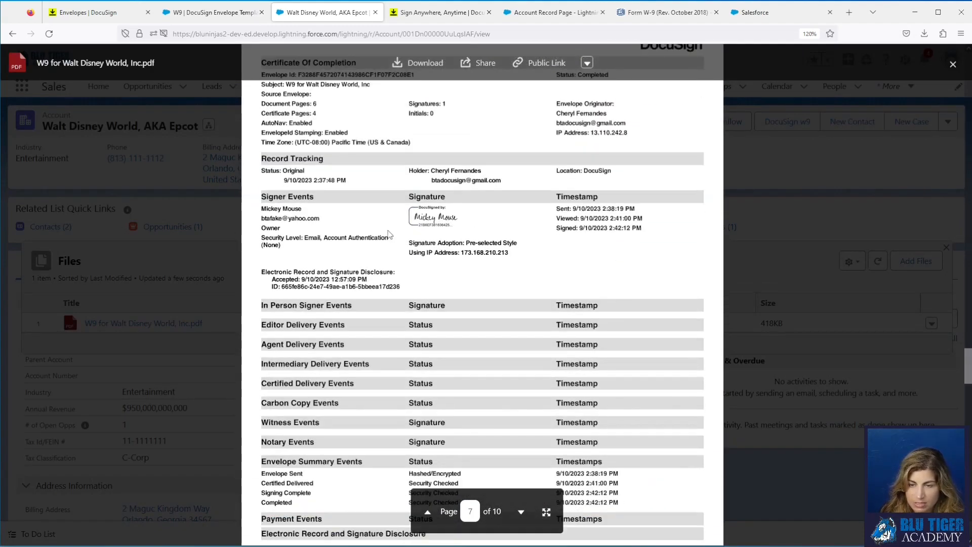
{"action": "scroll", "coordinate": [389, 234], "scroll_direction": "up", "scroll_amount": 5}
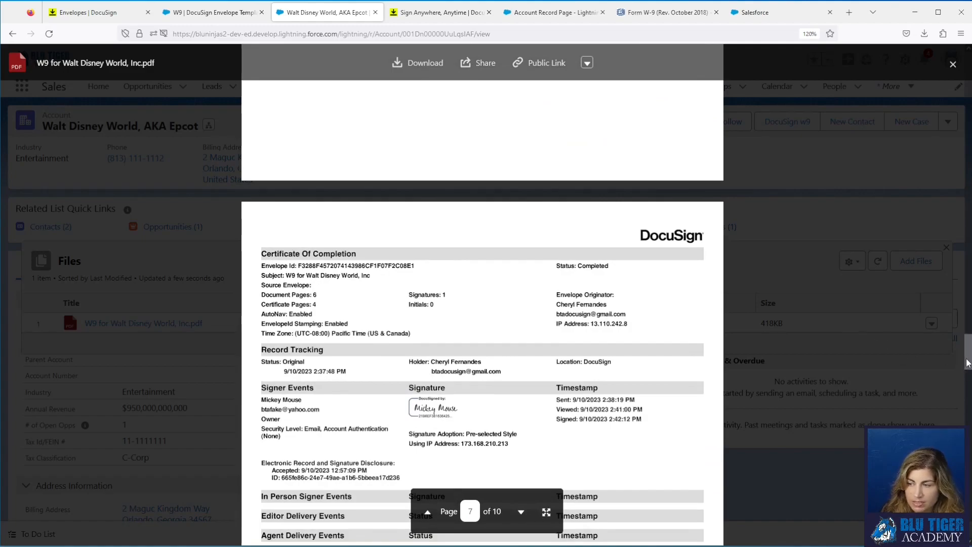
{"action": "left_click_drag", "start_coordinate": [967, 363], "coordinate": [965, 60]}
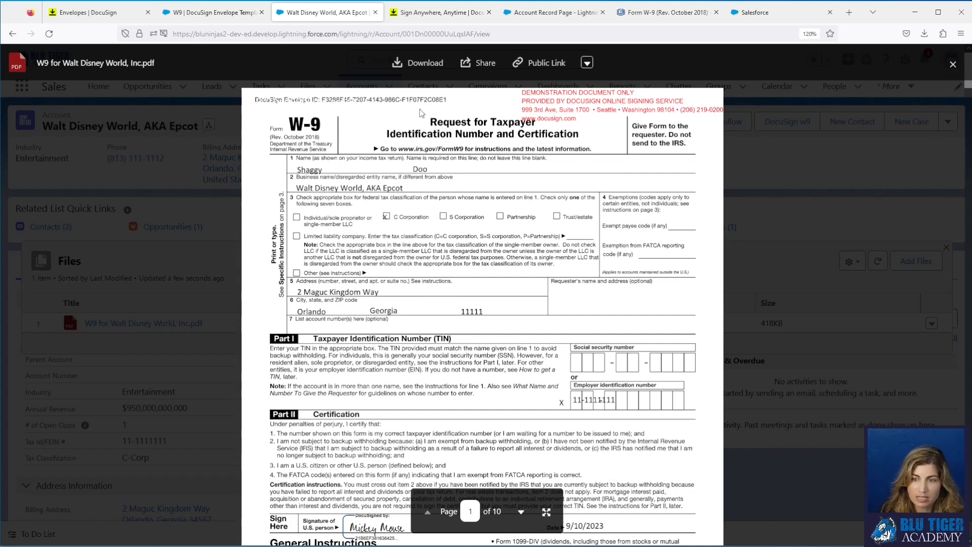
{"action": "left_click", "coordinate": [175, 177]}
Edit the W9 DocuSign envelope template and go to its Merge Fields stage
{"action": "left_click", "coordinate": [217, 13]}
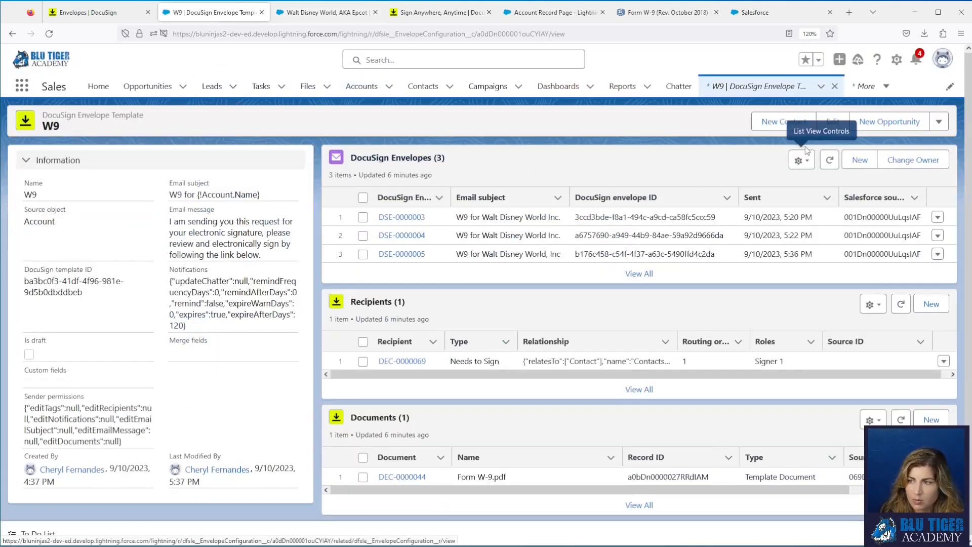
{"action": "left_click", "coordinate": [831, 122]}
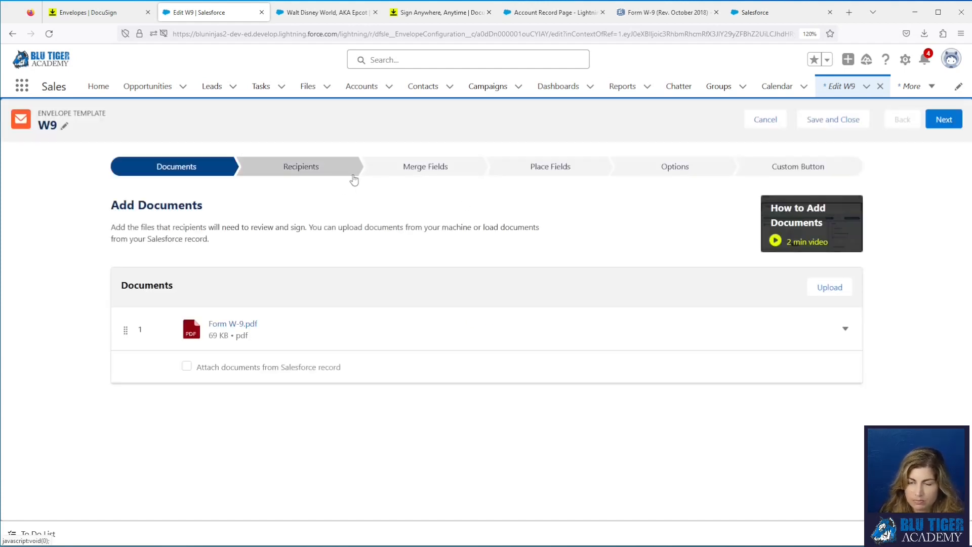
{"action": "left_click", "coordinate": [425, 168]}
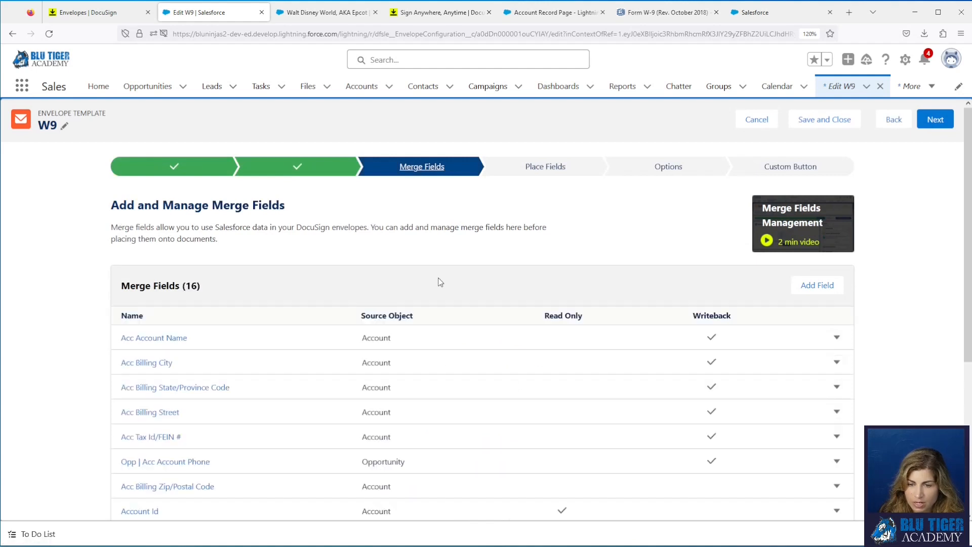
Allow writeback to Salesforce and require the Acc Billing Zip/Postal Code merge field, save it, and continue to field placement
{"action": "left_click", "coordinate": [189, 489]}
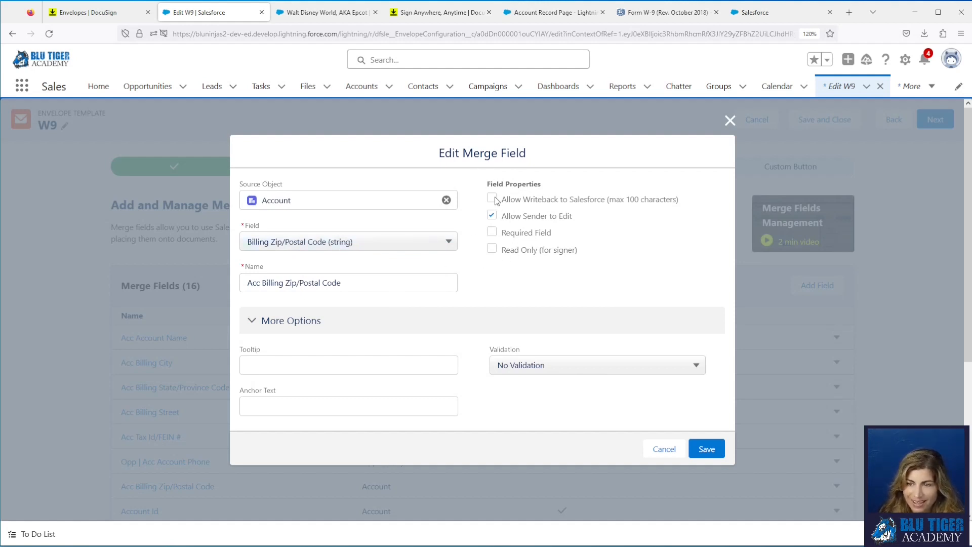
{"action": "left_click", "coordinate": [494, 231]}
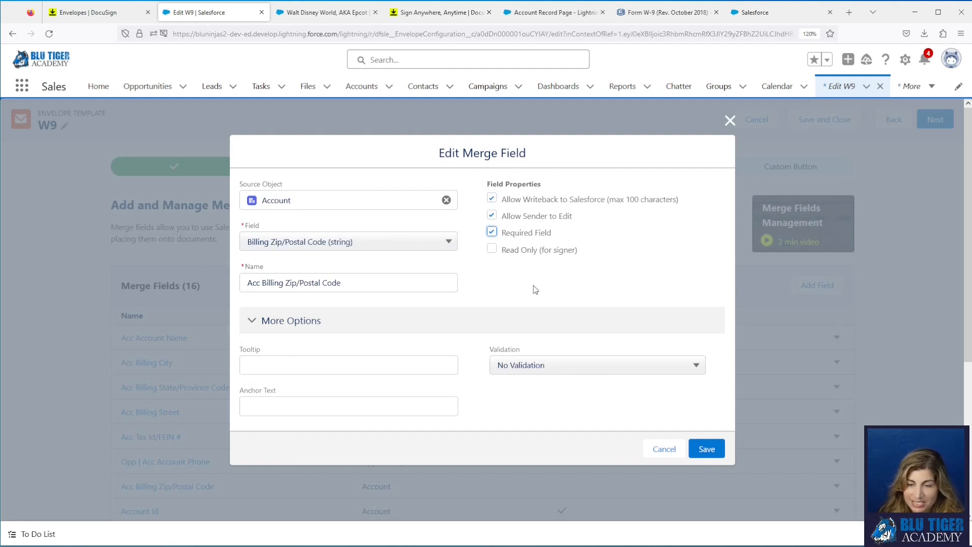
{"action": "left_click", "coordinate": [705, 450]}
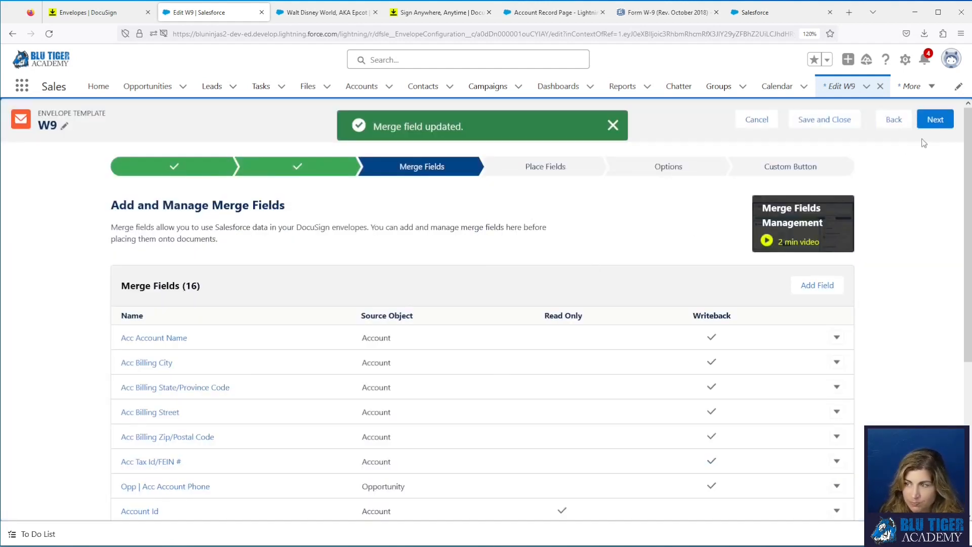
{"action": "left_click", "coordinate": [929, 122]}
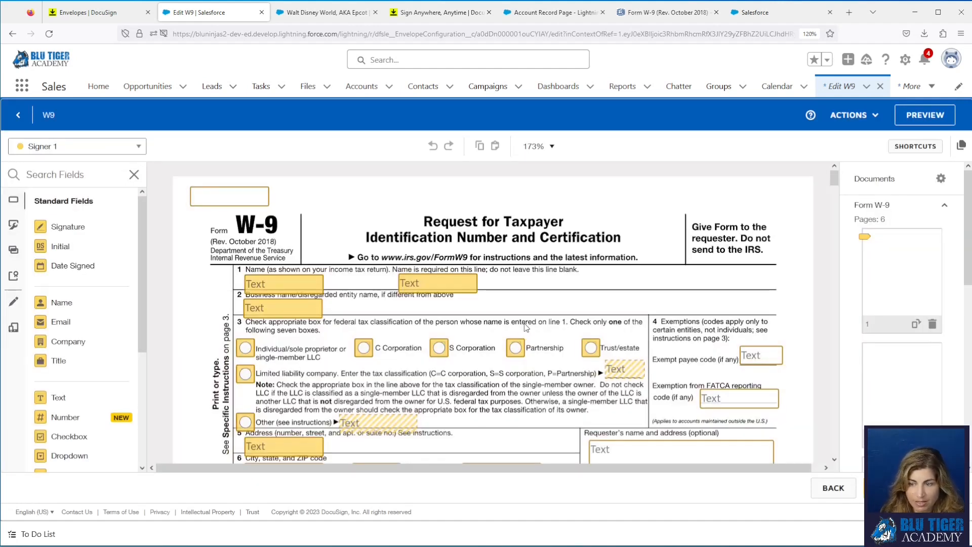
Replace the ZIP code text field on line 6 of the W-9 with the Acc Billing Zip/Postal Code merge field
{"action": "scroll", "coordinate": [547, 299], "scroll_direction": "down", "scroll_amount": 3}
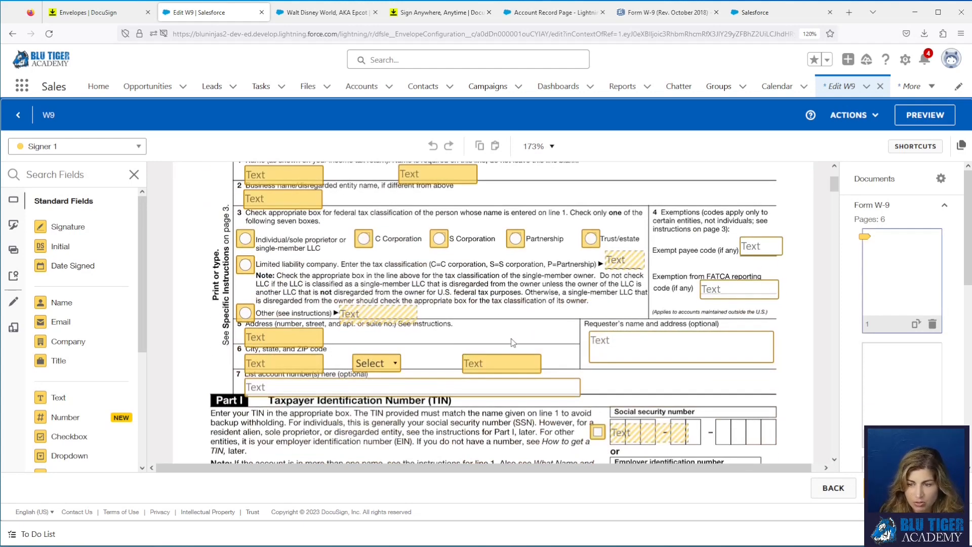
{"action": "left_click", "coordinate": [505, 366]}
{"action": "key", "text": "Delete"}
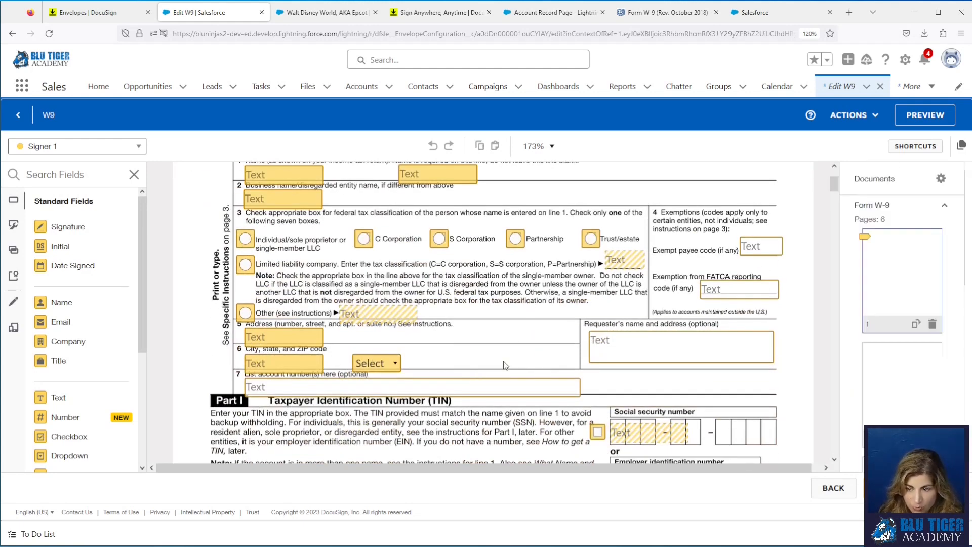
{"action": "left_click", "coordinate": [13, 225]}
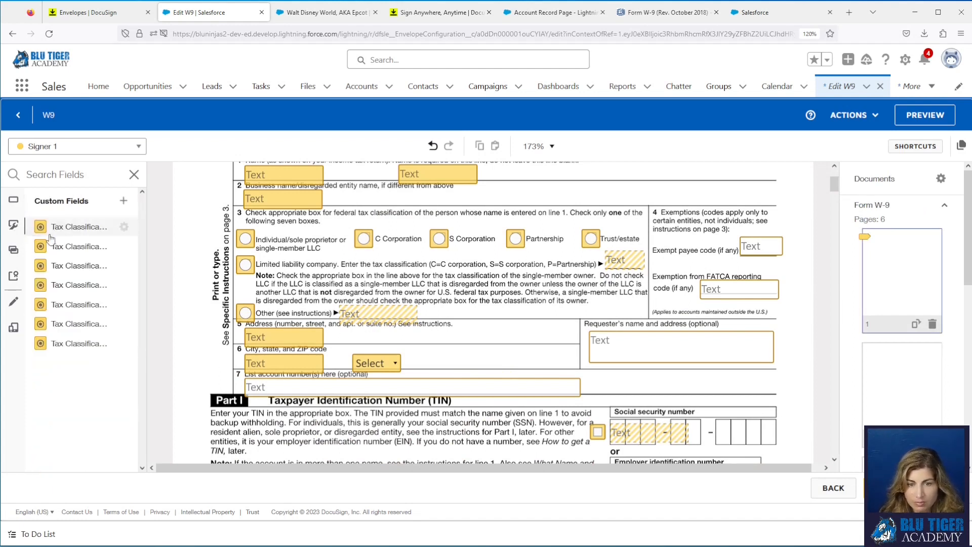
{"action": "left_click", "coordinate": [13, 250]}
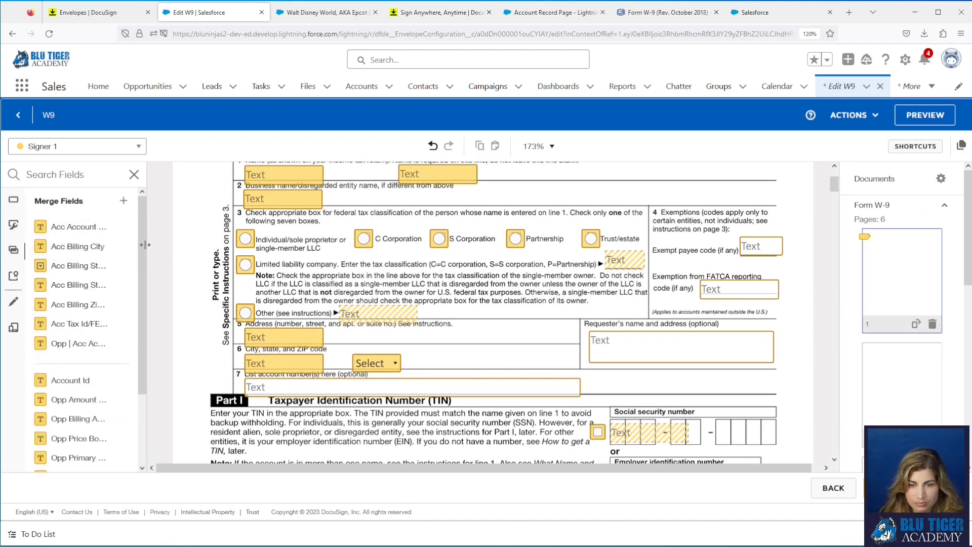
{"action": "left_click_drag", "start_coordinate": [145, 245], "coordinate": [219, 244]}
{"action": "left_click_drag", "start_coordinate": [186, 313], "coordinate": [535, 341]}
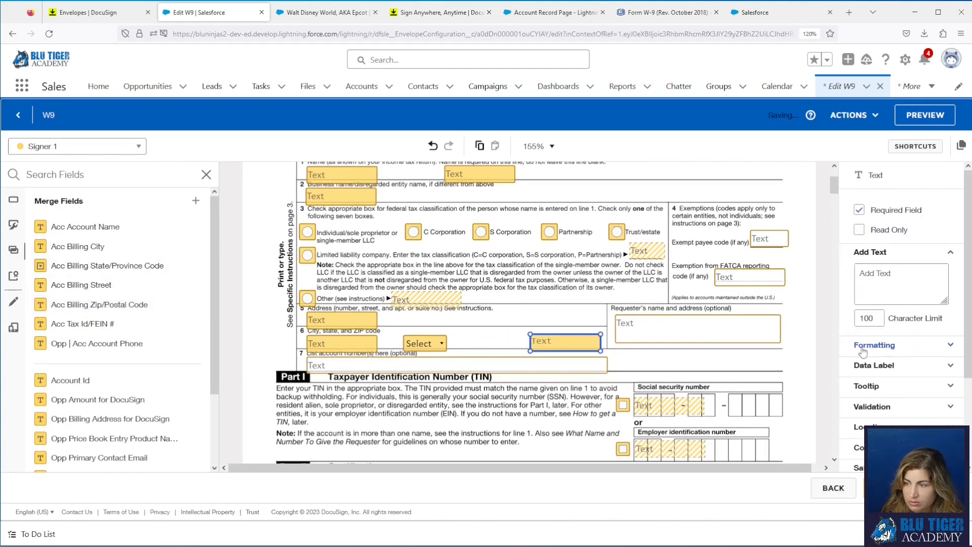
Format the new ZIP code field in Calibri size 11 and set its character limit to 5
{"action": "left_click", "coordinate": [881, 346]}
{"action": "left_click", "coordinate": [884, 364]}
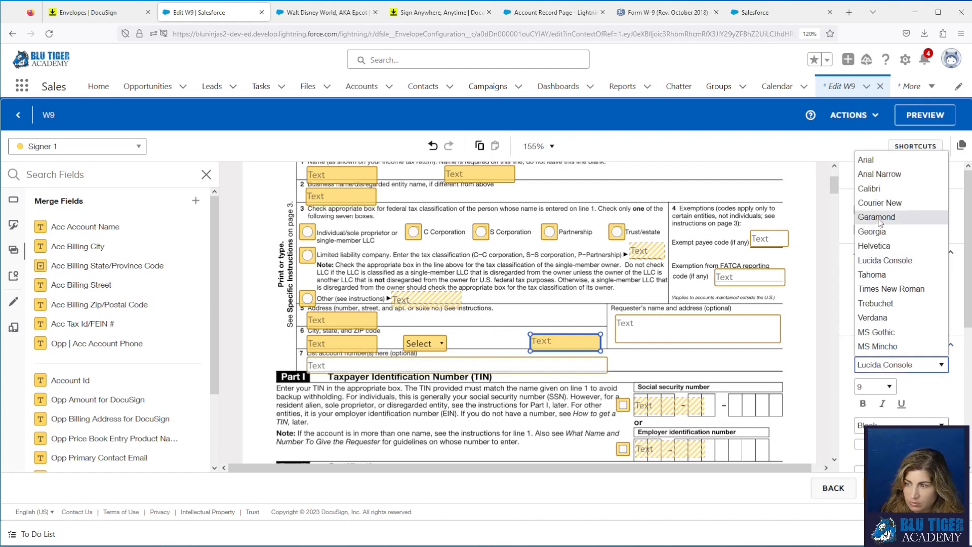
{"action": "left_click", "coordinate": [881, 260]}
{"action": "left_click", "coordinate": [875, 387]}
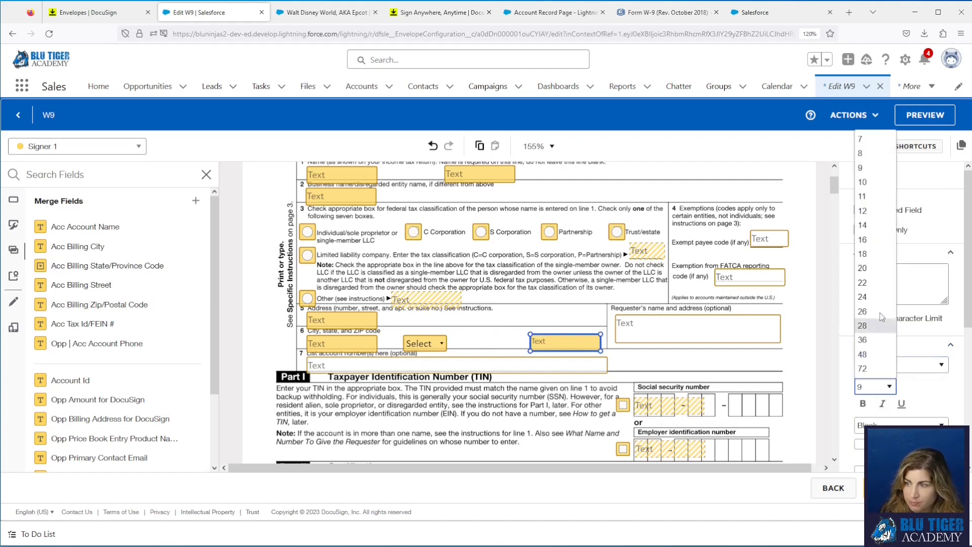
{"action": "left_click", "coordinate": [862, 196]}
{"action": "left_click_drag", "start_coordinate": [880, 318], "coordinate": [846, 318]}
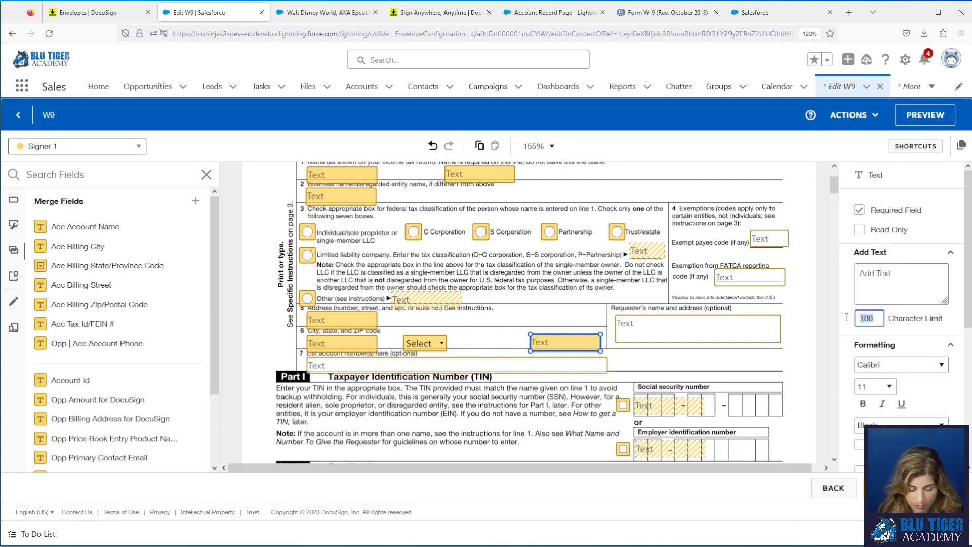
{"action": "left_click", "coordinate": [856, 336]}
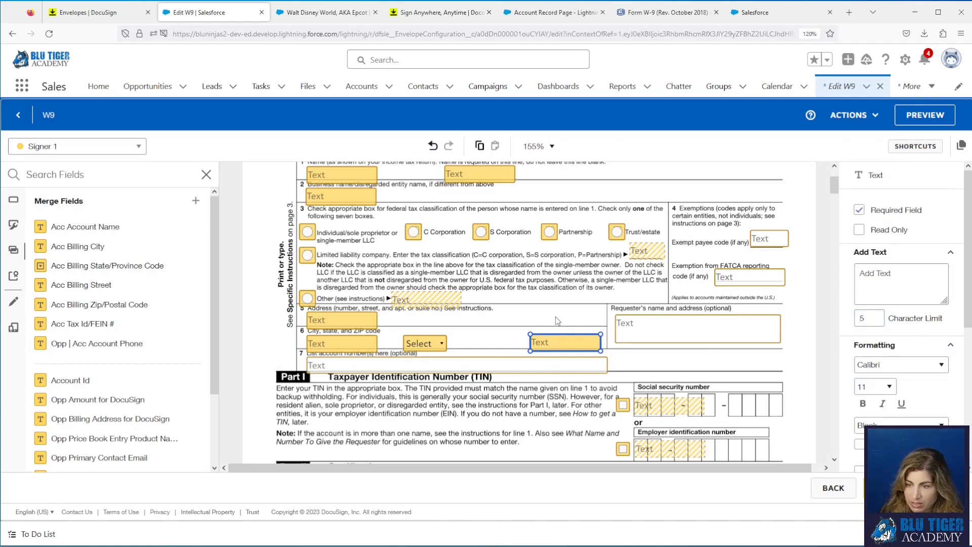
Move the read-only text field from above the W-9 title to the lower-left footer margin of page 1
{"action": "scroll", "coordinate": [277, 257], "scroll_direction": "up", "scroll_amount": 2}
{"action": "left_click_drag", "start_coordinate": [282, 200], "coordinate": [286, 367]}
{"action": "scroll", "coordinate": [368, 319], "scroll_direction": "down", "scroll_amount": 10}
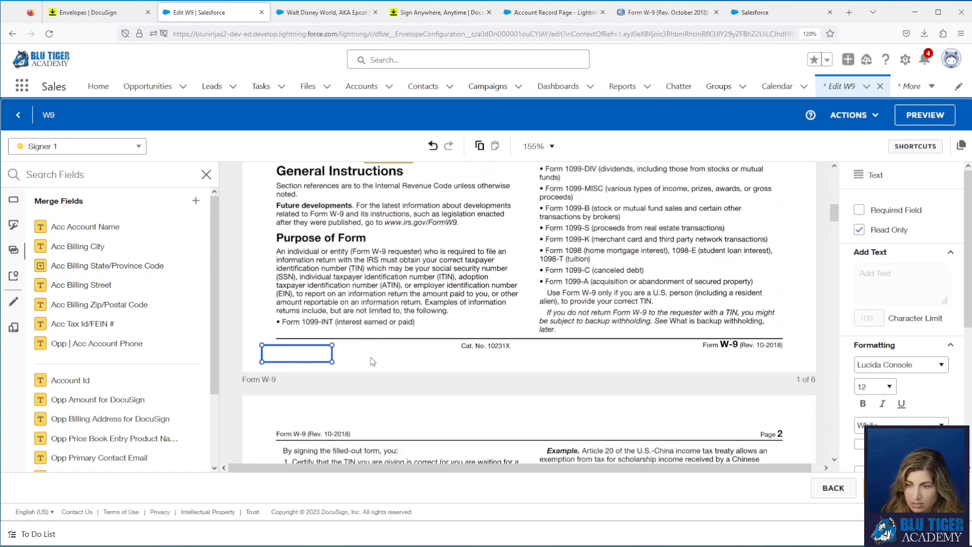
{"action": "left_click", "coordinate": [373, 361]}
Finish field placement, close the Sign Anywhere, Anytime browser page, and save and close the W9 envelope template
{"action": "scroll", "coordinate": [373, 361], "scroll_direction": "up", "scroll_amount": 7}
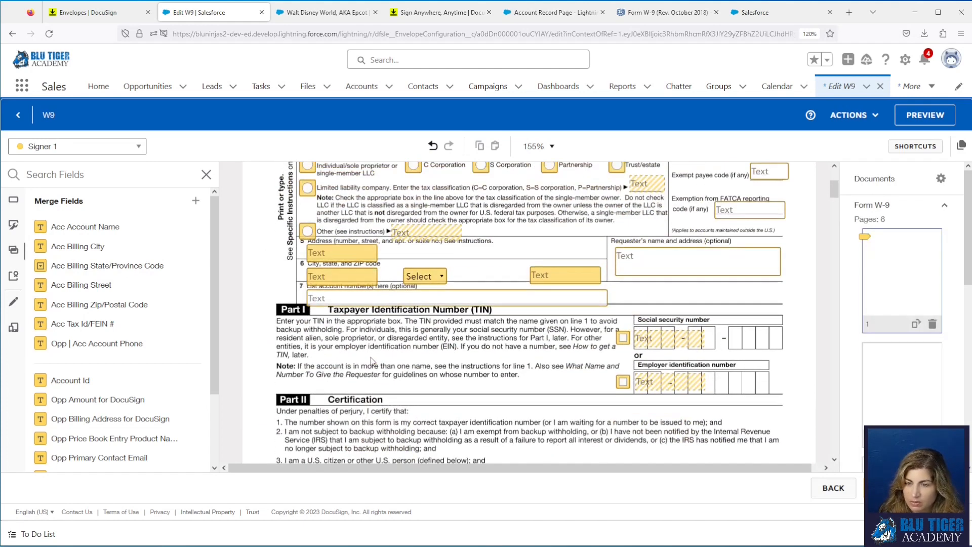
{"action": "scroll", "coordinate": [371, 361], "scroll_direction": "up", "scroll_amount": 3}
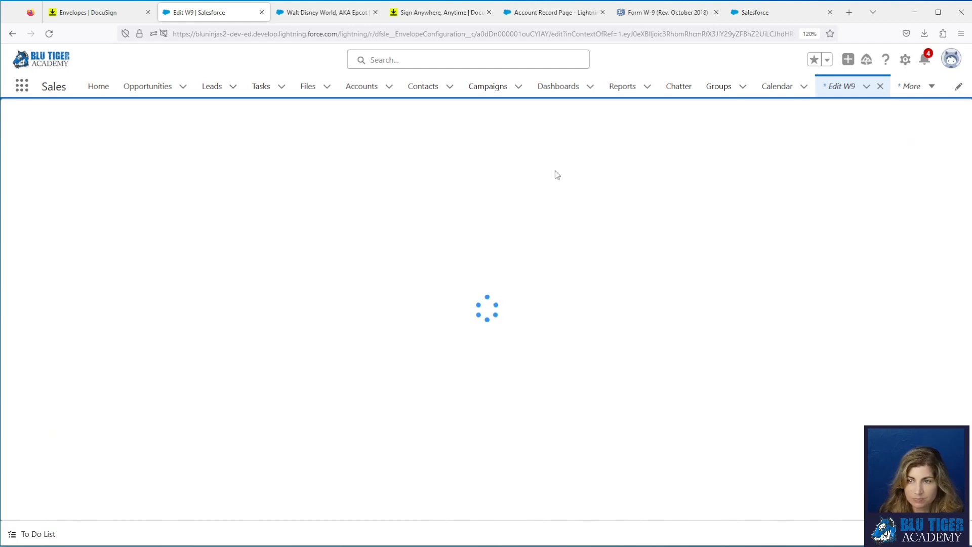
{"action": "left_click", "coordinate": [490, 13]}
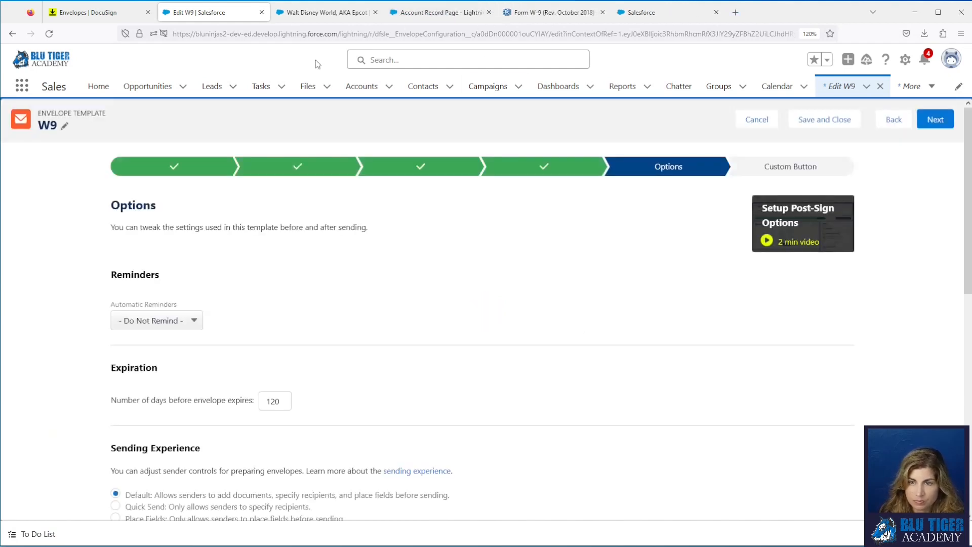
{"action": "left_click", "coordinate": [830, 126]}
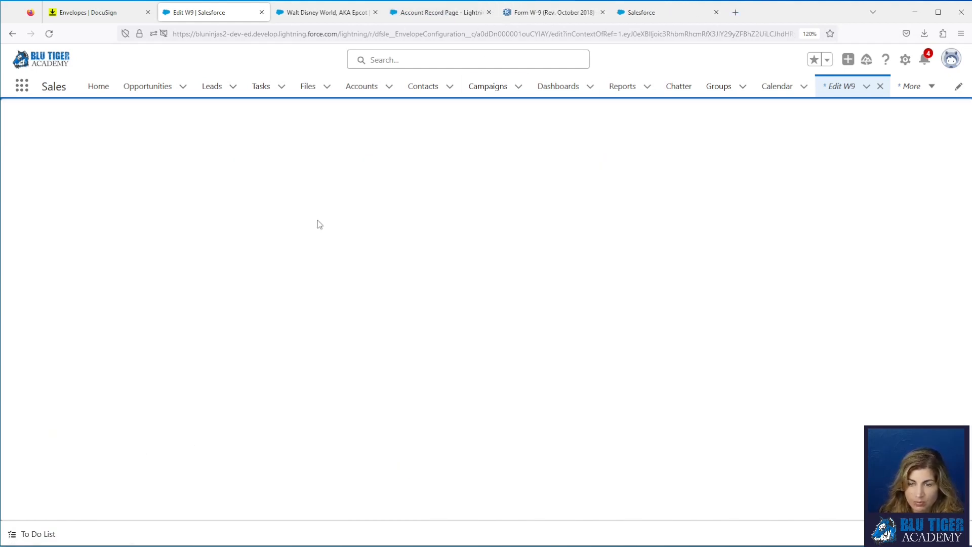